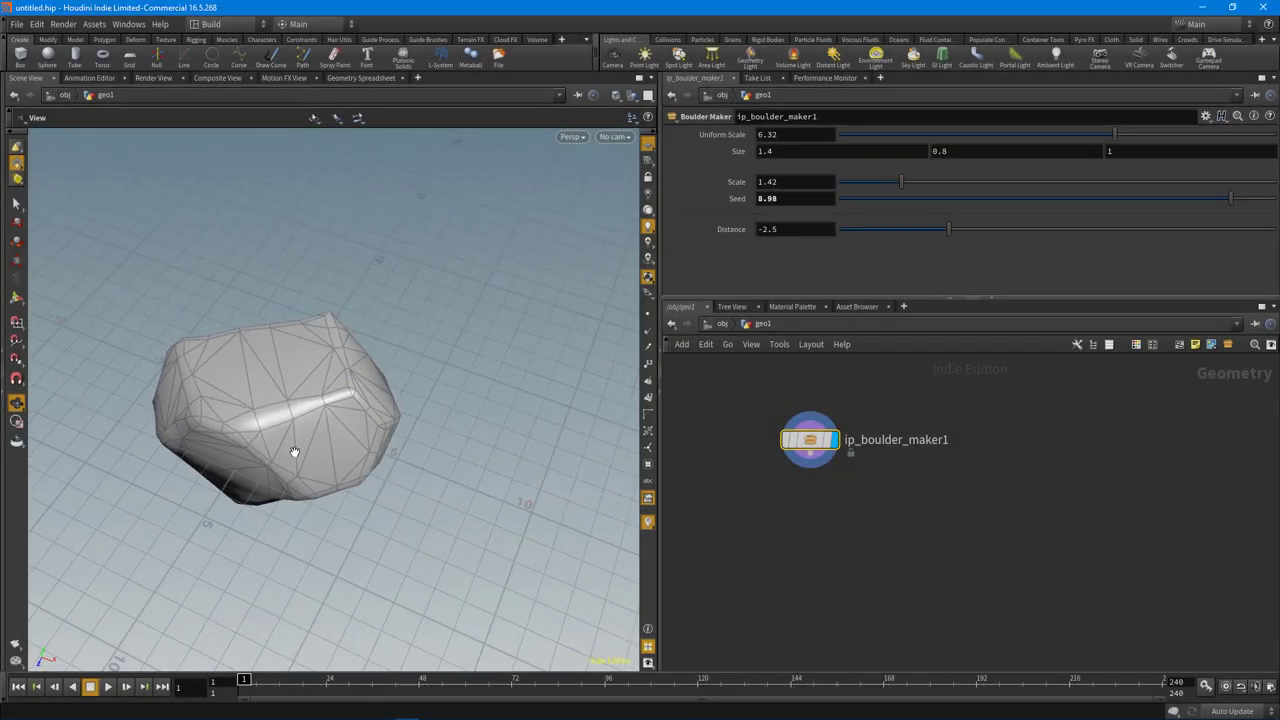
Set the boulder maker's Seed to 7.29 and inspect the boulder's shape from several angles
{"action": "left_click_drag", "start_coordinate": [213, 523], "coordinate": [304, 521]}
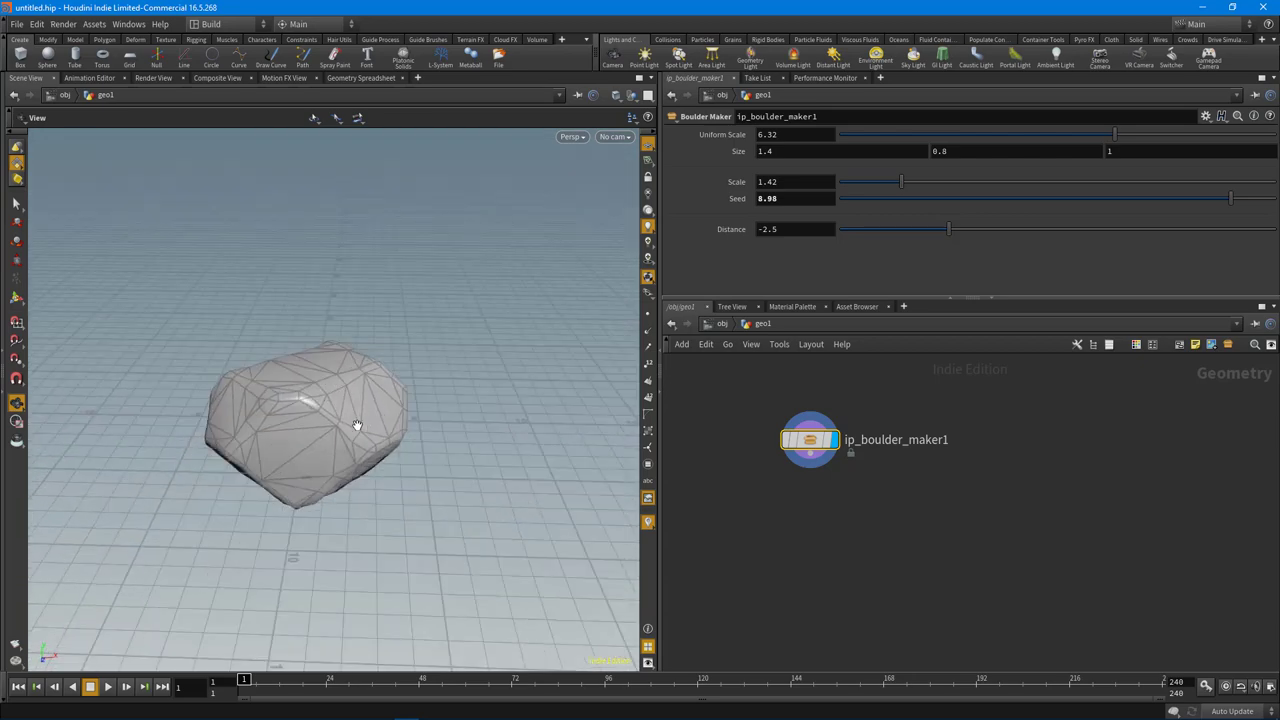
{"action": "left_click_drag", "start_coordinate": [380, 414], "coordinate": [400, 457]}
{"action": "left_click", "coordinate": [1227, 205]}
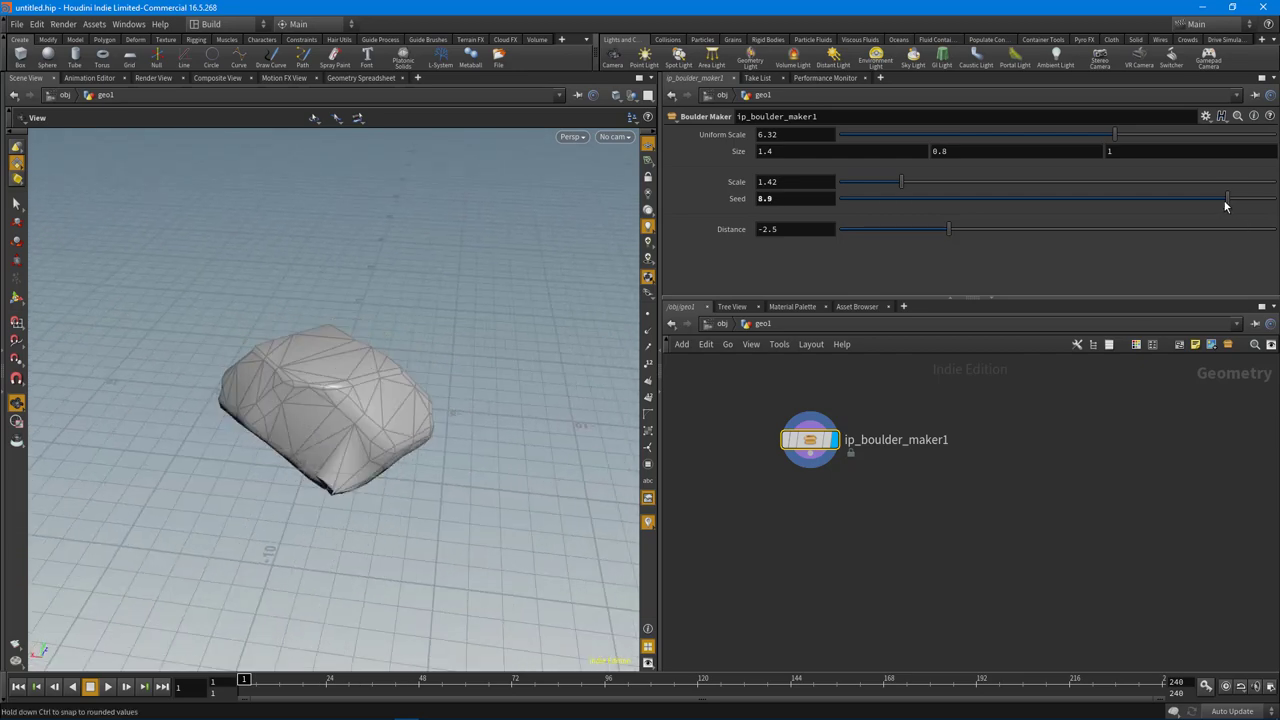
{"action": "left_click_drag", "start_coordinate": [1189, 208], "coordinate": [1157, 205]}
{"action": "left_click_drag", "start_coordinate": [371, 423], "coordinate": [407, 436]}
{"action": "left_click_drag", "start_coordinate": [399, 513], "coordinate": [255, 475]}
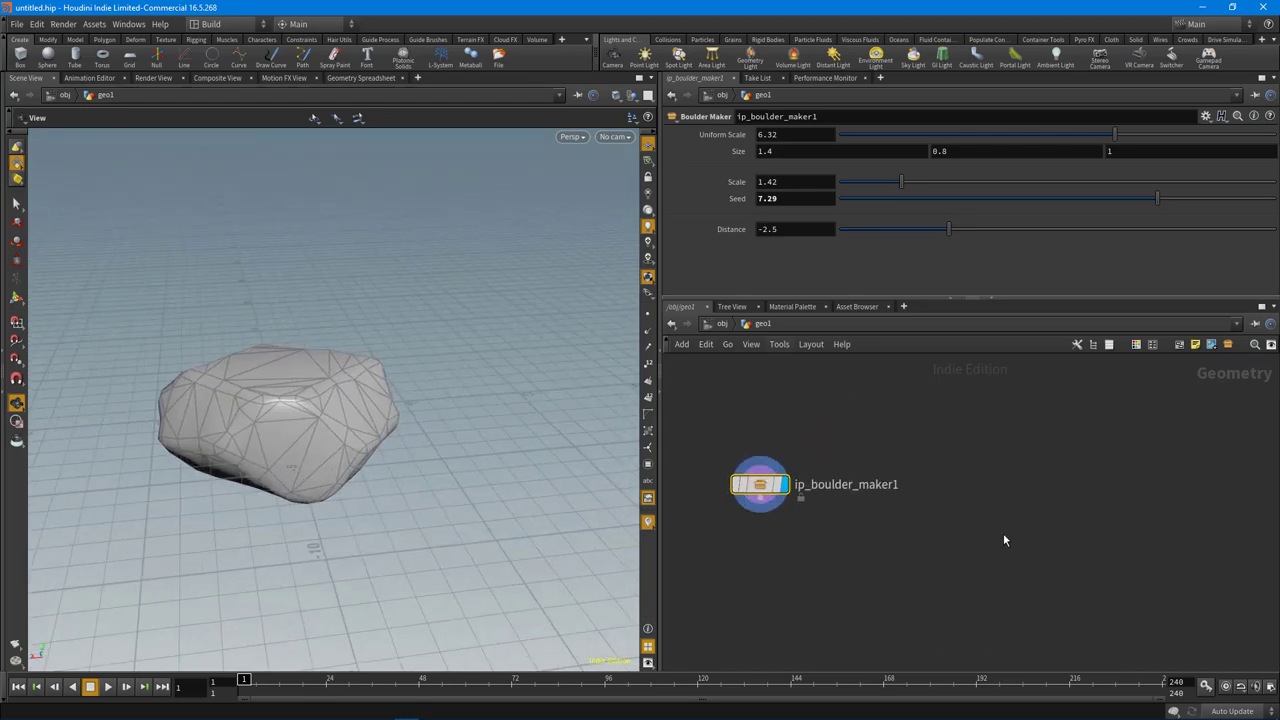
Go up to the object level and create a second Geometry object apart from geo1
{"action": "key", "text": "u"}
{"action": "middle_click_drag", "start_coordinate": [944, 555], "coordinate": [696, 470]}
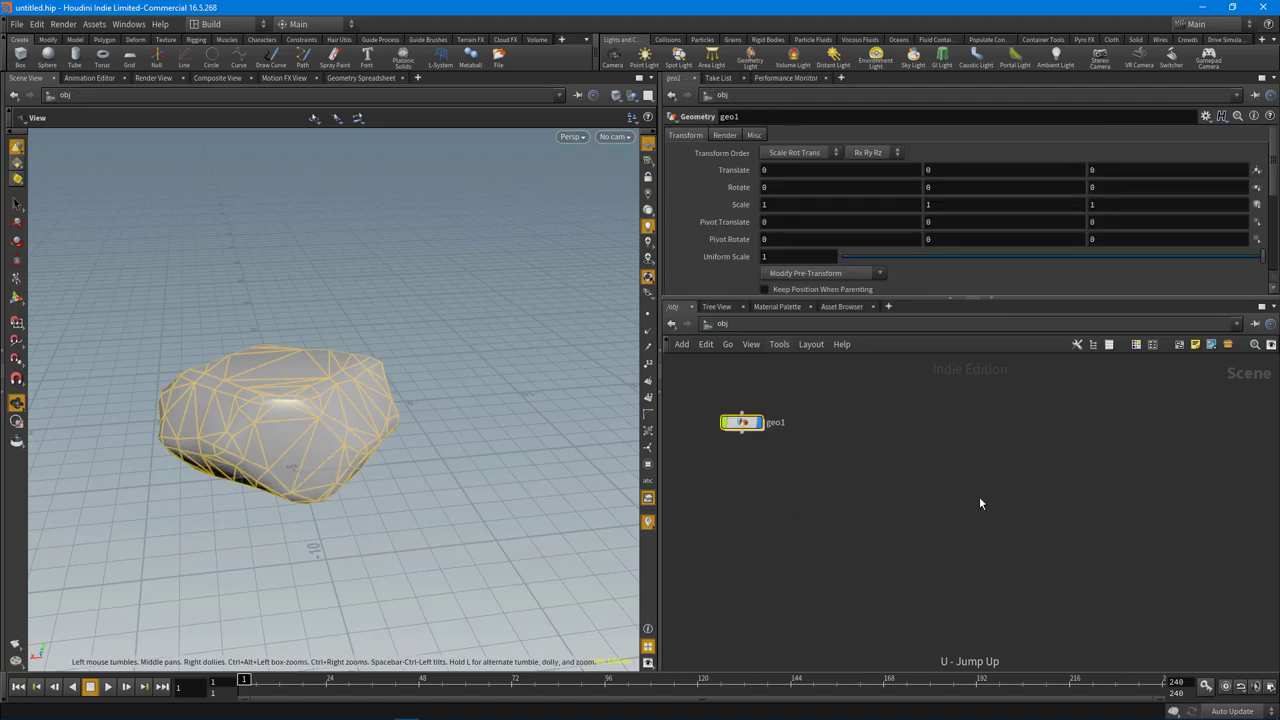
{"action": "left_click", "coordinate": [980, 498]}
{"action": "key", "text": "Tab"}
{"action": "type", "text": "geo"}
{"action": "key", "text": "Return"}
{"action": "left_click", "coordinate": [981, 502]}
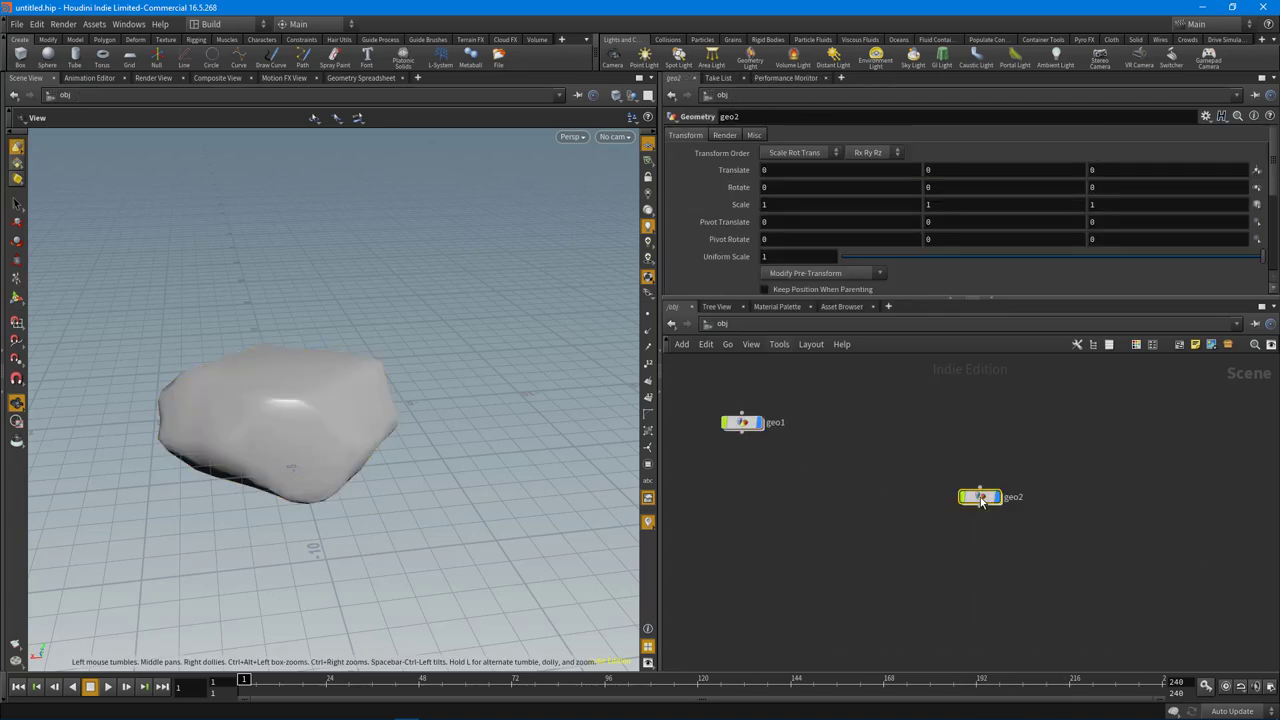
Delete the default node inside the geo2 object and hide the other objects in the viewport
{"action": "double_click", "coordinate": [981, 502]}
{"action": "key", "text": "Delete"}
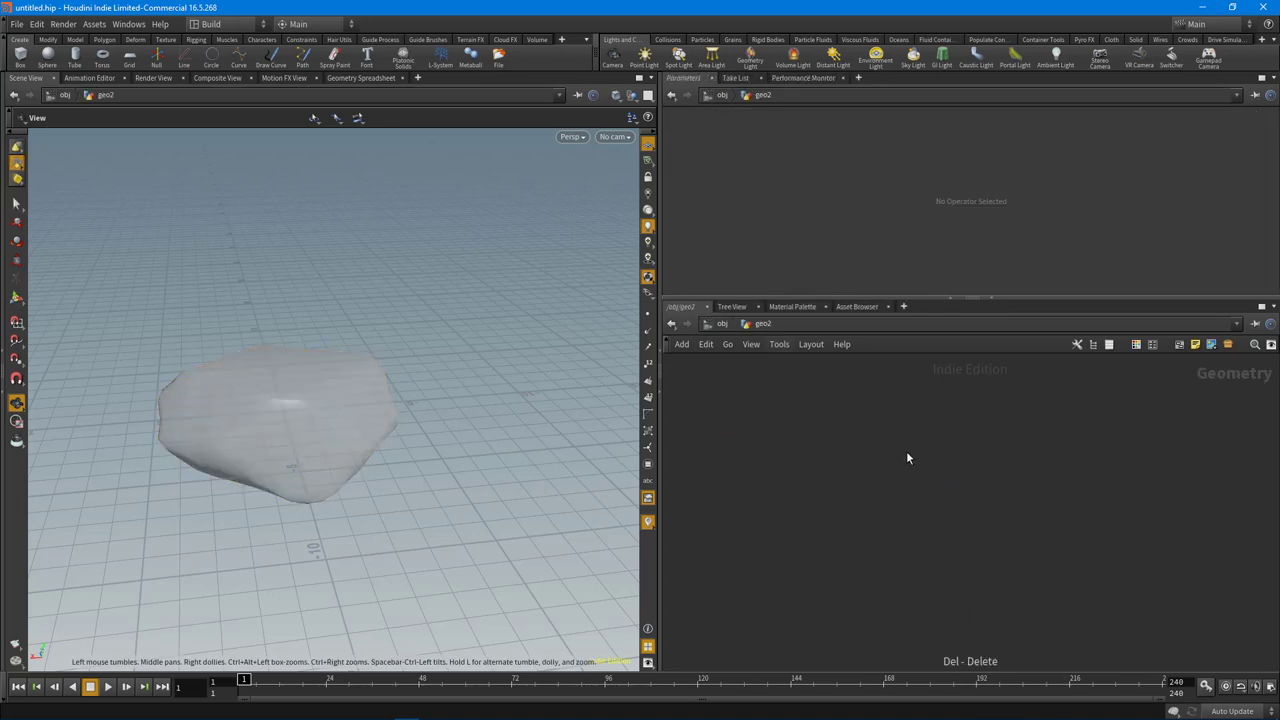
{"action": "left_click", "coordinate": [640, 93]}
{"action": "left_click", "coordinate": [648, 128]}
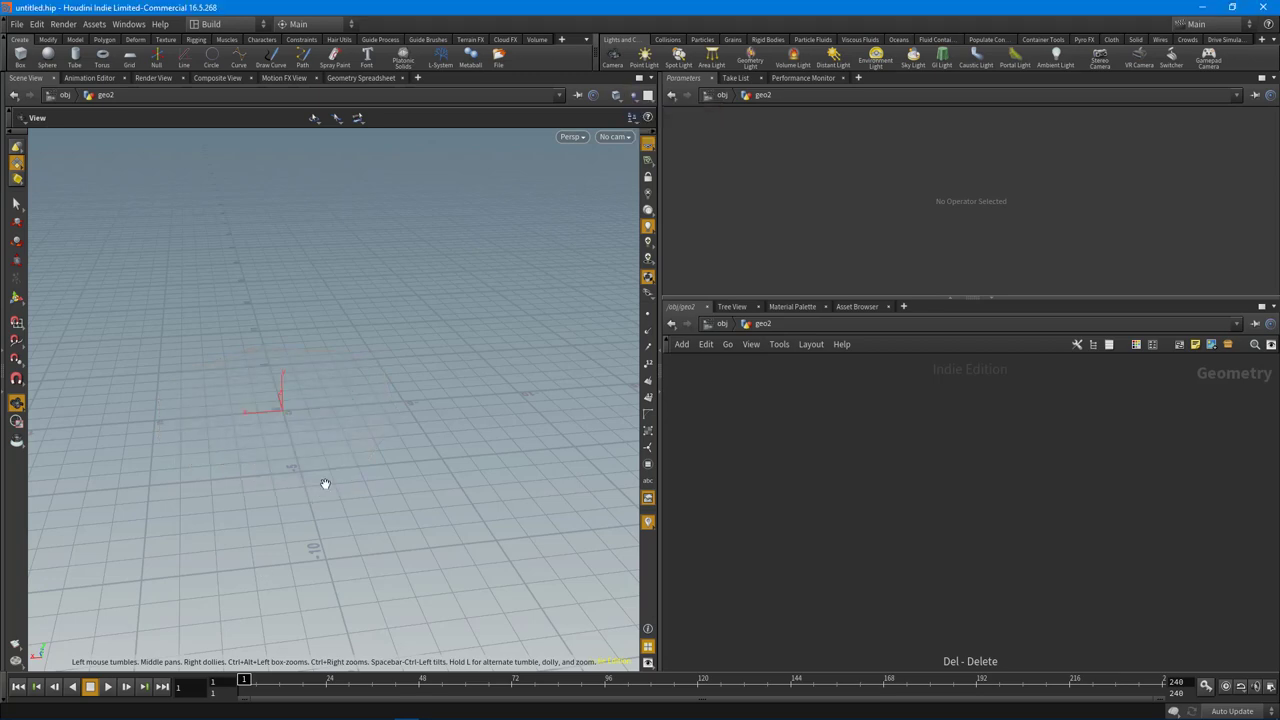
{"action": "left_click_drag", "start_coordinate": [252, 451], "coordinate": [717, 566]}
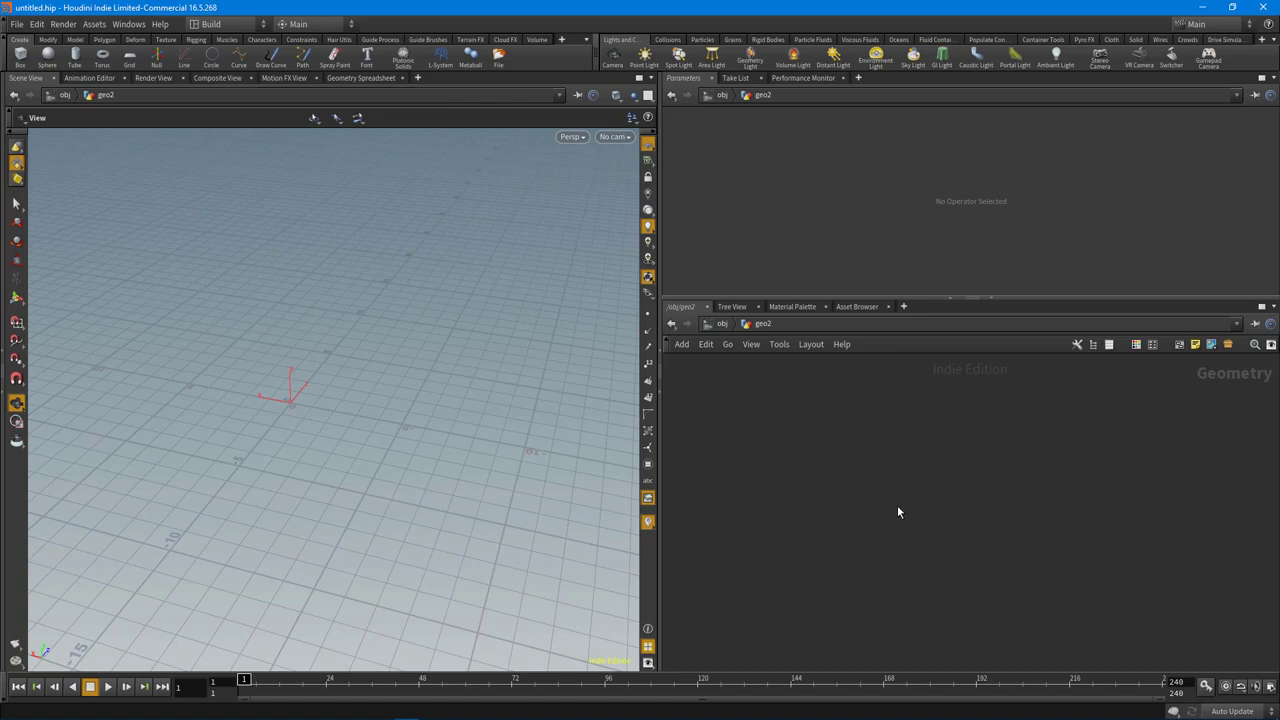
Add a Box node to the empty geo2 network and check it in the viewport
{"action": "key", "text": "Tab"}
{"action": "type", "text": "box"}
{"action": "key", "text": "Return"}
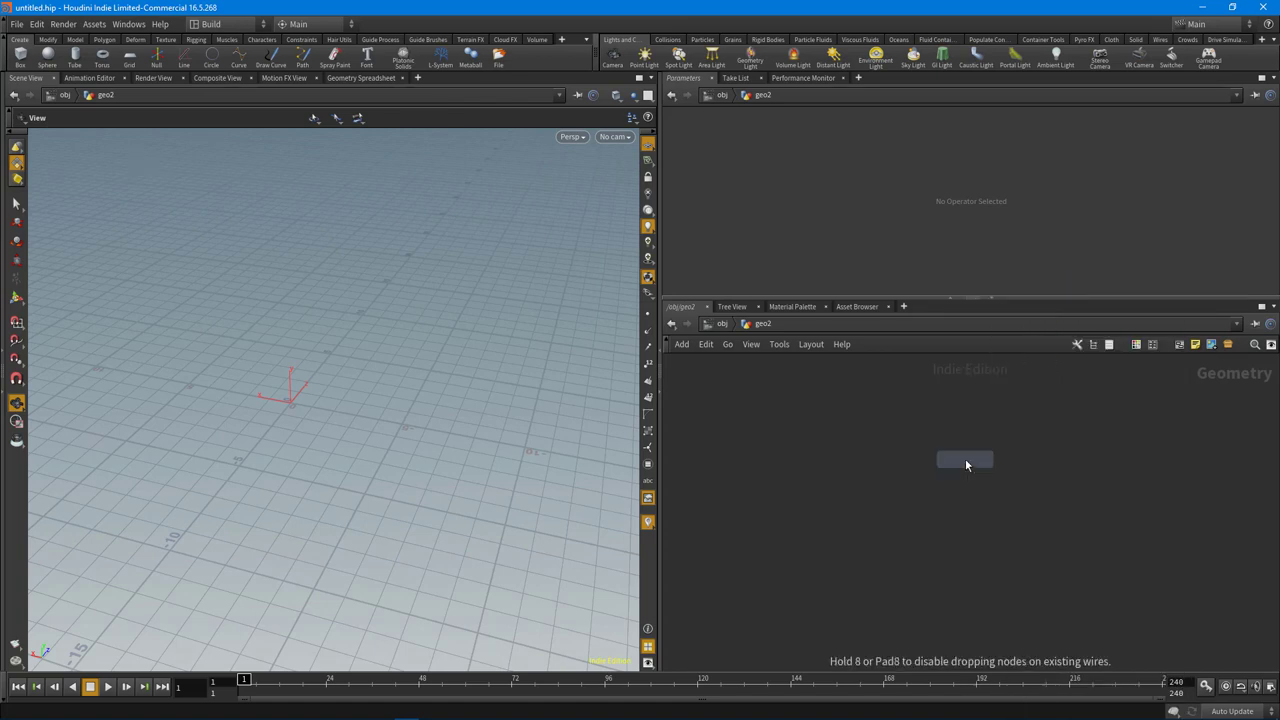
{"action": "left_click", "coordinate": [965, 462]}
{"action": "left_click_drag", "start_coordinate": [254, 409], "coordinate": [318, 467]}
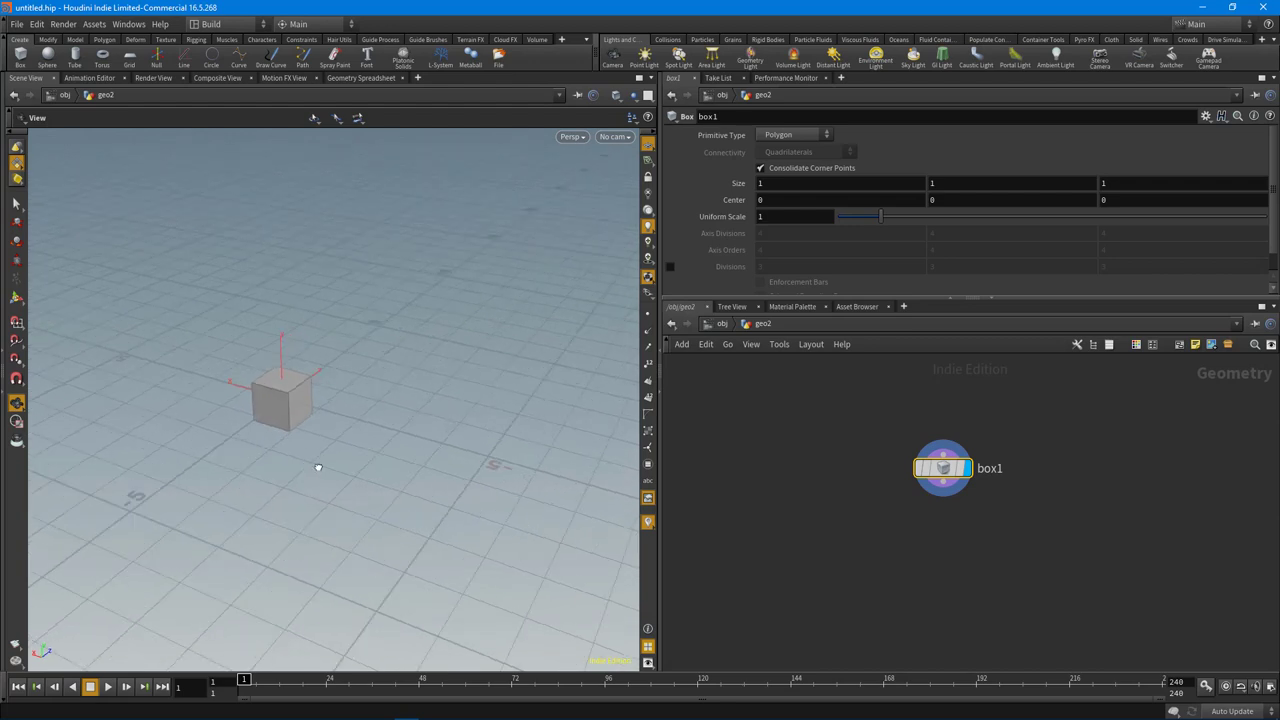
{"action": "left_click_drag", "start_coordinate": [258, 399], "coordinate": [322, 380]}
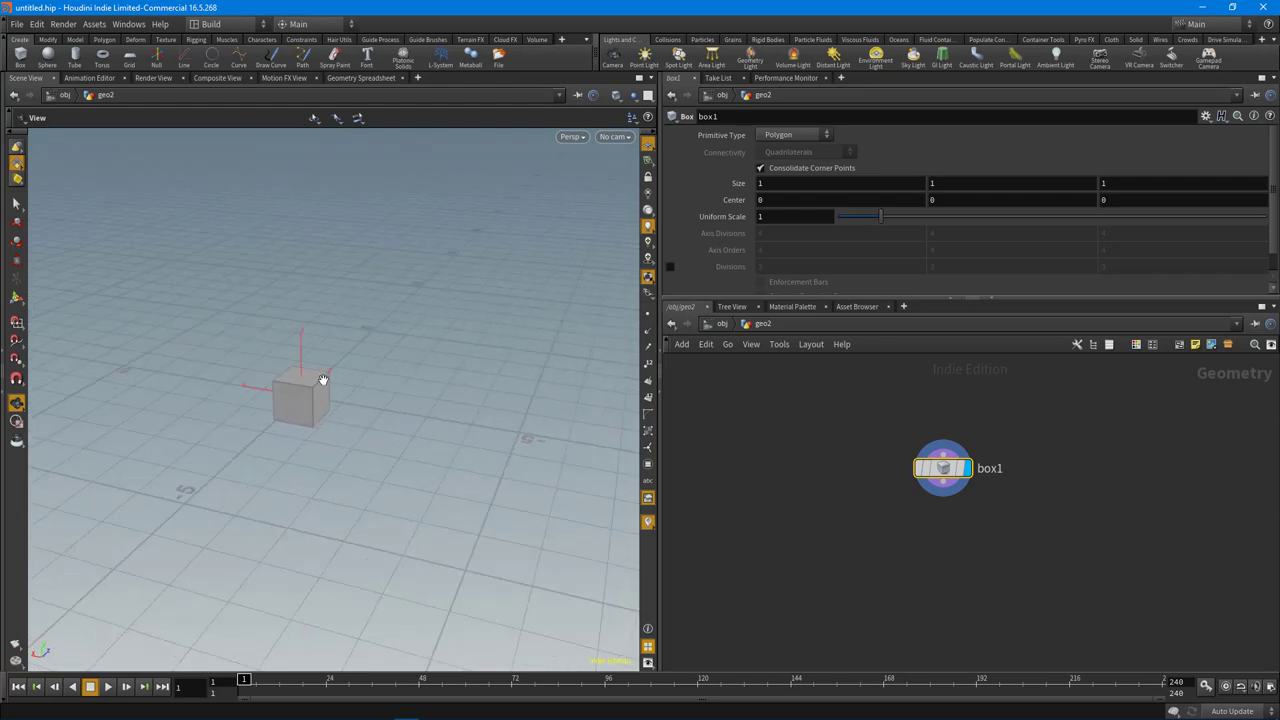
Apply the SitOnGrid preset to the box and set its size to 3.8 × 1.5 × 2.8
{"action": "left_click", "coordinate": [1205, 116]}
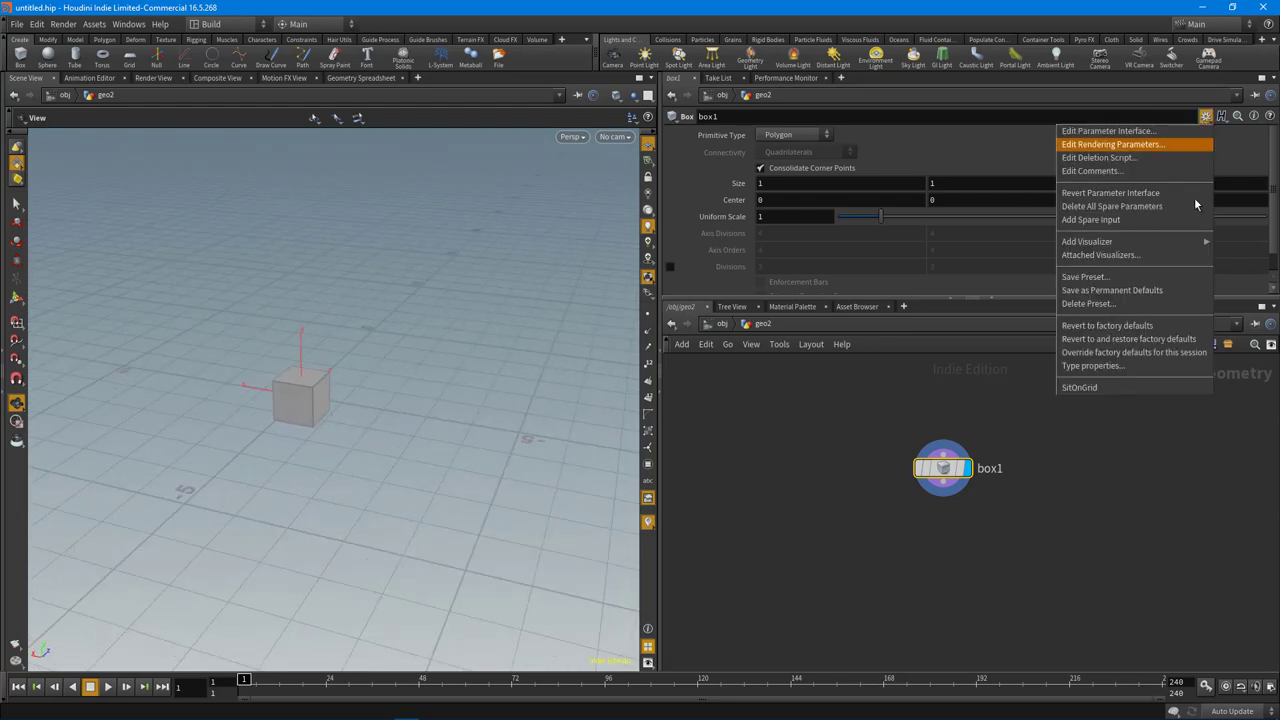
{"action": "left_click", "coordinate": [1093, 388]}
{"action": "left_click_drag", "start_coordinate": [466, 311], "coordinate": [348, 382]}
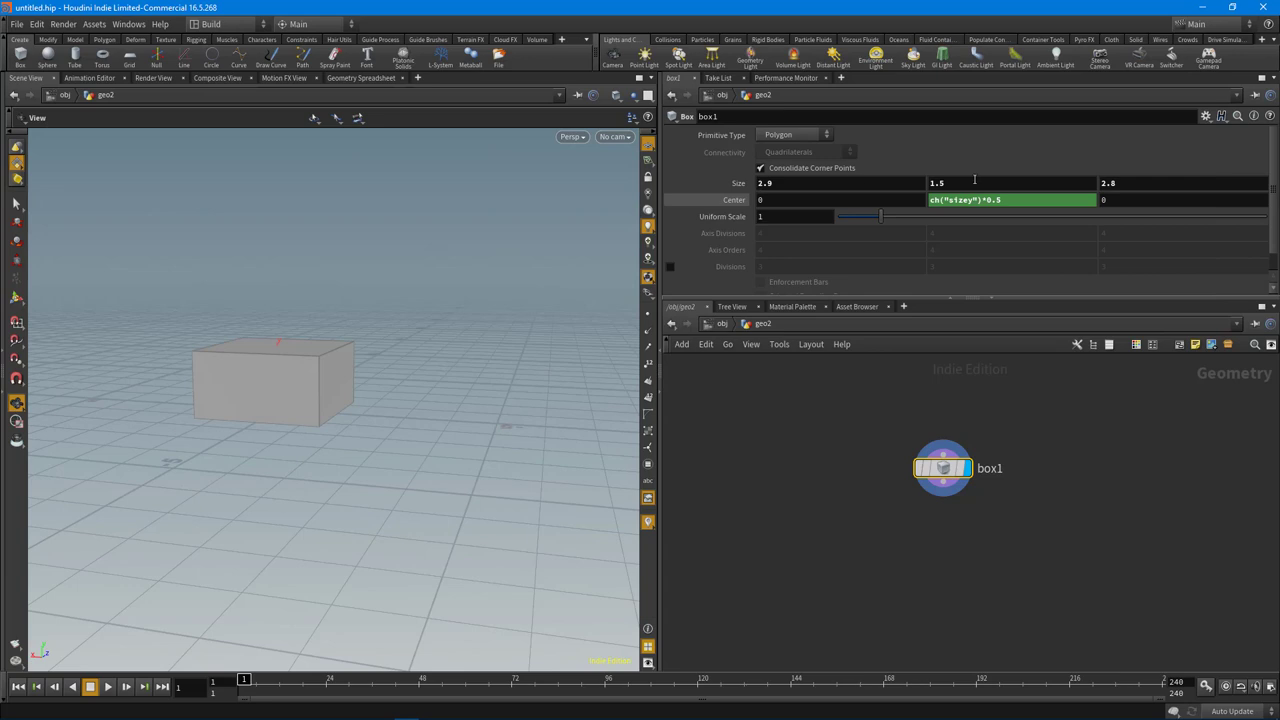
{"action": "middle_click_drag", "start_coordinate": [771, 185], "coordinate": [835, 182]}
{"action": "left_click_drag", "start_coordinate": [270, 370], "coordinate": [352, 385]}
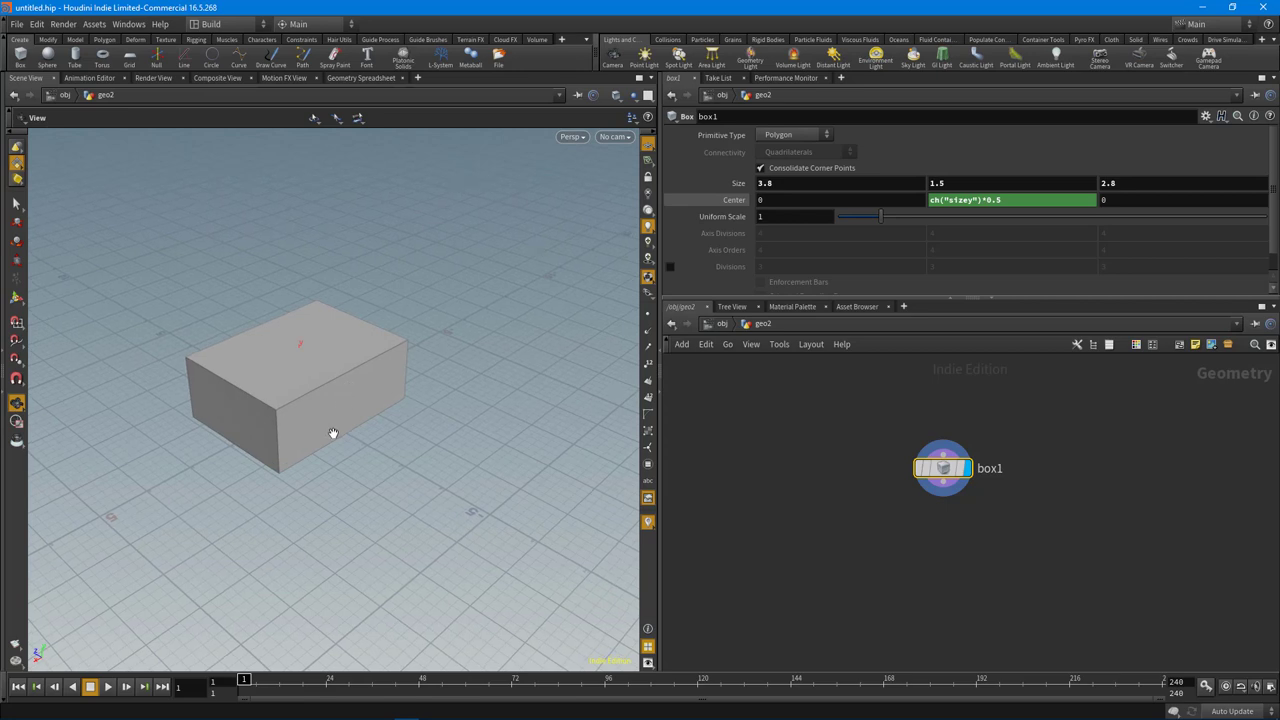
{"action": "left_click_drag", "start_coordinate": [435, 417], "coordinate": [365, 395]}
Try another Y size on the box to test its placement on the grid, and undo the change
{"action": "middle_click_drag", "start_coordinate": [959, 179], "coordinate": [1090, 158]}
{"action": "left_click_drag", "start_coordinate": [354, 448], "coordinate": [450, 500]}
{"action": "key", "text": "ctrl+z"}
Add a Point Jitter node below box1, wire the box into it and display its result
{"action": "middle_click_drag", "start_coordinate": [968, 563], "coordinate": [930, 495]}
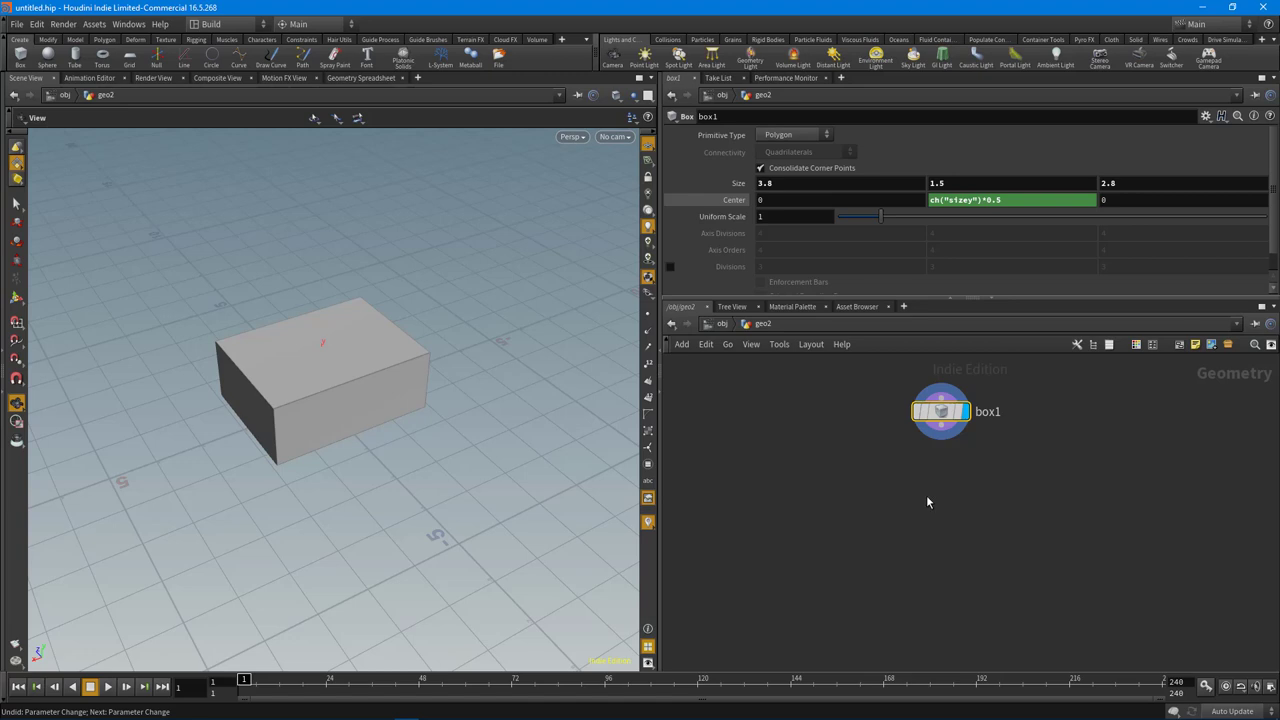
{"action": "key", "text": "Tab"}
{"action": "type", "text": "point"}
{"action": "key", "text": "Down"}
{"action": "key", "text": "Down"}
{"action": "key", "text": "Down"}
{"action": "key", "text": "Down"}
{"action": "key", "text": "Down"}
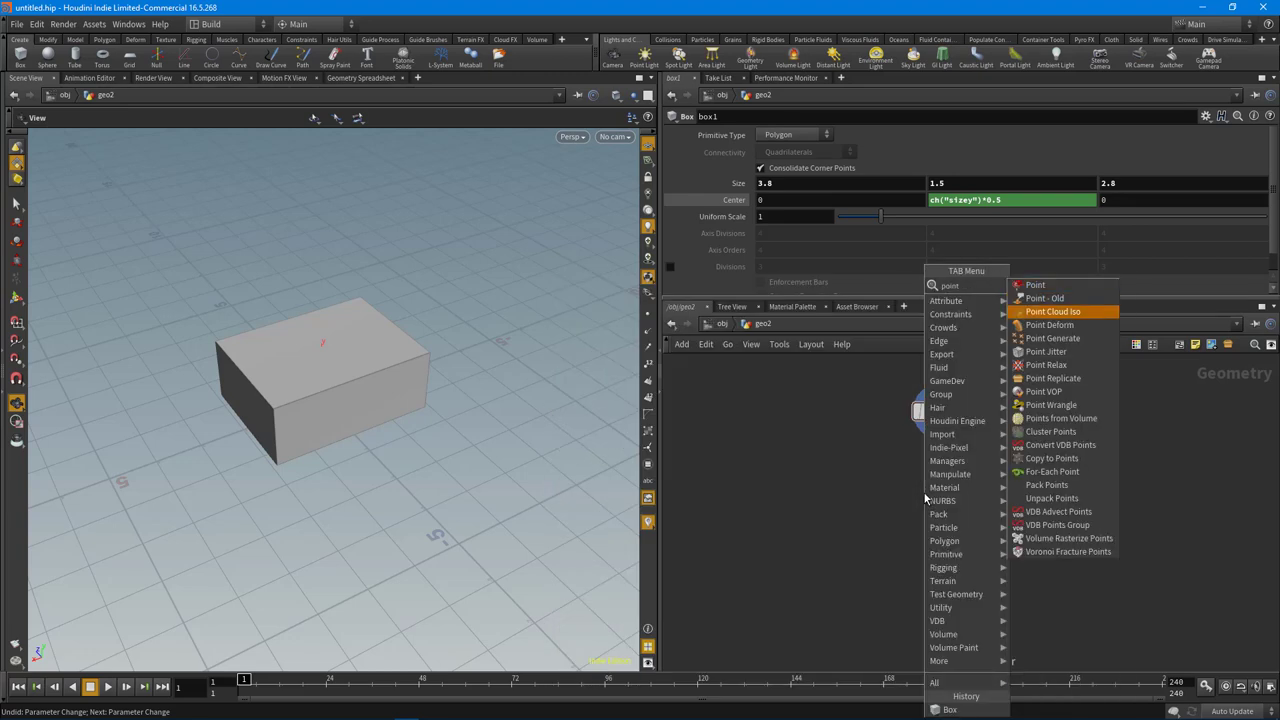
{"action": "key", "text": "Return"}
{"action": "left_click", "coordinate": [953, 497]}
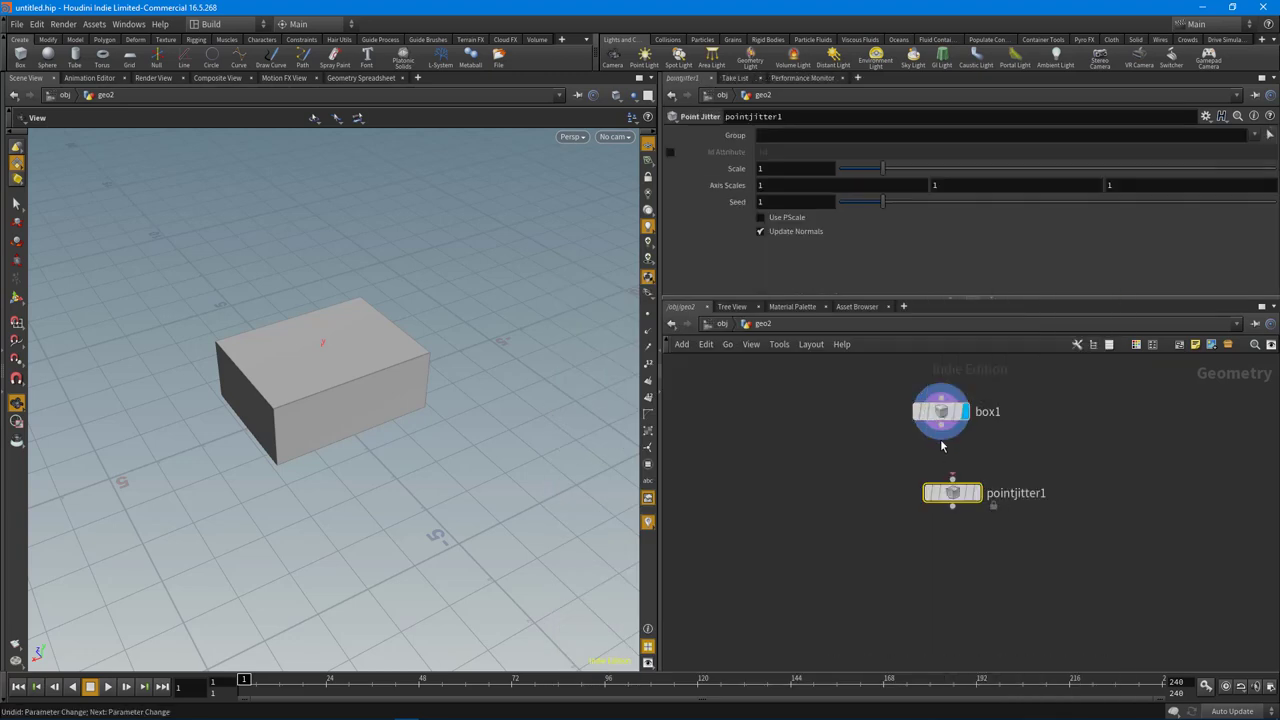
{"action": "left_click_drag", "start_coordinate": [958, 500], "coordinate": [941, 494]}
{"action": "left_click_drag", "start_coordinate": [243, 454], "coordinate": [339, 442]}
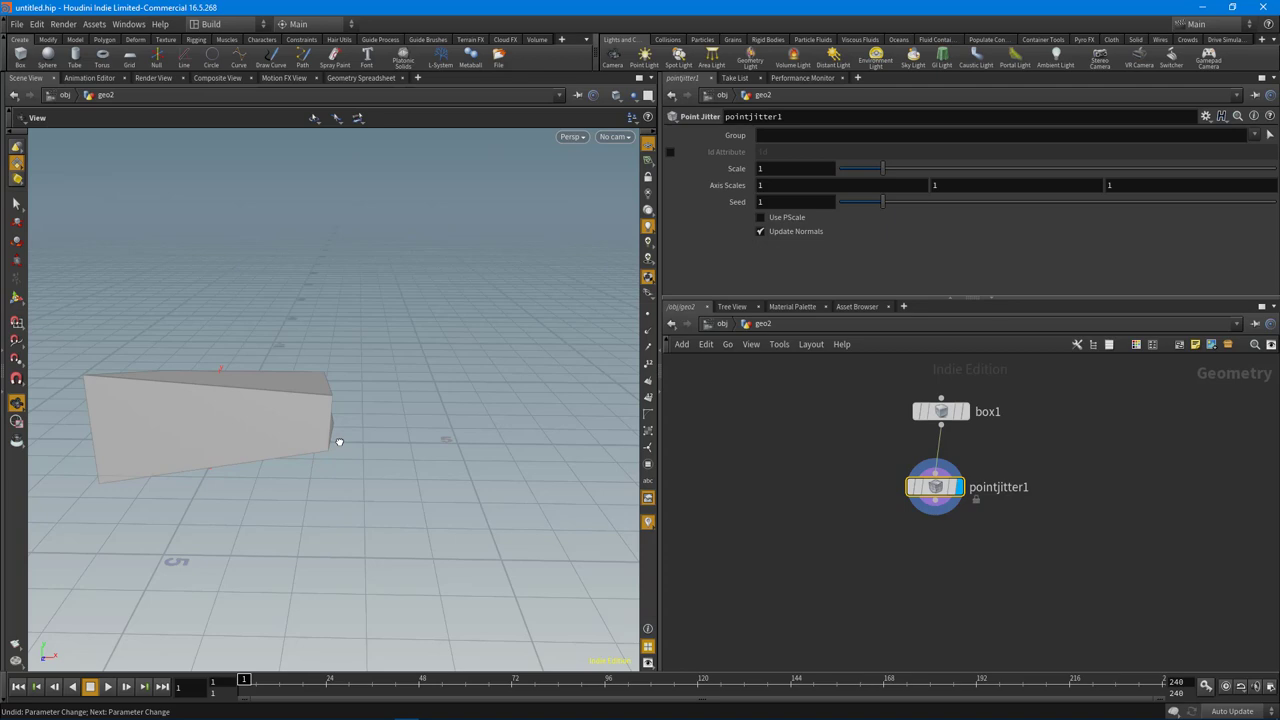
Try different Seed values on the Point Jitter node and reset the seed to 1
{"action": "mouse_move", "coordinate": [882, 201]}
{"action": "left_mouse_down"}
{"action": "mouse_move", "coordinate": [871, 200]}
{"action": "mouse_move", "coordinate": [880, 206]}
{"action": "left_mouse_up"}
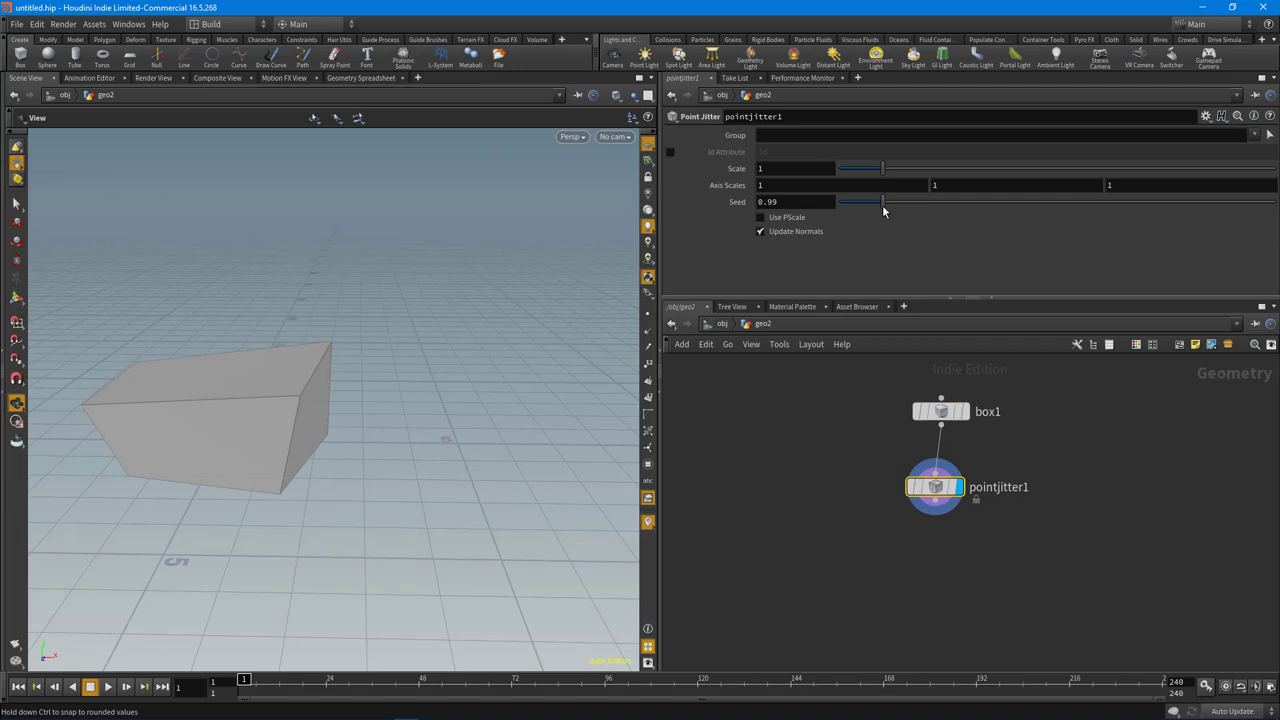
{"action": "left_click_drag", "start_coordinate": [243, 406], "coordinate": [555, 343], "text": "alt"}
{"action": "left_click", "coordinate": [817, 202]}
{"action": "key", "text": "Return"}
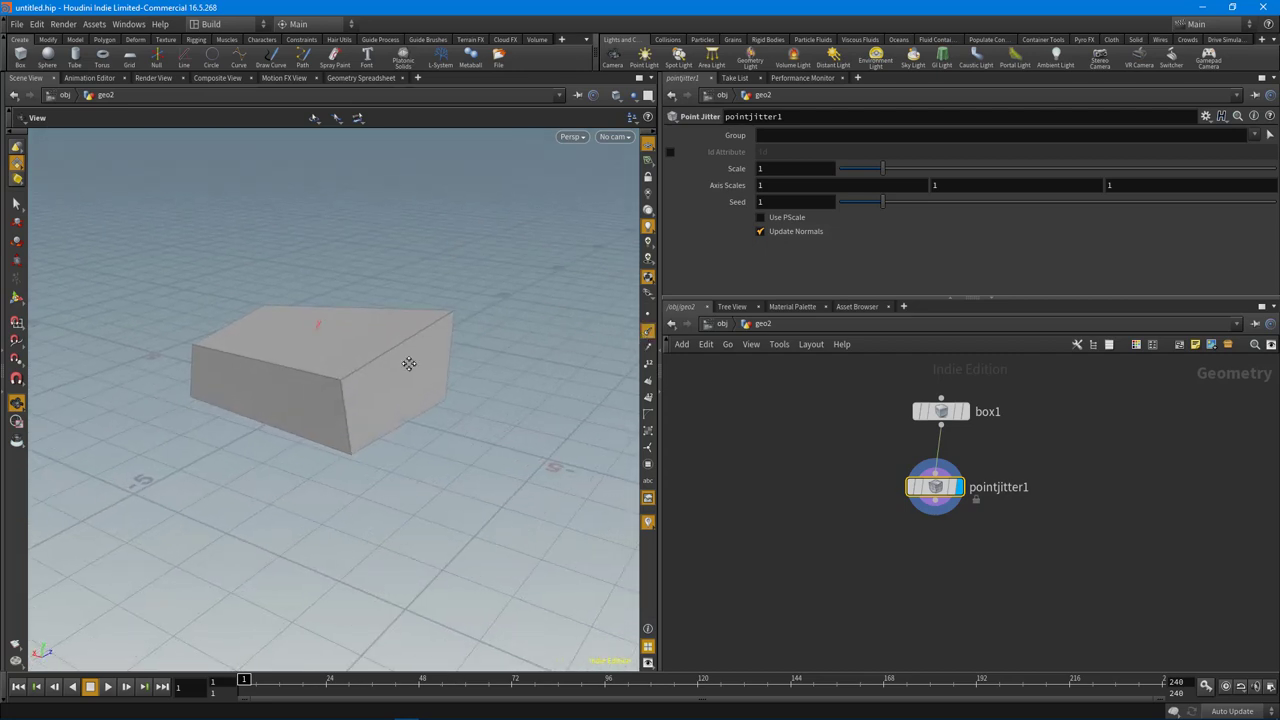
Display the normals in the viewport and inspect them at the corners of the jittered box
{"action": "left_click_drag", "start_coordinate": [426, 336], "coordinate": [431, 406], "text": "alt"}
{"action": "mouse_move", "coordinate": [431, 406]}
{"action": "right_mouse_down", "text": "alt"}
{"action": "mouse_move", "coordinate": [512, 415]}
{"action": "mouse_move", "coordinate": [406, 406]}
{"action": "right_mouse_up", "text": "alt"}
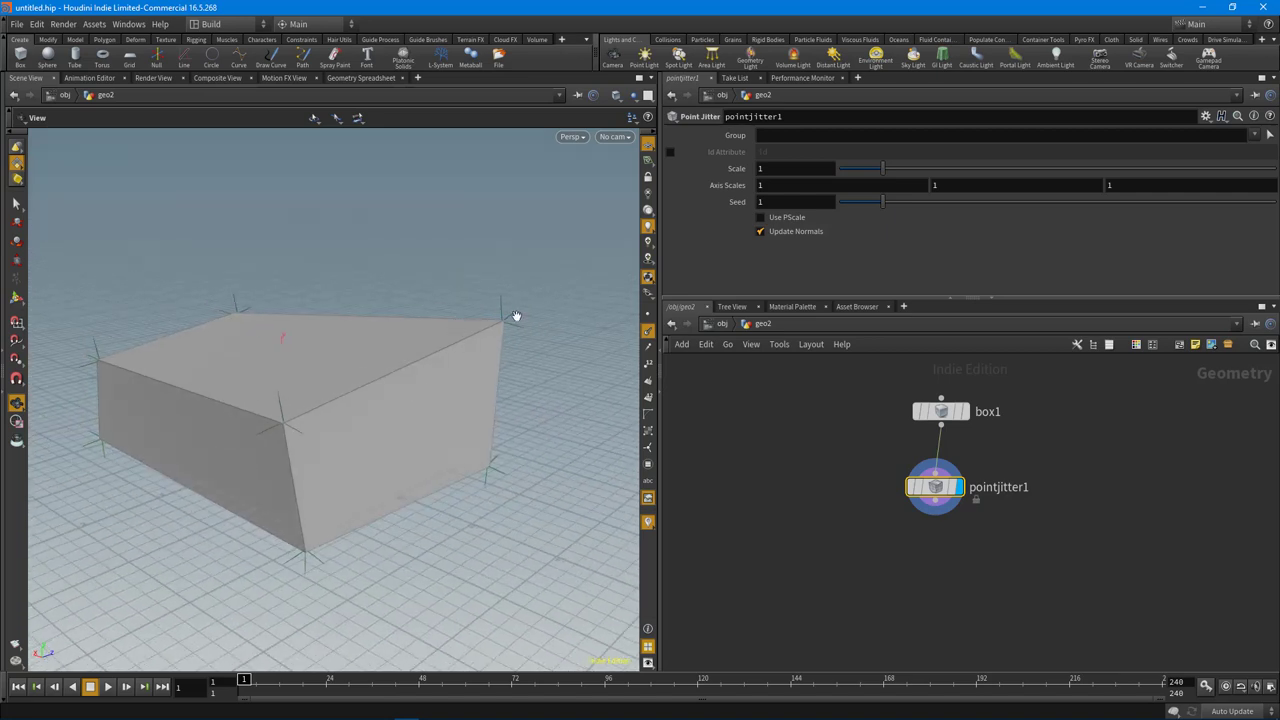
{"action": "left_click_drag", "start_coordinate": [500, 330], "coordinate": [492, 305], "text": "alt"}
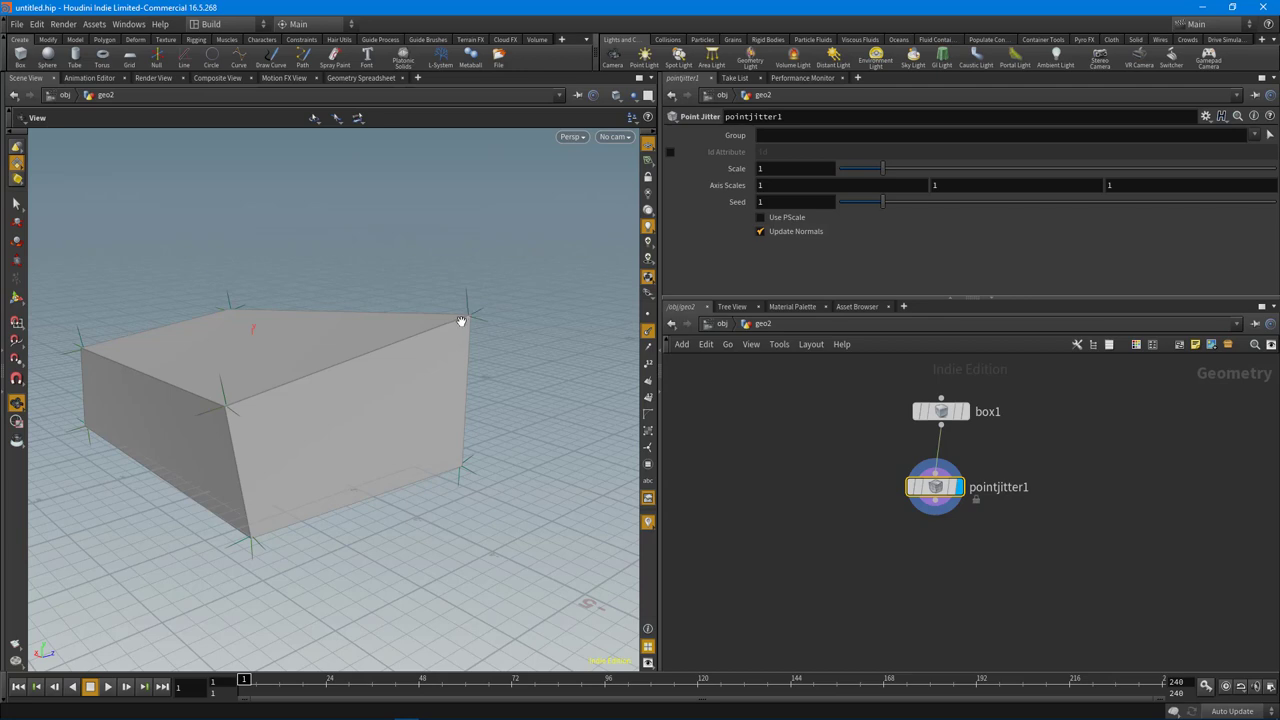
{"action": "left_click_drag", "start_coordinate": [406, 370], "coordinate": [376, 315], "text": "alt"}
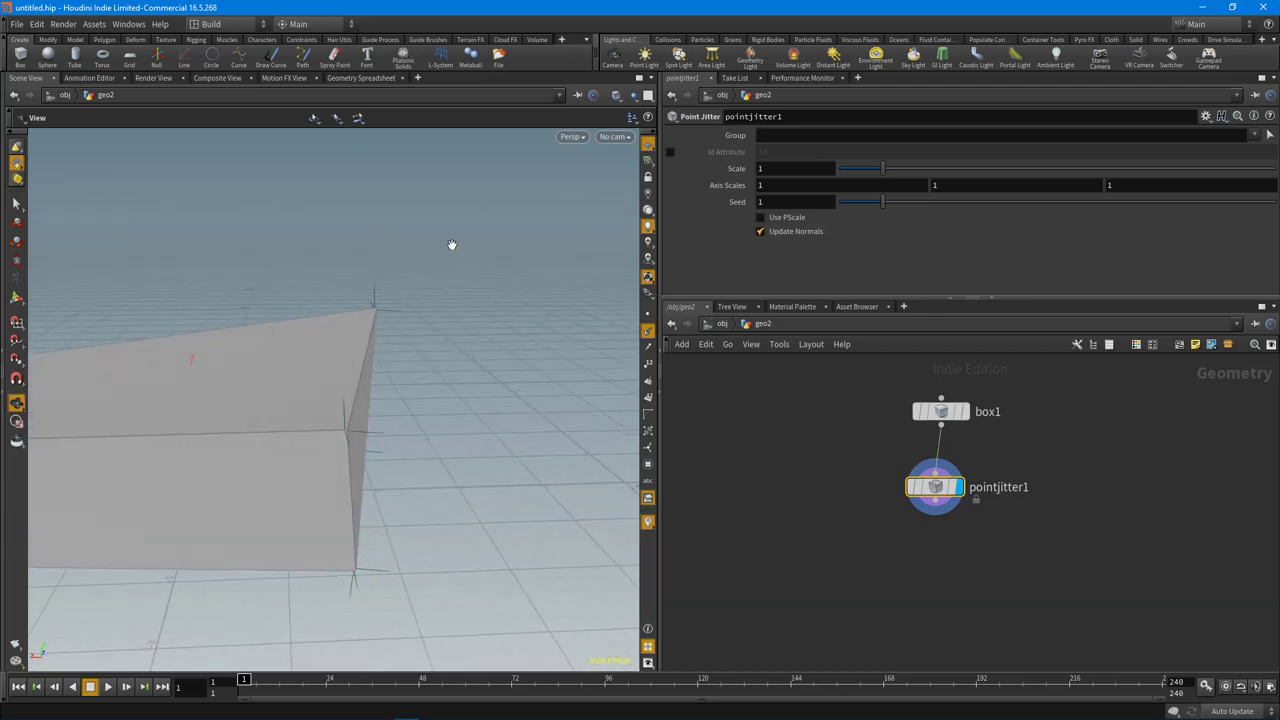
{"action": "left_click_drag", "start_coordinate": [355, 416], "coordinate": [262, 418], "text": "alt"}
Add a Normal node, wire it below pointjitter1 and display its result
{"action": "left_click", "coordinate": [882, 561]}
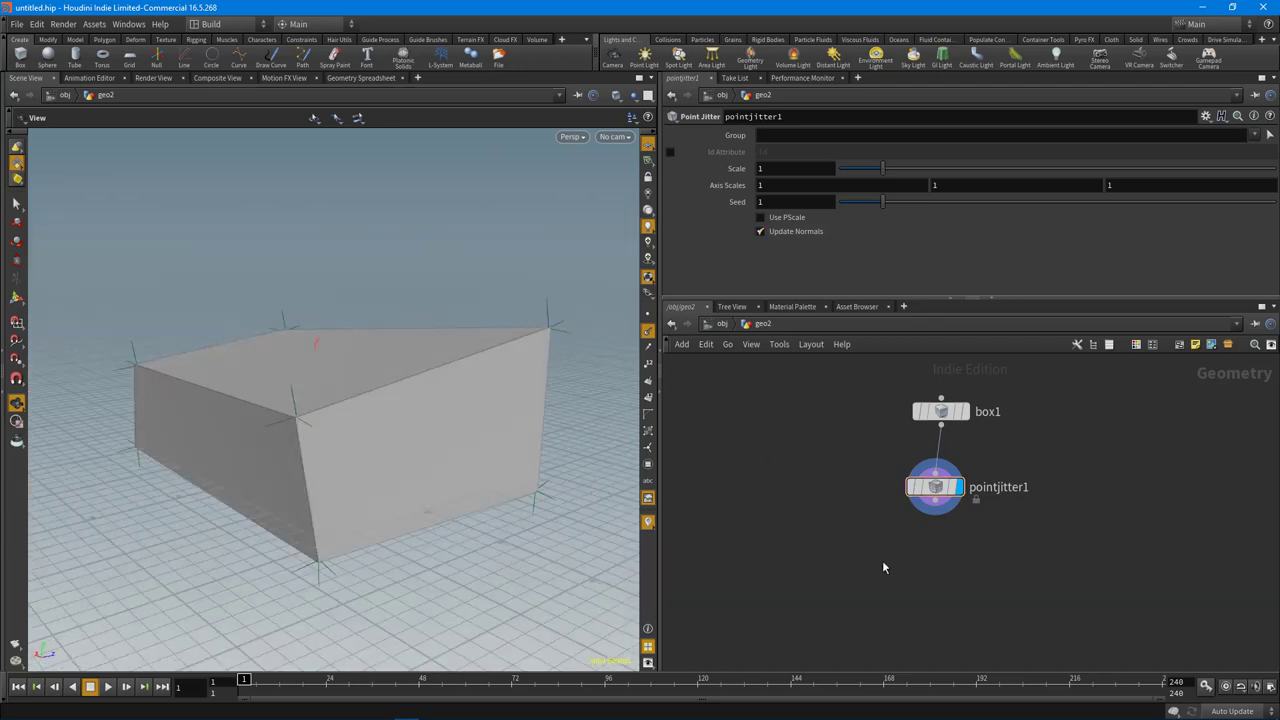
{"action": "middle_click_drag", "start_coordinate": [882, 561], "coordinate": [886, 529]}
{"action": "key", "text": "Tab"}
{"action": "type", "text": "norm"}
{"action": "key", "text": "Return"}
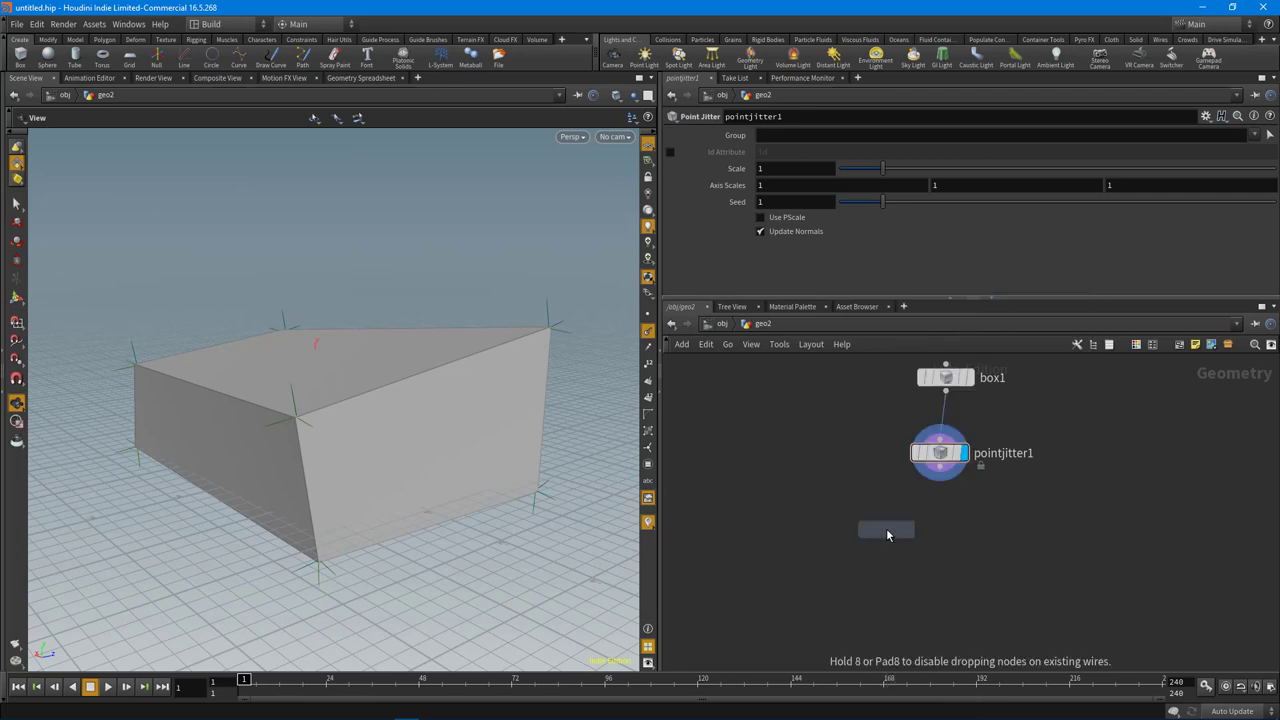
{"action": "left_click", "coordinate": [948, 533]}
{"action": "left_click", "coordinate": [945, 518]}
{"action": "left_click", "coordinate": [940, 467]}
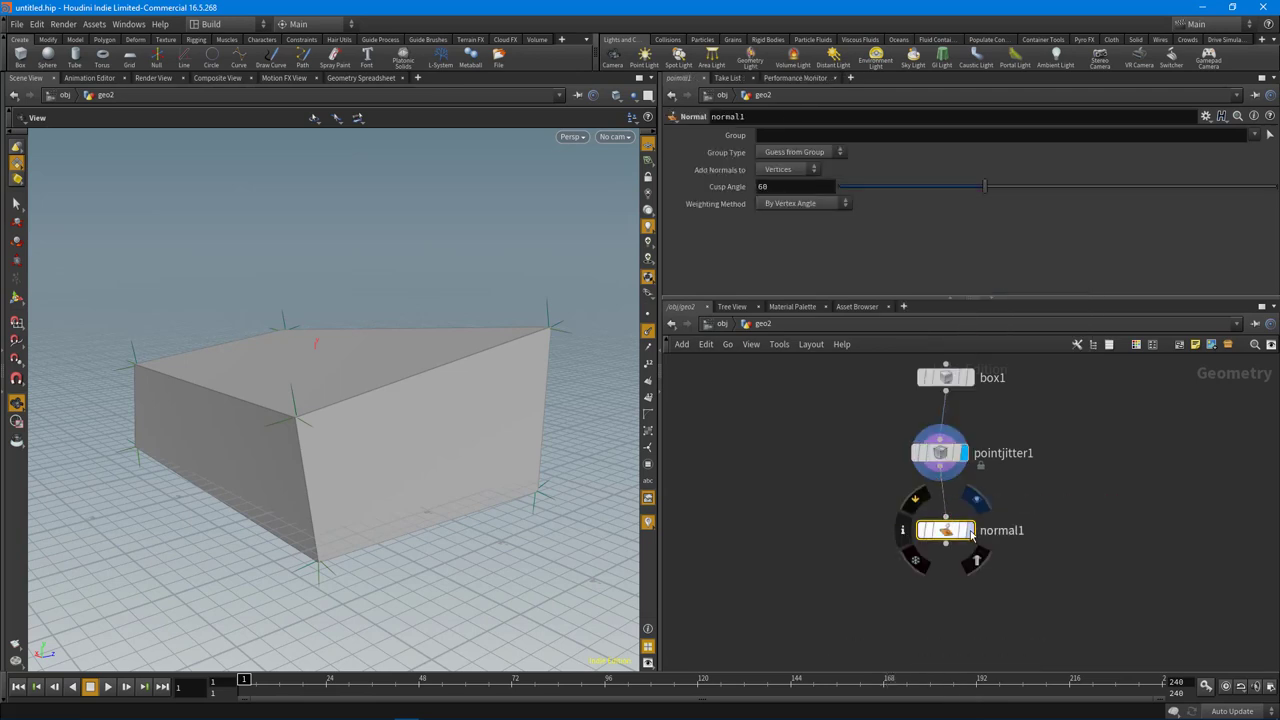
{"action": "left_click", "coordinate": [969, 531]}
{"action": "left_click_drag", "start_coordinate": [935, 530], "coordinate": [930, 513]}
Set the Normal node to add normals to Points and inspect the averaged corner normals on the box
{"action": "left_click", "coordinate": [795, 172]}
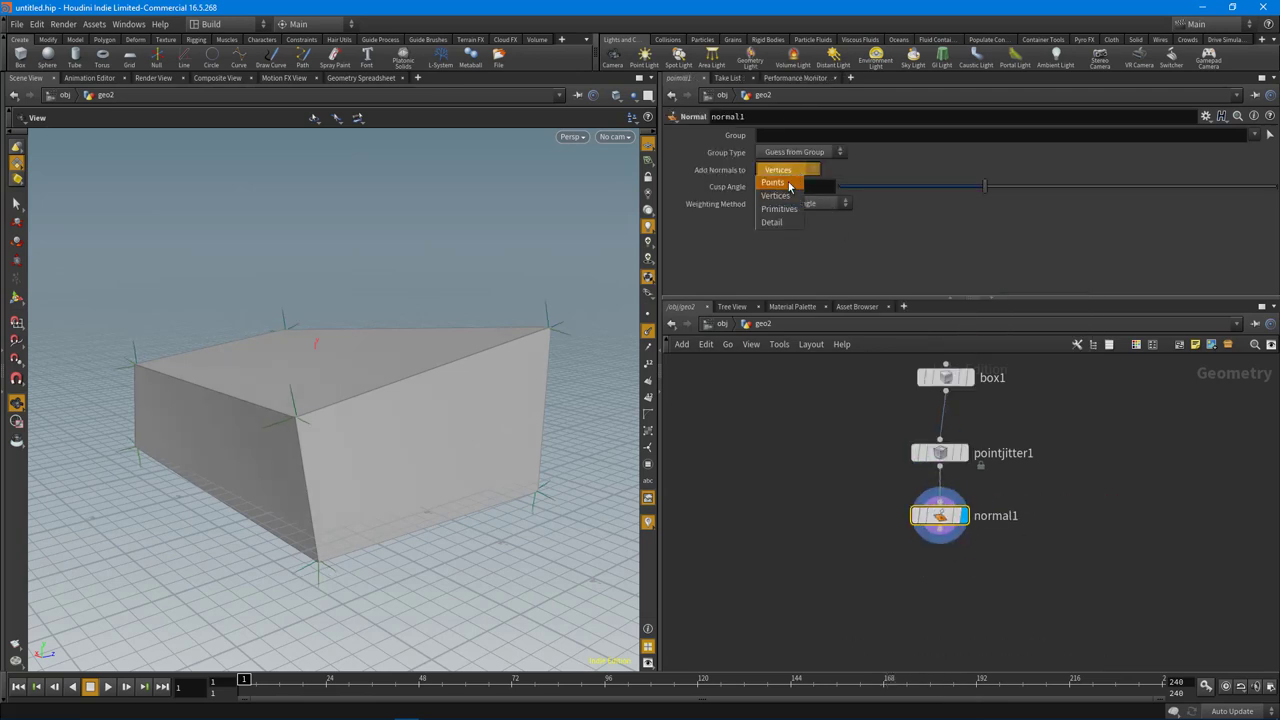
{"action": "left_click", "coordinate": [785, 168]}
{"action": "left_click_drag", "start_coordinate": [470, 380], "coordinate": [534, 367]}
{"action": "left_click_drag", "start_coordinate": [408, 348], "coordinate": [491, 374]}
{"action": "scroll", "coordinate": [491, 374], "scroll_direction": "up", "scroll_amount": 5}
{"action": "middle_click_drag", "start_coordinate": [568, 314], "coordinate": [345, 392]}
{"action": "left_click_drag", "start_coordinate": [499, 245], "coordinate": [371, 432]}
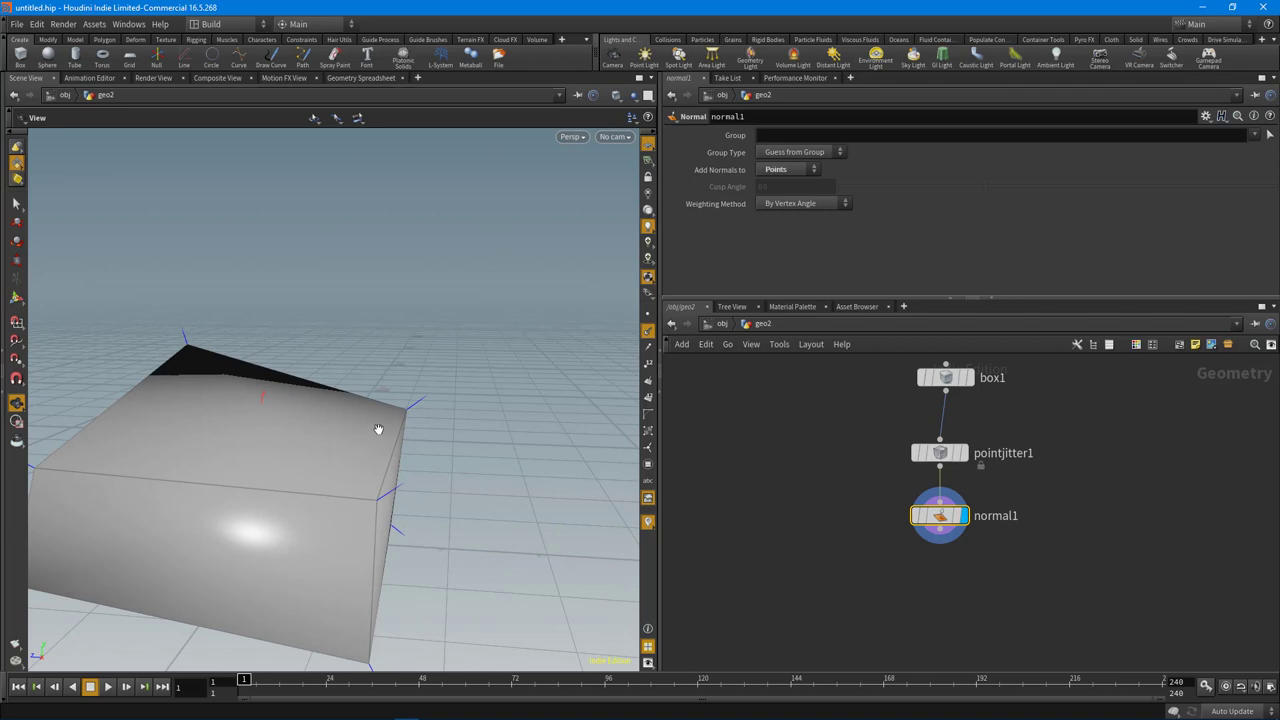
{"action": "left_click_drag", "start_coordinate": [317, 511], "coordinate": [359, 395]}
{"action": "left_click_drag", "start_coordinate": [332, 441], "coordinate": [380, 430]}
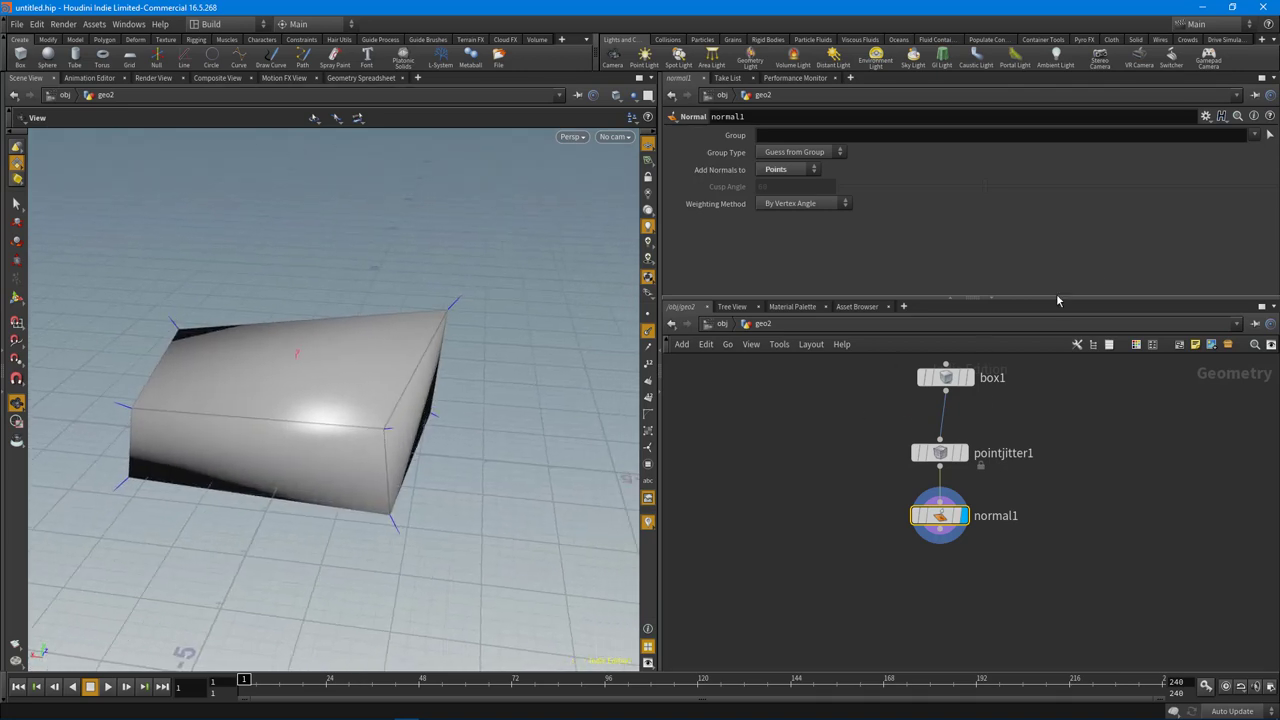
Enlarge the network area and add a For-Loop with Feedback block wired below normal1
{"action": "left_click_drag", "start_coordinate": [1054, 298], "coordinate": [1056, 214]}
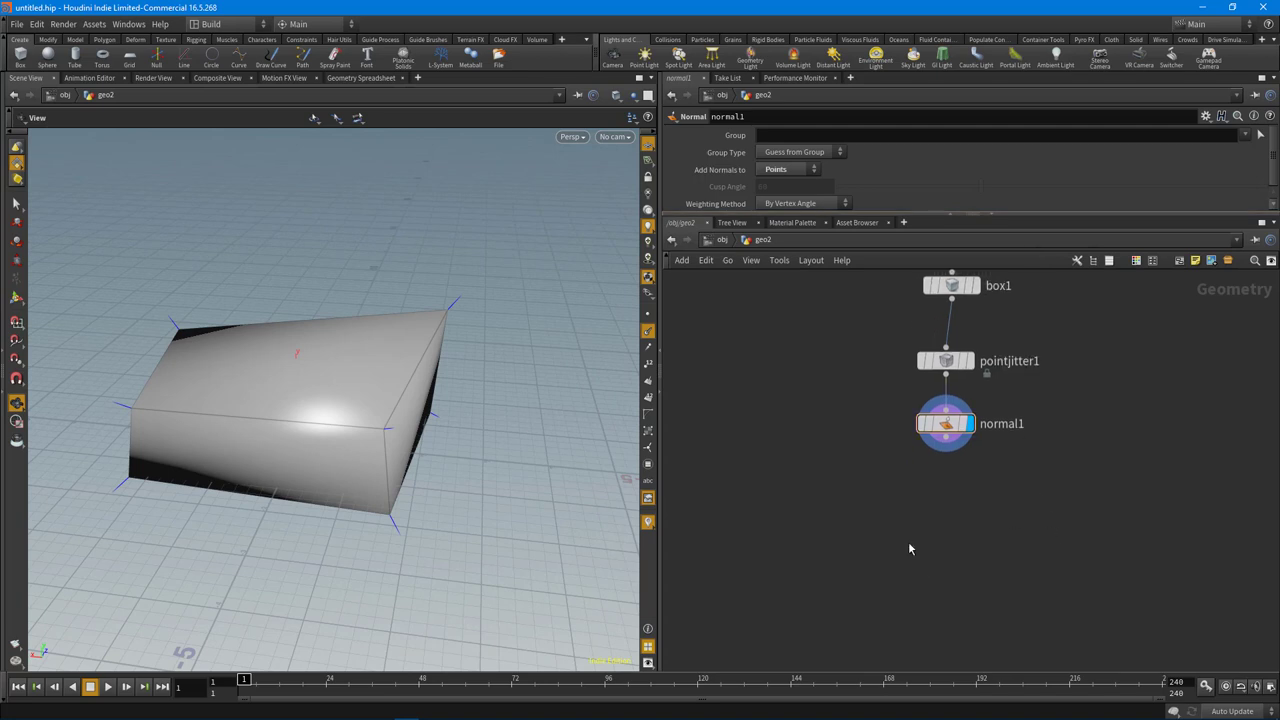
{"action": "key", "text": "Tab"}
{"action": "type", "text": "for"}
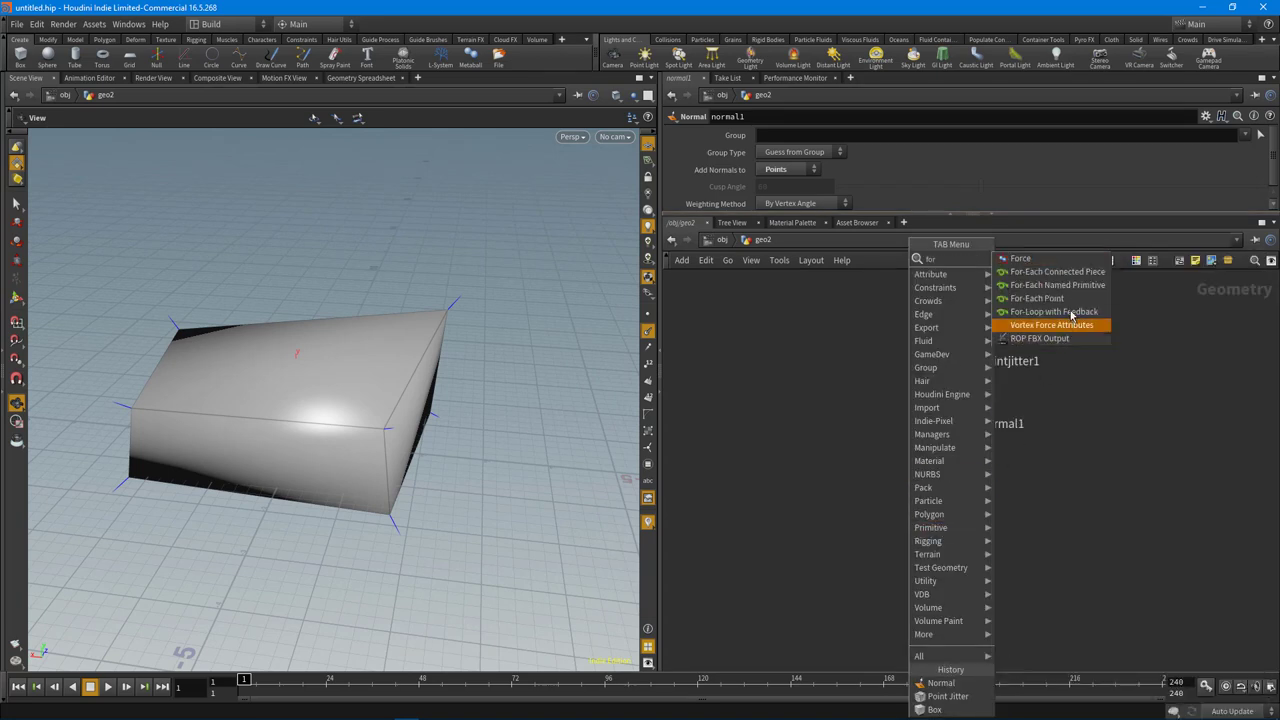
{"action": "left_click", "coordinate": [1052, 311]}
{"action": "left_click", "coordinate": [945, 500]}
{"action": "left_click", "coordinate": [949, 439]}
{"action": "left_click", "coordinate": [946, 489]}
Display the output of repeat_end1 and move it further below repeat_begin1 to make room inside the loop
{"action": "middle_click_drag", "start_coordinate": [1075, 500], "coordinate": [1053, 429]}
{"action": "left_click", "coordinate": [957, 595]}
{"action": "left_click", "coordinate": [950, 546]}
{"action": "left_click_drag", "start_coordinate": [928, 549], "coordinate": [928, 608]}
{"action": "middle_click_drag", "start_coordinate": [1044, 504], "coordinate": [1049, 531]}
{"action": "left_click_drag", "start_coordinate": [354, 437], "coordinate": [480, 301]}
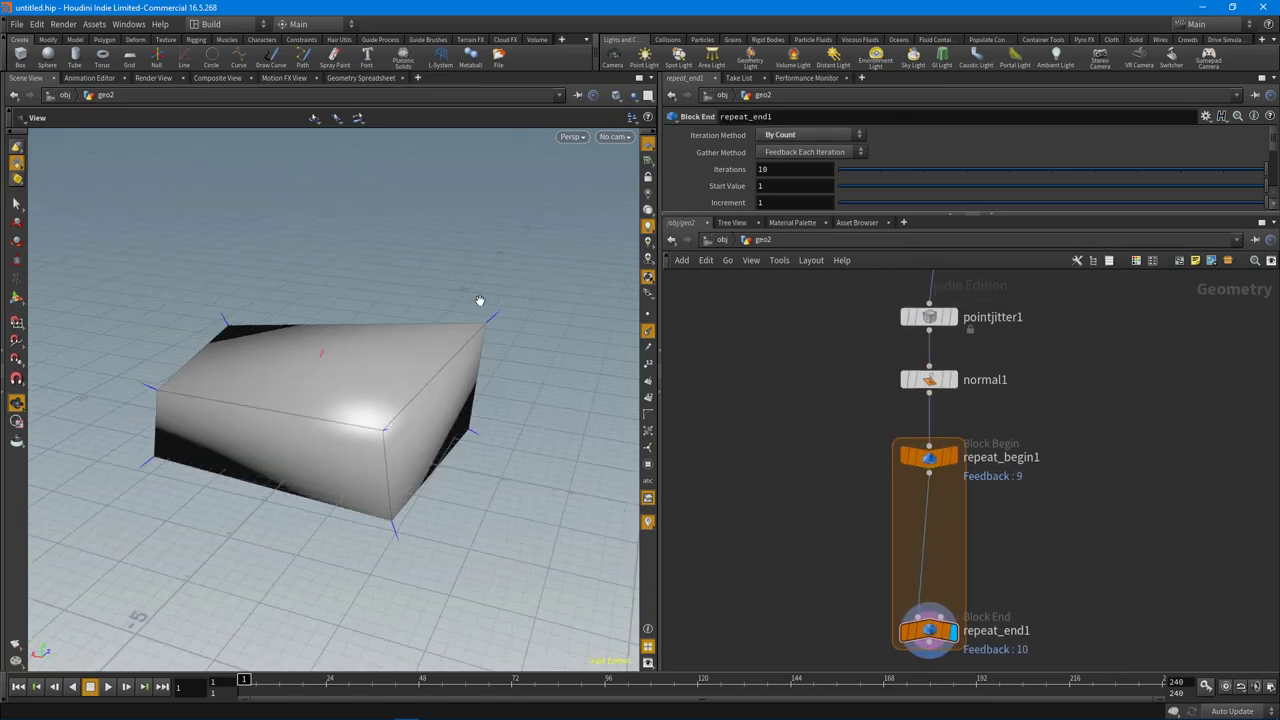
{"action": "left_click_drag", "start_coordinate": [483, 421], "coordinate": [486, 358]}
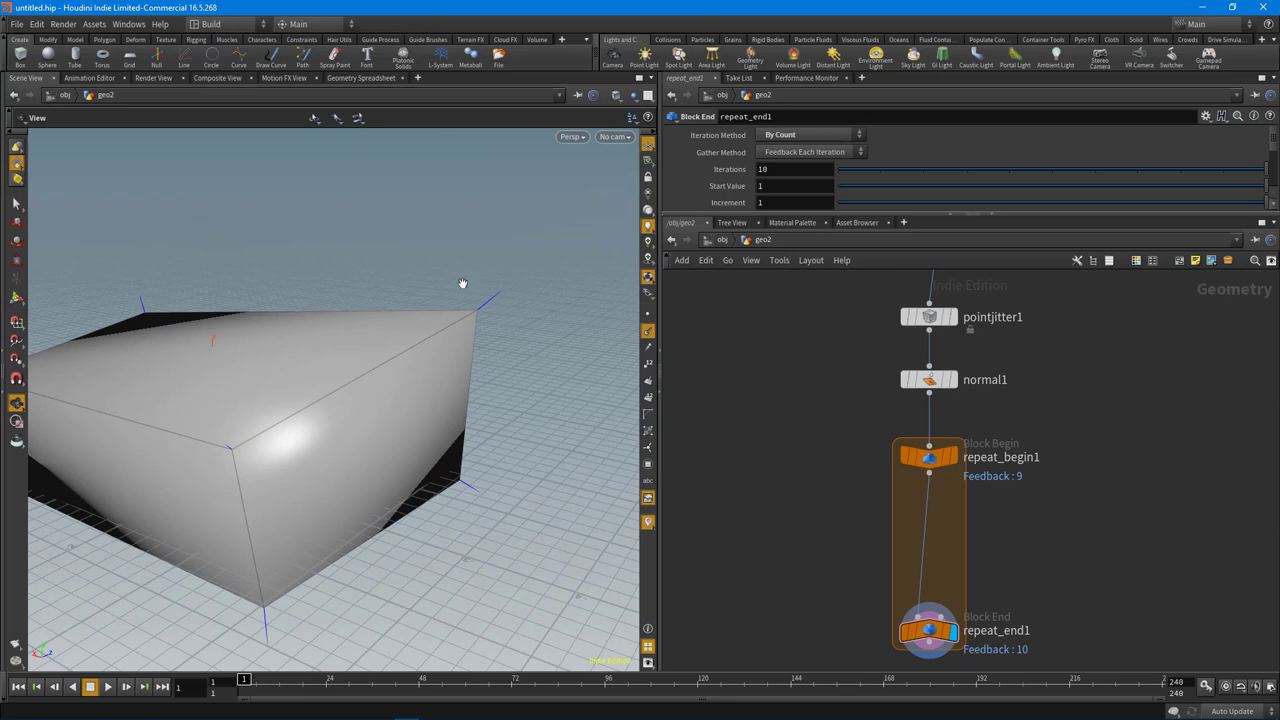
{"action": "left_click_drag", "start_coordinate": [300, 437], "coordinate": [531, 277]}
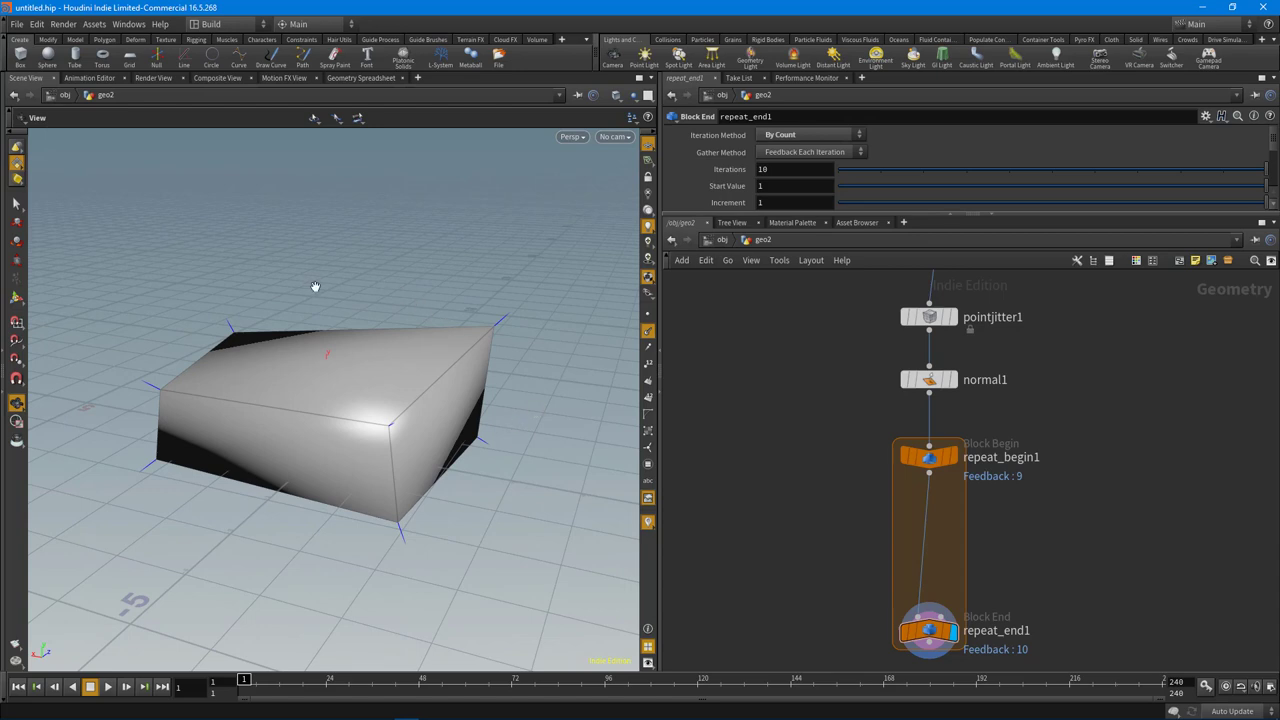
{"action": "left_click_drag", "start_coordinate": [265, 505], "coordinate": [333, 509]}
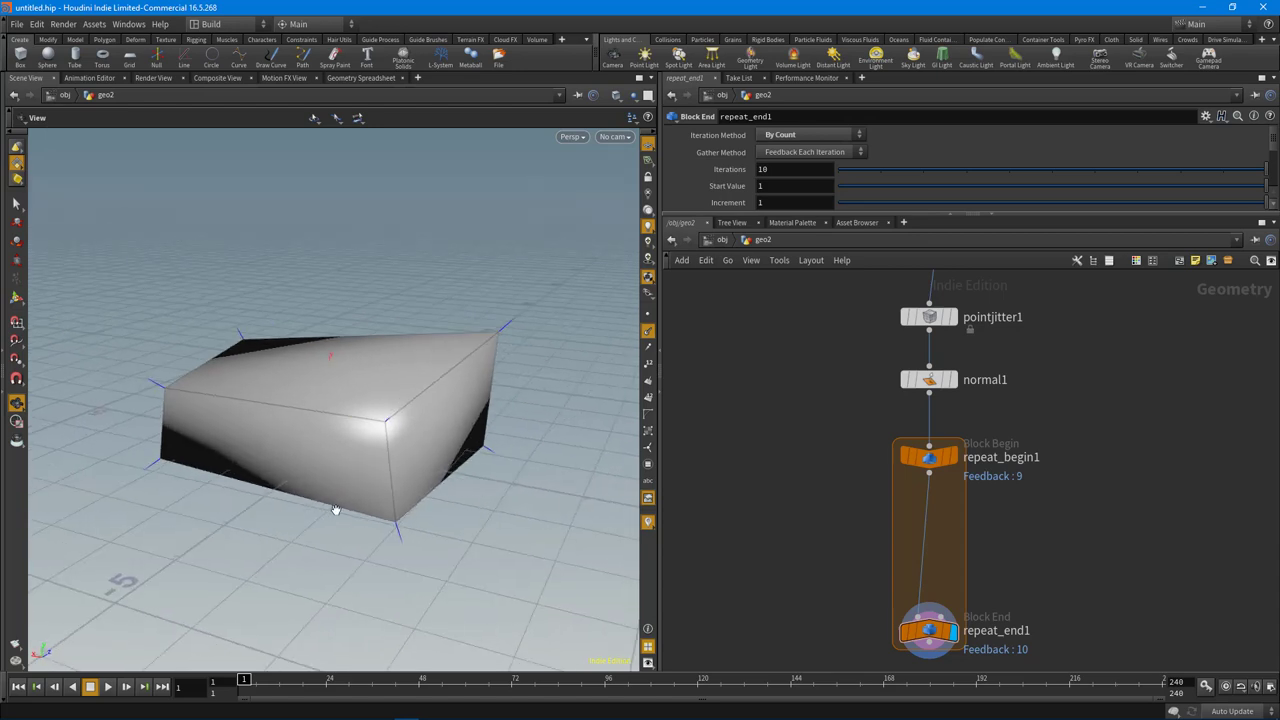
Show the point numbers on the jittered box and inspect its corner points and their normals from several angles
{"action": "key", "text": "u"}
{"action": "right_click_drag", "start_coordinate": [500, 416], "coordinate": [408, 434]}
{"action": "mouse_move", "coordinate": [408, 434]}
{"action": "left_mouse_down"}
{"action": "mouse_move", "coordinate": [434, 443]}
{"action": "mouse_move", "coordinate": [269, 337]}
{"action": "mouse_move", "coordinate": [463, 440]}
{"action": "mouse_move", "coordinate": [382, 494]}
{"action": "left_mouse_up"}
{"action": "key", "text": "shift+w"}
{"action": "left_click_drag", "start_coordinate": [418, 405], "coordinate": [402, 368]}
{"action": "left_click_drag", "start_coordinate": [506, 390], "coordinate": [560, 470]}
{"action": "double_click", "coordinate": [977, 430]}
{"action": "left_click_drag", "start_coordinate": [449, 591], "coordinate": [282, 455]}
{"action": "middle_click_drag", "start_coordinate": [1052, 579], "coordinate": [997, 491]}
{"action": "left_click_drag", "start_coordinate": [371, 360], "coordinate": [616, 362]}
{"action": "left_click_drag", "start_coordinate": [409, 404], "coordinate": [402, 401]}
{"action": "left_click_drag", "start_coordinate": [949, 335], "coordinate": [781, 380]}
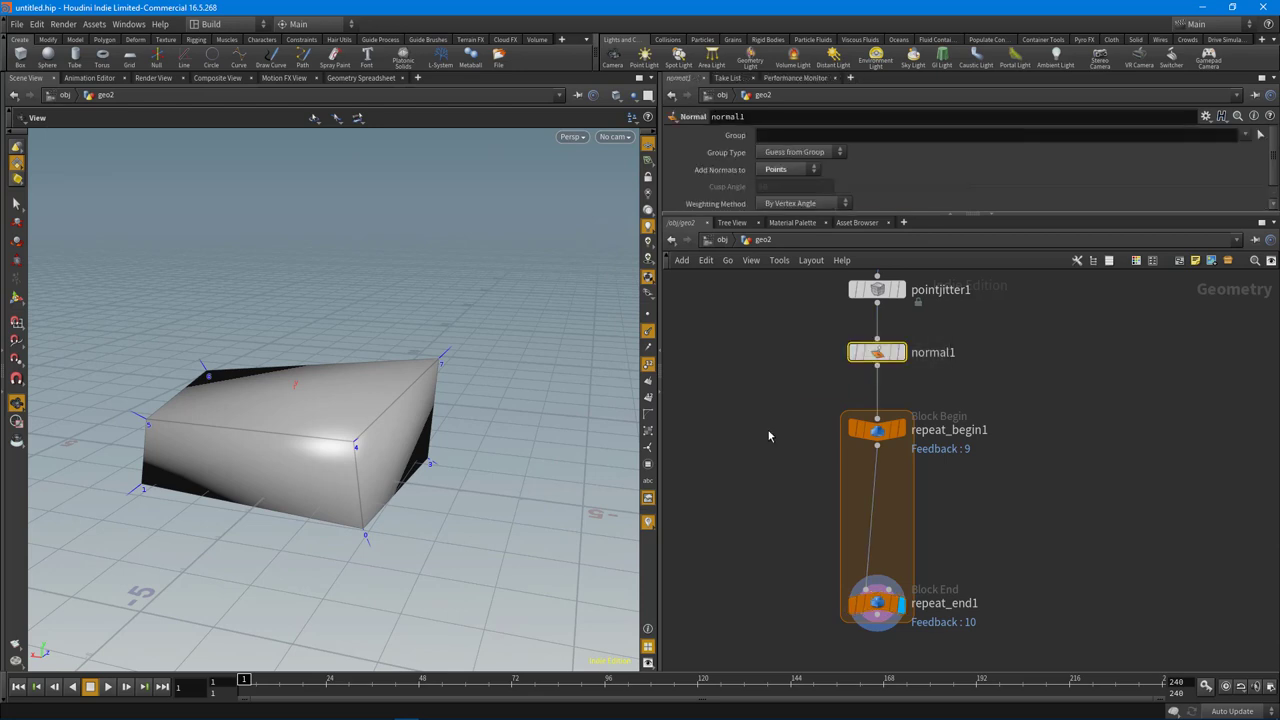
{"action": "left_click_drag", "start_coordinate": [428, 387], "coordinate": [479, 353]}
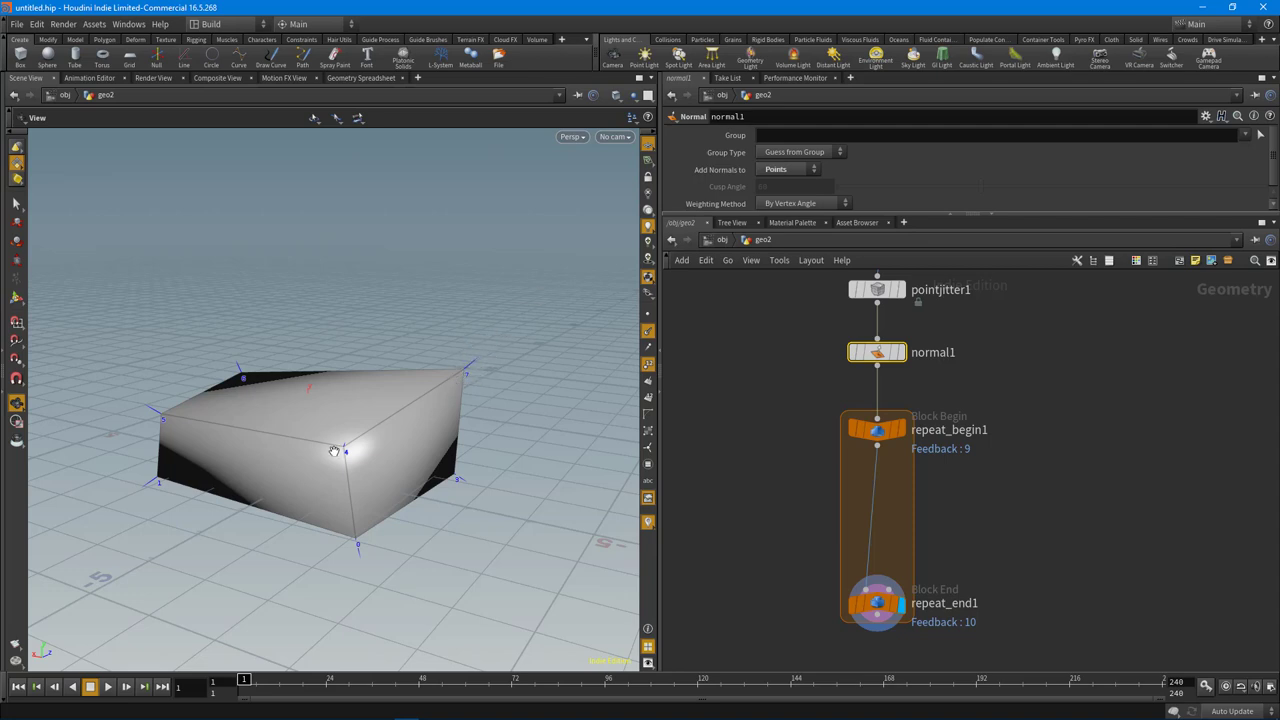
Create a meta import node from repeat_begin1 and place it beside repeat_begin1
{"action": "middle_click_drag", "start_coordinate": [987, 518], "coordinate": [980, 501]}
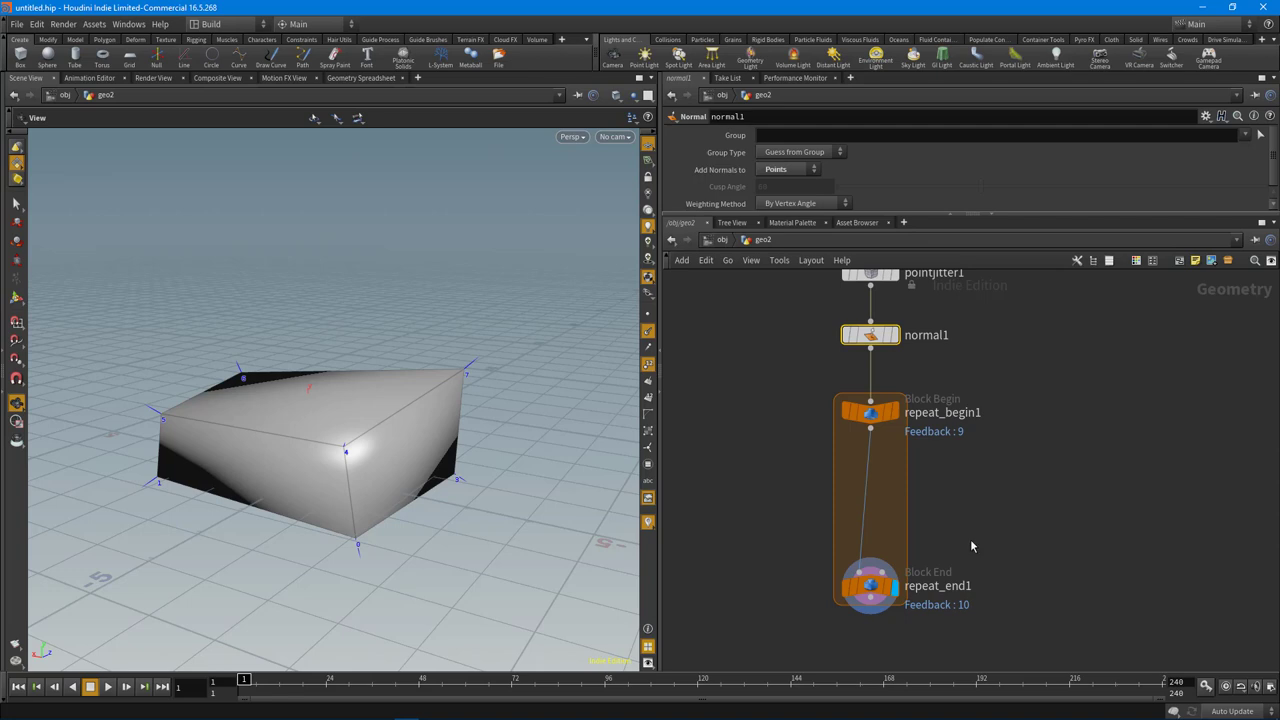
{"action": "left_click", "coordinate": [870, 412]}
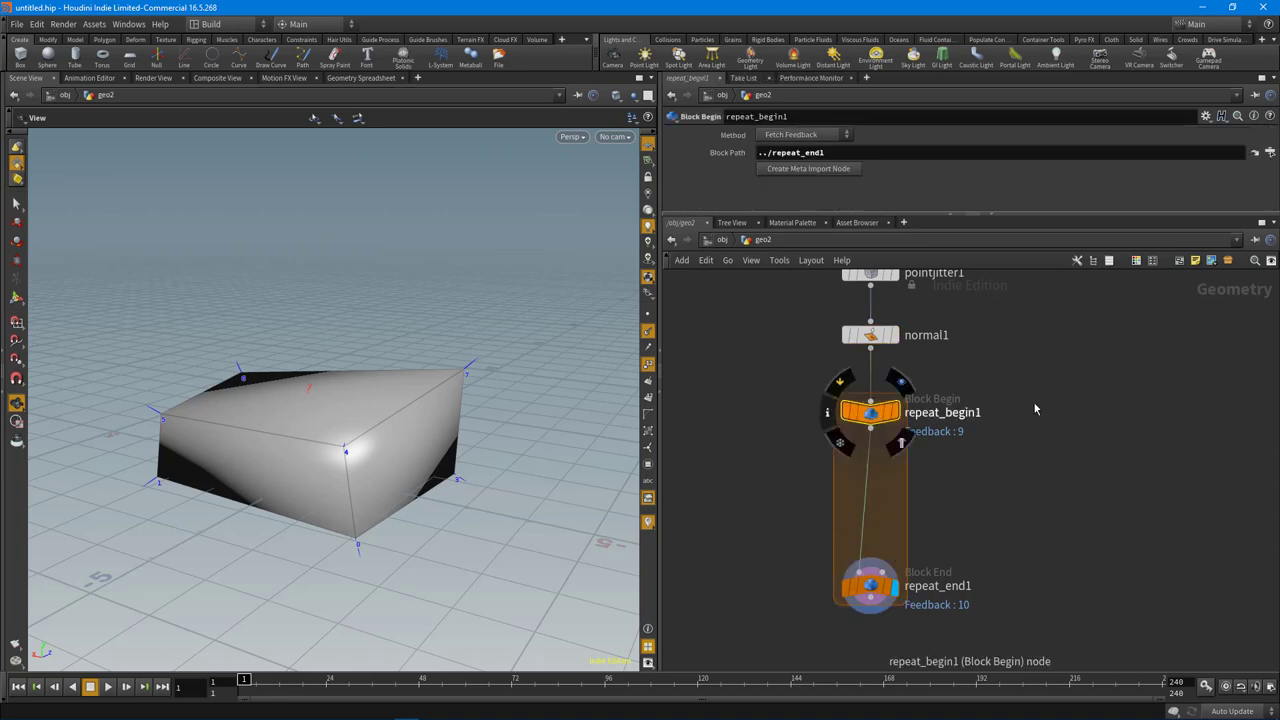
{"action": "left_click", "coordinate": [808, 170]}
{"action": "left_click_drag", "start_coordinate": [1043, 449], "coordinate": [1038, 450]}
{"action": "left_click", "coordinate": [1148, 506]}
{"action": "middle_click_drag", "start_coordinate": [1153, 502], "coordinate": [1129, 501]}
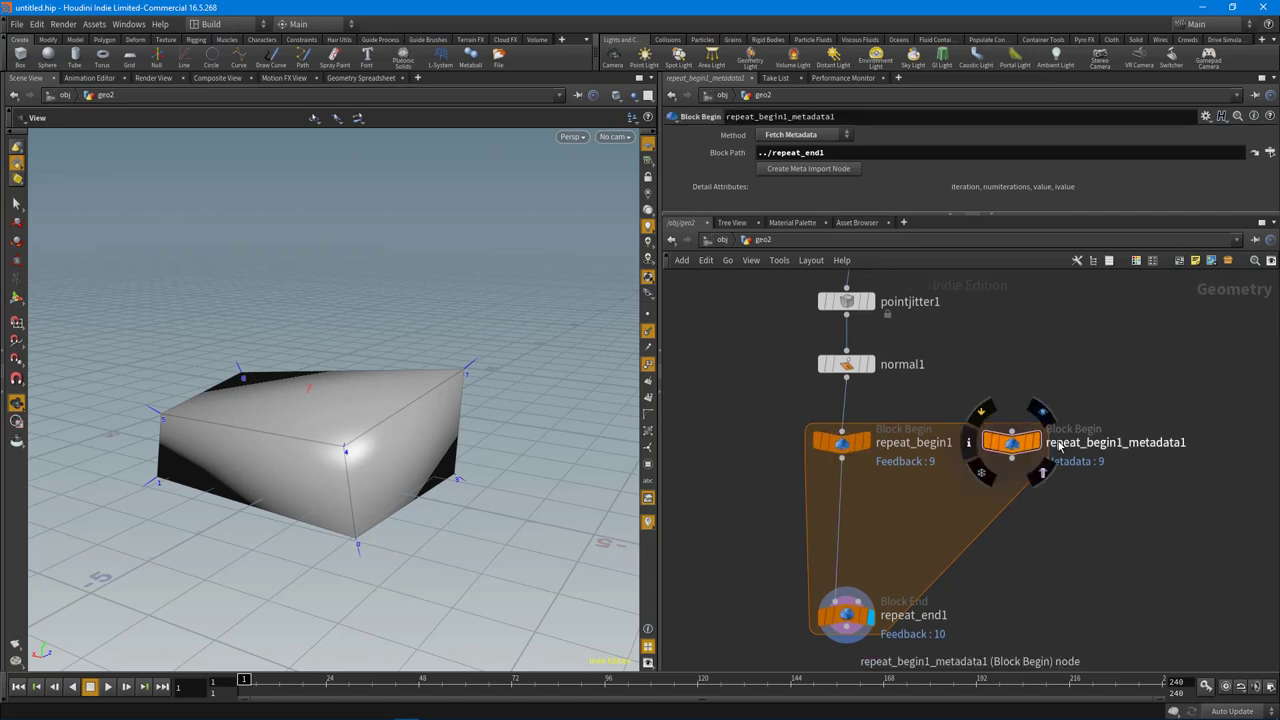
Rename the new metadata block node to loopdata
{"action": "double_click", "coordinate": [1112, 442]}
{"action": "type", "text": "loo"}
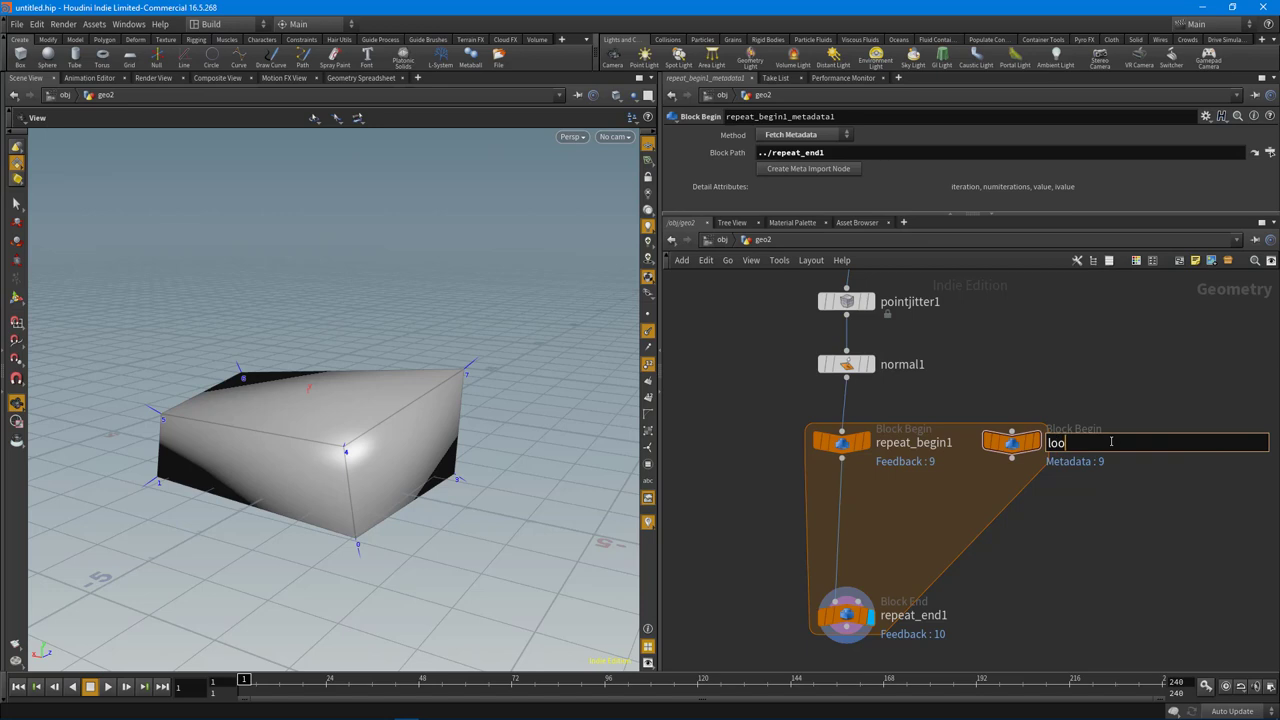
{"action": "type", "text": "pdata"}
{"action": "key", "text": "Return"}
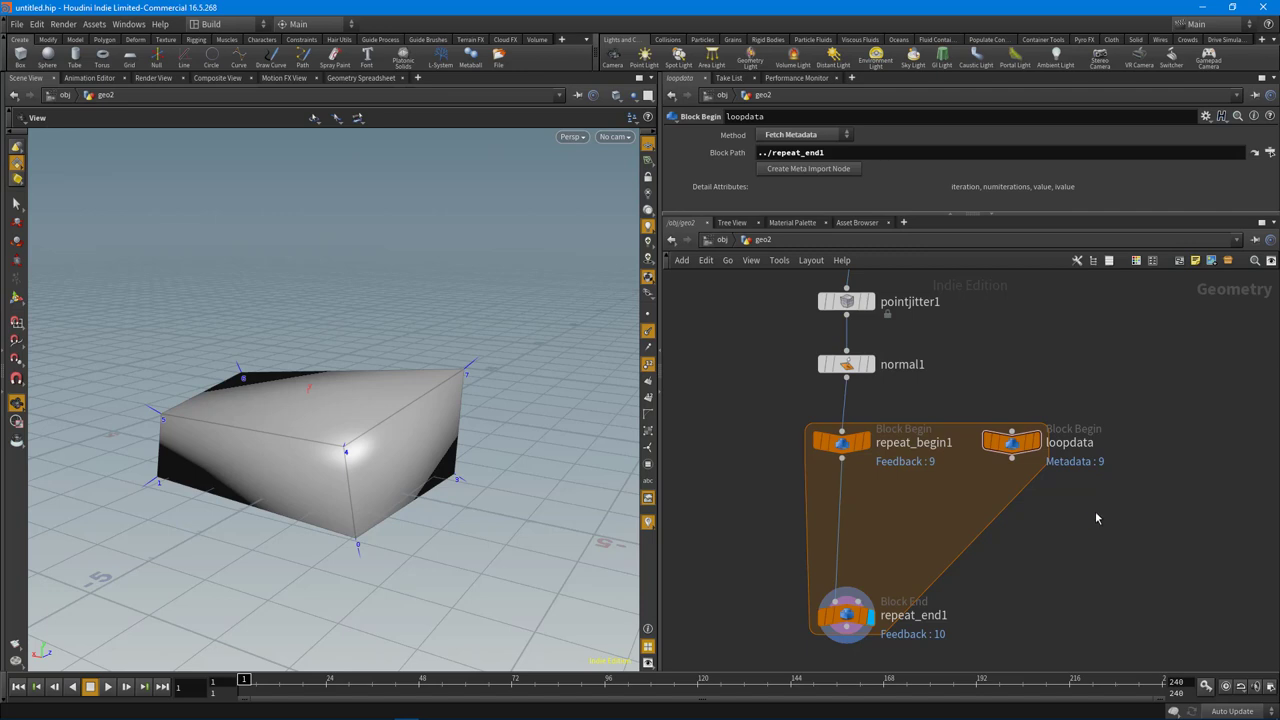
{"action": "middle_click_drag", "start_coordinate": [1075, 533], "coordinate": [1136, 518]}
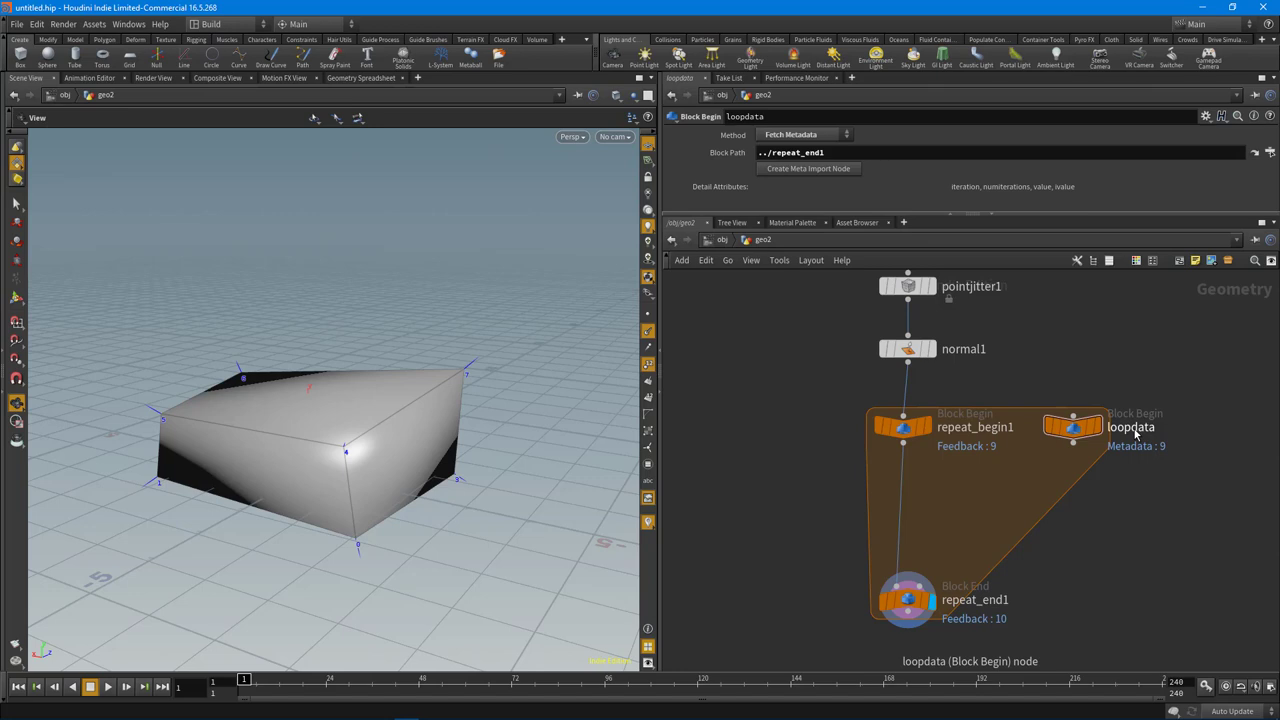
{"action": "double_click", "coordinate": [1135, 432]}
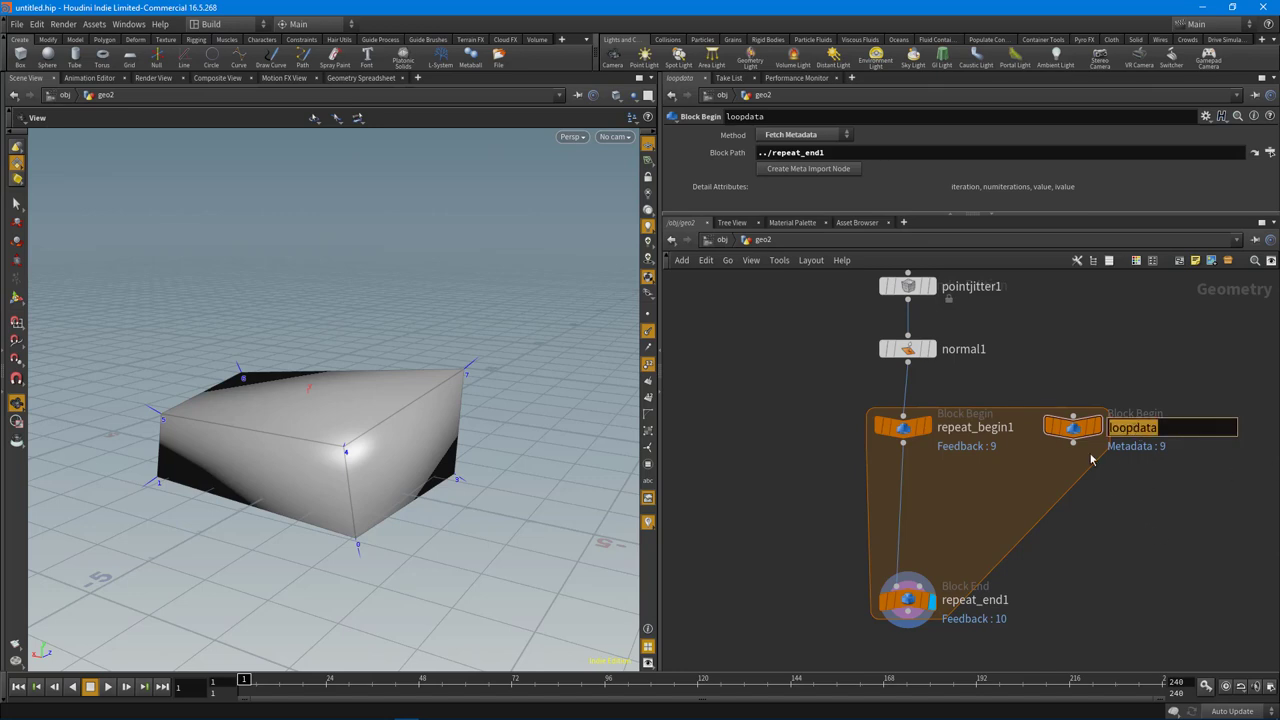
{"action": "key", "text": "Return"}
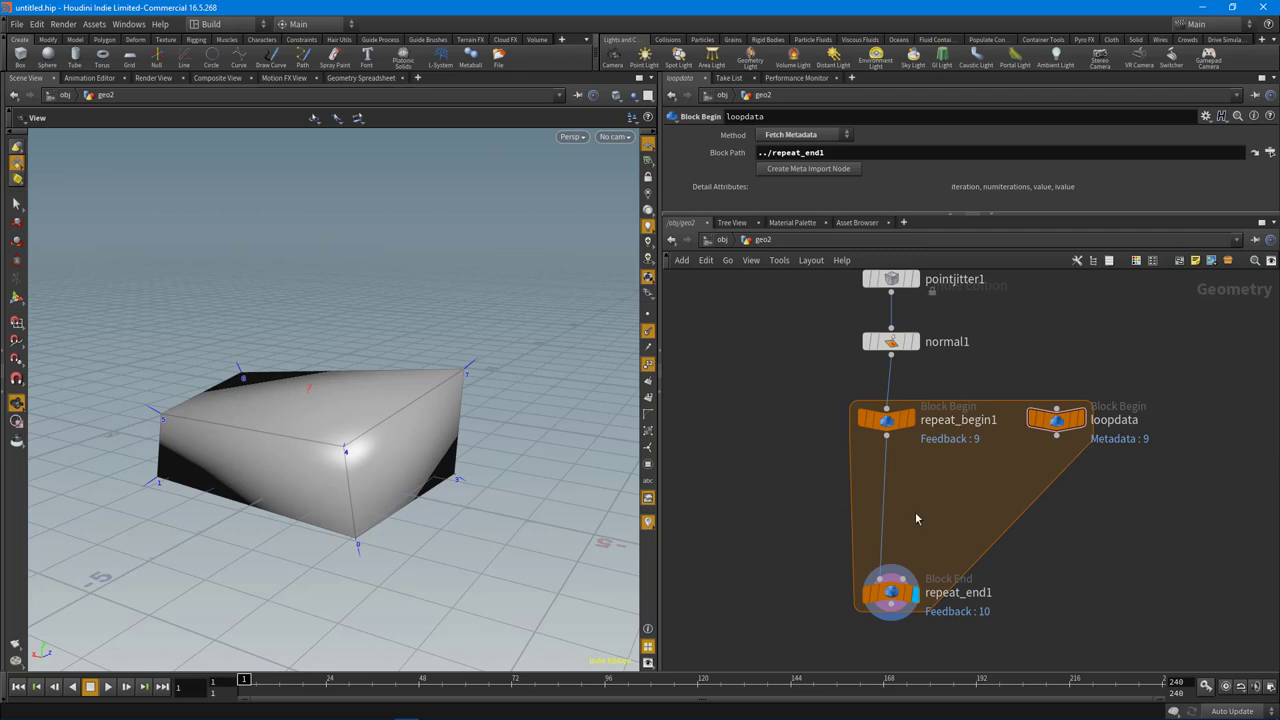
Add a Clip node inside the loop and wire it between repeat_begin1 and repeat_end1
{"action": "key", "text": "Tab"}
{"action": "type", "text": "clip"}
{"action": "key", "text": "Return"}
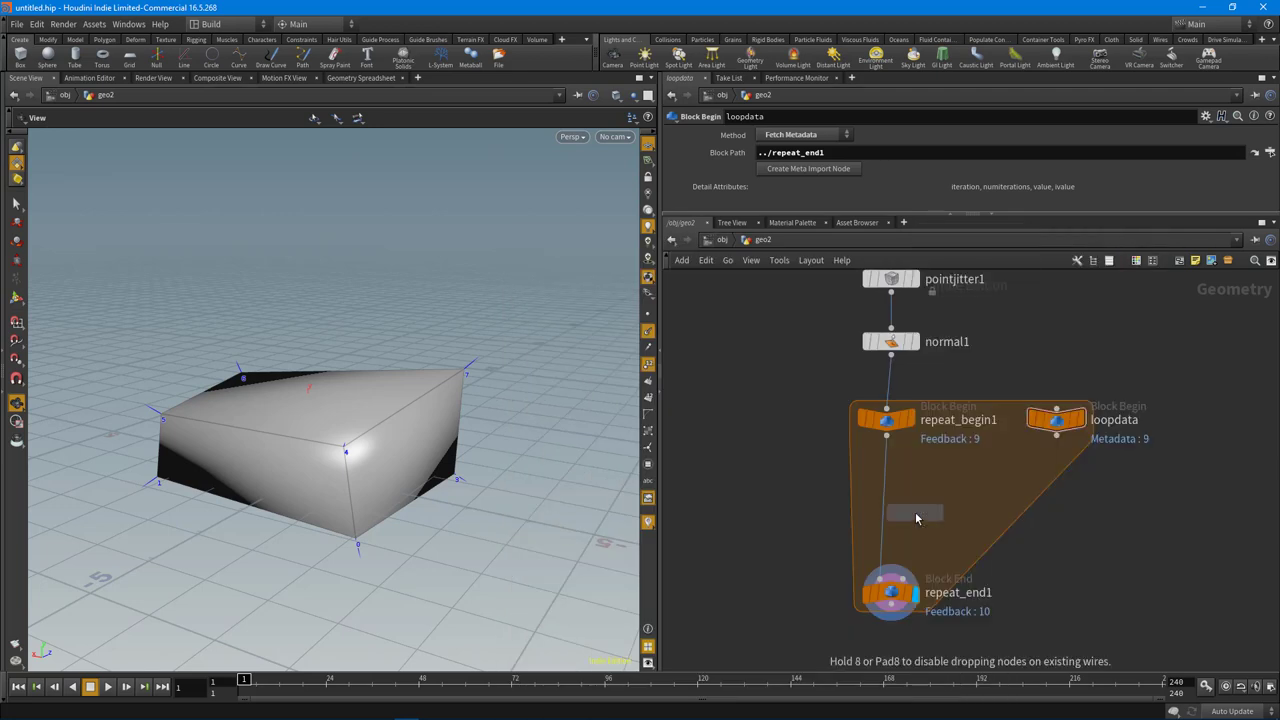
{"action": "left_click", "coordinate": [917, 518]}
{"action": "left_click", "coordinate": [886, 436]}
{"action": "left_click", "coordinate": [915, 498]}
{"action": "left_click_drag", "start_coordinate": [917, 514], "coordinate": [930, 489]}
{"action": "left_click", "coordinate": [1088, 637]}
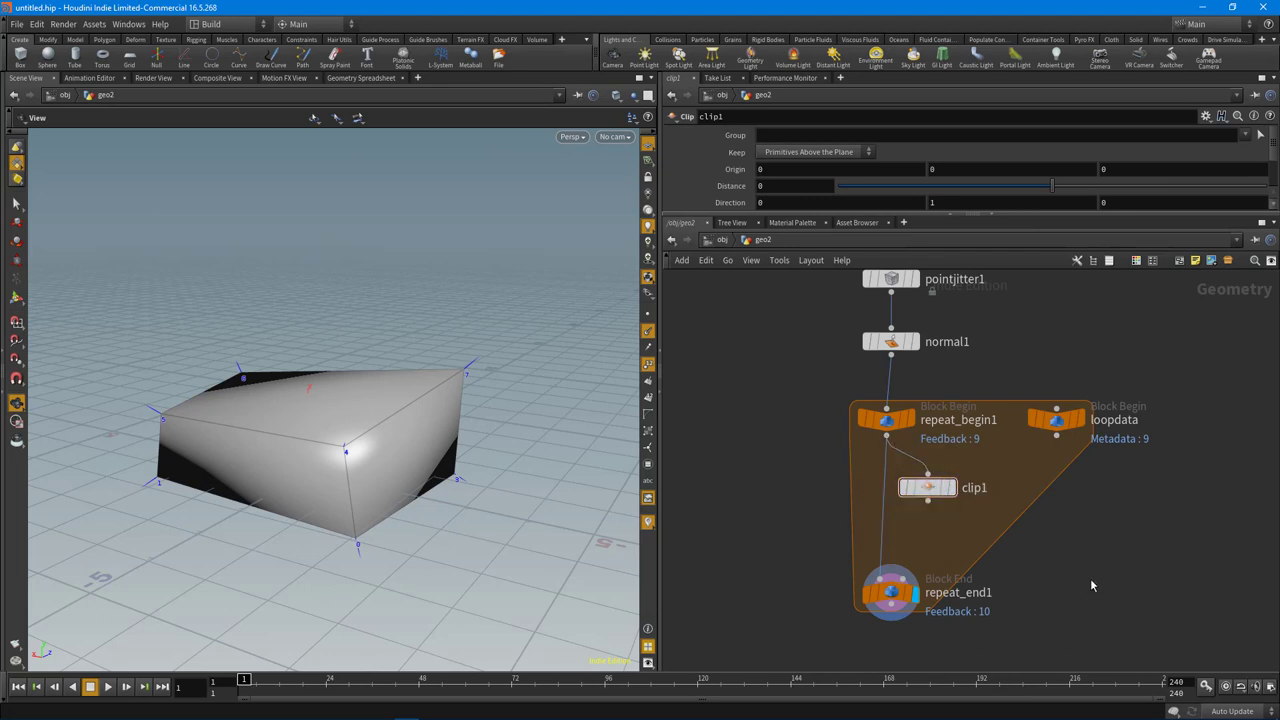
{"action": "middle_click_drag", "start_coordinate": [1091, 582], "coordinate": [1099, 584]}
{"action": "left_click_drag", "start_coordinate": [894, 518], "coordinate": [920, 495]}
Display clip1's result and examine its clipping plane handle on the box from several angles
{"action": "left_click", "coordinate": [1025, 686]}
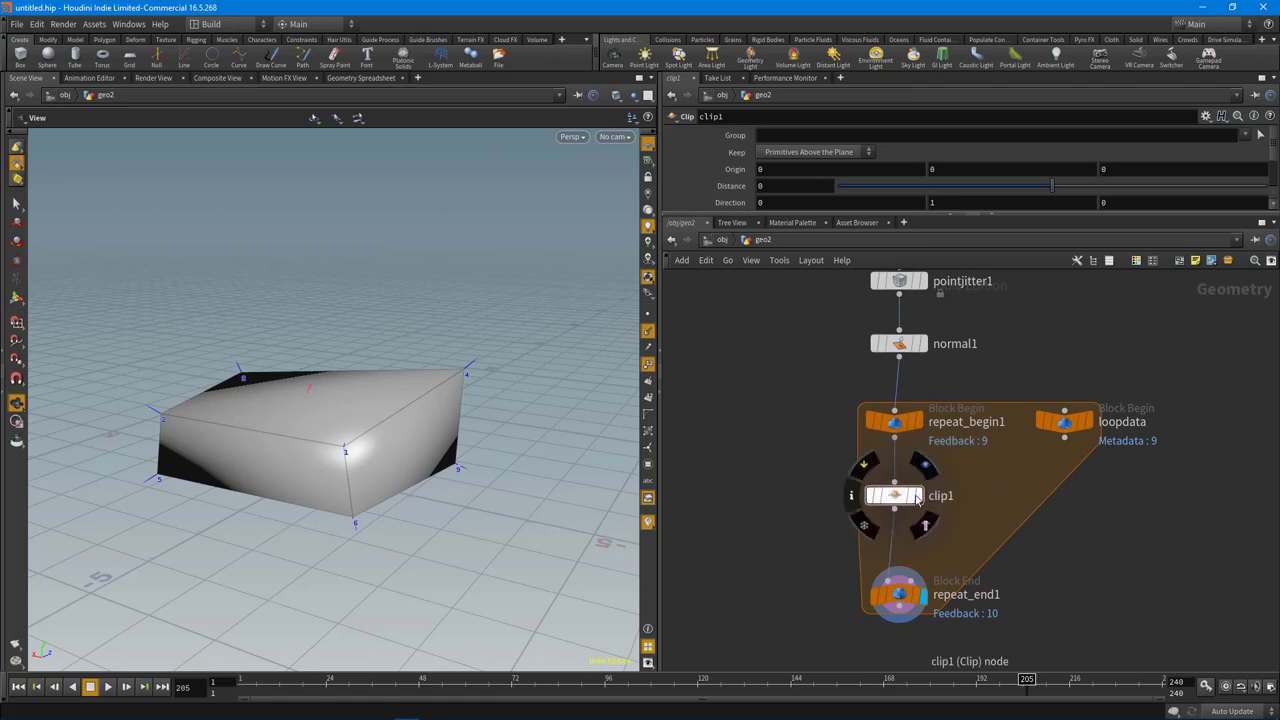
{"action": "left_click", "coordinate": [920, 495]}
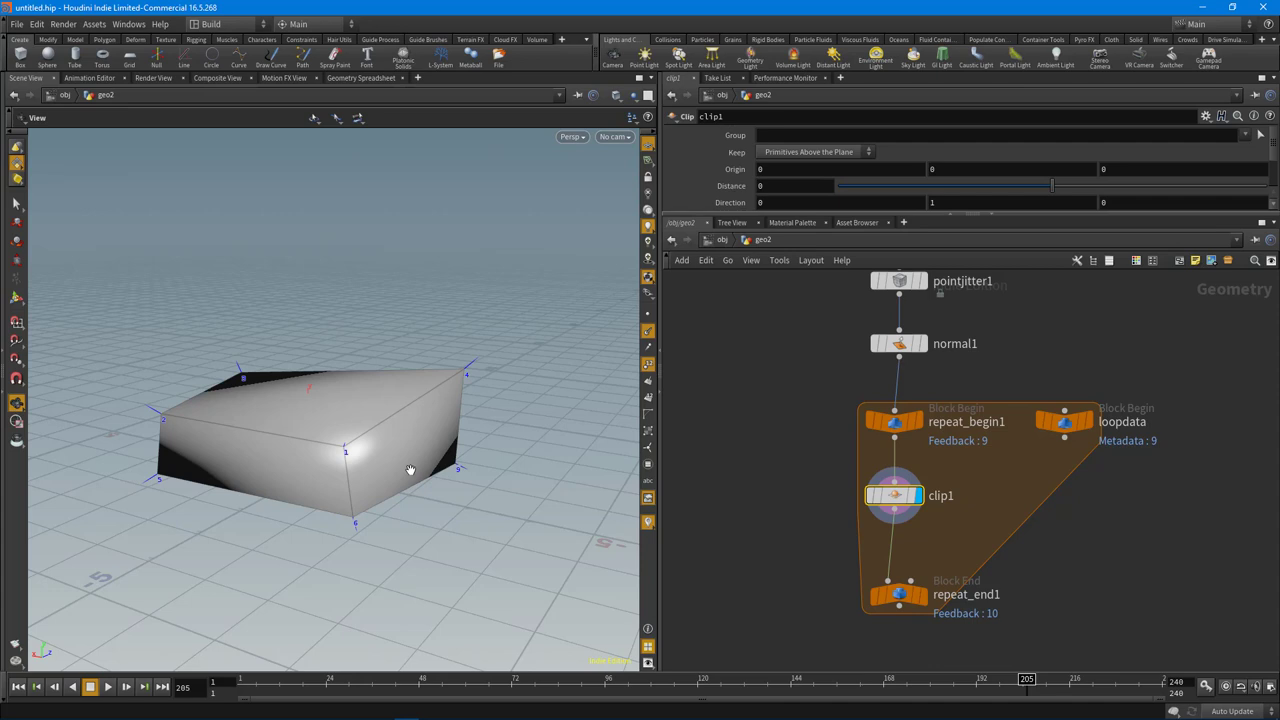
{"action": "key", "text": "Return"}
{"action": "left_click_drag", "start_coordinate": [452, 490], "coordinate": [274, 451], "text": "alt"}
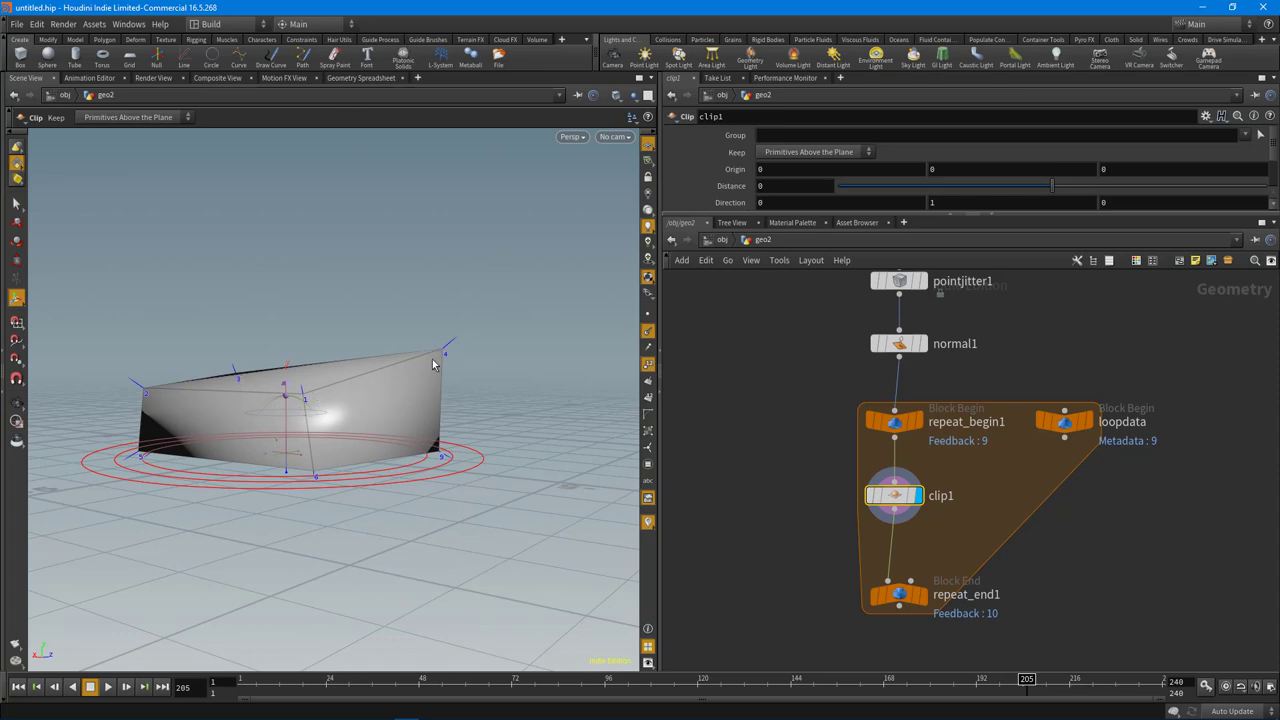
{"action": "left_click_drag", "start_coordinate": [459, 515], "coordinate": [506, 526], "text": "alt"}
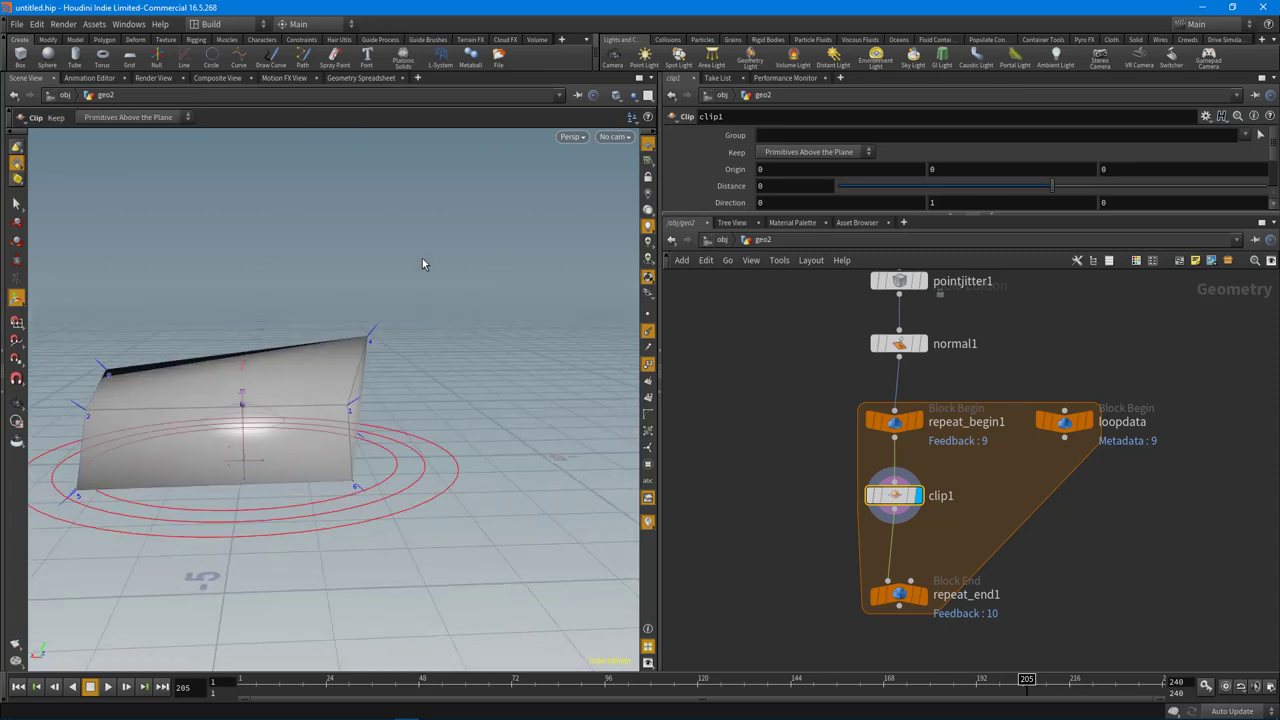
{"action": "left_click_drag", "start_coordinate": [485, 411], "coordinate": [461, 507], "text": "alt"}
Set repeat_end1's Iterations to the expression npoints("../normal1/")
{"action": "left_click_drag", "start_coordinate": [1040, 214], "coordinate": [1037, 243]}
{"action": "middle_click_drag", "start_coordinate": [1113, 550], "coordinate": [1116, 548]}
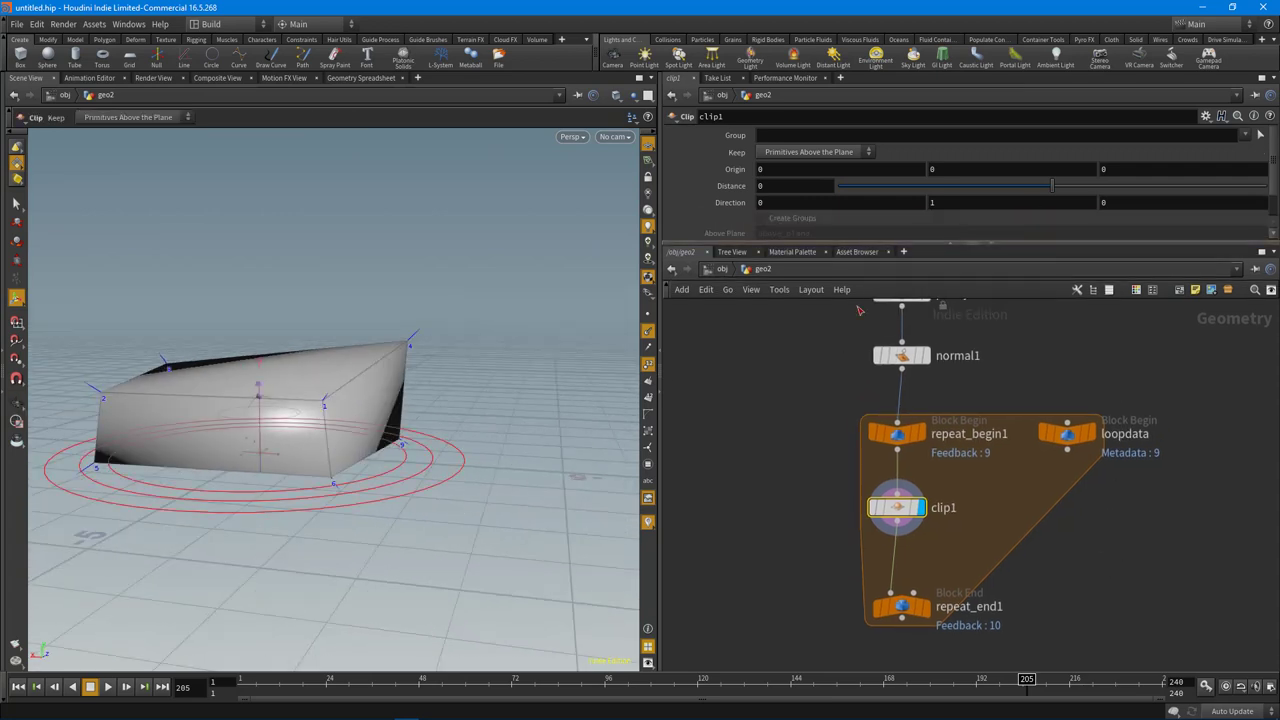
{"action": "left_click", "coordinate": [903, 605]}
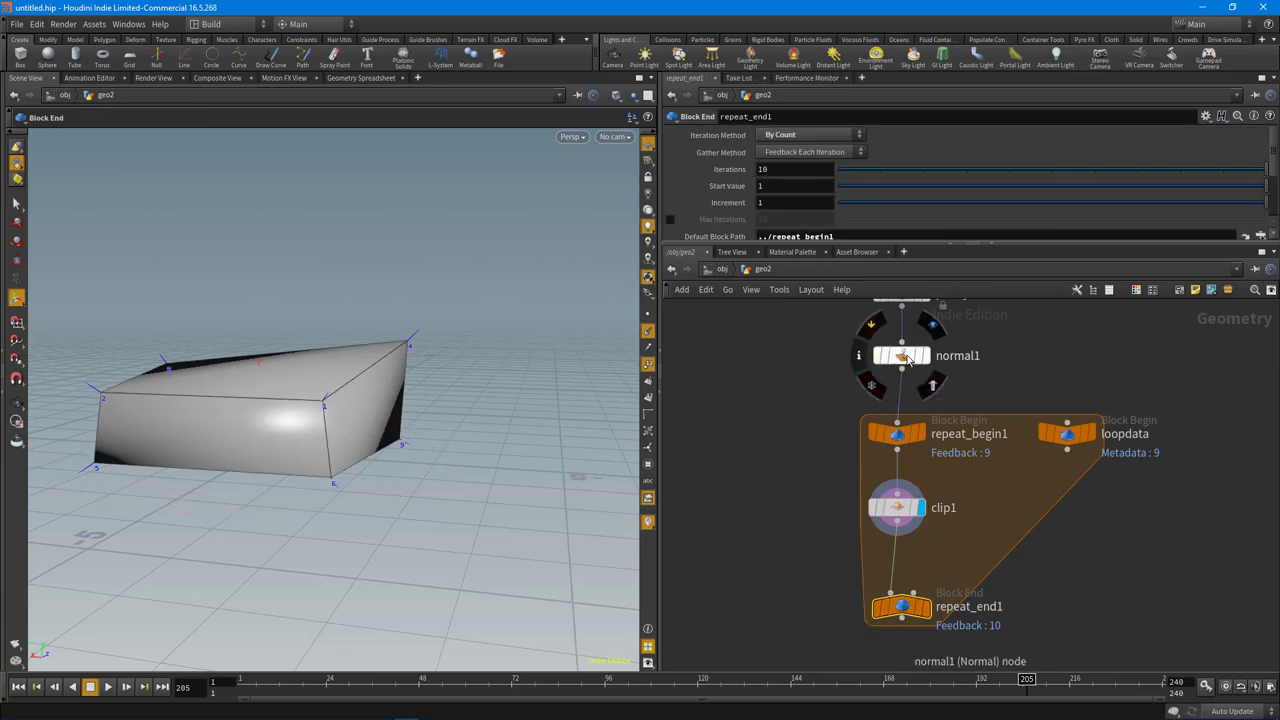
{"action": "left_click", "coordinate": [785, 169]}
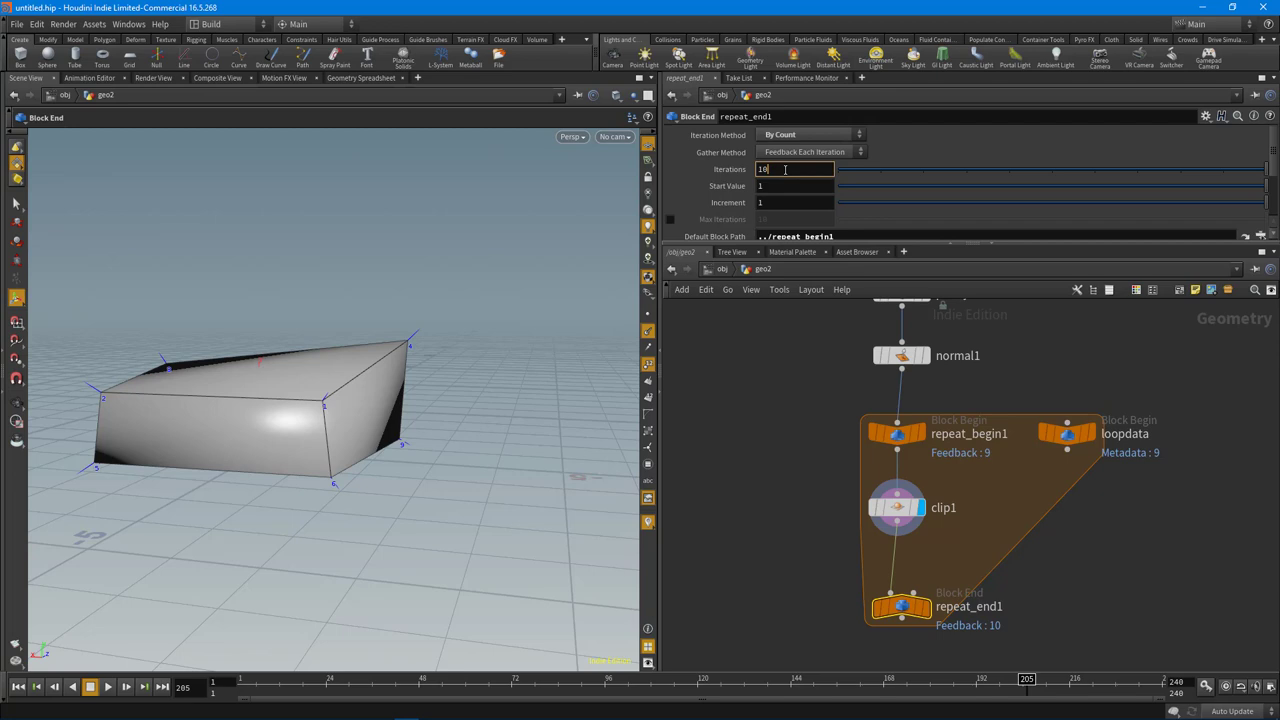
{"action": "type", "text": "npoin"}
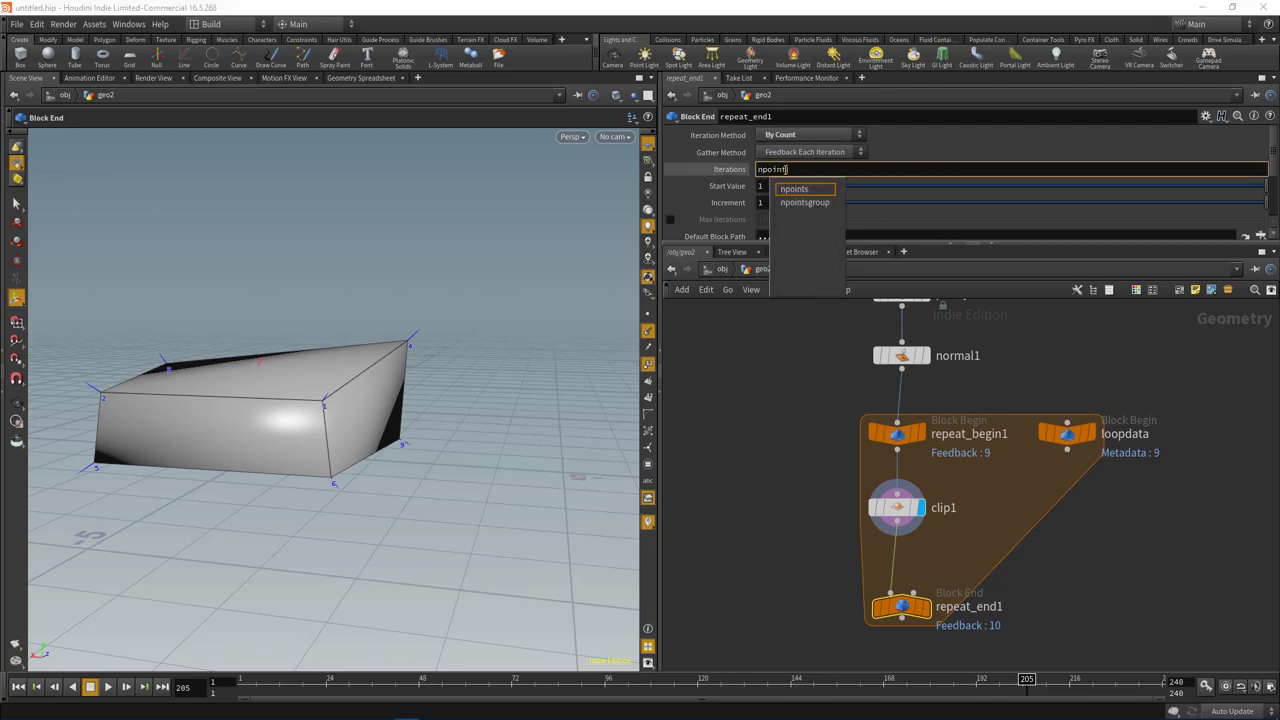
{"action": "type", "text": "ts()"}
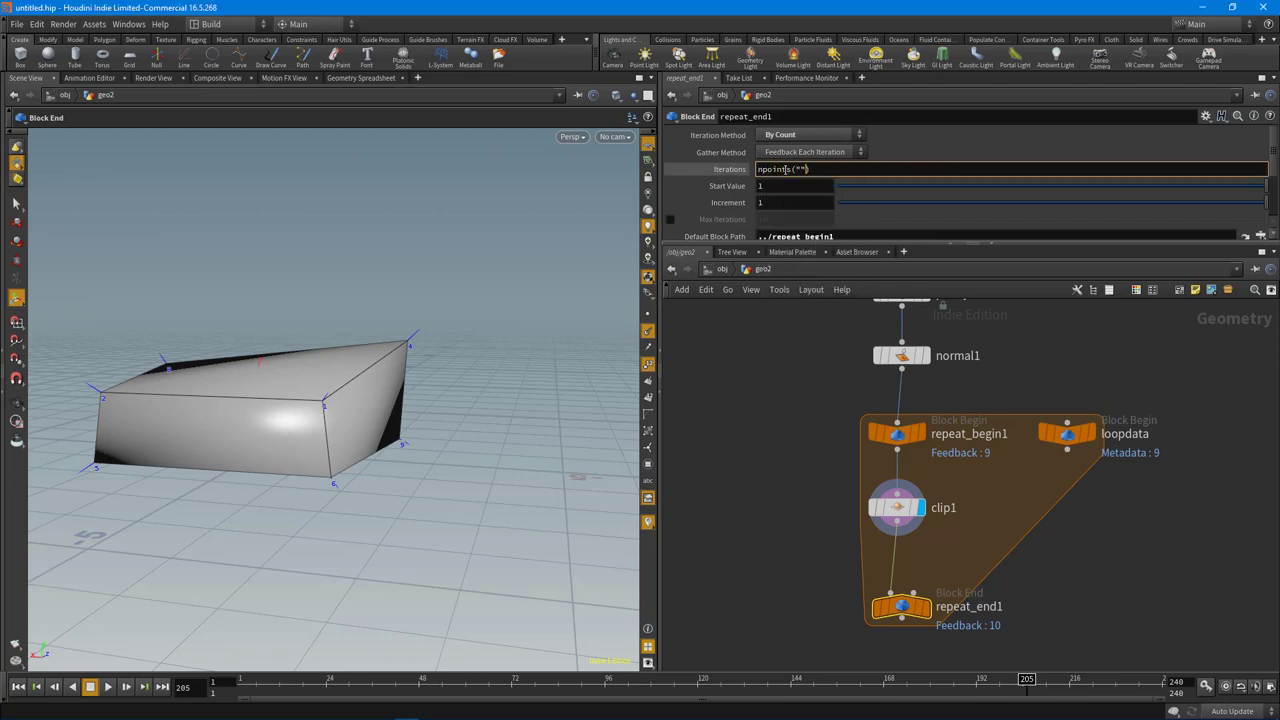
{"action": "type", "text": "\"../normal1/"}
{"action": "key", "text": "Return"}
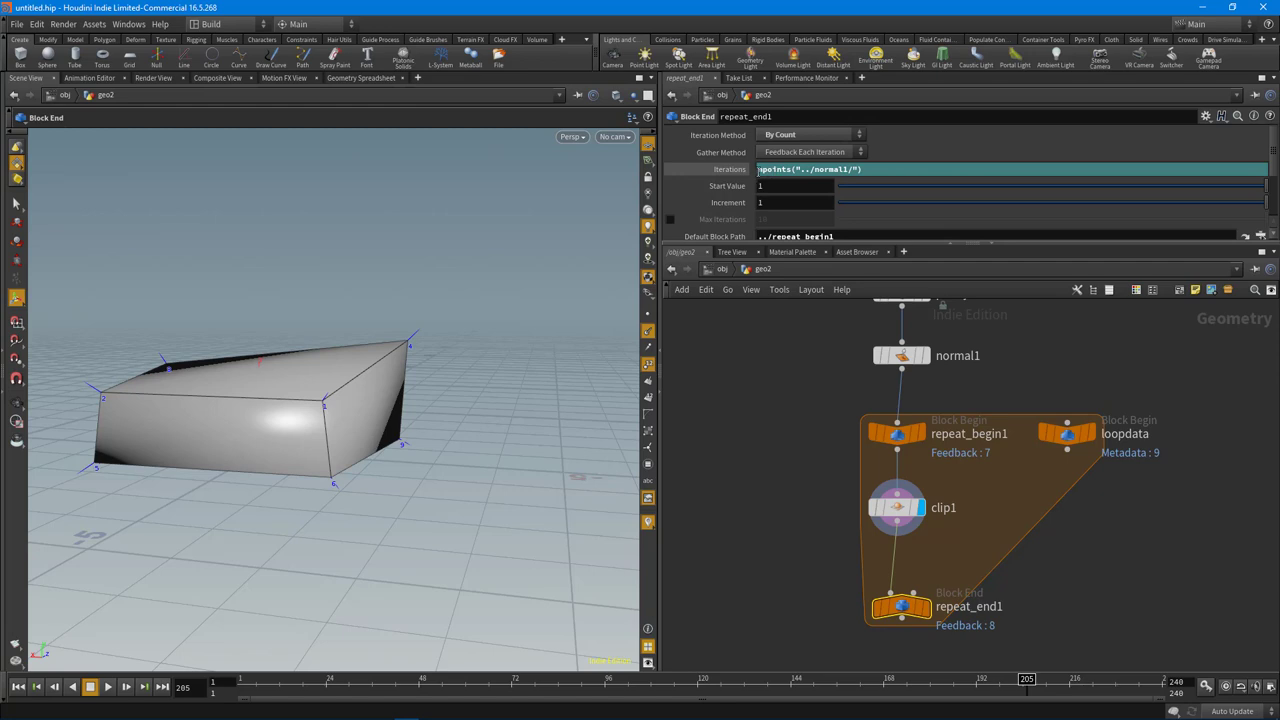
{"action": "left_click", "coordinate": [726, 170]}
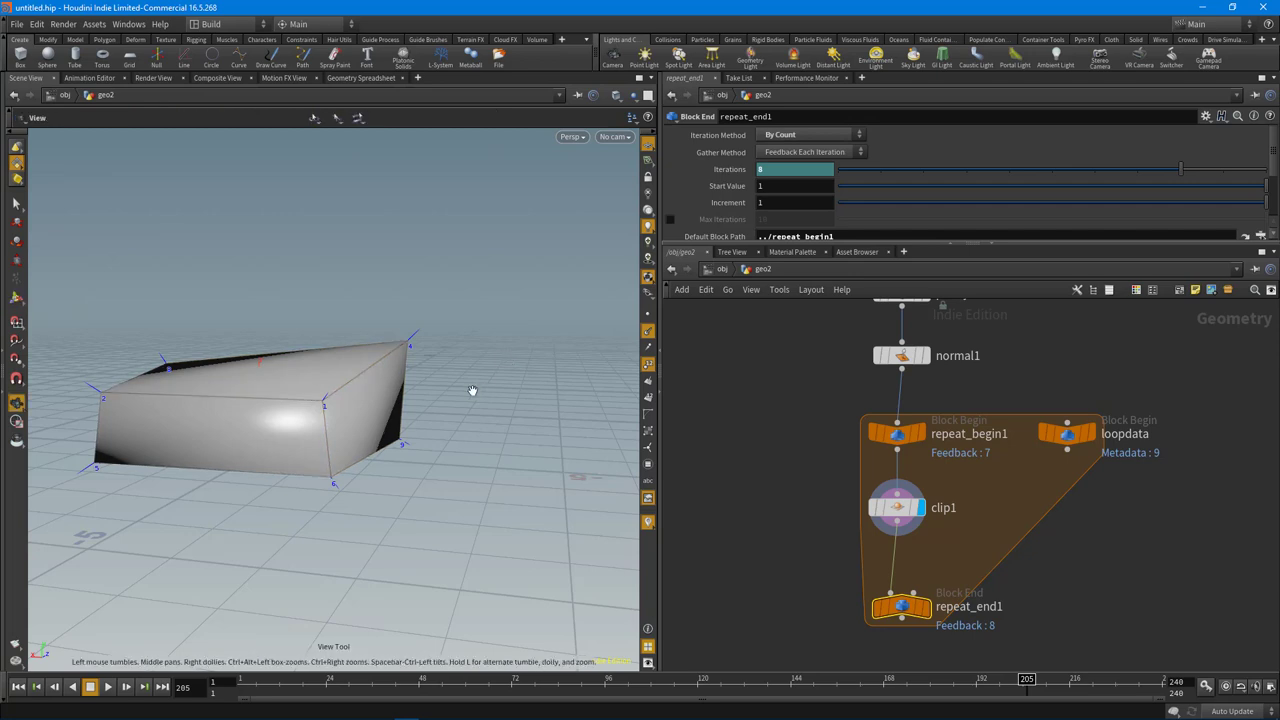
Review the box's numbered corner points against the node chain from box1 down through the feedback loop
{"action": "left_click_drag", "start_coordinate": [473, 396], "coordinate": [371, 274], "text": "alt"}
{"action": "middle_click_drag", "start_coordinate": [790, 309], "coordinate": [825, 457]}
{"action": "left_click_drag", "start_coordinate": [929, 369], "coordinate": [923, 372]}
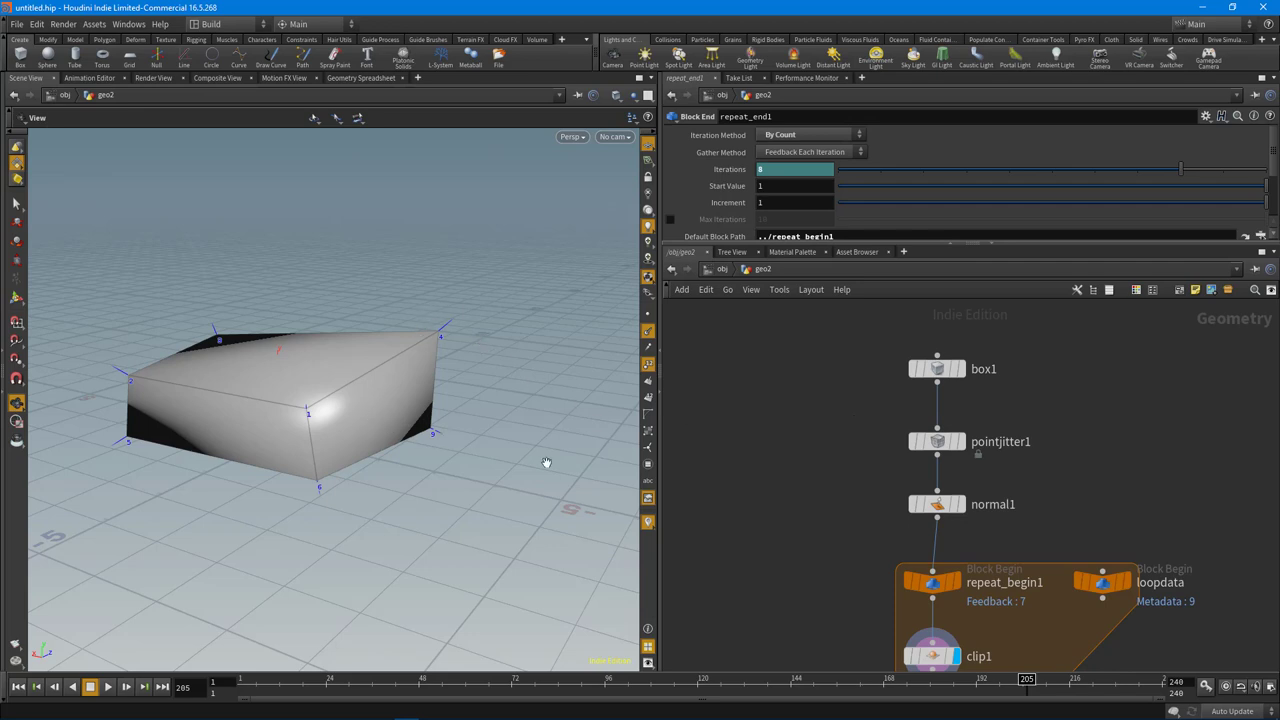
{"action": "middle_click_drag", "start_coordinate": [786, 488], "coordinate": [780, 457]}
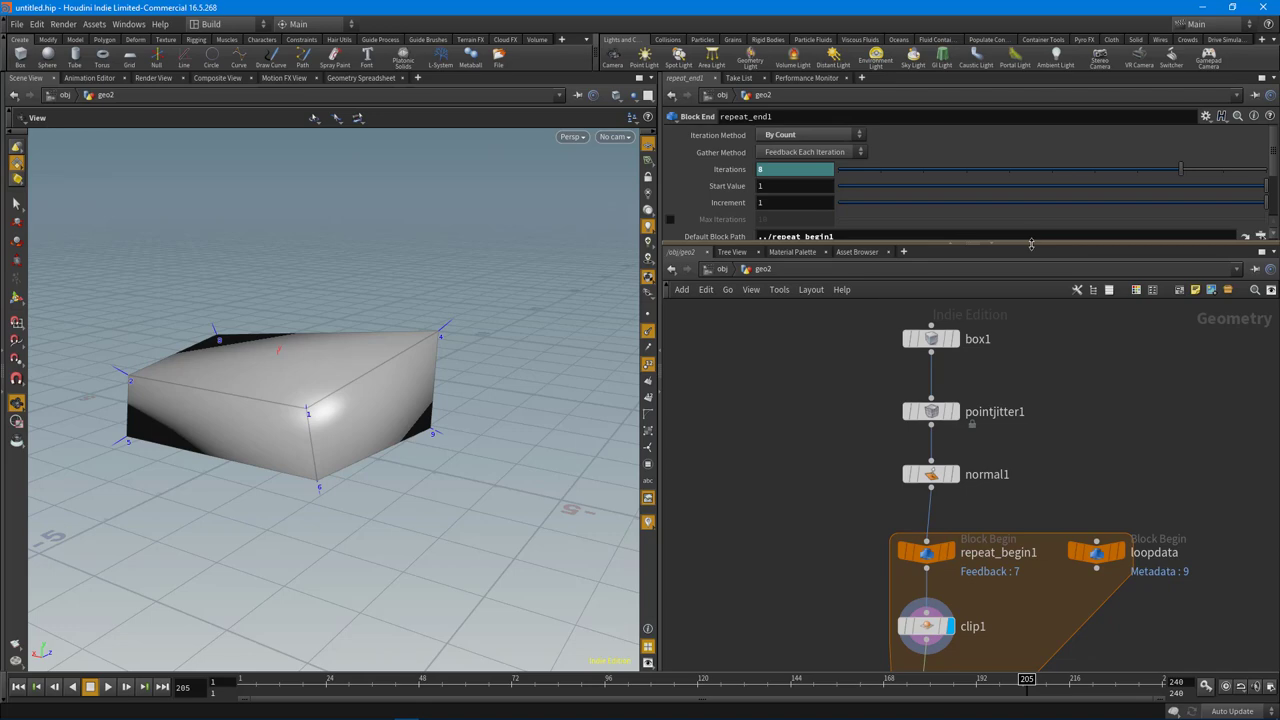
{"action": "left_click_drag", "start_coordinate": [1031, 244], "coordinate": [1031, 210]}
{"action": "middle_click_drag", "start_coordinate": [1056, 437], "coordinate": [1046, 373]}
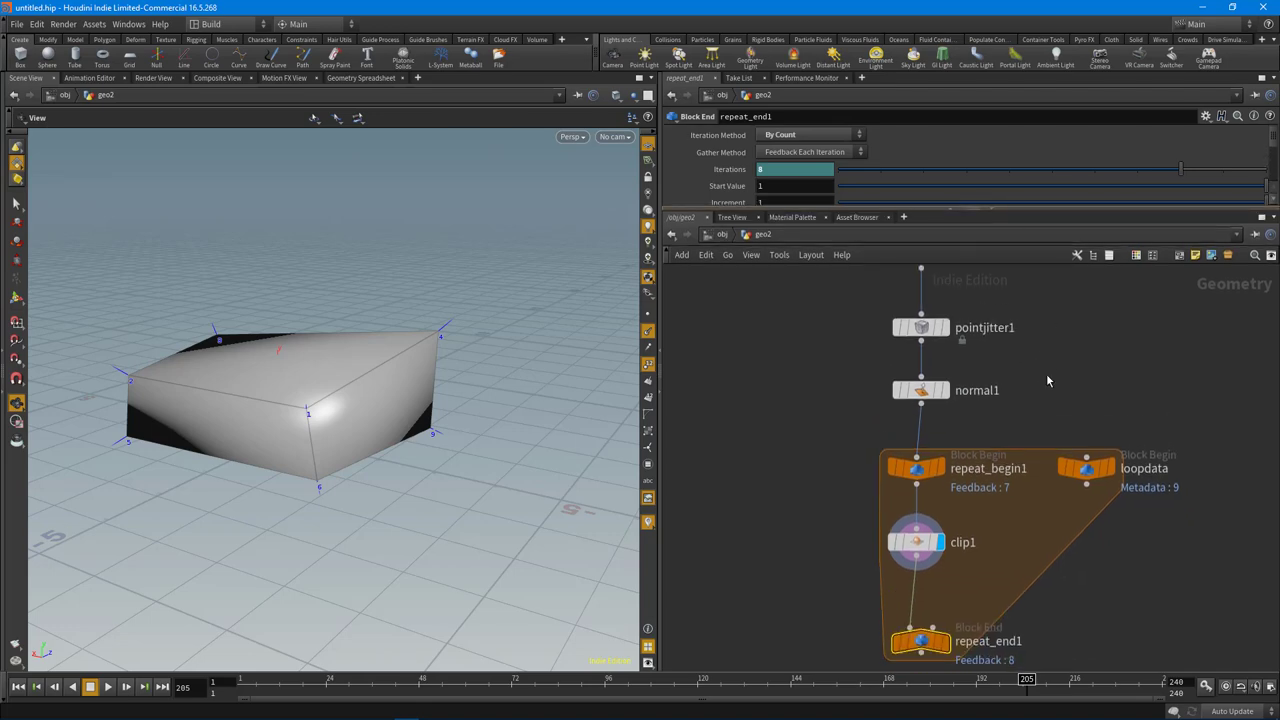
{"action": "left_click_drag", "start_coordinate": [302, 435], "coordinate": [321, 504]}
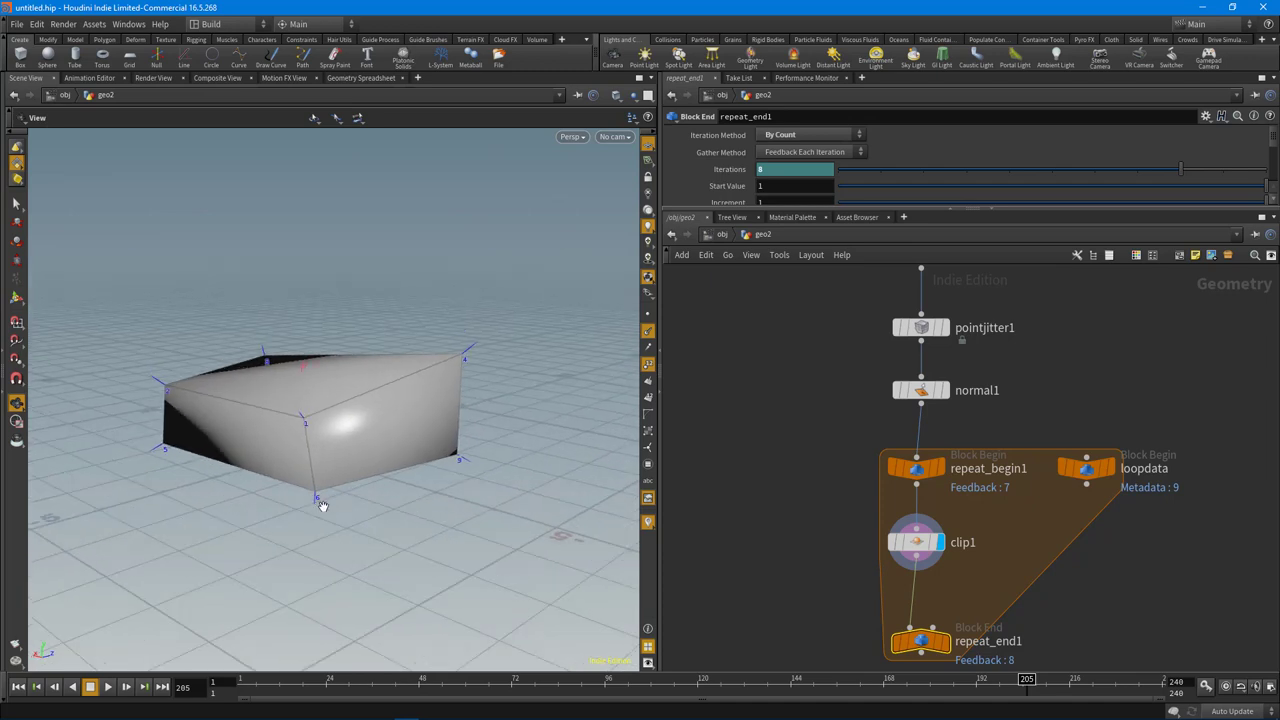
{"action": "middle_click_drag", "start_coordinate": [1048, 360], "coordinate": [1048, 434]}
{"action": "left_click_drag", "start_coordinate": [924, 332], "coordinate": [924, 346]}
{"action": "left_click_drag", "start_coordinate": [414, 417], "coordinate": [386, 462]}
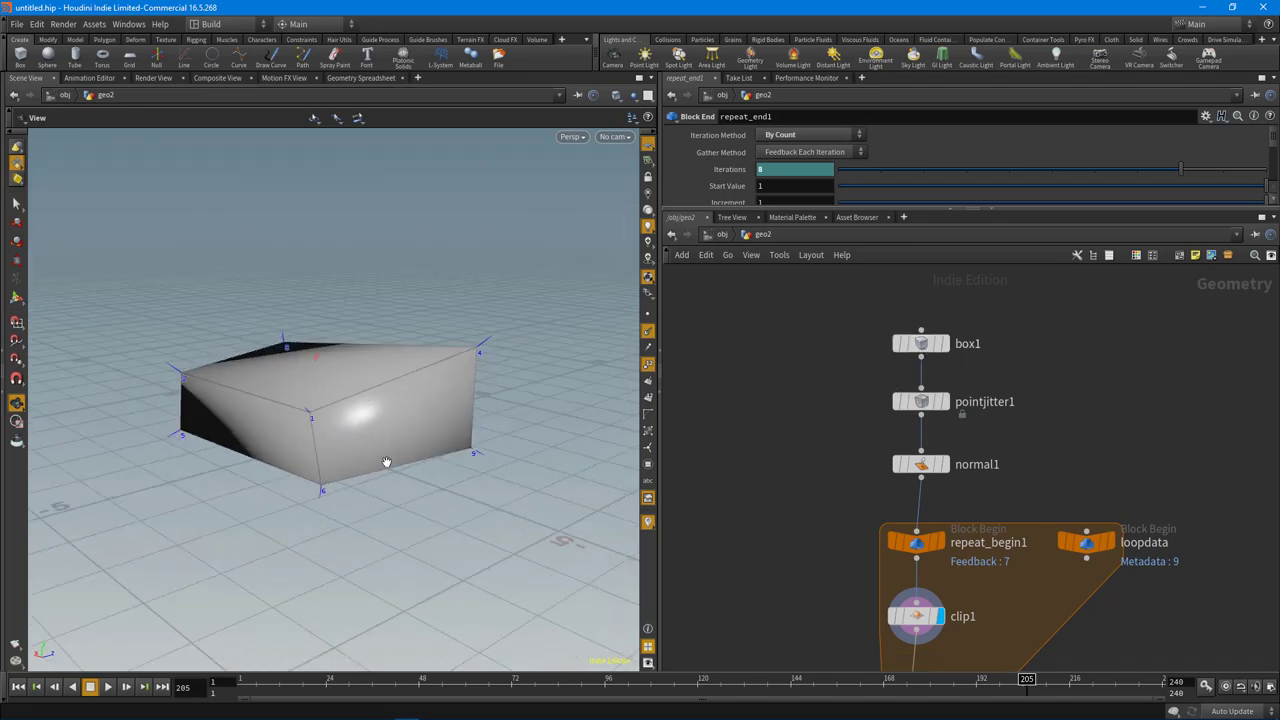
{"action": "middle_click_drag", "start_coordinate": [1050, 495], "coordinate": [982, 306]}
{"action": "middle_click_drag", "start_coordinate": [790, 588], "coordinate": [789, 468]}
{"action": "middle_click_drag", "start_coordinate": [1134, 515], "coordinate": [1127, 552]}
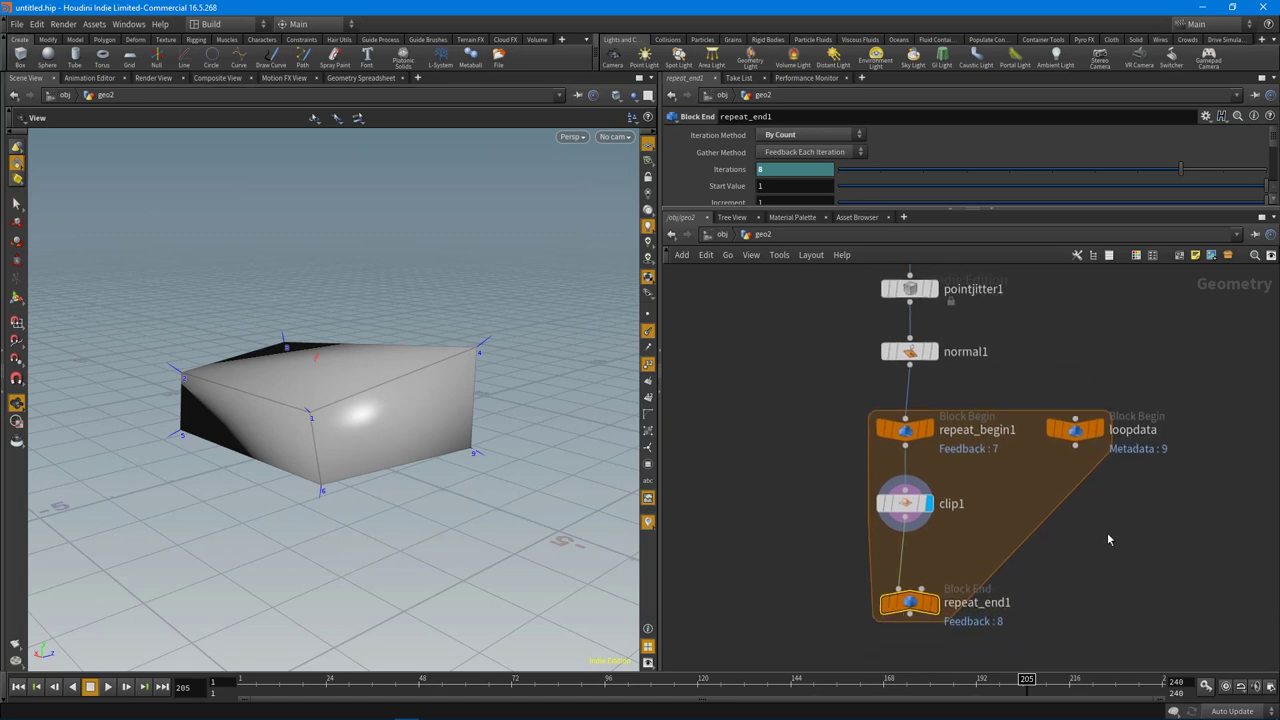
{"action": "middle_click_drag", "start_coordinate": [1036, 589], "coordinate": [1041, 571]}
Enlarge the parameter area for clip1 and enter the start of its X Origin expression: point("../normal1/",
{"action": "left_click", "coordinate": [908, 486]}
{"action": "middle_click_drag", "start_coordinate": [1117, 563], "coordinate": [1107, 592]}
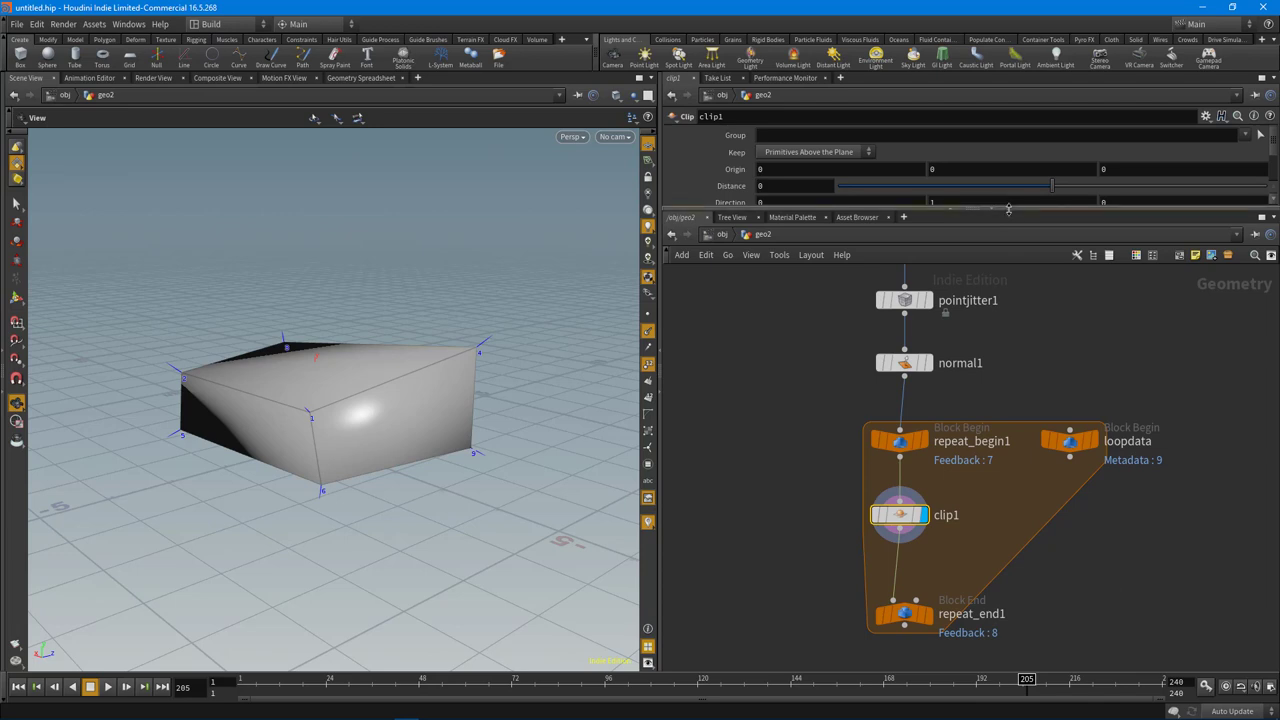
{"action": "left_click_drag", "start_coordinate": [1008, 205], "coordinate": [1008, 257]}
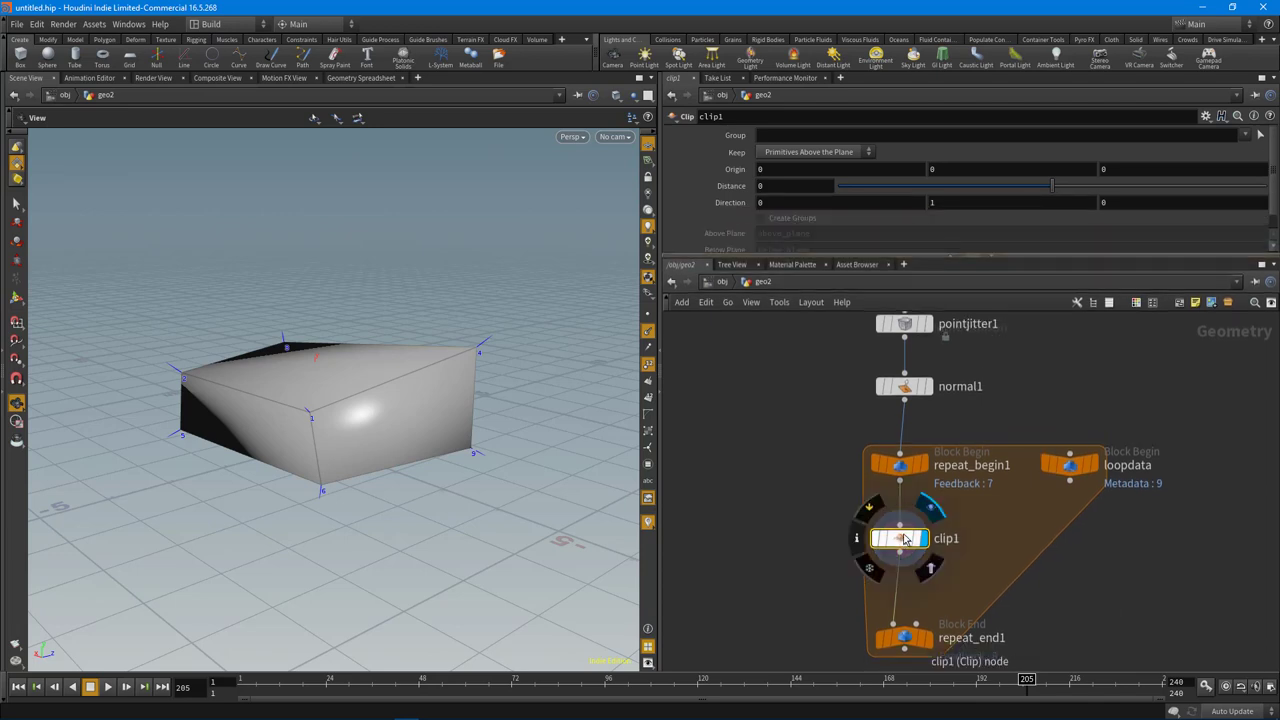
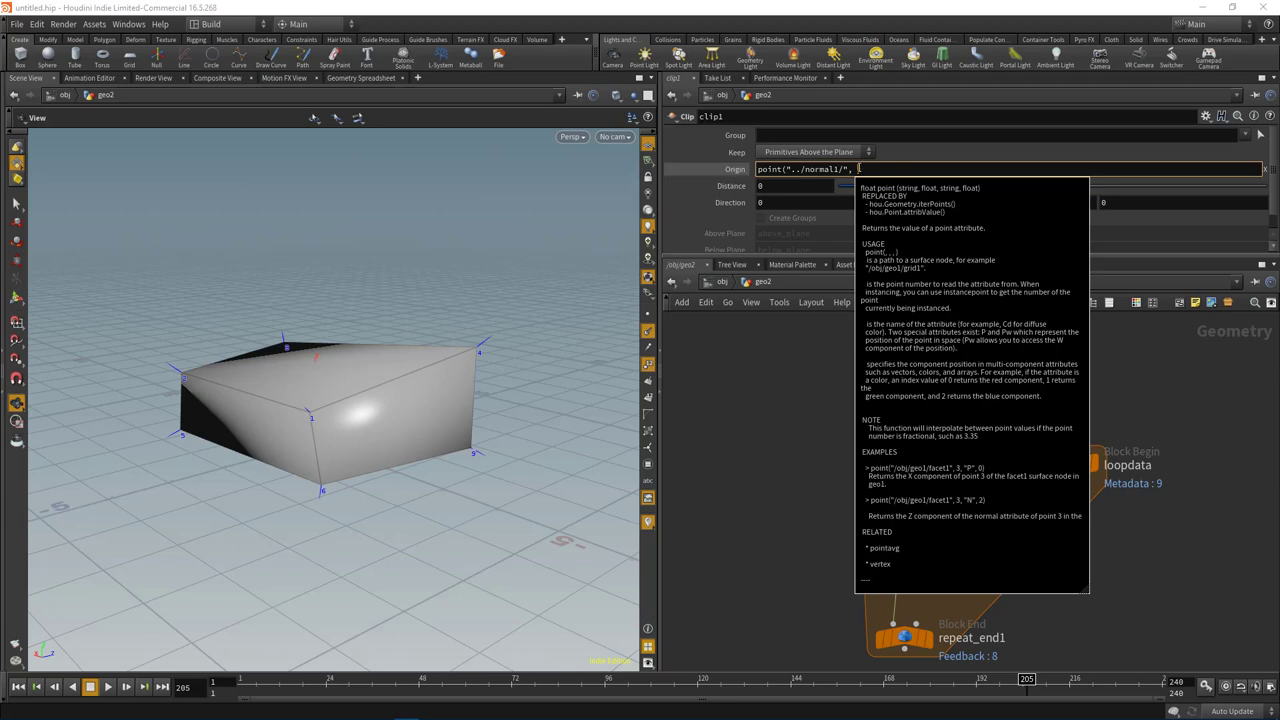
{"action": "left_click", "coordinate": [858, 170]}
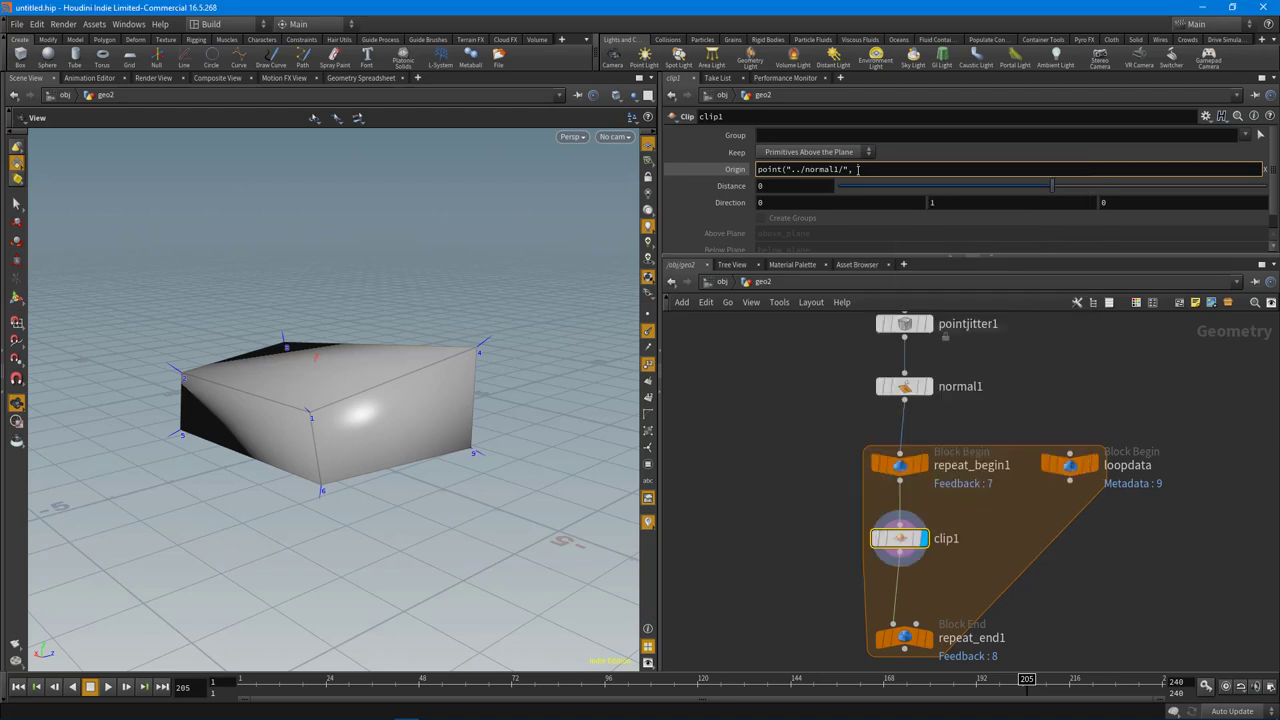
Split the scene view to add a Geometry Spreadsheet below it and show the detail attributes of the loopdata node
{"action": "left_click", "coordinate": [1071, 470]}
{"action": "middle_click_drag", "start_coordinate": [1071, 470], "coordinate": [1071, 418]}
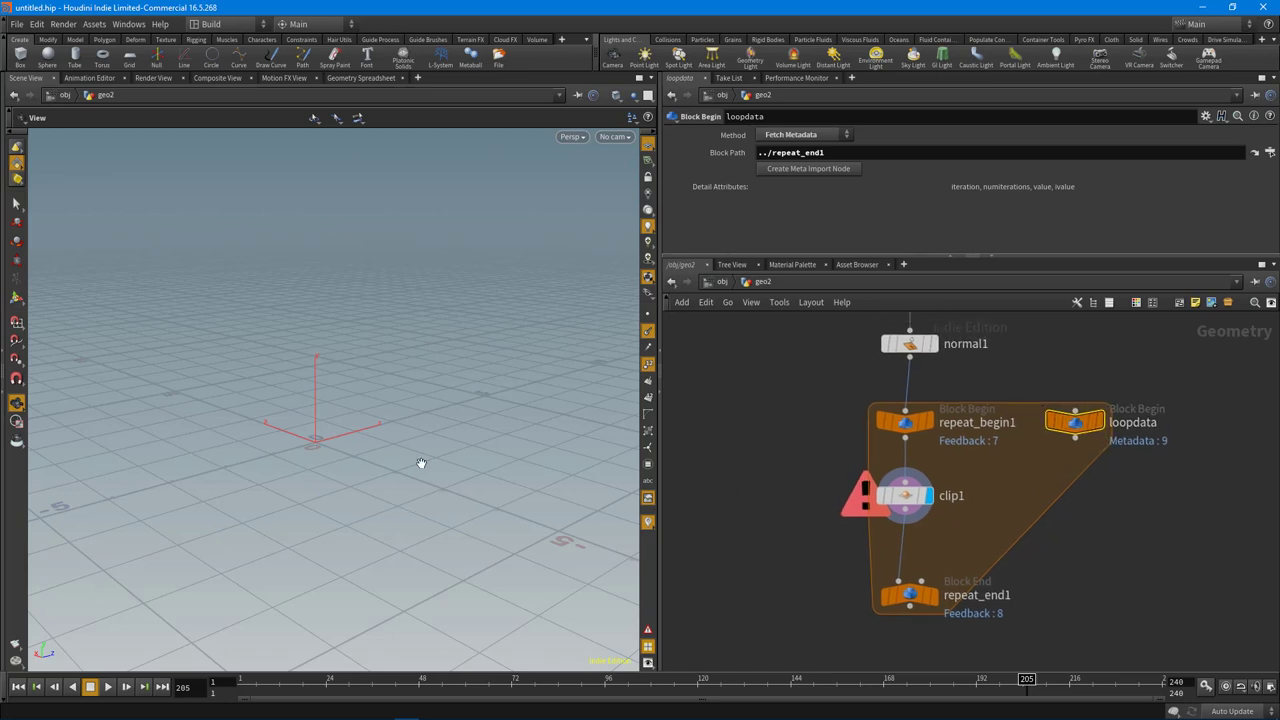
{"action": "key", "text": "alt+]"}
{"action": "left_click", "coordinate": [33, 382]}
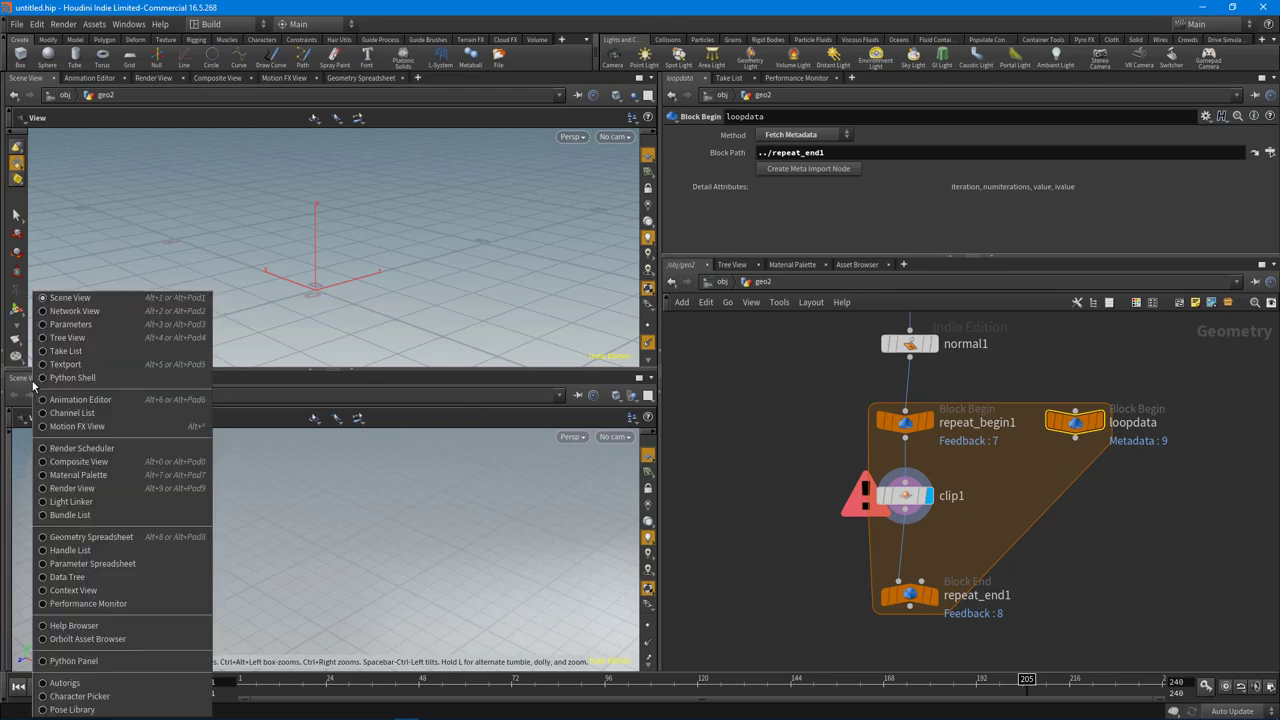
{"action": "left_click", "coordinate": [110, 540]}
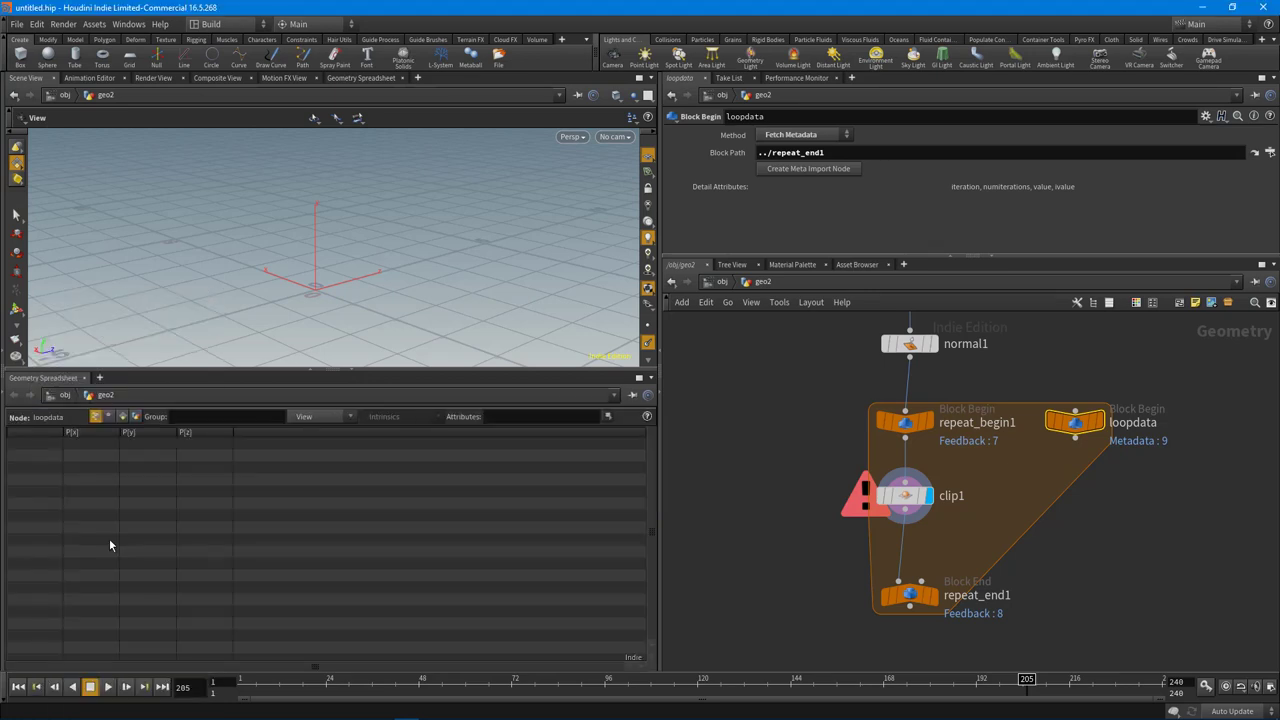
{"action": "left_click", "coordinate": [138, 419]}
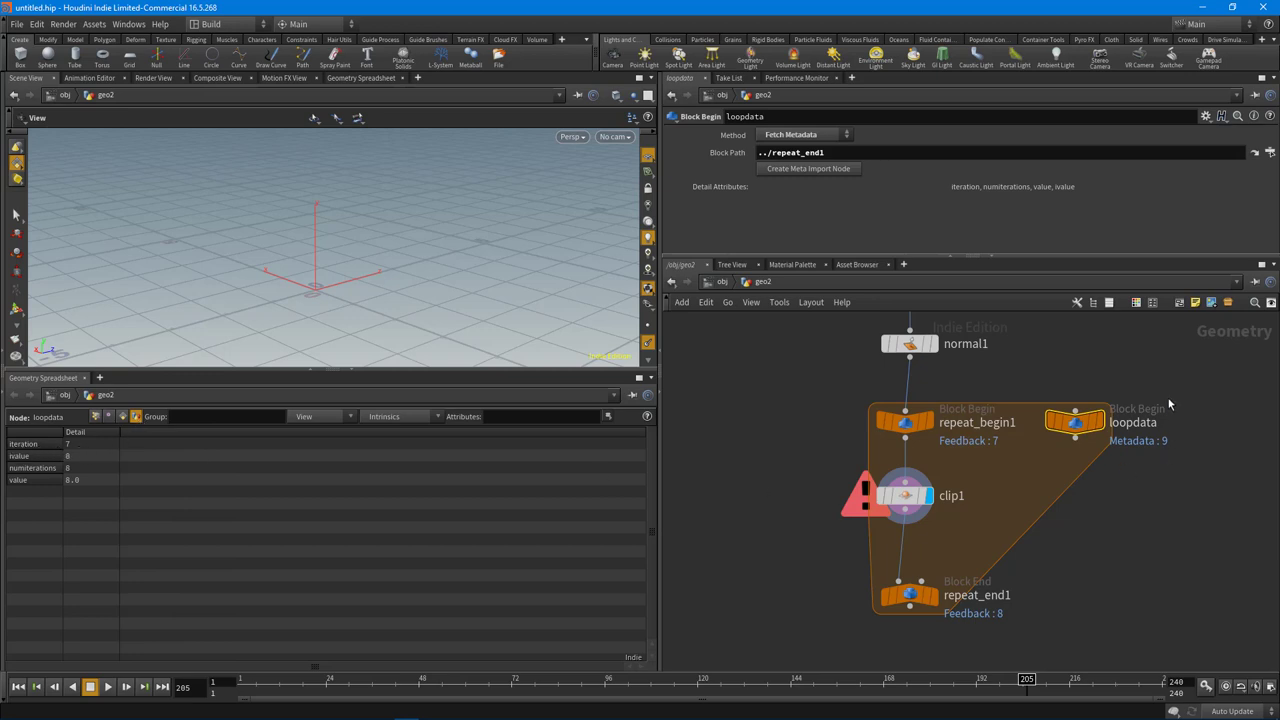
{"action": "mouse_move", "coordinate": [1095, 420]}
Extend clip1's X Origin expression with the point number detail("../loopdata/", "iteration", 0)
{"action": "left_click", "coordinate": [905, 495]}
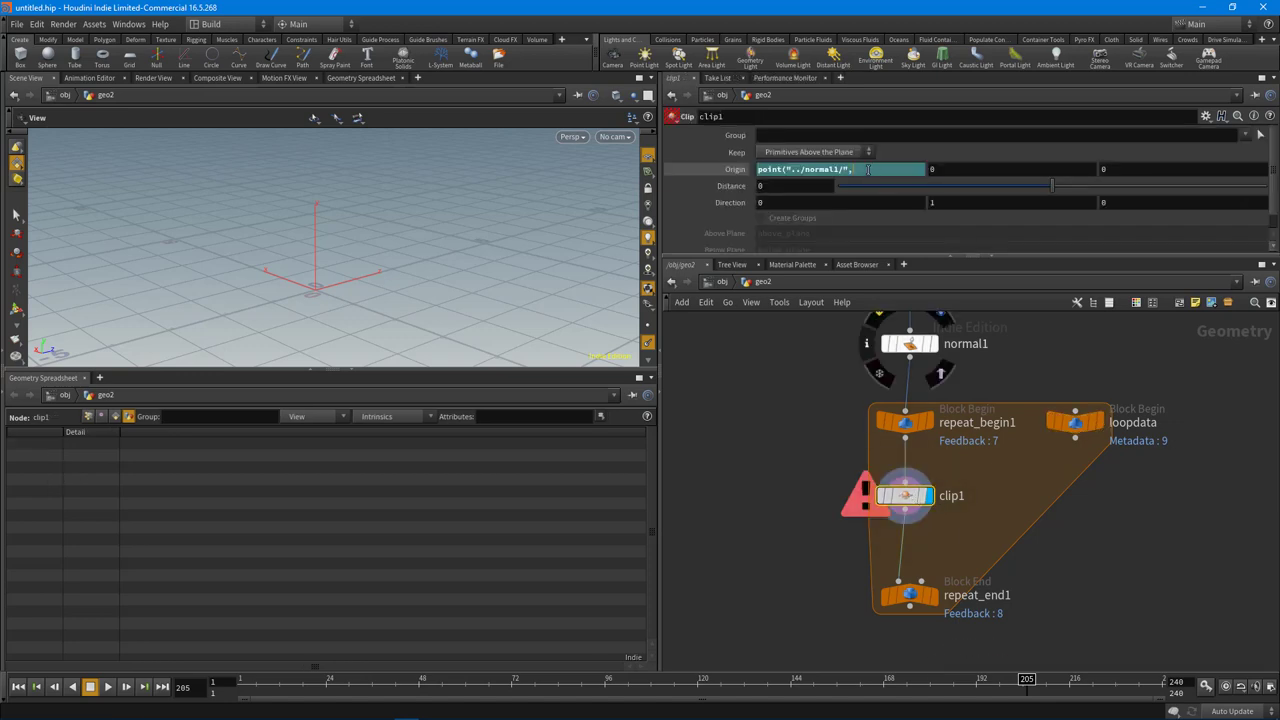
{"action": "type", "text": "deta"}
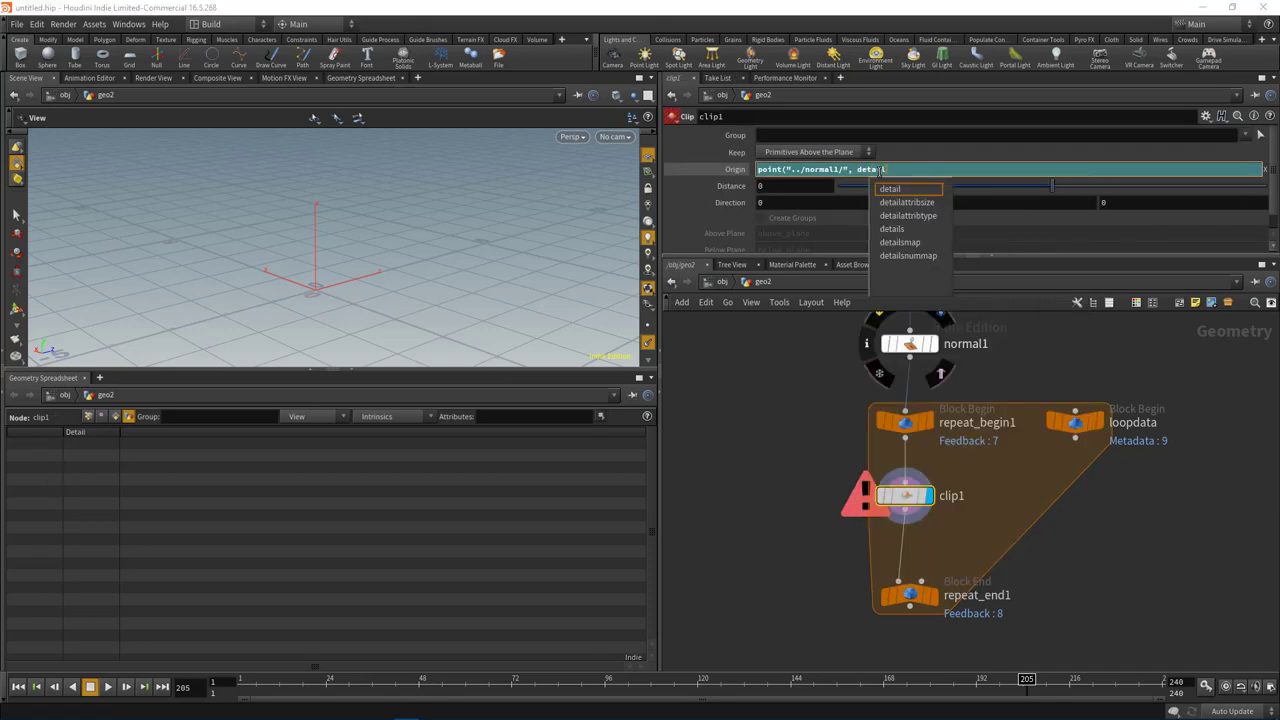
{"action": "type", "text": "il(\"\")"}
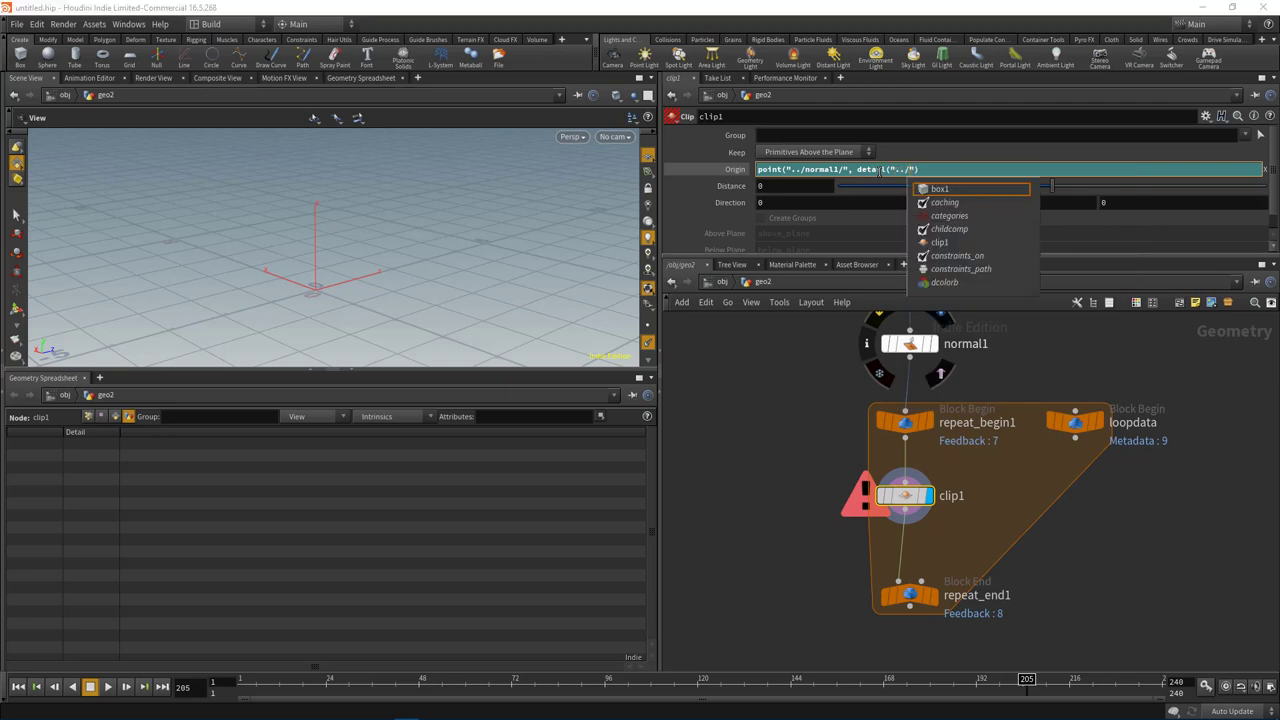
{"action": "type", "text": "loopdata/"}
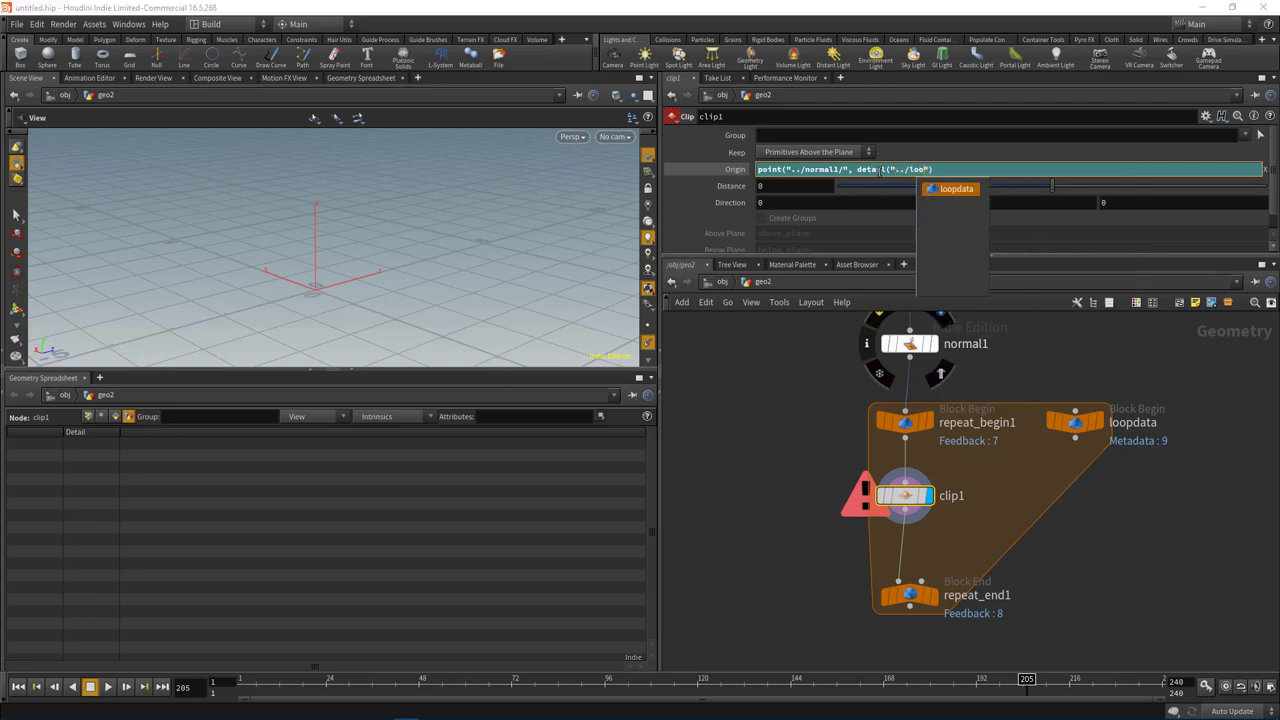
{"action": "key", "text": "Right"}
{"action": "type", "text": ","}
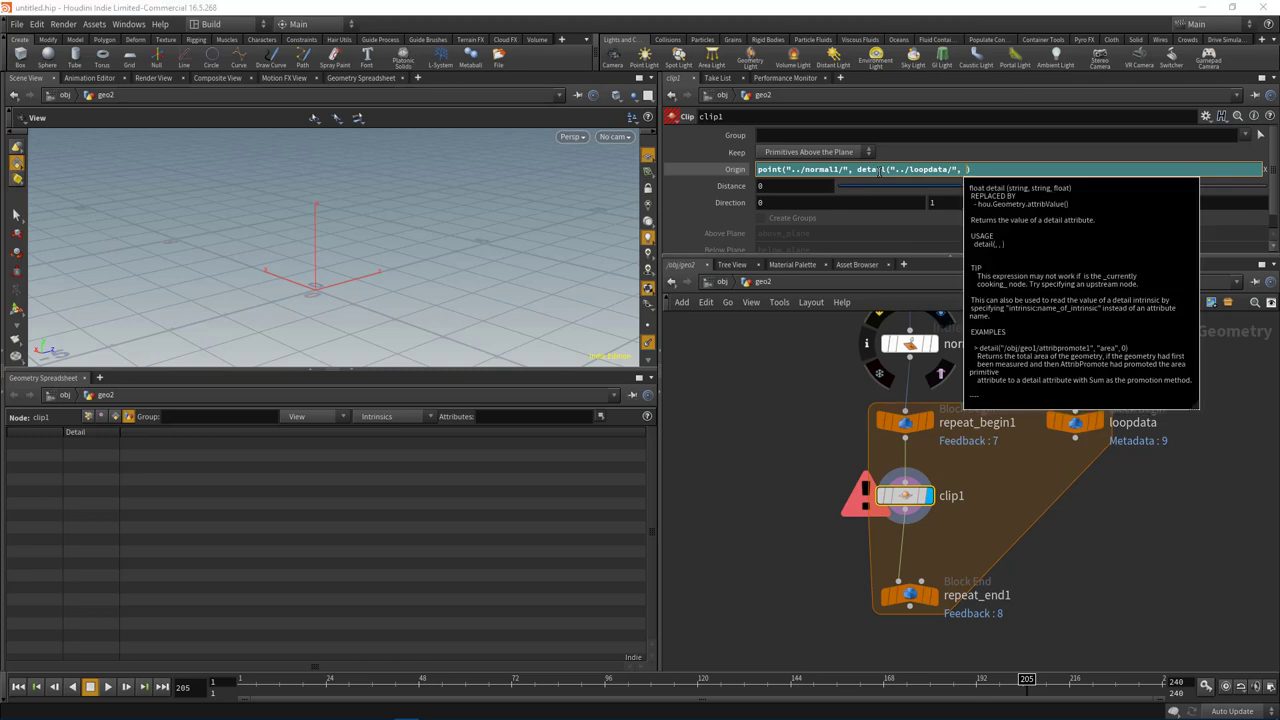
{"action": "key", "text": "Escape"}
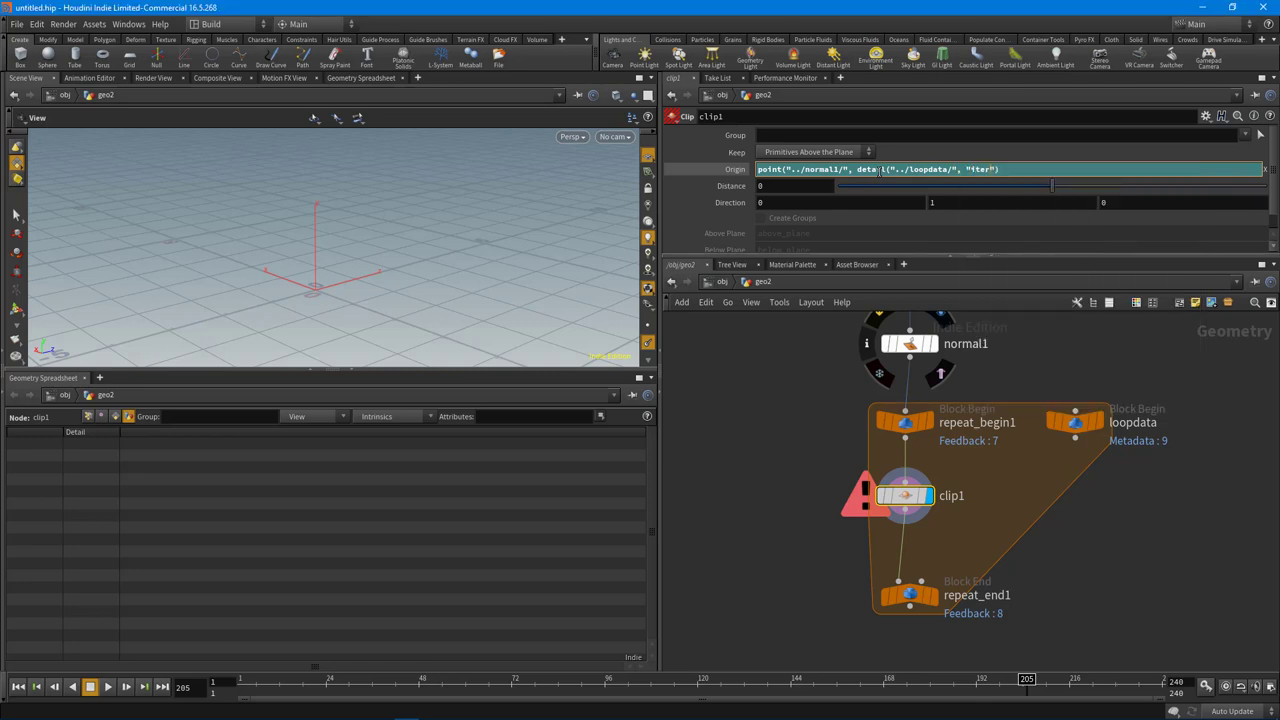
{"action": "type", "text": ", 0"}
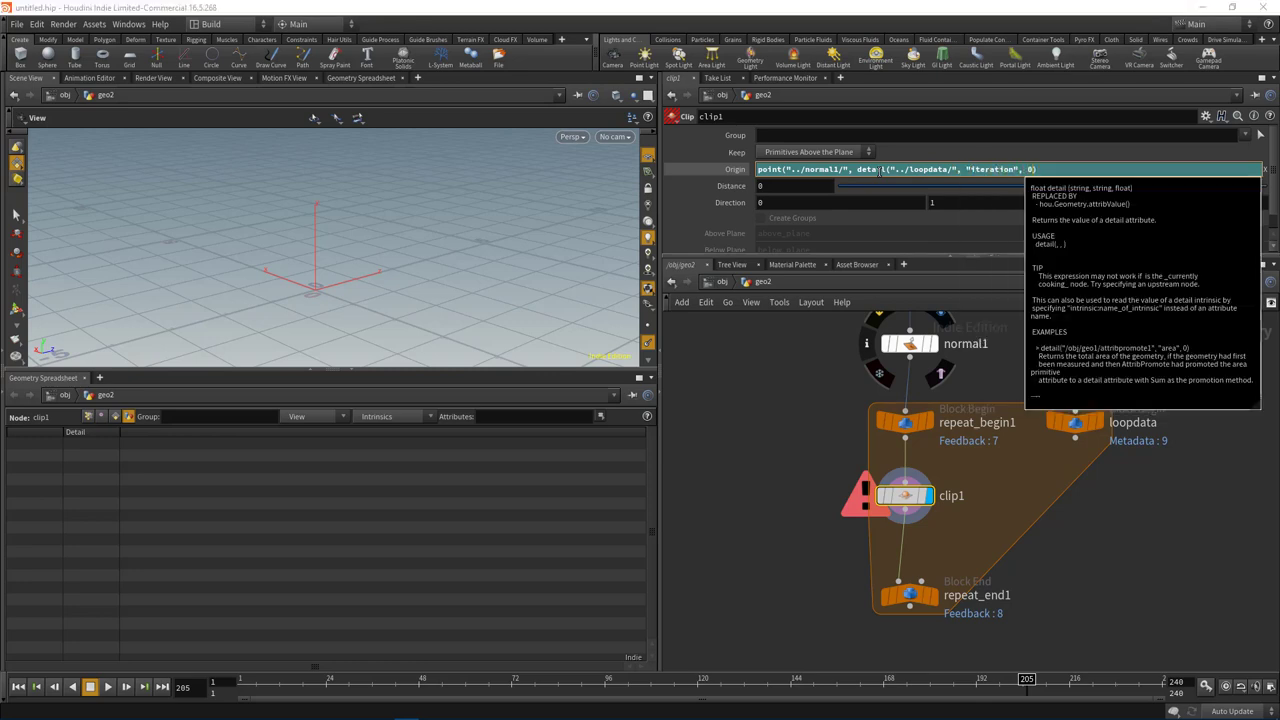
{"action": "key", "text": "Escape"}
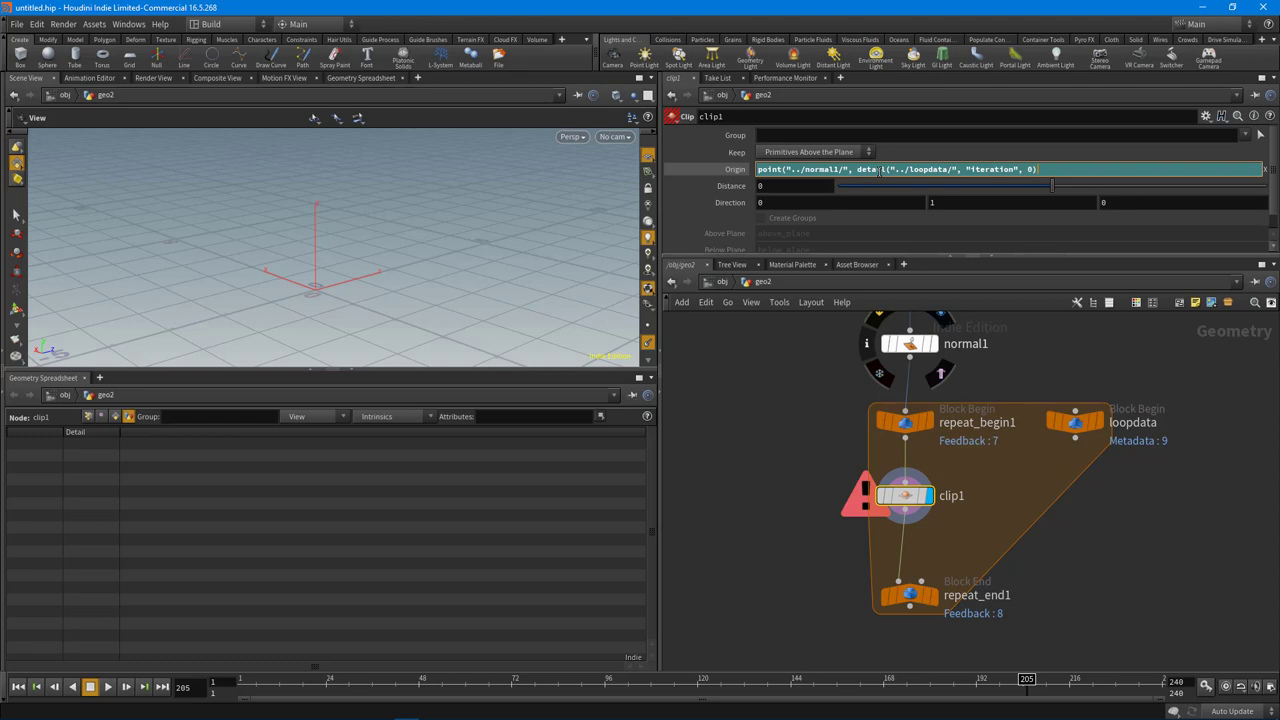
Complete clip1's X Origin expression with the attribute "P" and component index 0
{"action": "type", "text": "\"\""}
{"action": "key", "text": "Escape"}
{"action": "type", "text": ", \"P\", 0"}
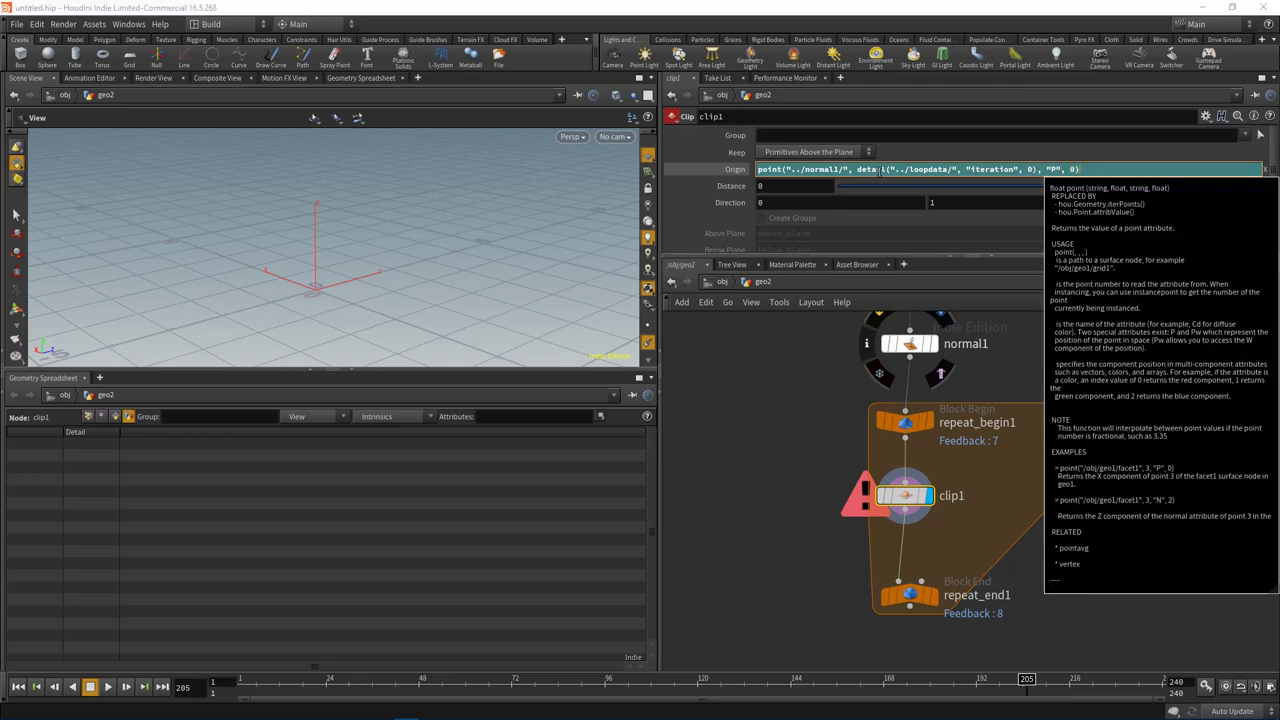
{"action": "key", "text": "Escape"}
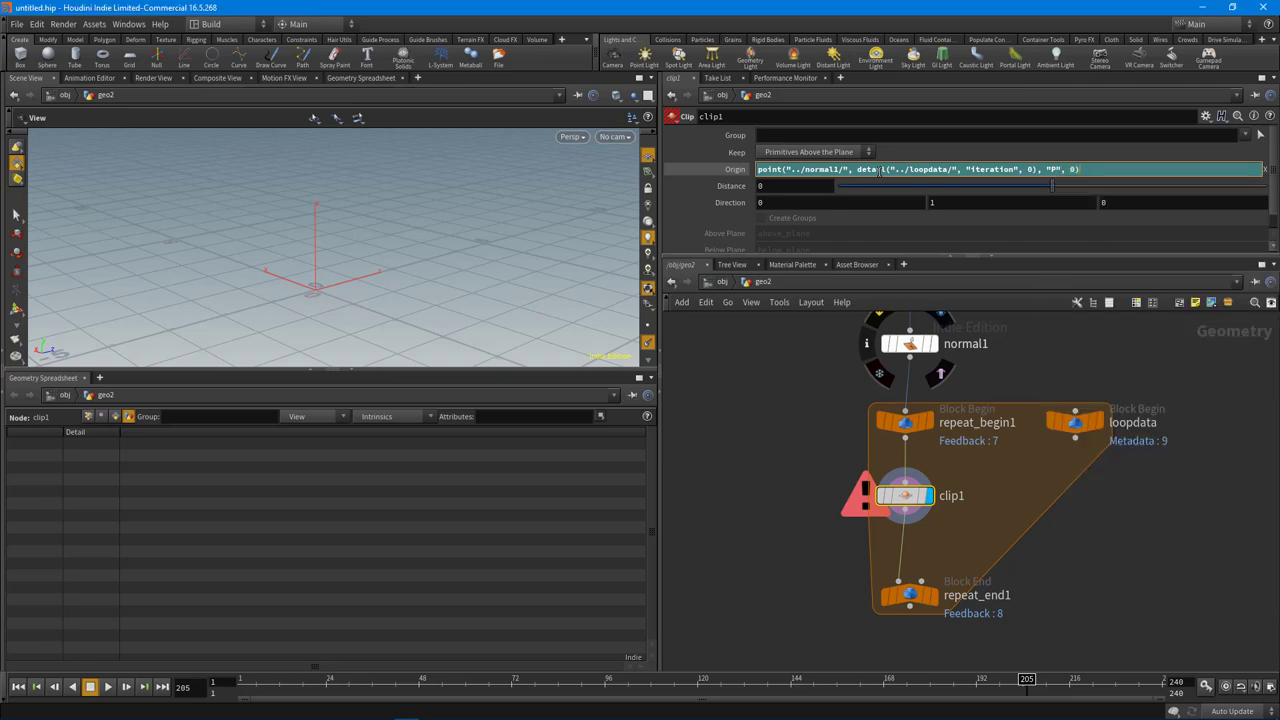
{"action": "type", "text": "0)"}
{"action": "key", "text": "Return"}
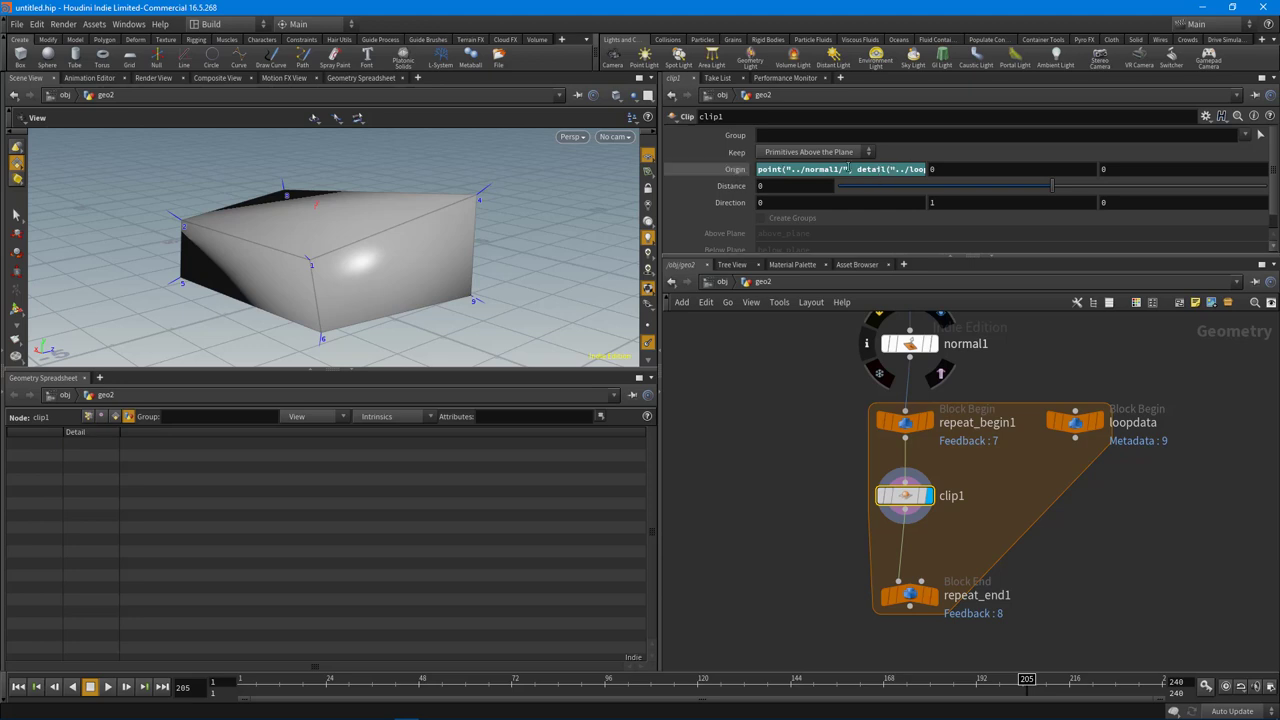
Copy clip1's X Origin expression into its Y Origin and set the final component index to 1
{"action": "left_click", "coordinate": [797, 169]}
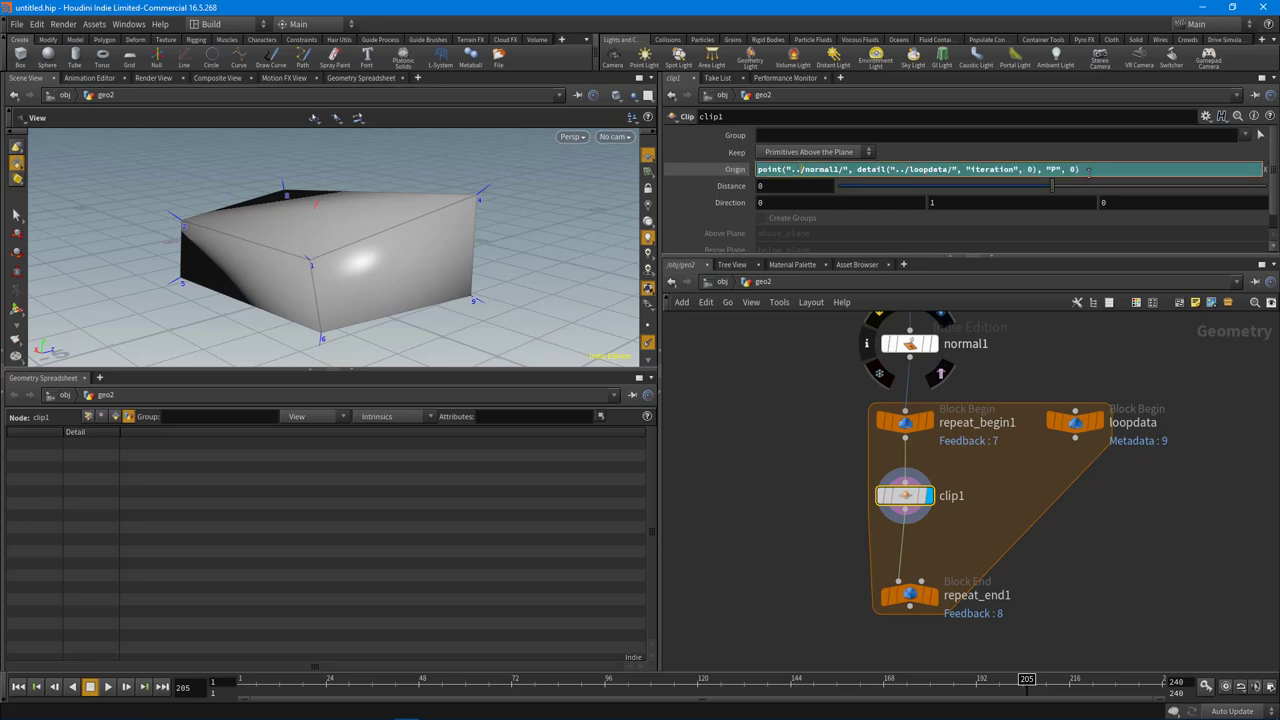
{"action": "left_click_drag", "start_coordinate": [1084, 169], "coordinate": [734, 171]}
{"action": "key", "text": "ctrl+c"}
{"action": "key", "text": "Tab"}
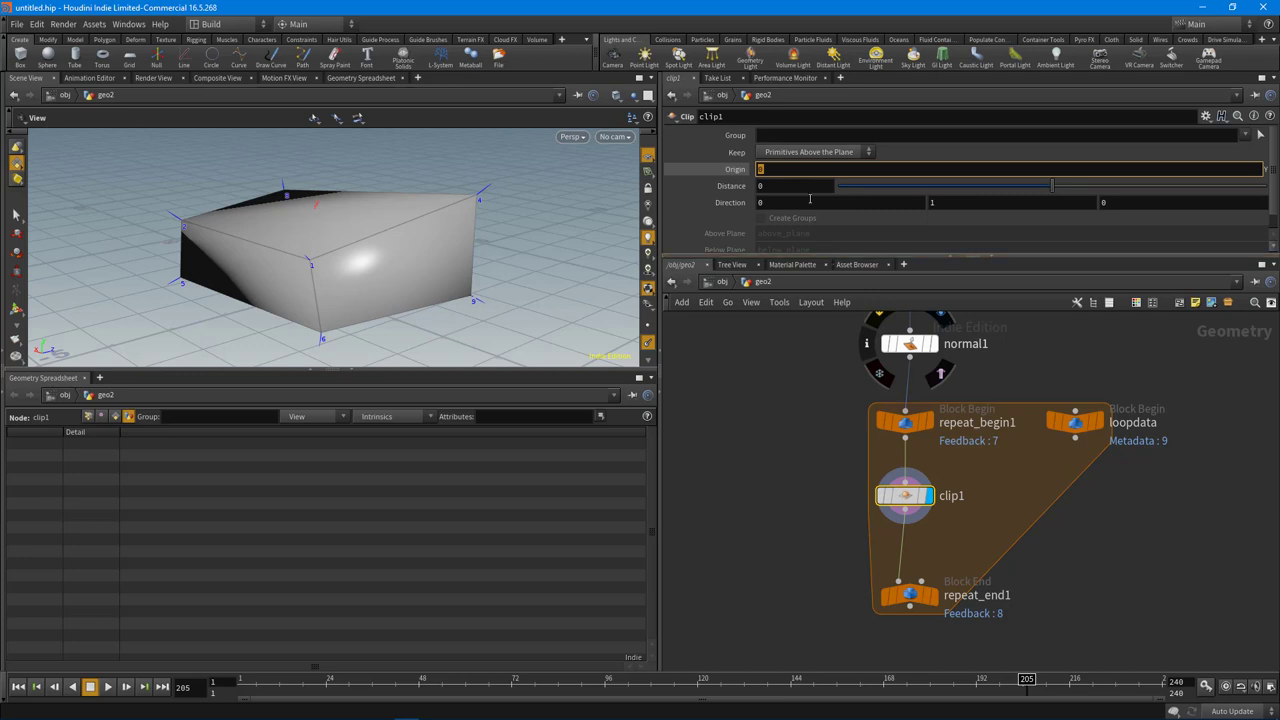
{"action": "key", "text": "ctrl+v"}
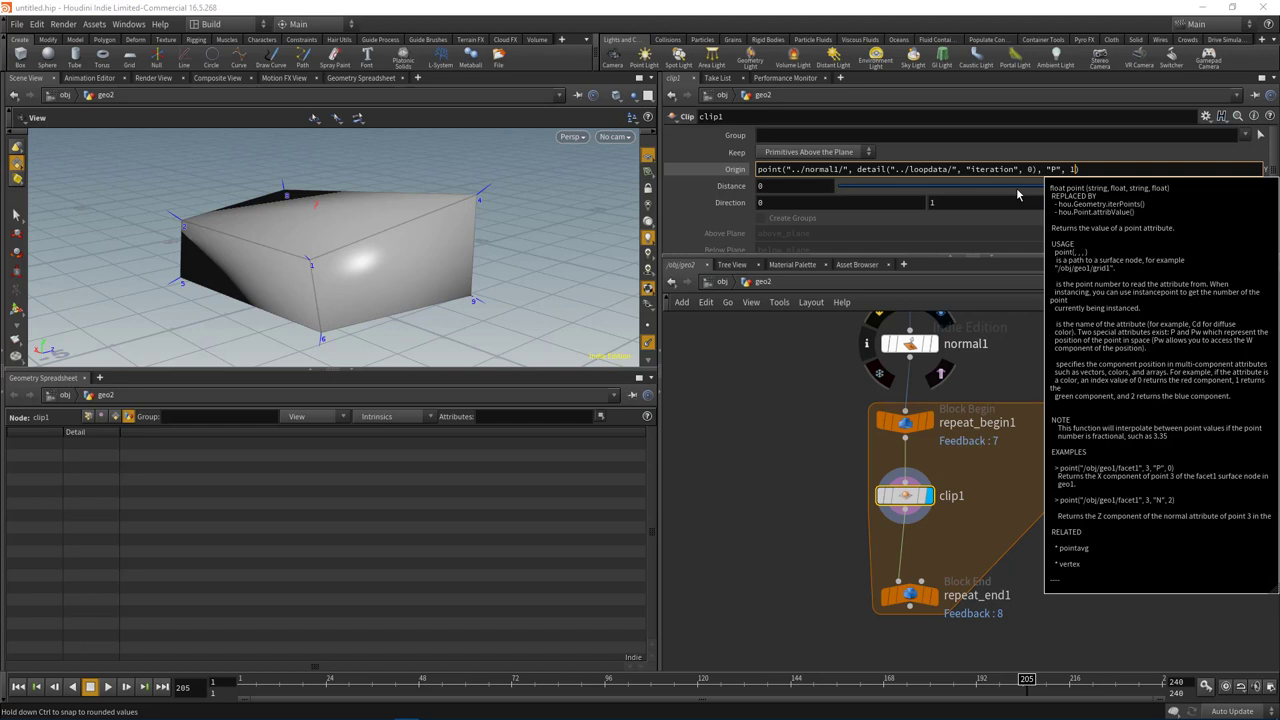
{"action": "key", "text": "Return"}
Reuse the copied point expression for clip1's Z Origin with the final component index set to 2
{"action": "double_click", "coordinate": [1124, 170]}
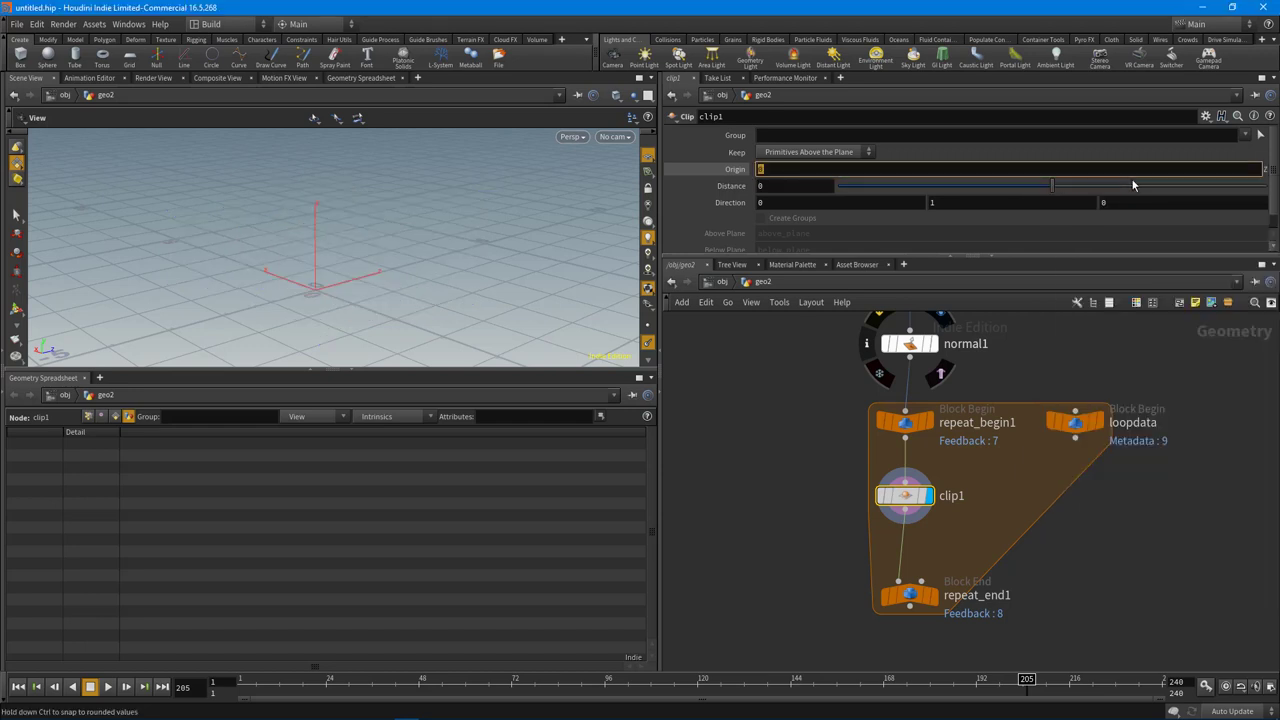
{"action": "key", "text": "ctrl+v"}
{"action": "type", "text": "2"}
{"action": "key", "text": "Return"}
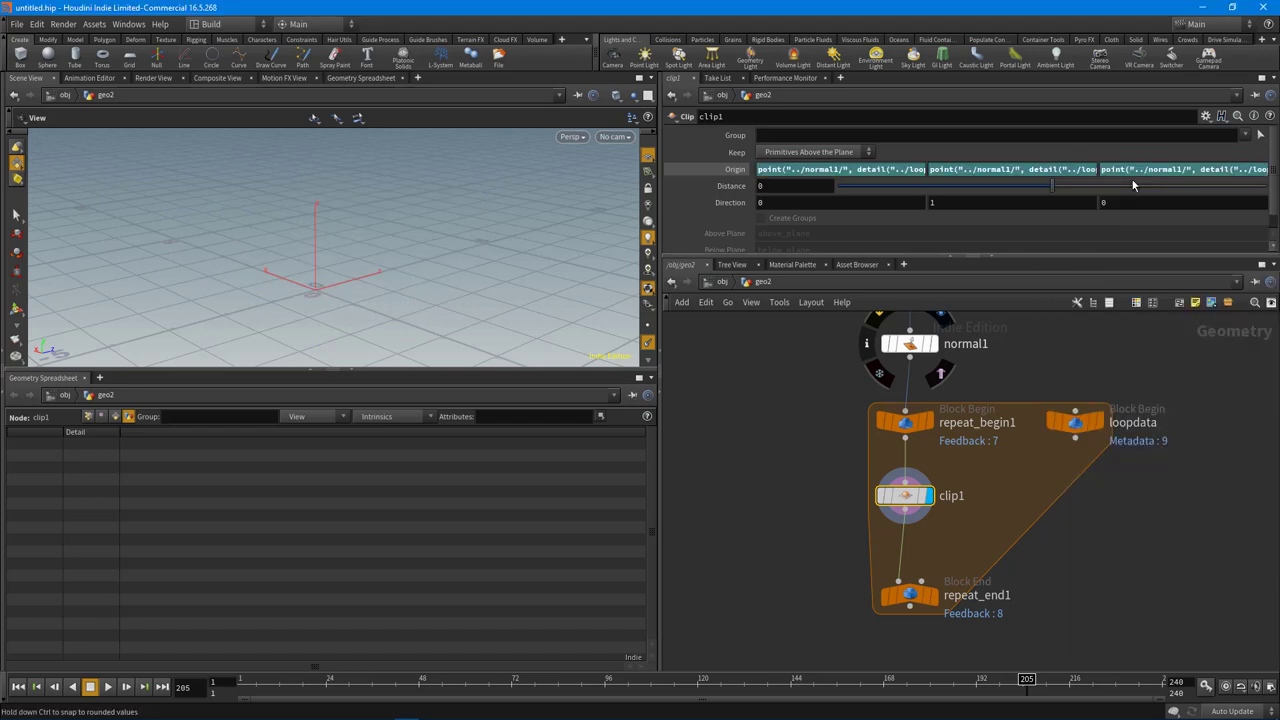
Enlarge the scene view above the Geometry Spreadsheet and display the output of repeat_end1
{"action": "middle_click_drag", "start_coordinate": [1123, 583], "coordinate": [1121, 604]}
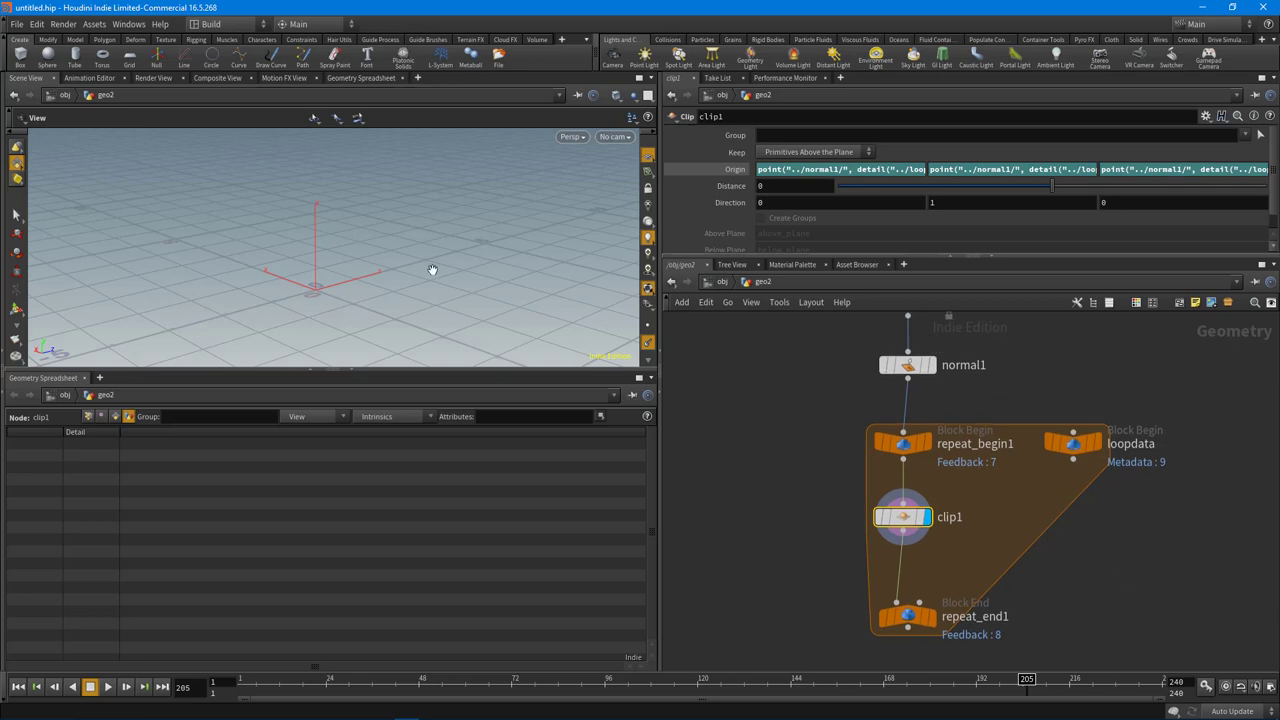
{"action": "left_click_drag", "start_coordinate": [450, 370], "coordinate": [450, 514]}
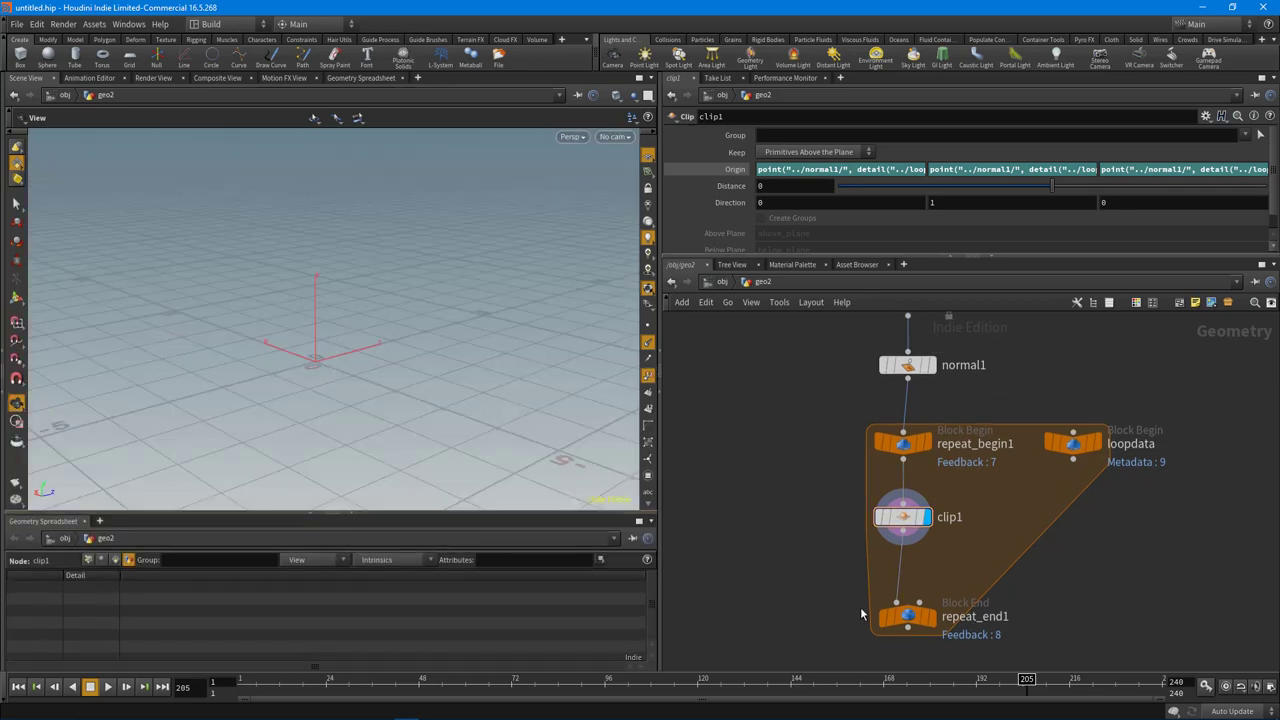
{"action": "left_click", "coordinate": [905, 615]}
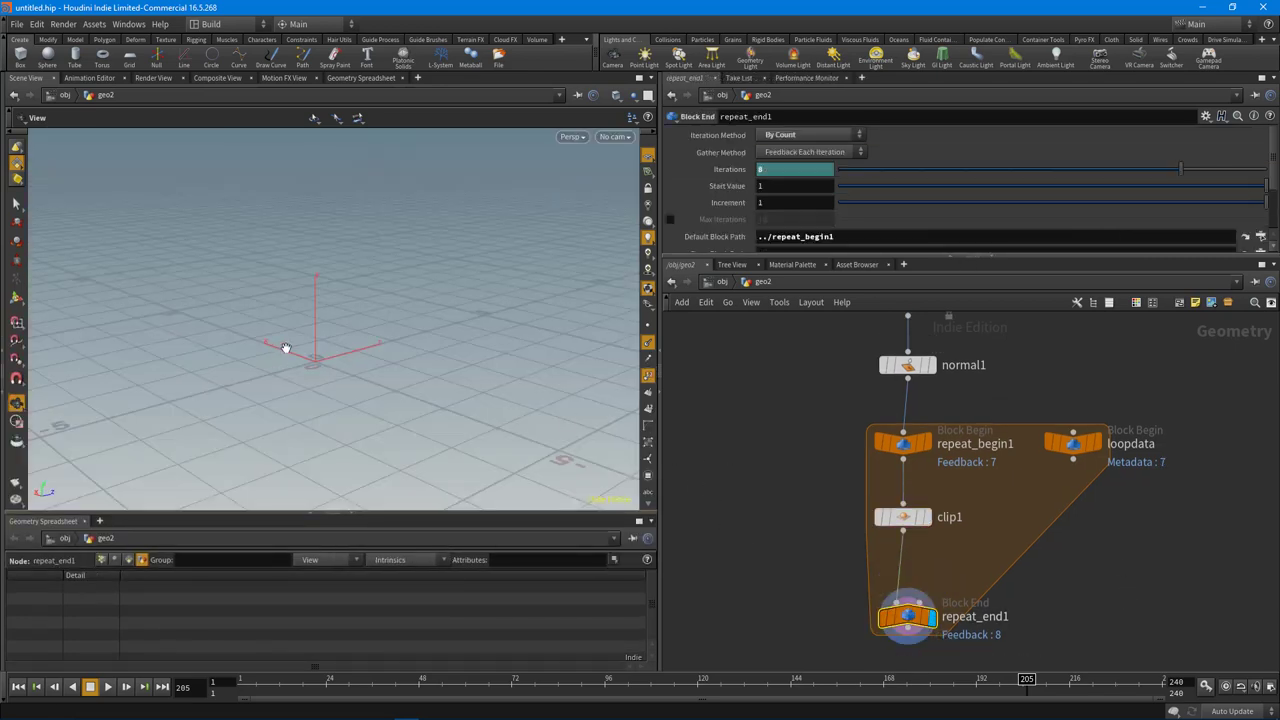
{"action": "mouse_move", "coordinate": [286, 348]}
{"action": "left_mouse_down"}
{"action": "mouse_move", "coordinate": [306, 420]}
{"action": "mouse_move", "coordinate": [291, 343]}
{"action": "left_mouse_up"}
Compare the displayed geometry of normal1, repeat_begin1 and repeat_end1 from different angles, leaving repeat_begin1 displayed
{"action": "middle_click_drag", "start_coordinate": [1018, 327], "coordinate": [1015, 386]}
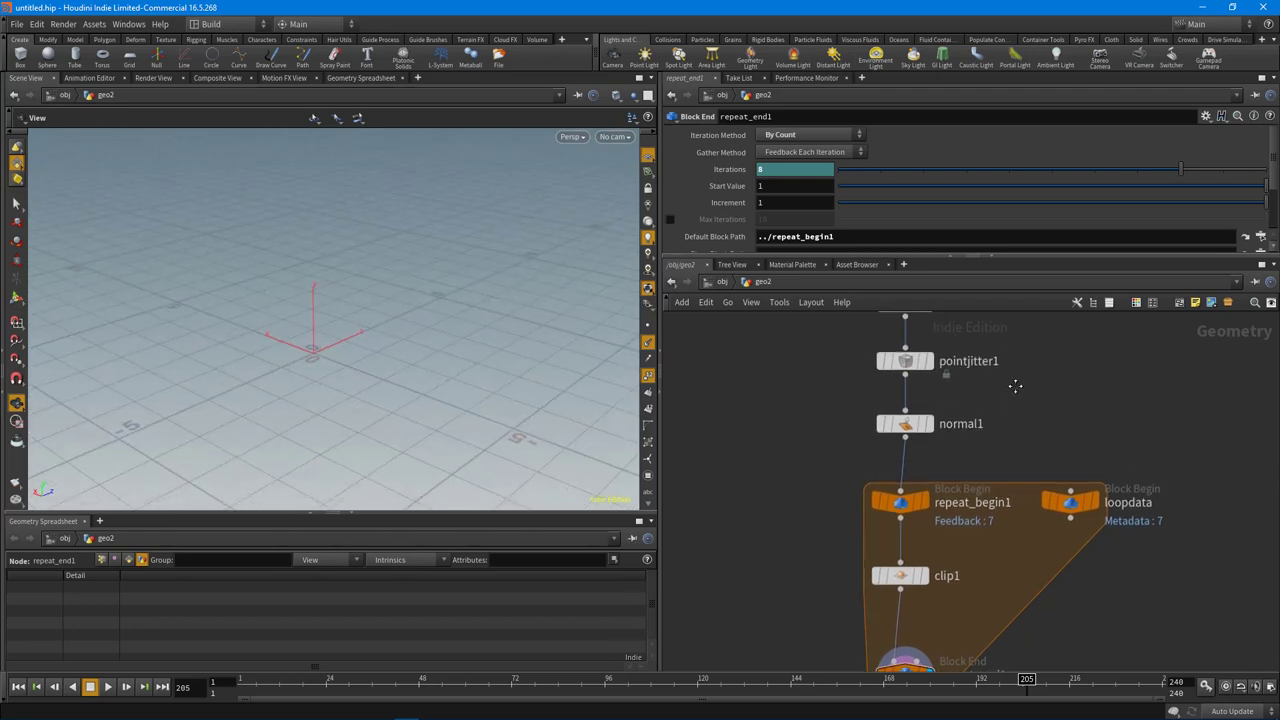
{"action": "left_click", "coordinate": [929, 424]}
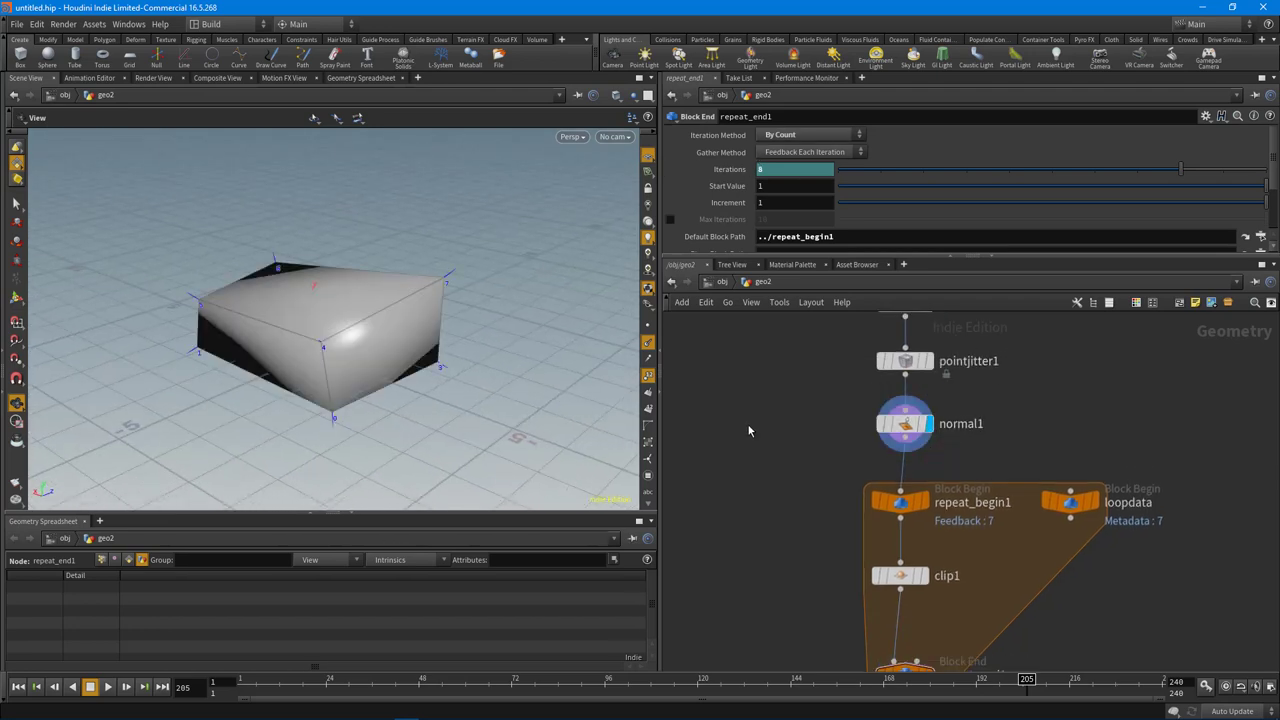
{"action": "middle_click_drag", "start_coordinate": [748, 430], "coordinate": [748, 373]}
{"action": "left_click", "coordinate": [925, 445]}
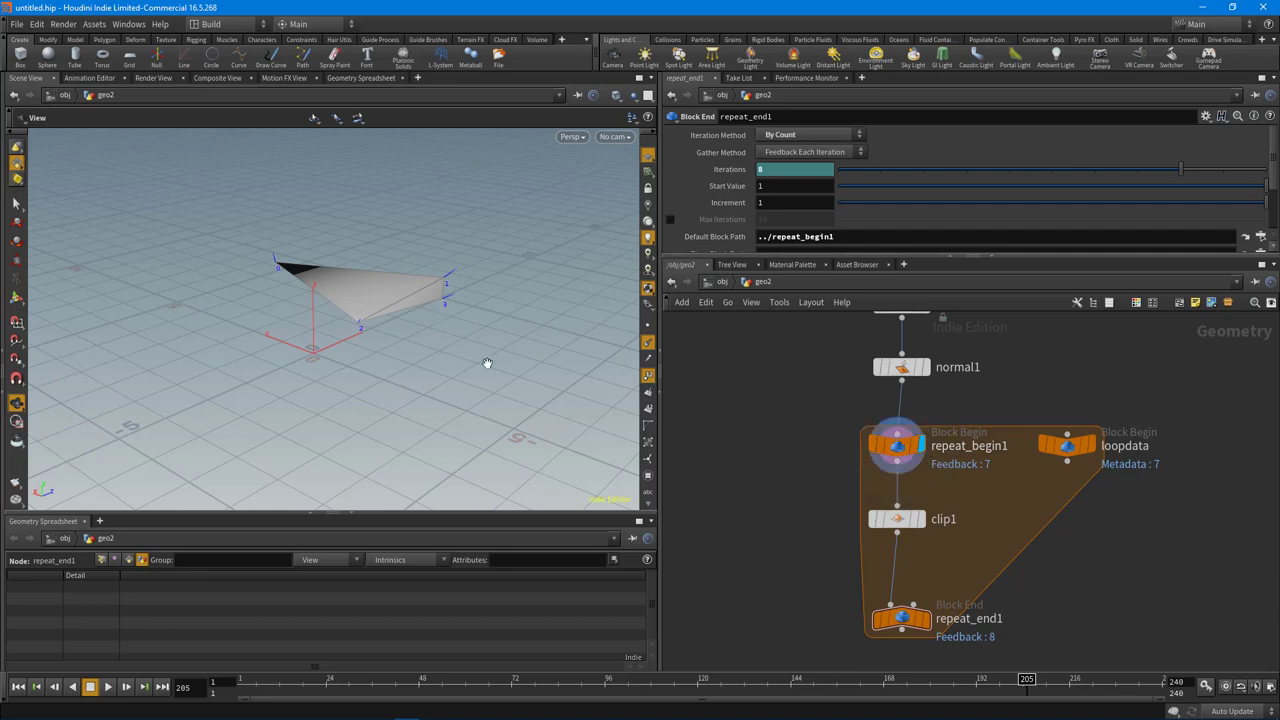
{"action": "left_click_drag", "start_coordinate": [487, 363], "coordinate": [425, 385]}
{"action": "left_click", "coordinate": [926, 620]}
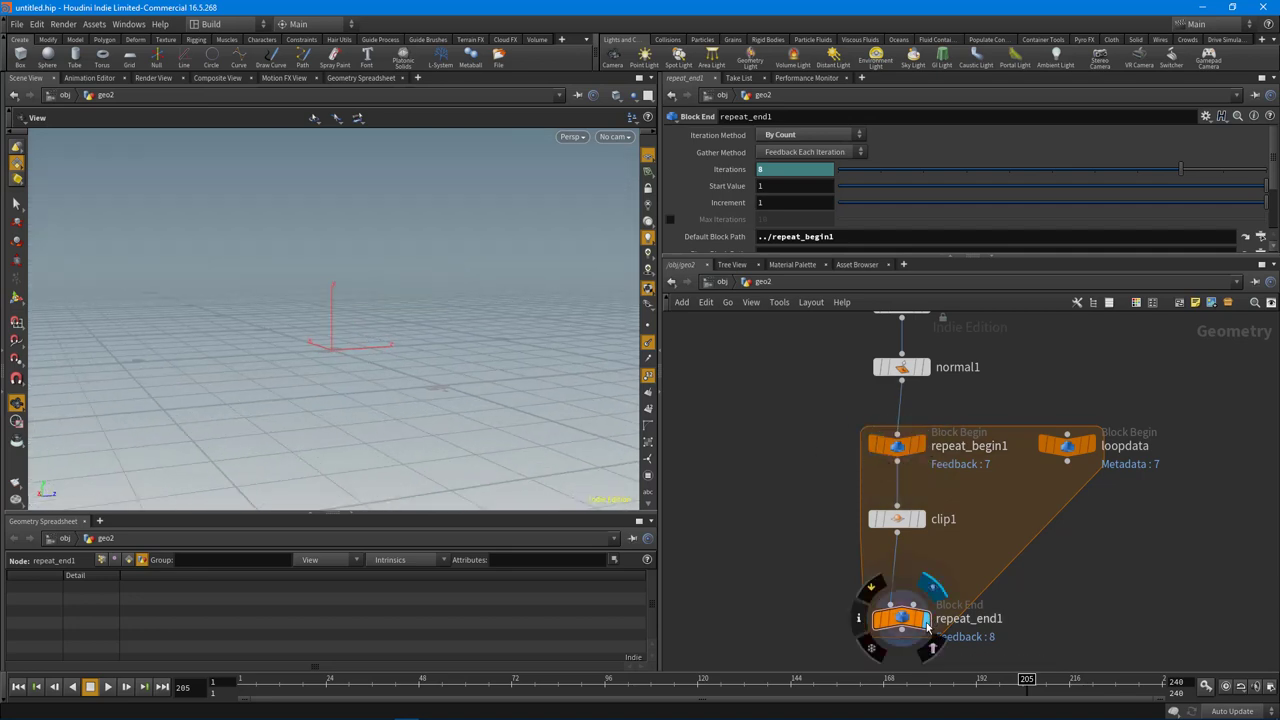
{"action": "left_click", "coordinate": [922, 446]}
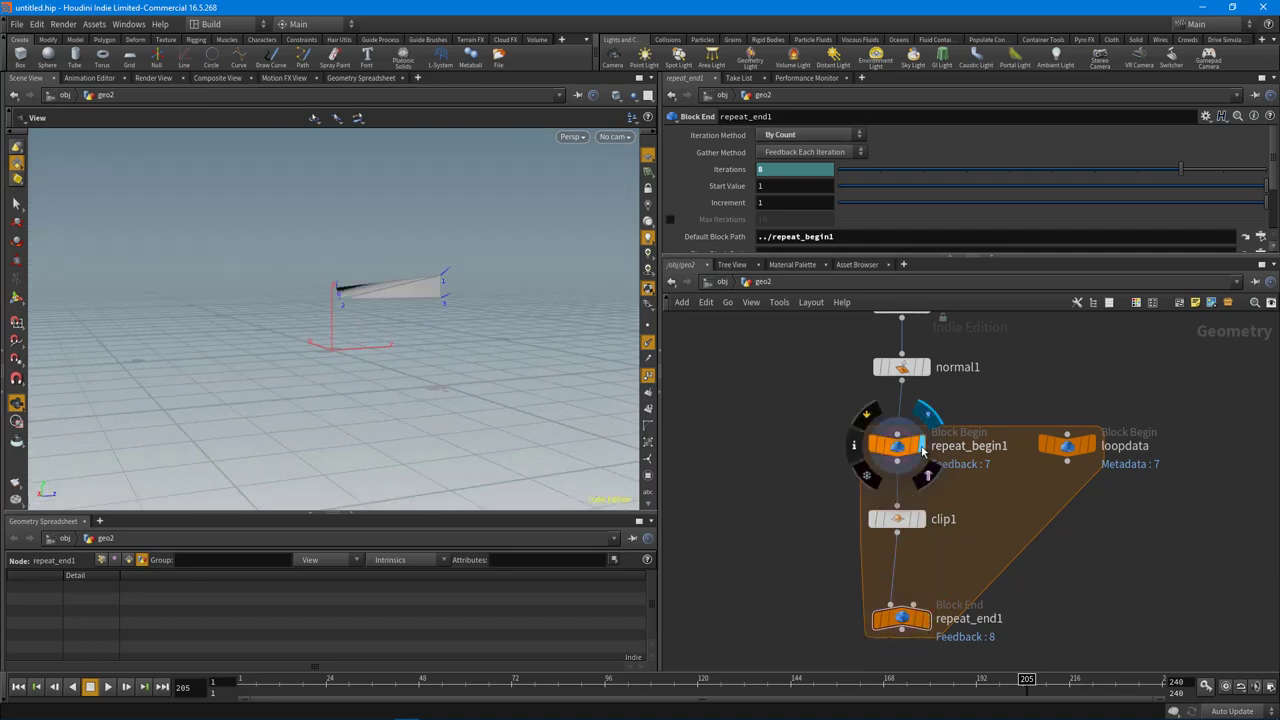
{"action": "left_click_drag", "start_coordinate": [425, 352], "coordinate": [492, 338]}
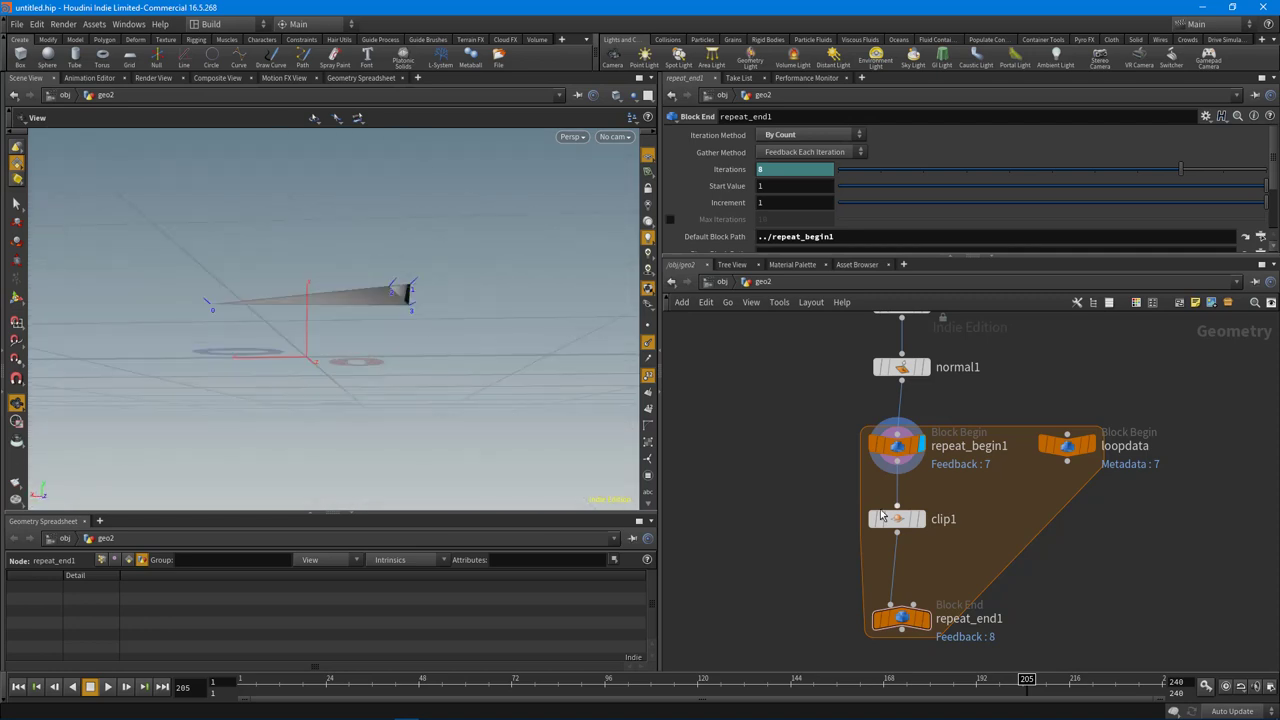
Select clip1 and examine its clipping plane handle against the displayed repeat_begin1 geometry from several angles
{"action": "left_click", "coordinate": [881, 515]}
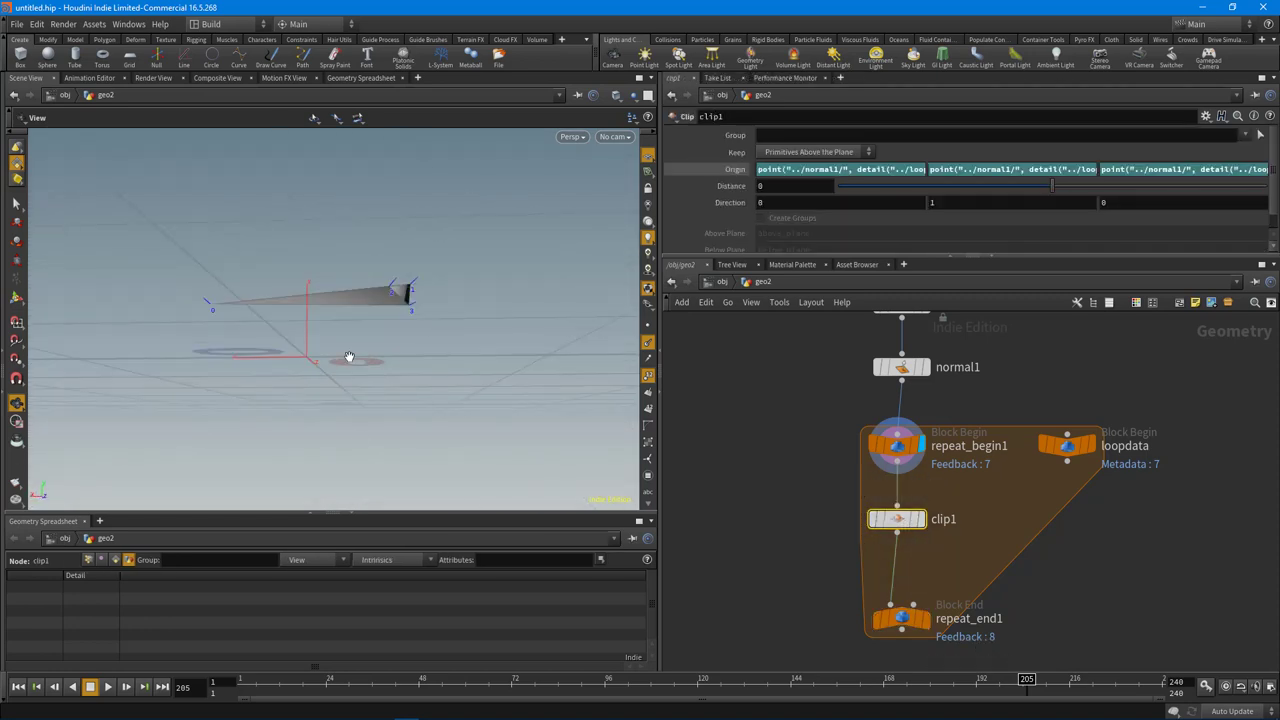
{"action": "key", "text": "Return"}
{"action": "left_click_drag", "start_coordinate": [506, 346], "coordinate": [429, 336]}
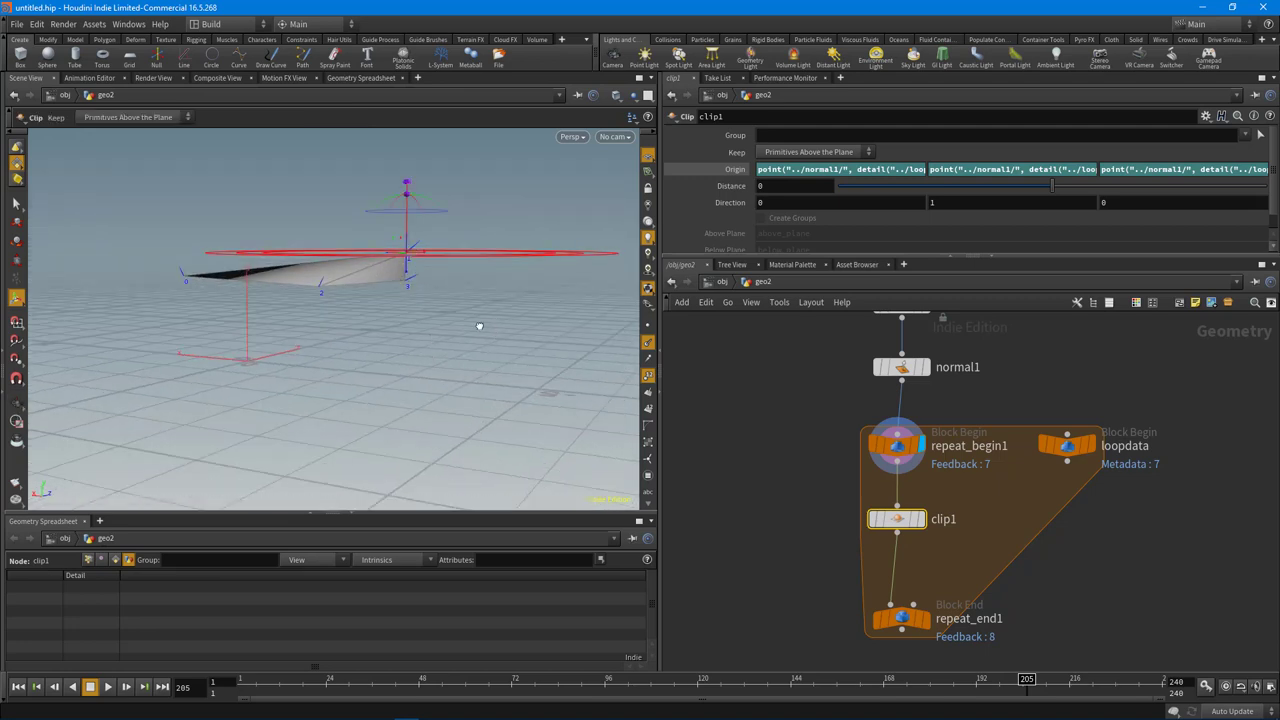
{"action": "key", "text": "Escape"}
{"action": "left_click_drag", "start_coordinate": [480, 323], "coordinate": [408, 226]}
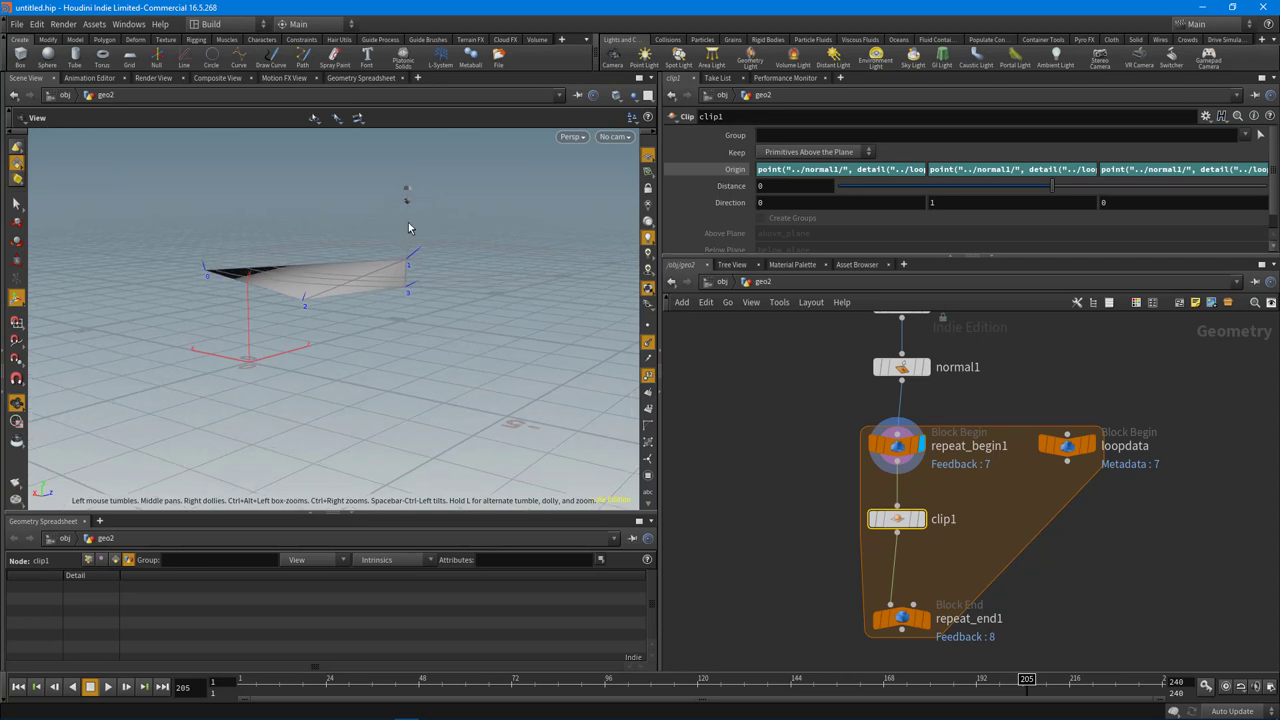
{"action": "key", "text": "Return"}
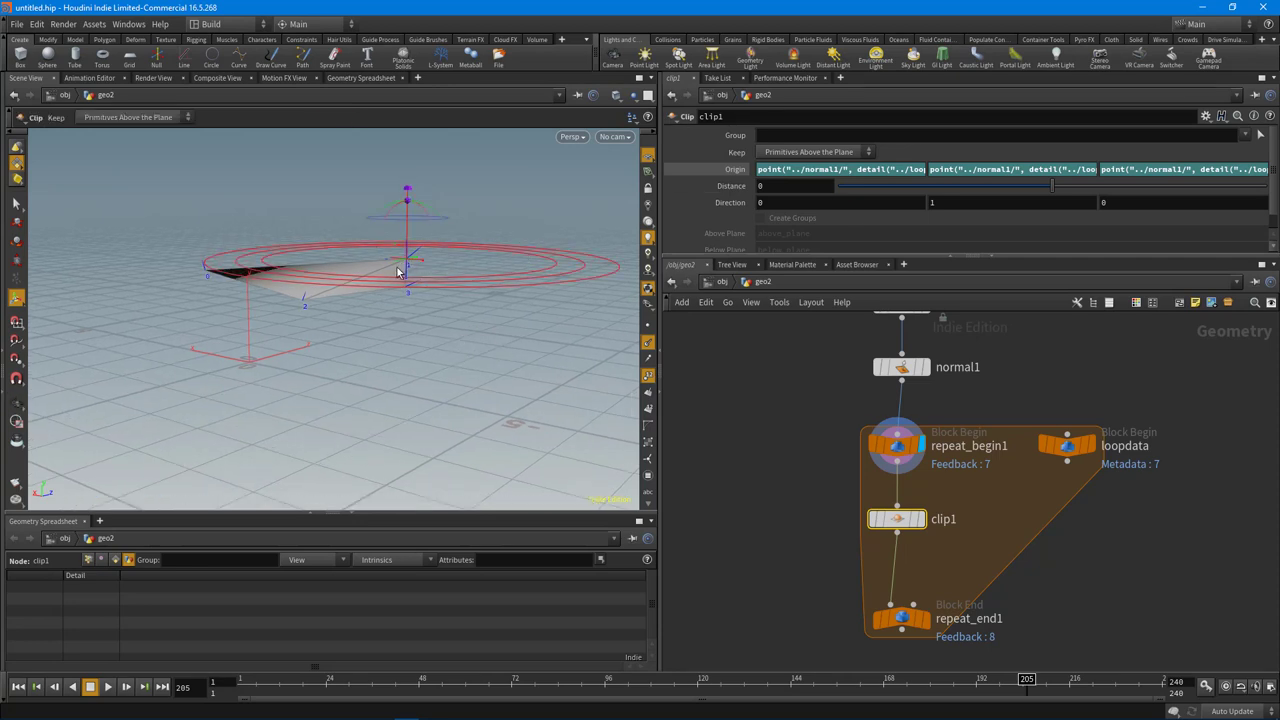
Copy clip1's X Origin expression into its X Direction, reading the "N" attribute instead of "P" at the current loop iteration
{"action": "left_click", "coordinate": [942, 166]}
{"action": "key", "text": "ctrl+c"}
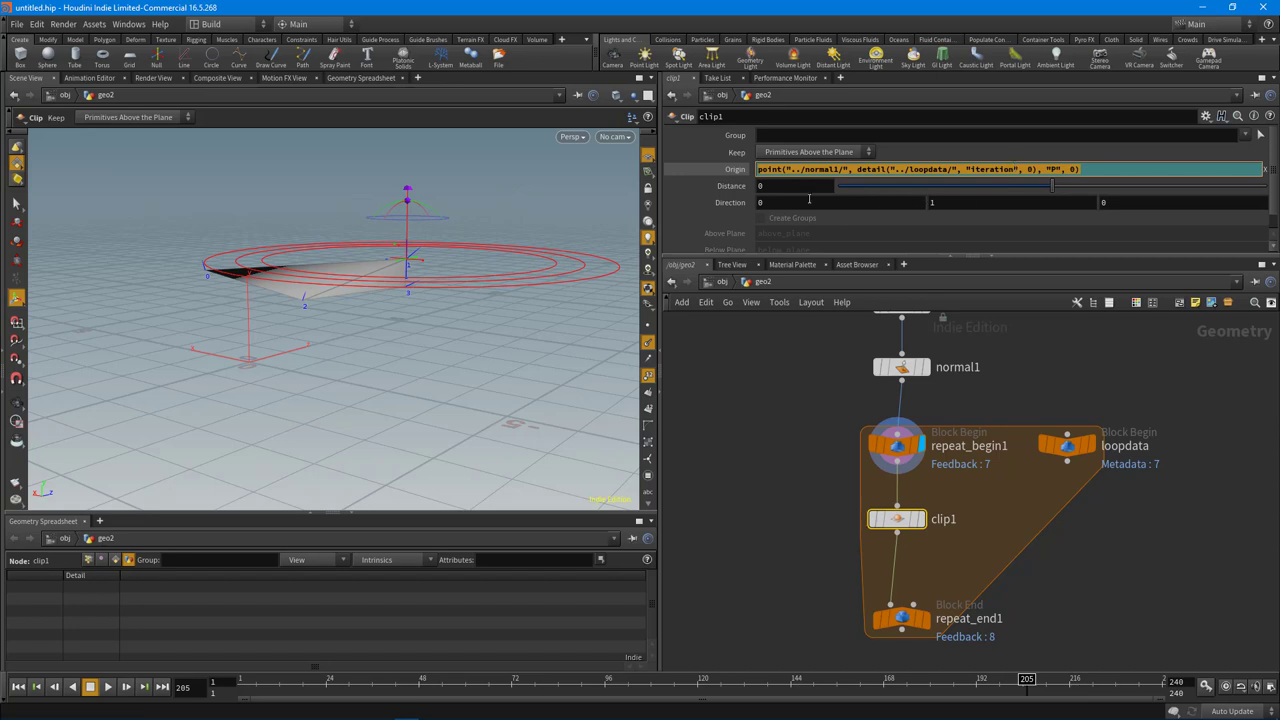
{"action": "left_click", "coordinate": [810, 202]}
{"action": "key", "text": "ctrl+v"}
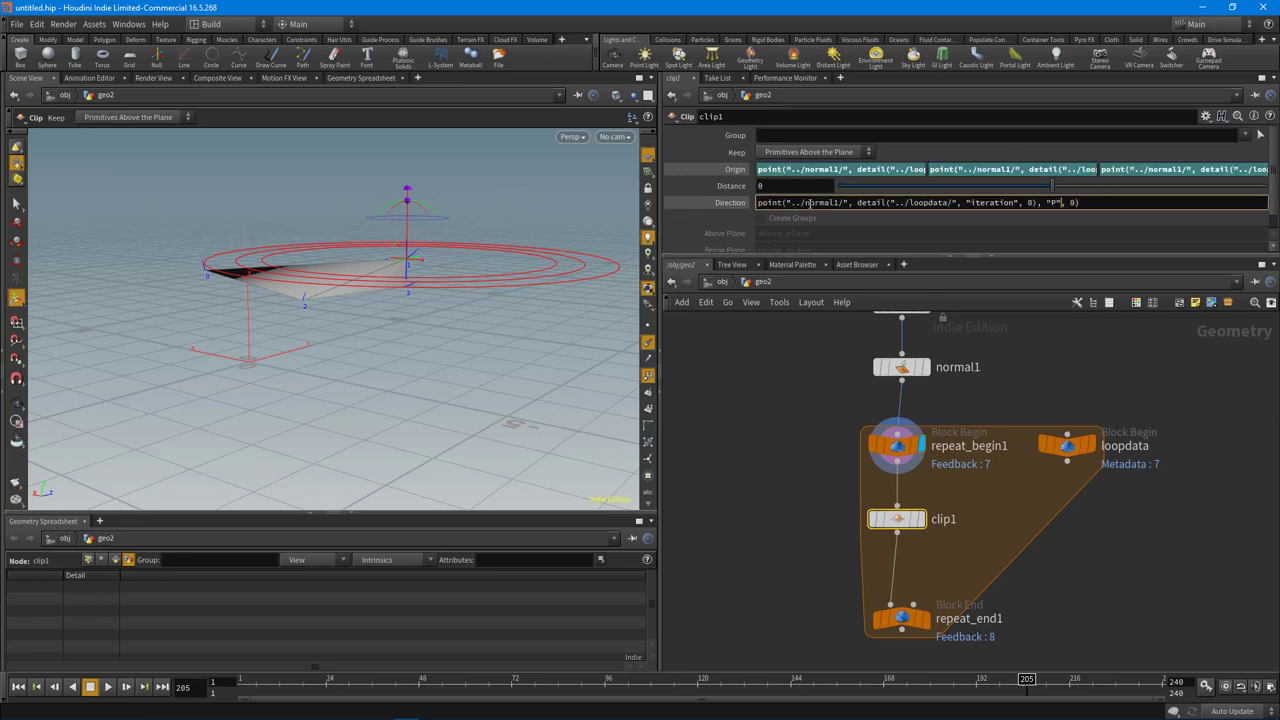
{"action": "key", "text": "BackSpace"}
{"action": "type", "text": "N"}
Fill clip1's Y and Z Direction with the normal1 point expression that reads "N" at the loopdata iteration
{"action": "key", "text": "Tab"}
{"action": "type", "text": "point(\"../normal1/\", detail(\"../loopdata/\", \"iteration\", 0), \"N\", 0)"}
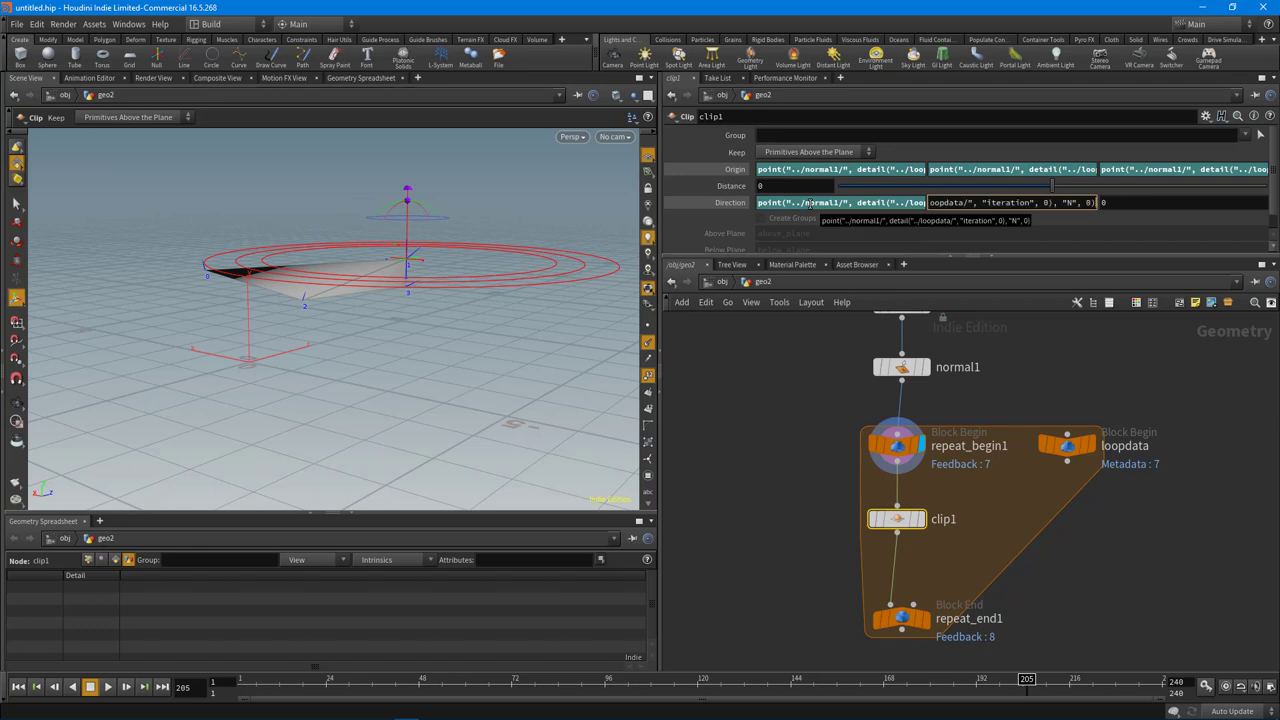
{"action": "key", "text": "Tab"}
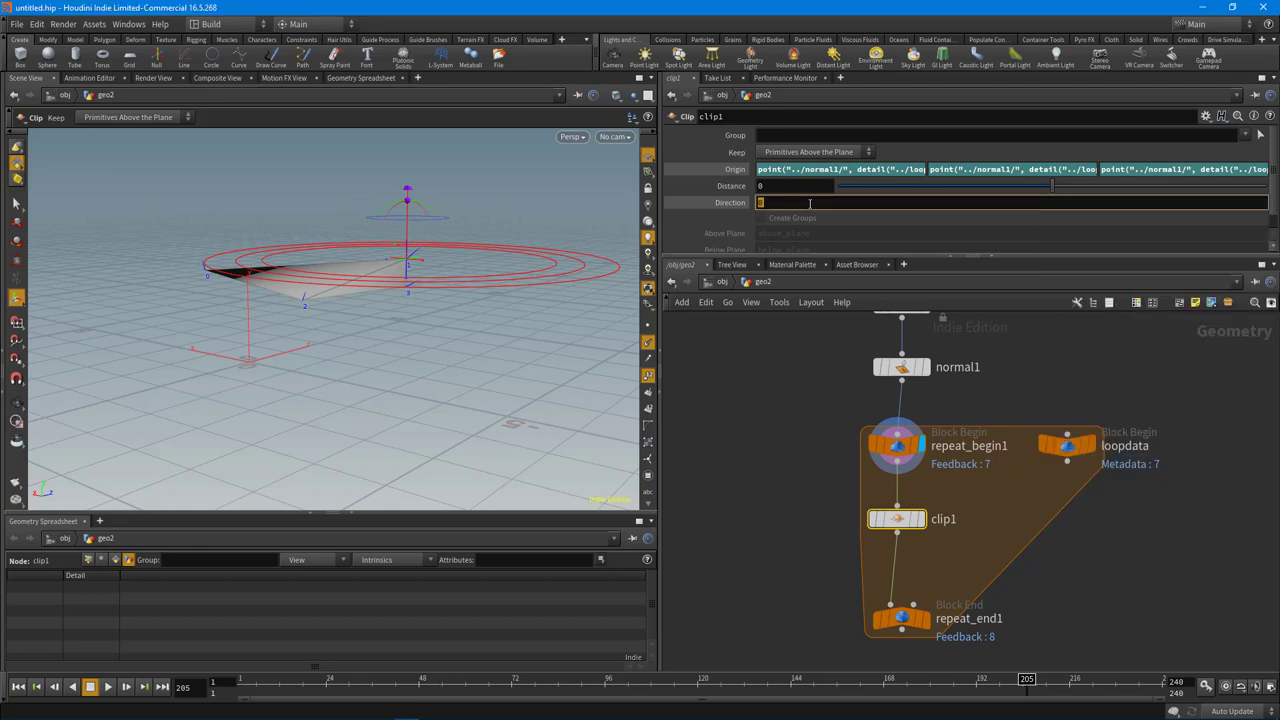
{"action": "type", "text": "point(\"../normal1/\", detail(\"../loopdata/\", \"iteration\", 0), \"N\", 0)"}
{"action": "key", "text": "Return"}
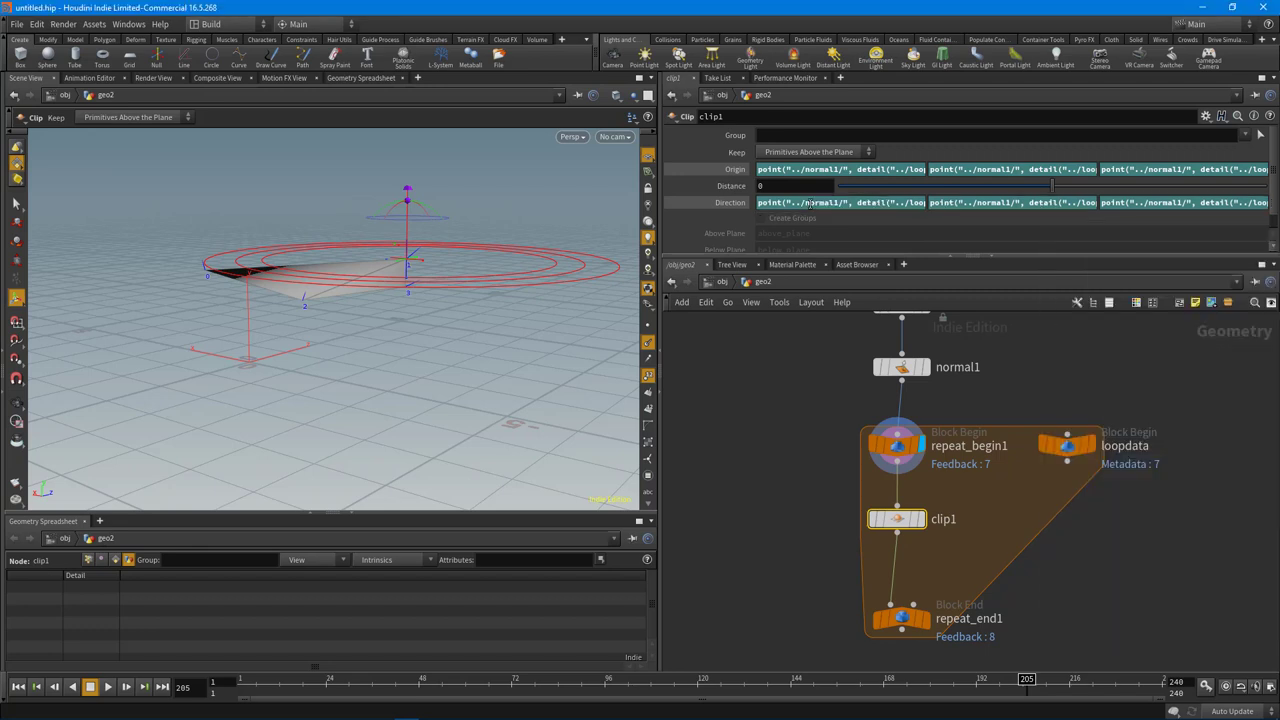
Display clip1 with normal1 shown as a template to compare the clipping plane against the original box
{"action": "middle_click_drag", "start_coordinate": [1191, 556], "coordinate": [1186, 513]}
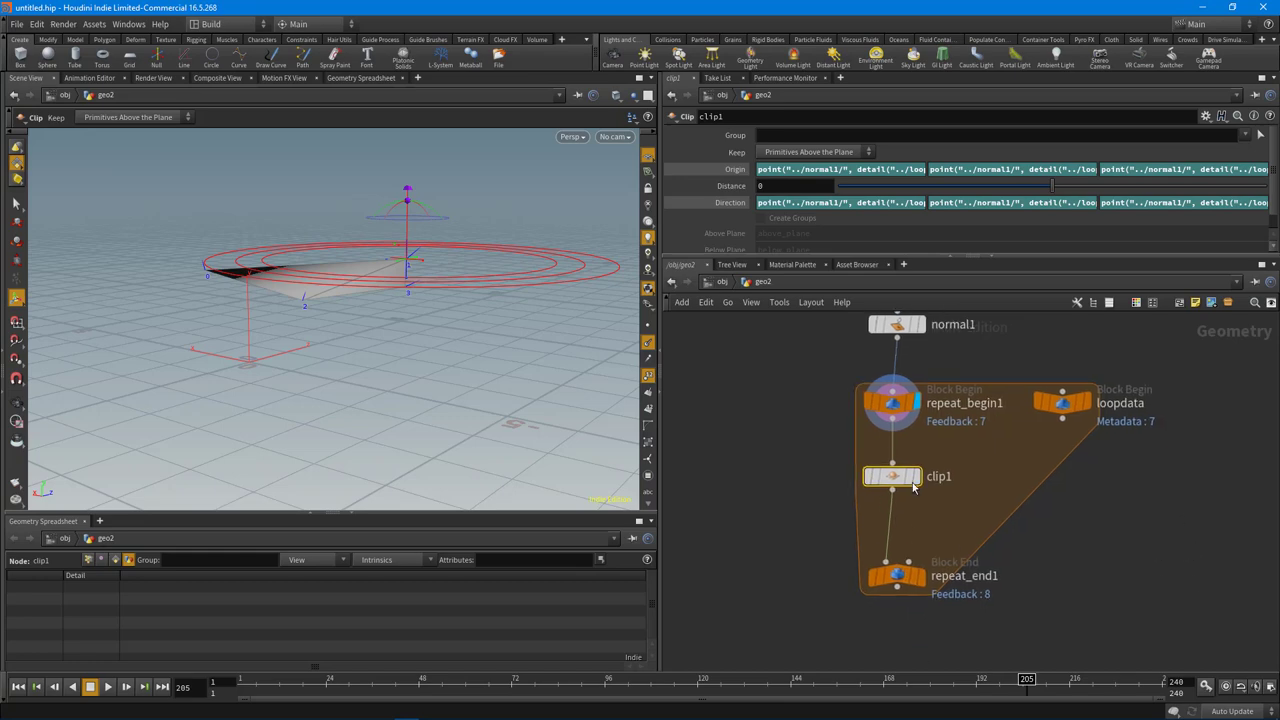
{"action": "left_click", "coordinate": [919, 482]}
{"action": "left_click_drag", "start_coordinate": [464, 330], "coordinate": [467, 253], "text": "alt"}
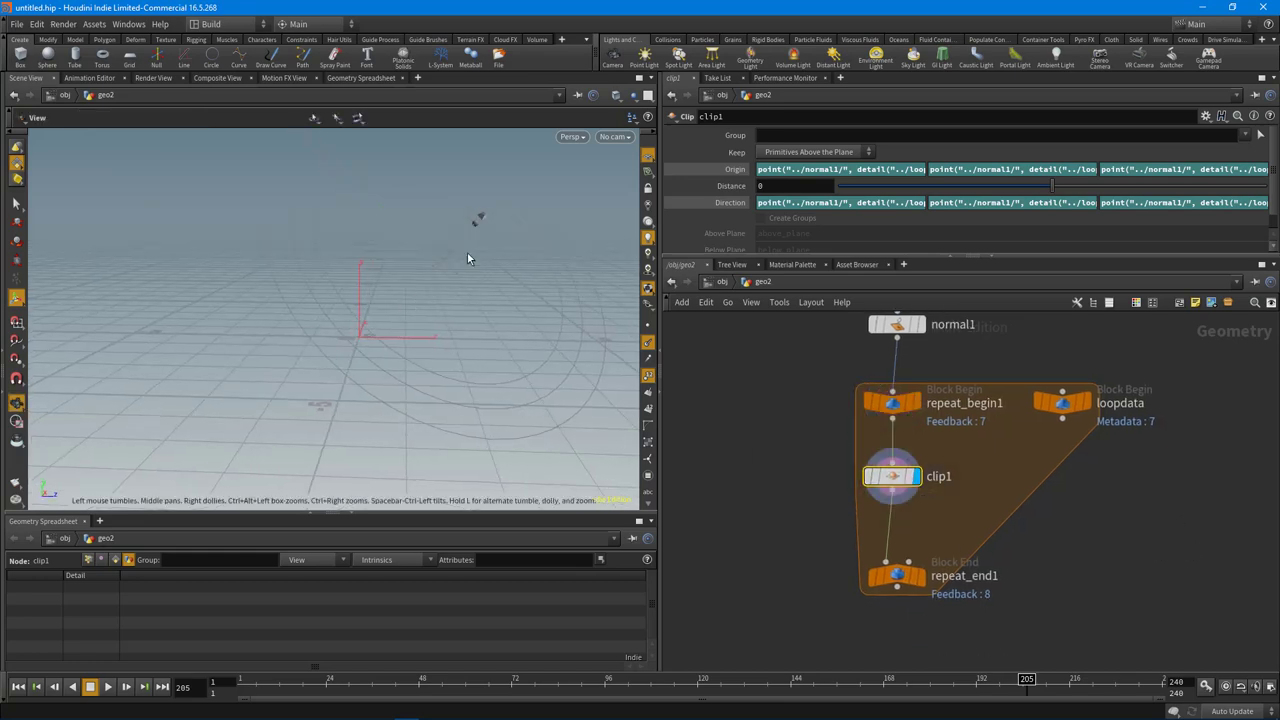
{"action": "left_click_drag", "start_coordinate": [389, 313], "coordinate": [460, 278], "text": "alt"}
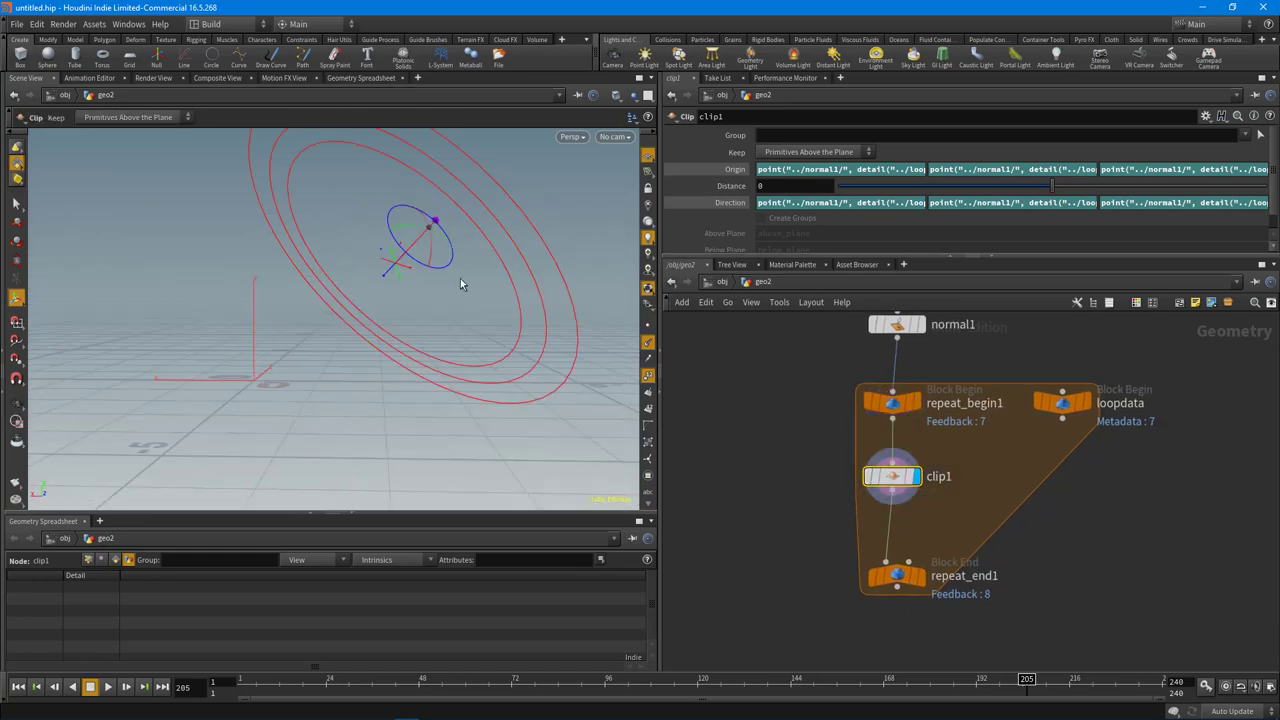
{"action": "left_click", "coordinate": [928, 352]}
{"action": "left_click_drag", "start_coordinate": [384, 411], "coordinate": [423, 263], "text": "alt"}
{"action": "left_click_drag", "start_coordinate": [289, 417], "coordinate": [385, 432]}
{"action": "left_click", "coordinate": [896, 478]}
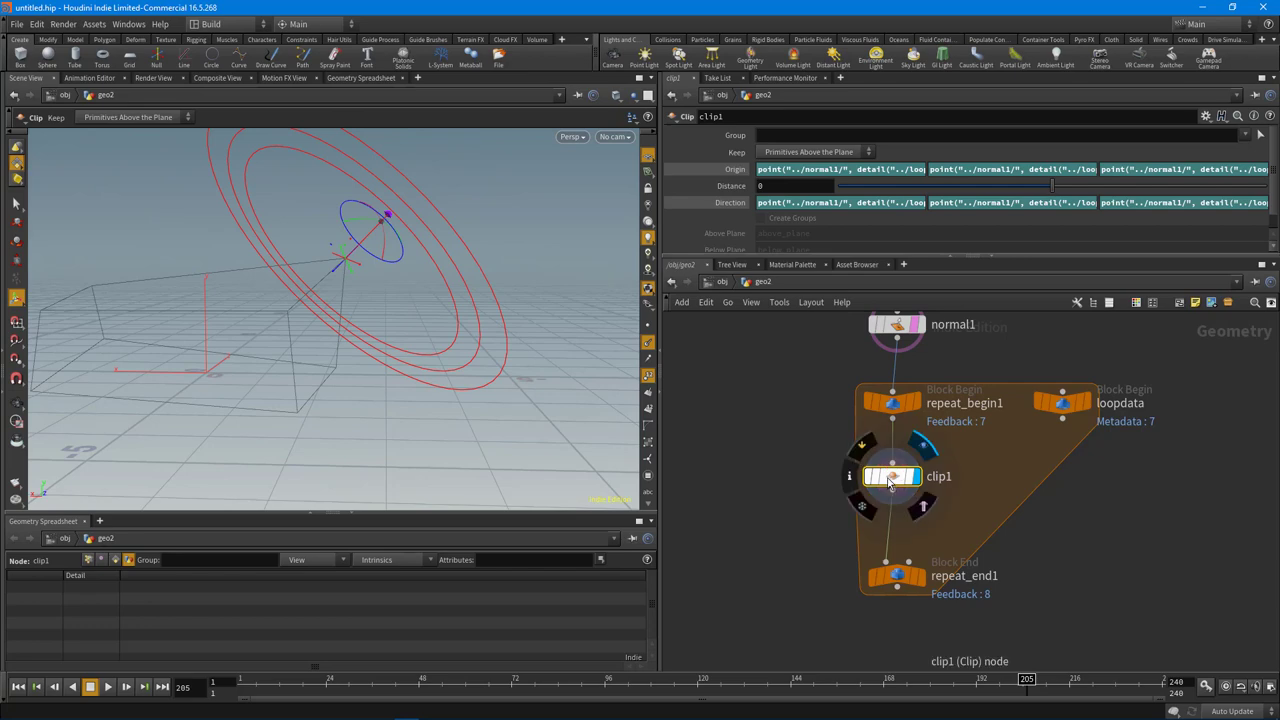
Set clip1's Distance to -0.65 and examine the clipped corner from several angles
{"action": "left_click_drag", "start_coordinate": [1054, 196], "coordinate": [1025, 204]}
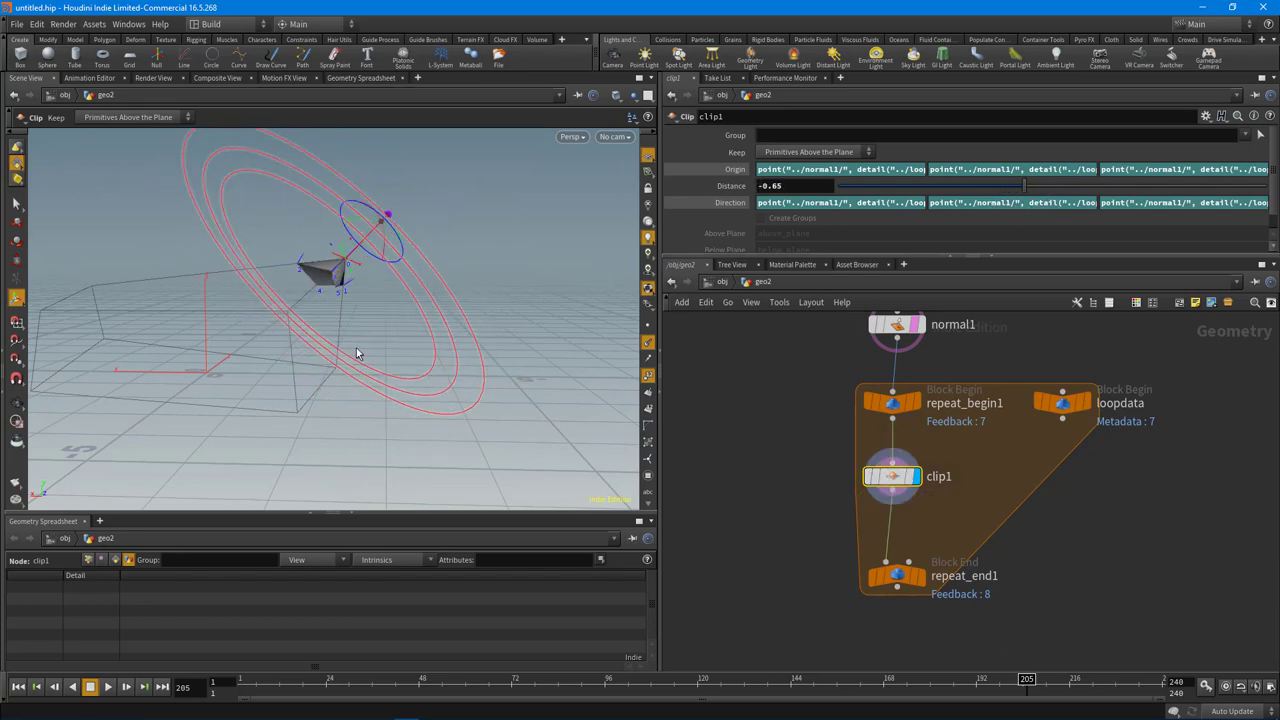
{"action": "left_click_drag", "start_coordinate": [357, 350], "coordinate": [297, 423], "text": "alt"}
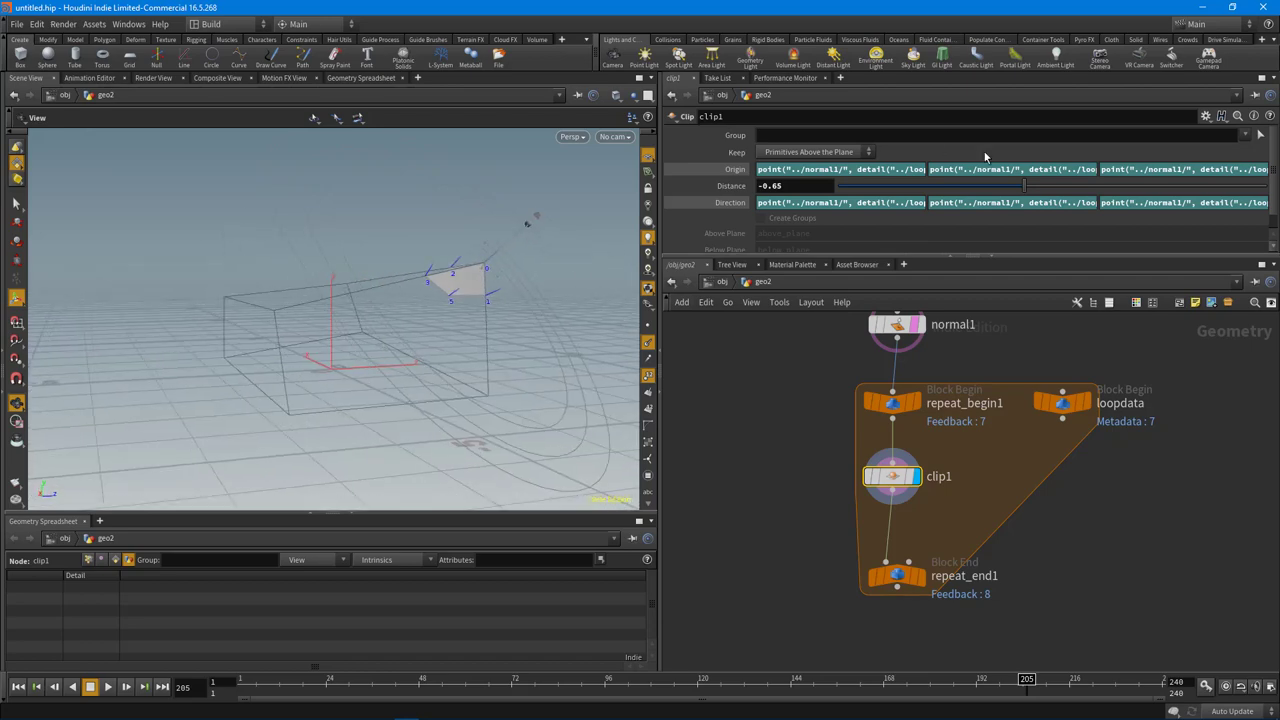
{"action": "key", "text": "Return"}
{"action": "left_click_drag", "start_coordinate": [423, 383], "coordinate": [443, 386], "text": "alt"}
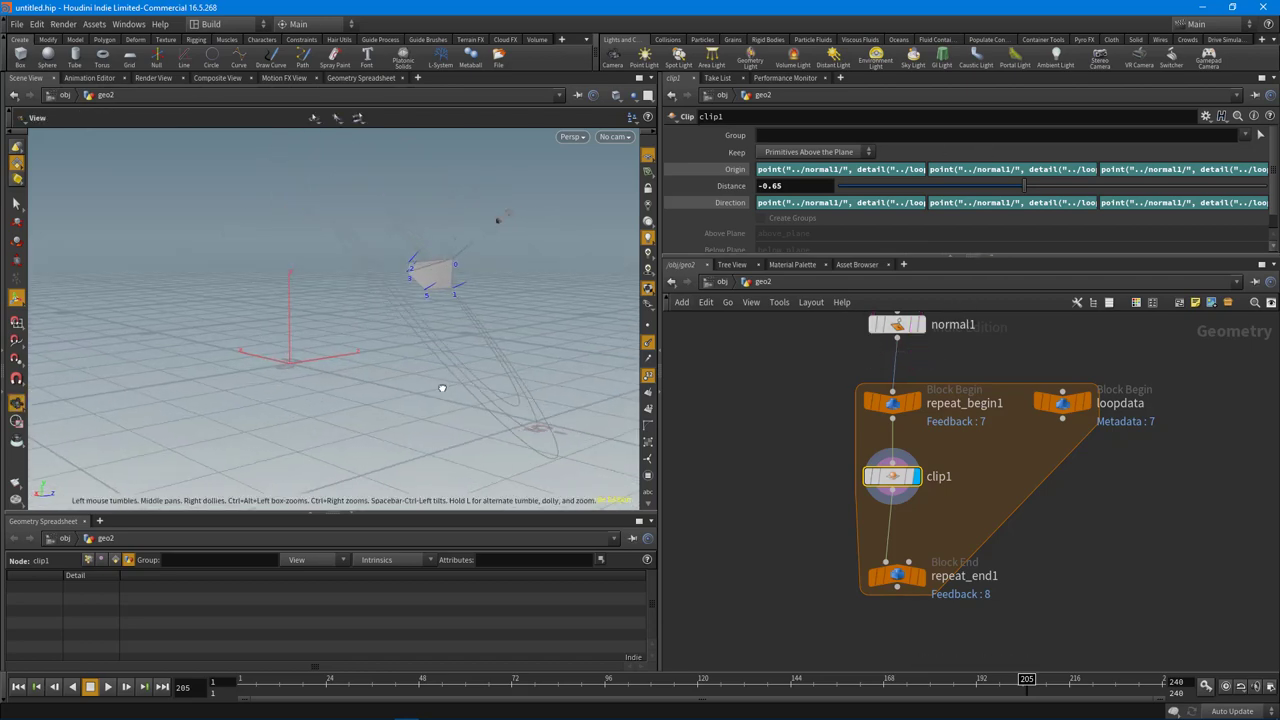
{"action": "mouse_move", "coordinate": [546, 283]}
{"action": "left_mouse_down", "text": "alt"}
{"action": "mouse_move", "coordinate": [541, 319]}
{"action": "mouse_move", "coordinate": [551, 291]}
{"action": "left_mouse_up", "text": "alt"}
{"action": "key", "text": "Return"}
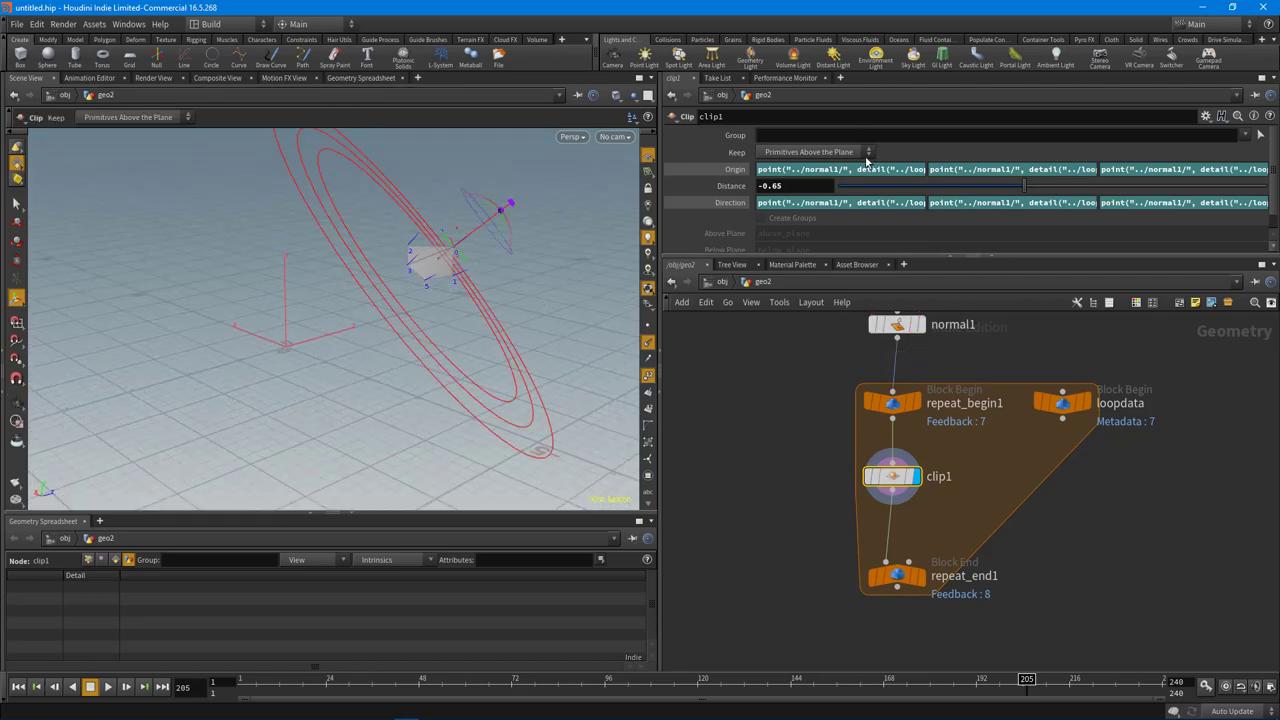
Change clip1's Keep option to Primitives Below the Plane
{"action": "left_click", "coordinate": [815, 152]}
{"action": "left_click", "coordinate": [826, 180]}
{"action": "key", "text": "Escape"}
{"action": "left_click_drag", "start_coordinate": [429, 379], "coordinate": [430, 412]}
{"action": "key", "text": "Return"}
Display the output of repeat_end1 and set clip1's Distance to -0.89
{"action": "left_click", "coordinate": [916, 576]}
{"action": "key", "text": "Return"}
{"action": "left_click_drag", "start_coordinate": [1026, 193], "coordinate": [1014, 198]}
{"action": "left_click_drag", "start_coordinate": [196, 351], "coordinate": [162, 360], "text": "alt"}
{"action": "key", "text": "Return"}
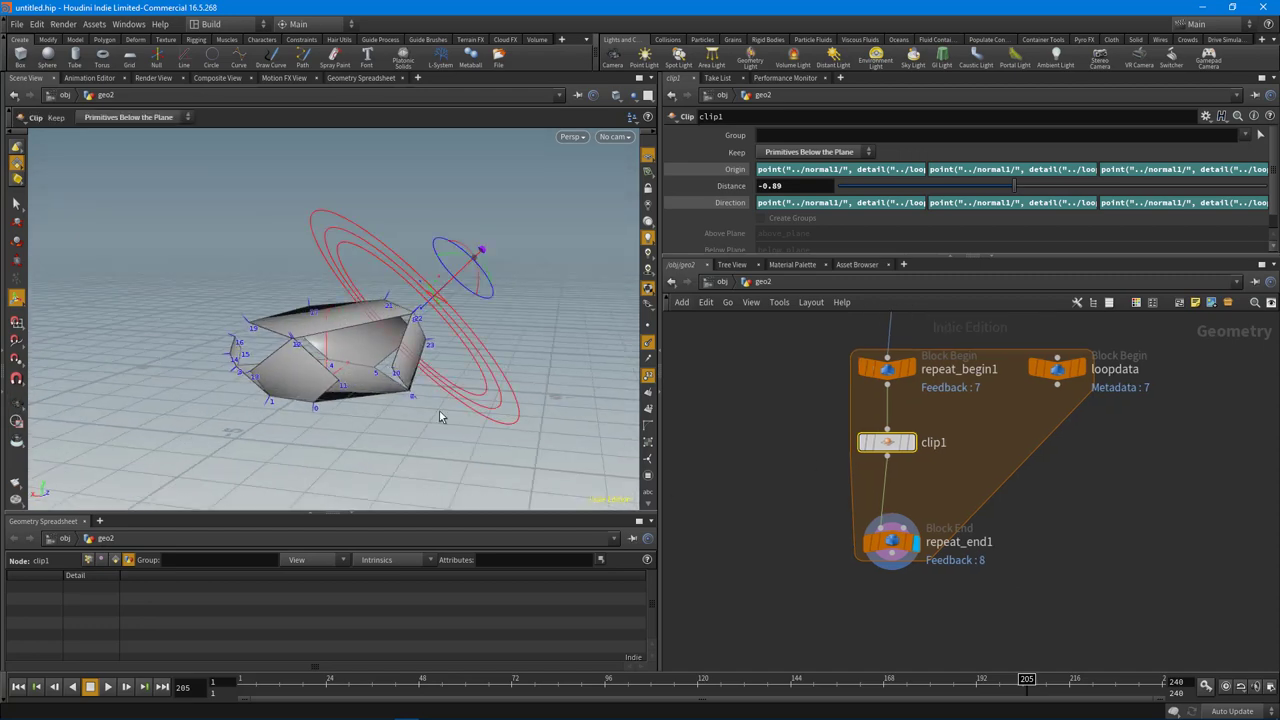
Add a PolyFill node to the network between clip1 and repeat_end1
{"action": "key", "text": "Tab"}
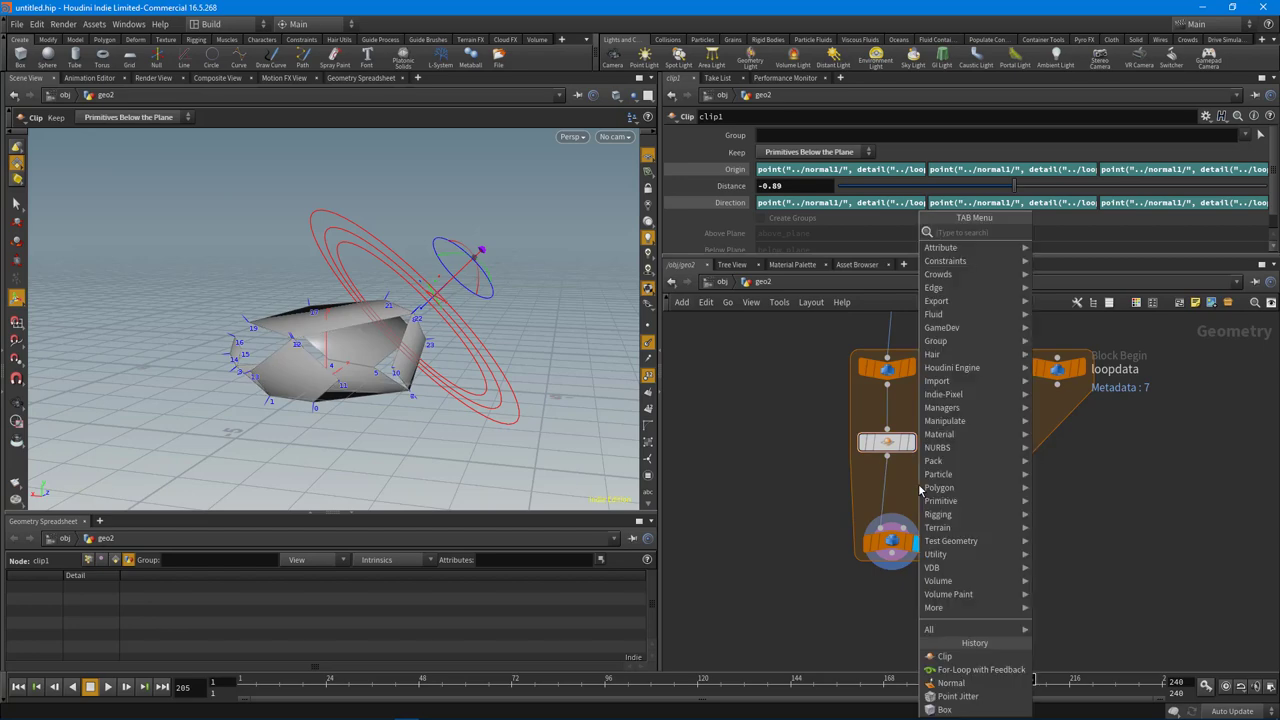
{"action": "type", "text": "poly"}
{"action": "key", "text": "Down"}
{"action": "key", "text": "Down"}
{"action": "key", "text": "Down"}
{"action": "key", "text": "Down"}
{"action": "key", "text": "Down"}
{"action": "key", "text": "Down"}
{"action": "key", "text": "Down"}
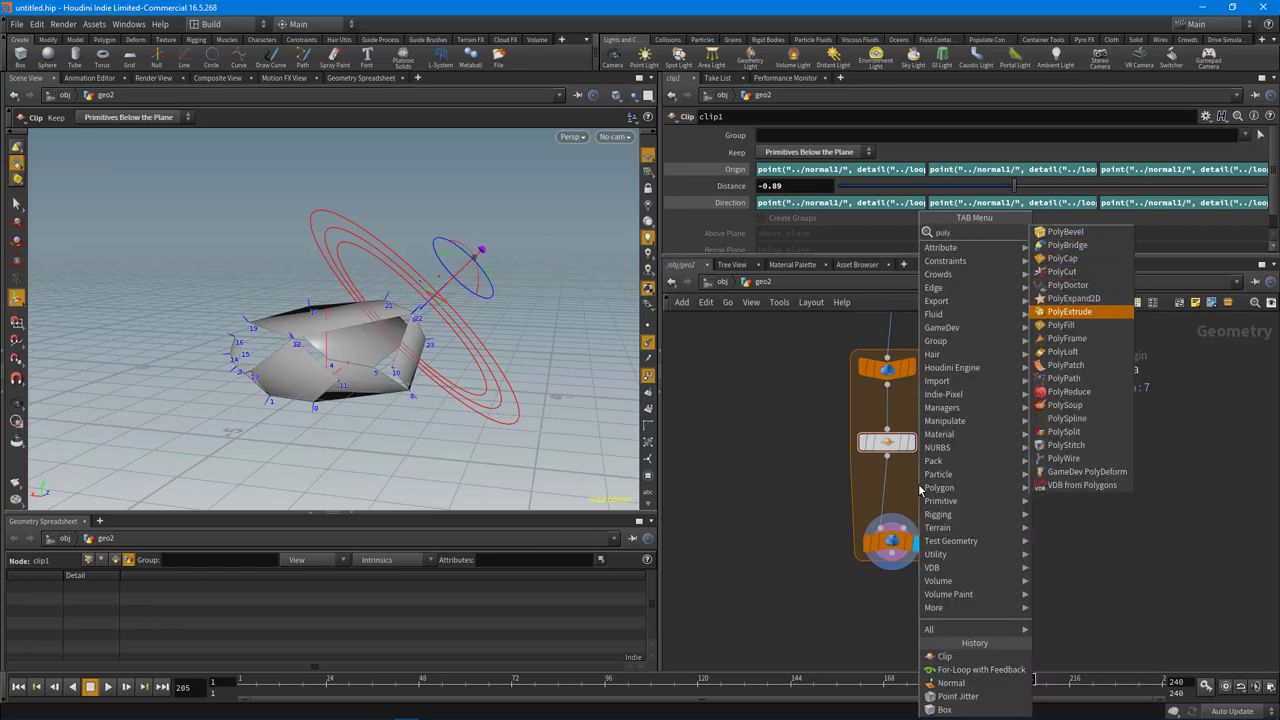
{"action": "key", "text": "Return"}
{"action": "left_click", "coordinate": [920, 488]}
Wire clip1 into polyfill1 and polyfill1 into repeat_end1, lining the node up in the chain
{"action": "scroll", "coordinate": [920, 487], "scroll_direction": "up", "scroll_amount": 2}
{"action": "scroll", "coordinate": [920, 488], "scroll_direction": "up", "scroll_amount": 1}
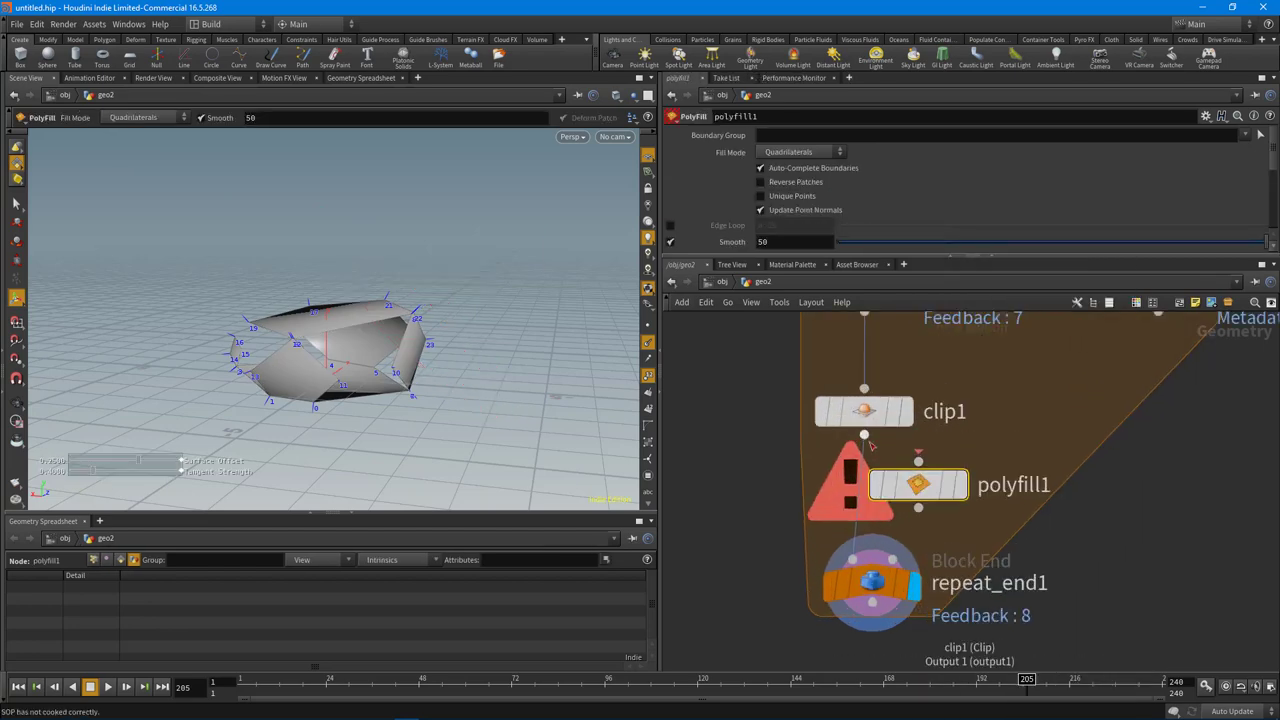
{"action": "left_click", "coordinate": [864, 434]}
{"action": "left_click", "coordinate": [918, 462]}
{"action": "left_click", "coordinate": [918, 508]}
{"action": "left_click", "coordinate": [853, 560]}
{"action": "left_click_drag", "start_coordinate": [912, 500], "coordinate": [858, 510]}
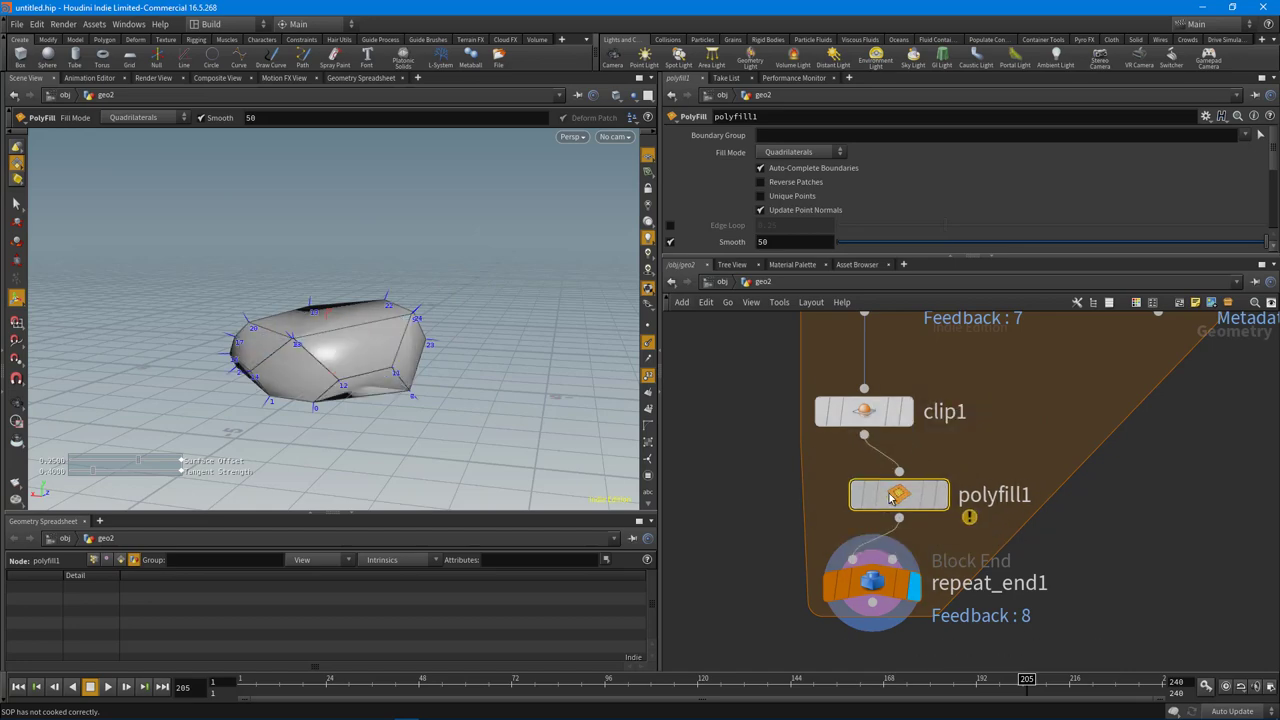
Display polyfill1, set its Fill Mode to Single Polygon and inspect the closed faces
{"action": "key", "text": "Escape"}
{"action": "left_click_drag", "start_coordinate": [343, 312], "coordinate": [90, 420]}
{"action": "left_click", "coordinate": [906, 494]}
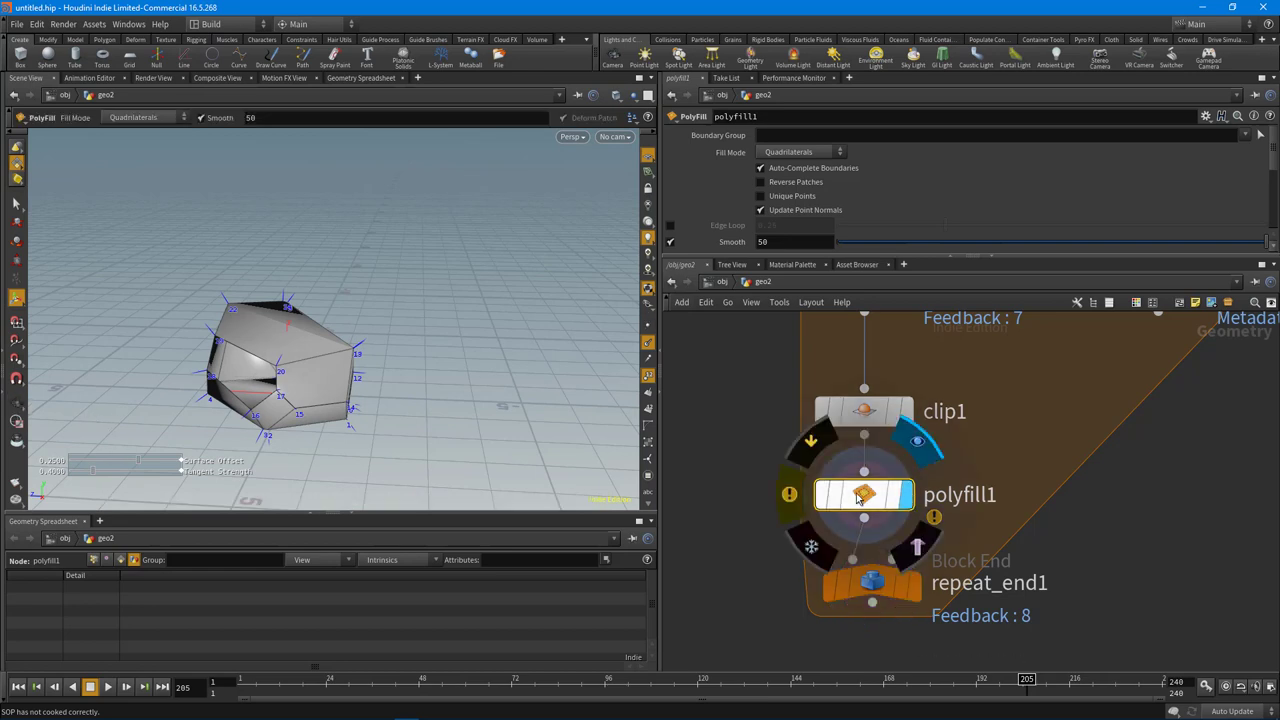
{"action": "left_click", "coordinate": [814, 154]}
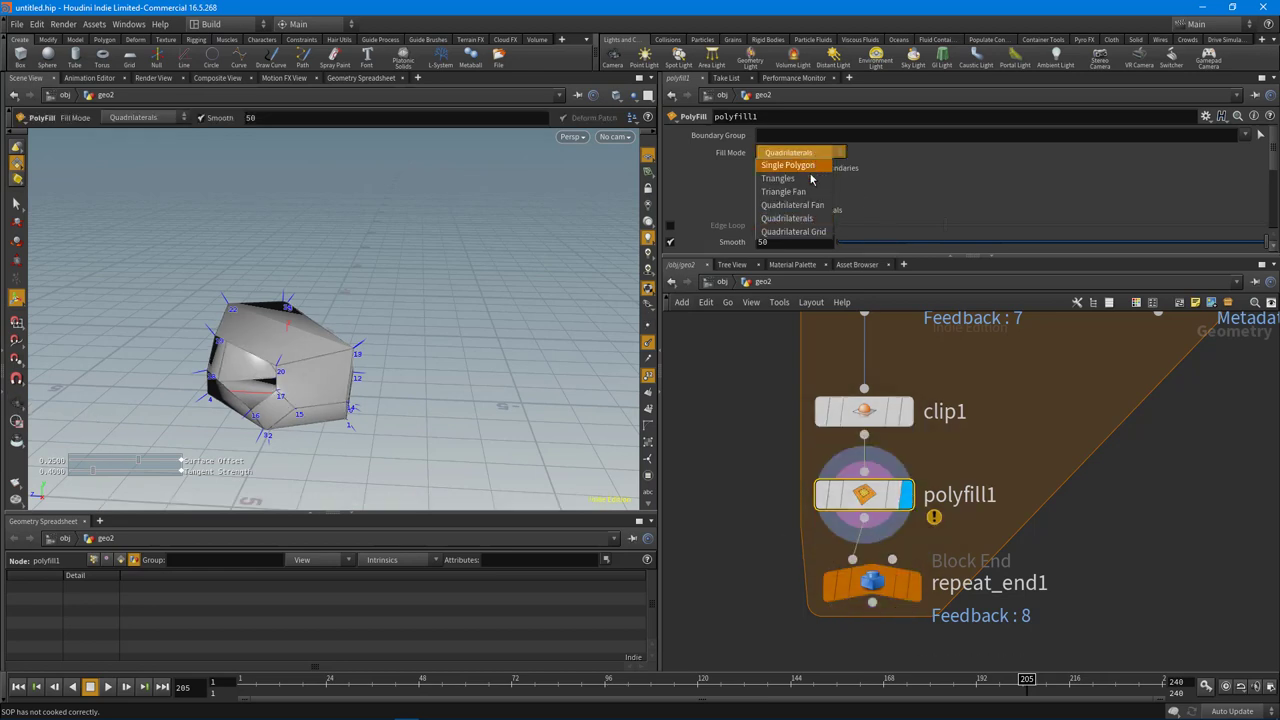
{"action": "left_click", "coordinate": [790, 165]}
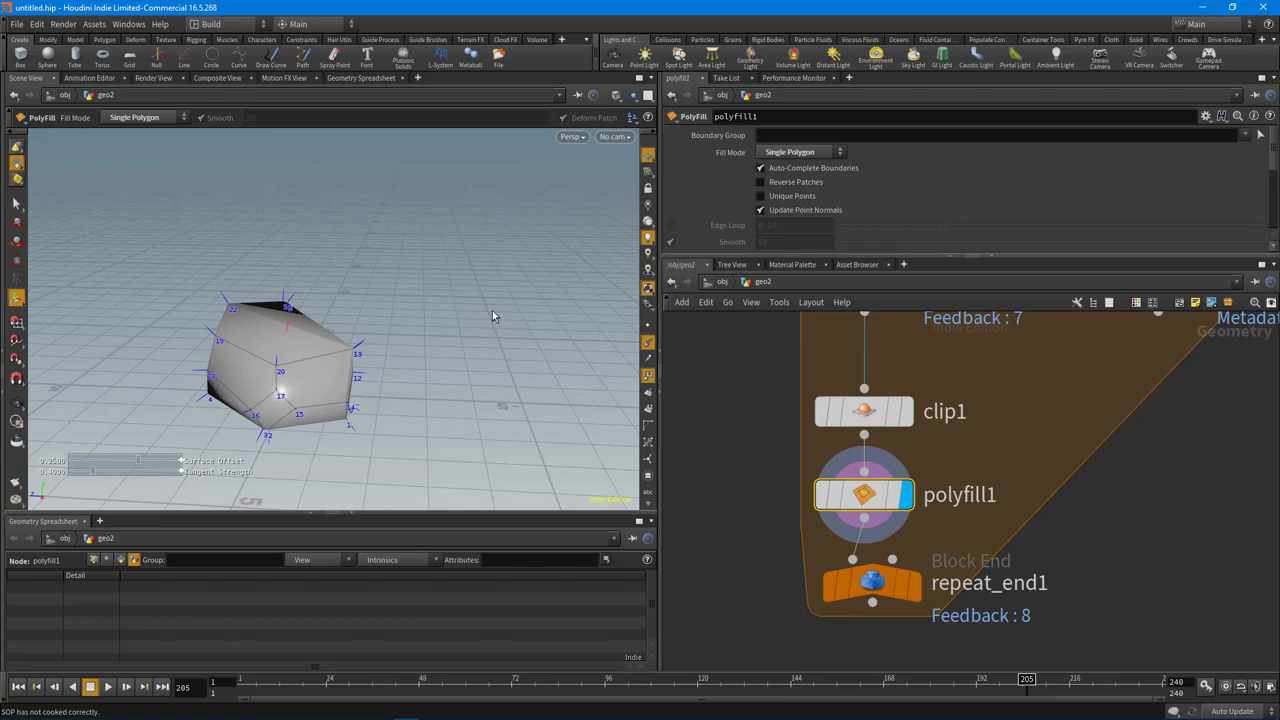
{"action": "left_click_drag", "start_coordinate": [474, 351], "coordinate": [348, 331], "text": "alt"}
{"action": "key", "text": "Escape"}
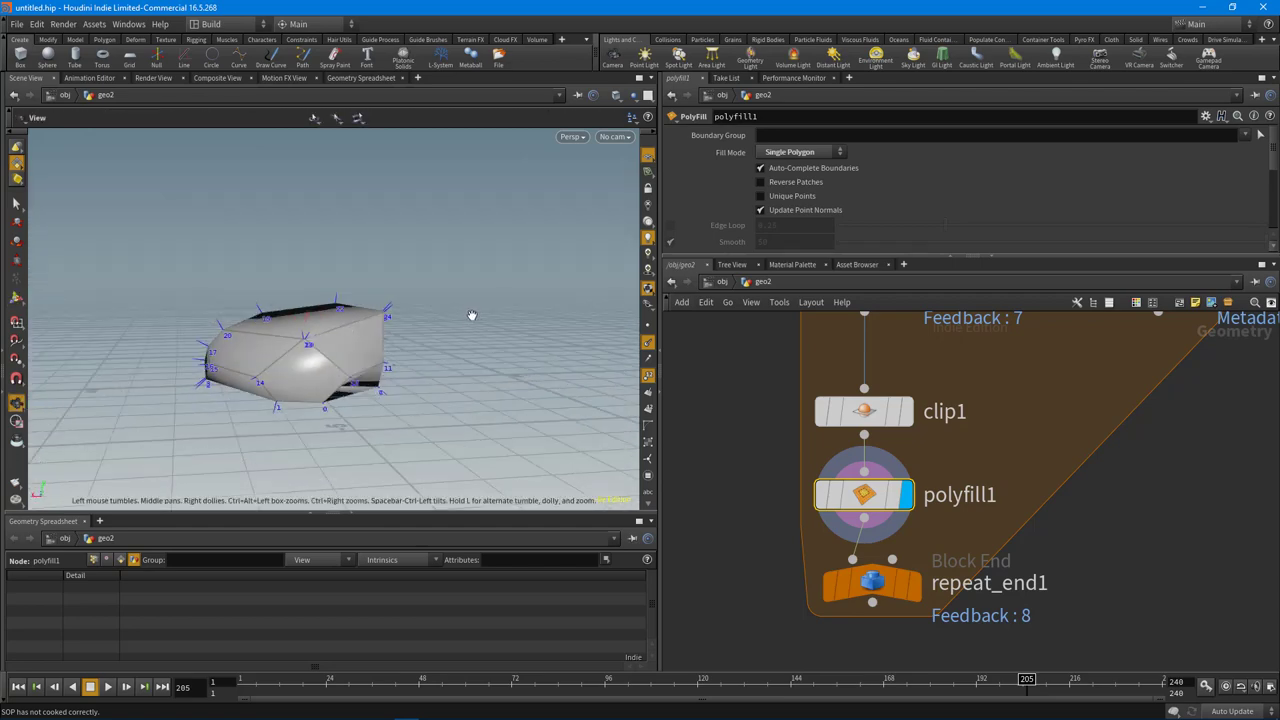
{"action": "mouse_move", "coordinate": [471, 314]}
{"action": "left_mouse_down"}
{"action": "mouse_move", "coordinate": [214, 229]}
{"action": "mouse_move", "coordinate": [86, 248]}
{"action": "mouse_move", "coordinate": [51, 337]}
{"action": "mouse_move", "coordinate": [429, 366]}
{"action": "mouse_move", "coordinate": [443, 354]}
{"action": "mouse_move", "coordinate": [385, 343]}
{"action": "mouse_move", "coordinate": [509, 354]}
{"action": "mouse_move", "coordinate": [480, 300]}
{"action": "mouse_move", "coordinate": [391, 260]}
{"action": "mouse_move", "coordinate": [457, 310]}
{"action": "left_mouse_up"}
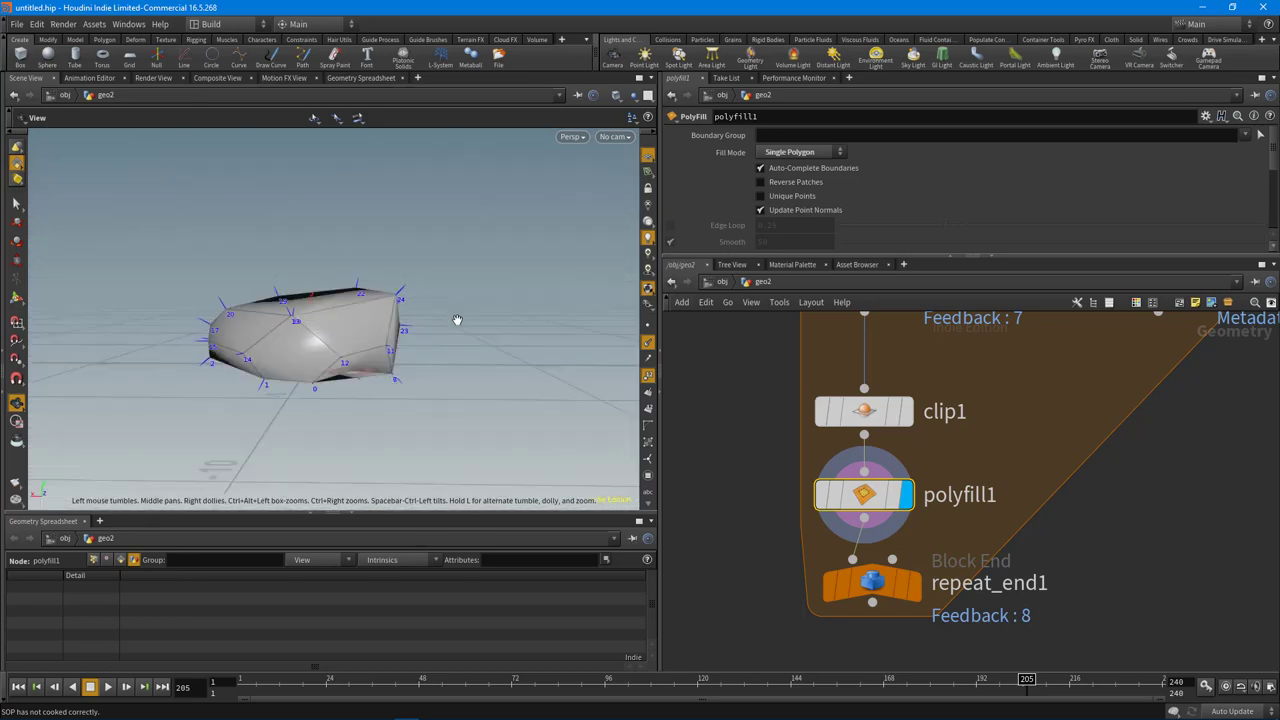
Save the scene to the Desktop as Boluder_Maker
{"action": "key", "text": "ctrl+s"}
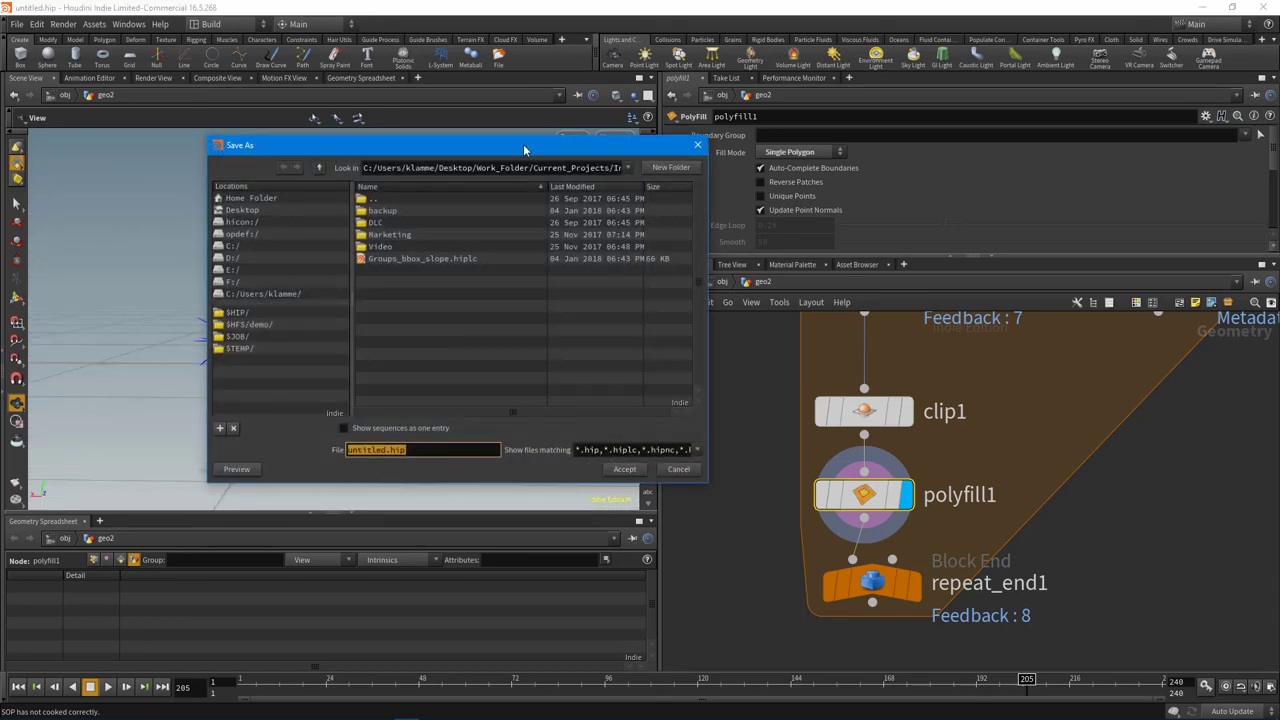
{"action": "left_click_drag", "start_coordinate": [526, 147], "coordinate": [519, 177]}
{"action": "left_click", "coordinate": [248, 227]}
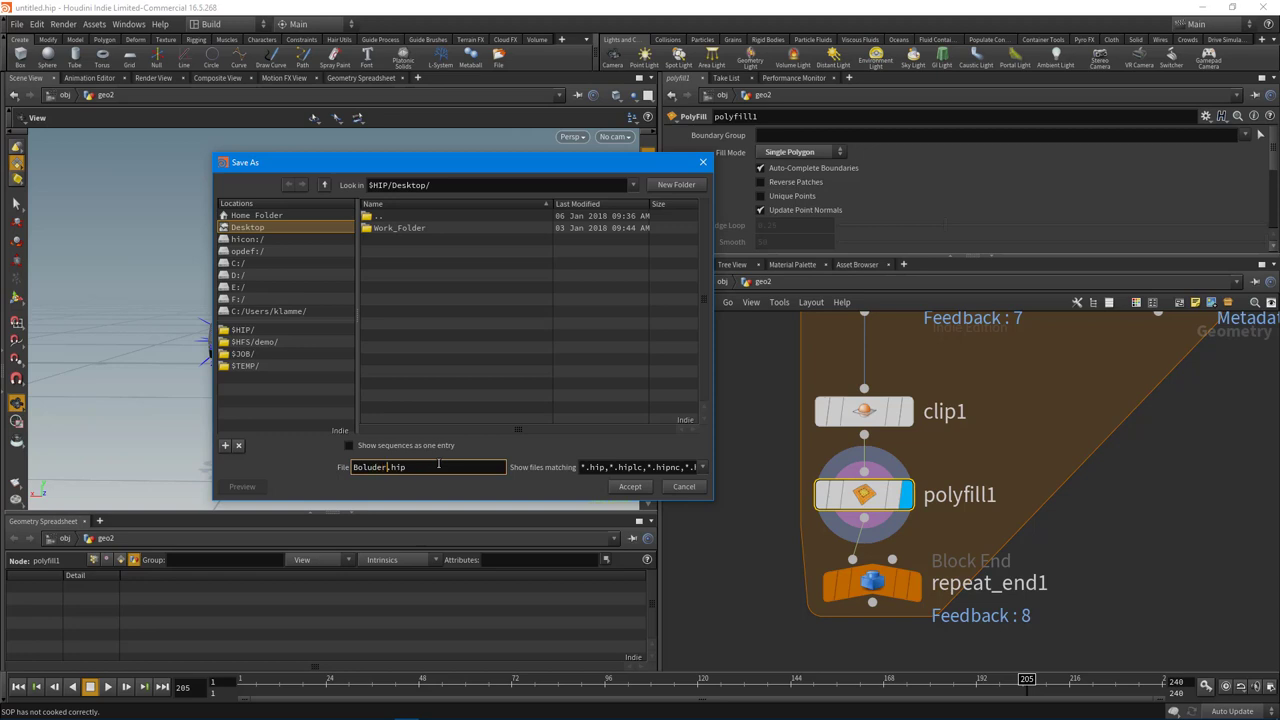
{"action": "key", "text": "Return"}
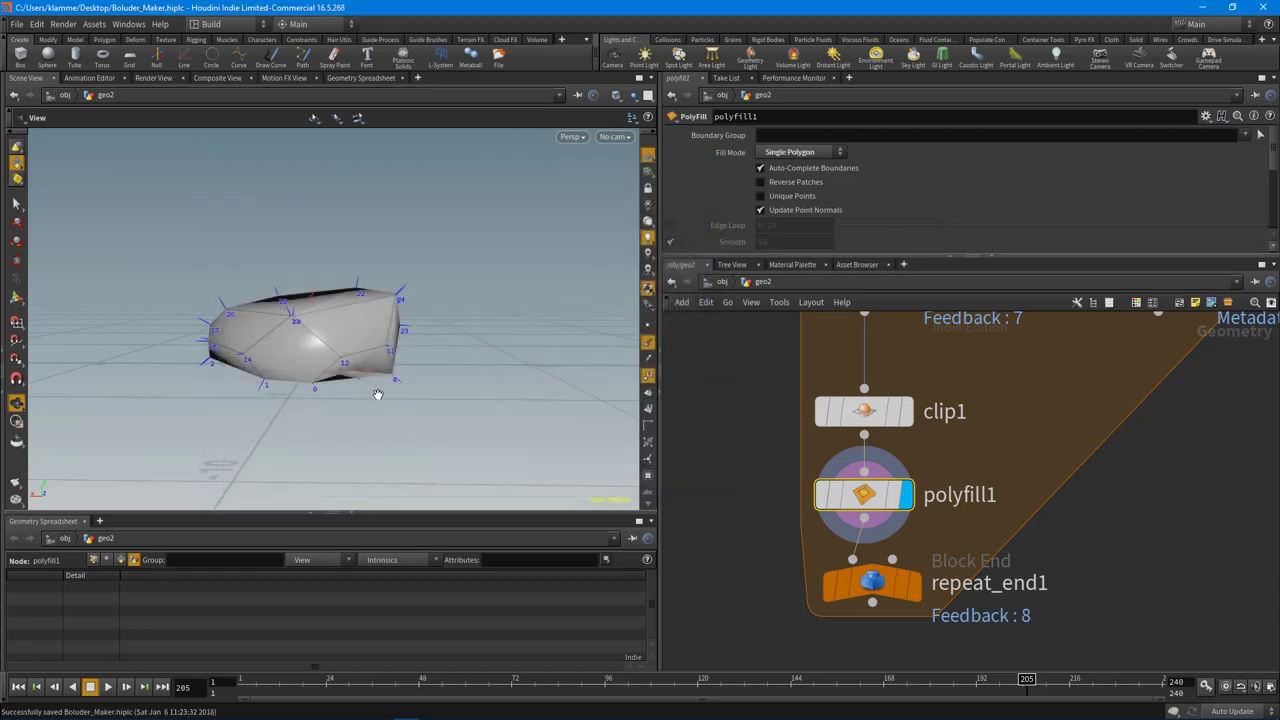
Display repeat_end1, align it beneath polyfill1 and look over the resulting boulder
{"action": "left_click_drag", "start_coordinate": [355, 385], "coordinate": [366, 412]}
{"action": "middle_click_drag", "start_coordinate": [1073, 592], "coordinate": [1058, 533]}
{"action": "left_click", "coordinate": [899, 534]}
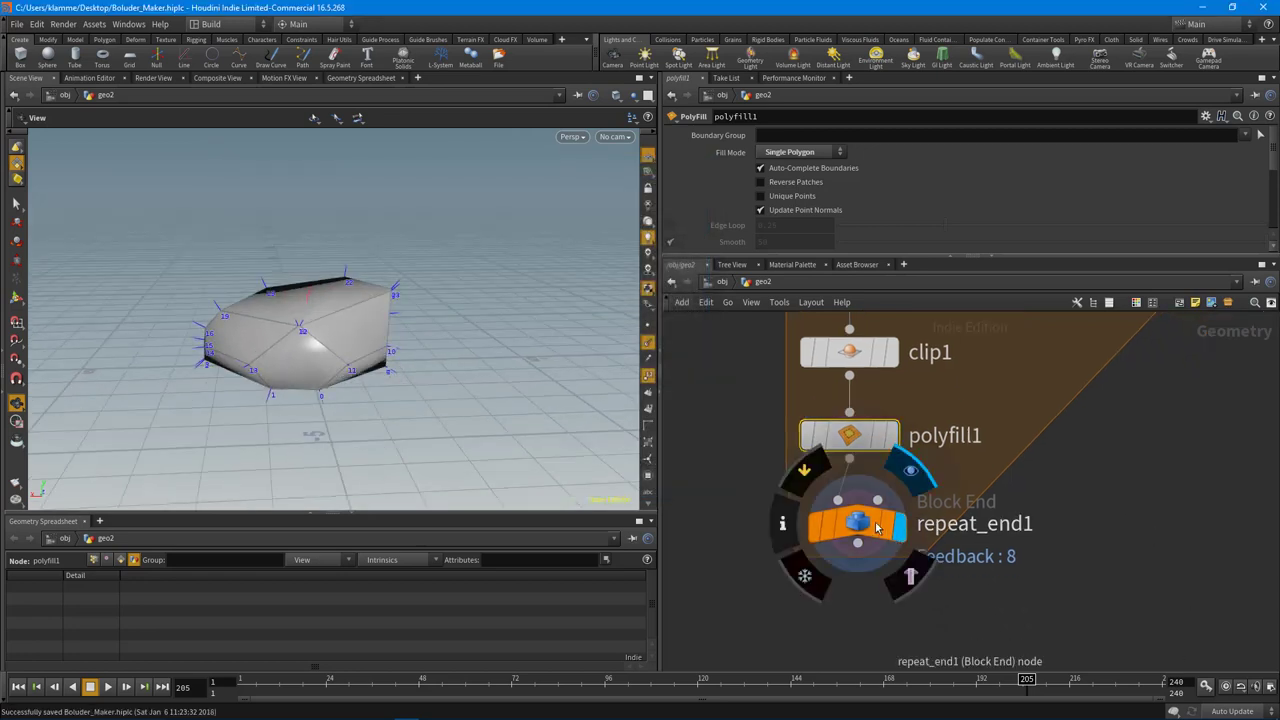
{"action": "left_click_drag", "start_coordinate": [873, 525], "coordinate": [865, 545]}
{"action": "left_click_drag", "start_coordinate": [543, 377], "coordinate": [450, 370]}
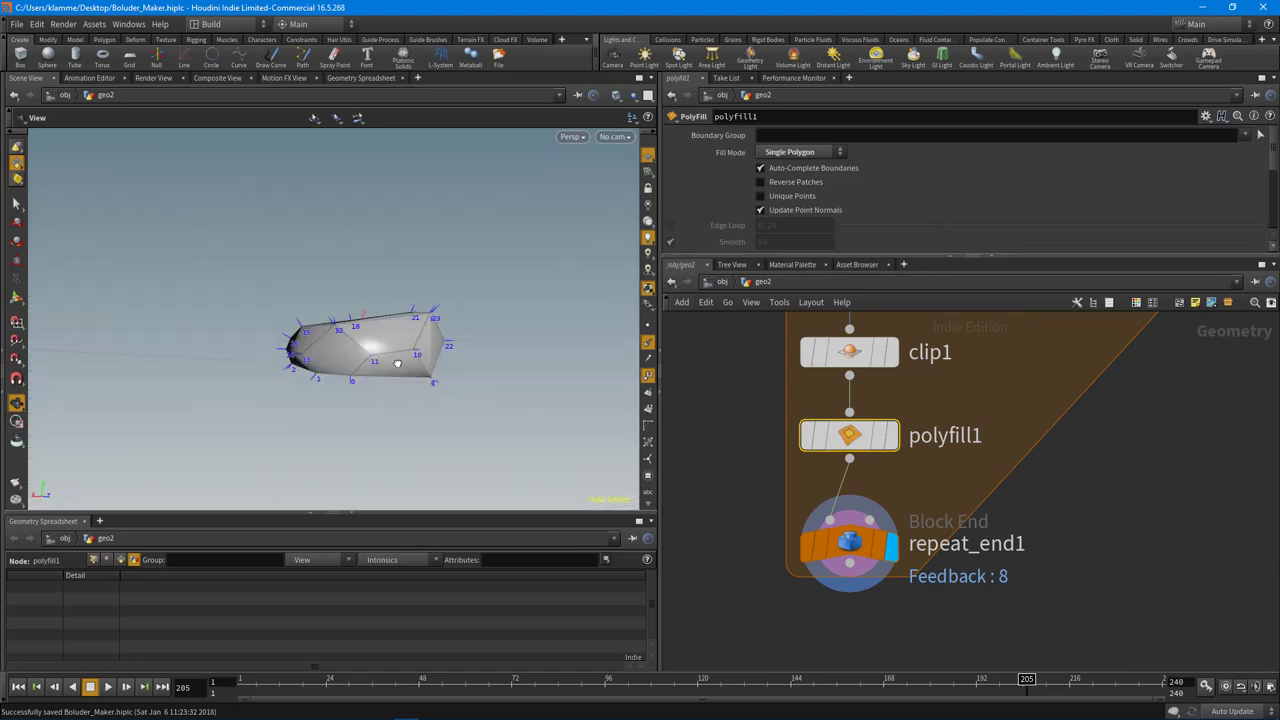
Set clip1's Distance to -0.98
{"action": "middle_click_drag", "start_coordinate": [850, 330], "coordinate": [863, 406]}
{"action": "left_click", "coordinate": [865, 428]}
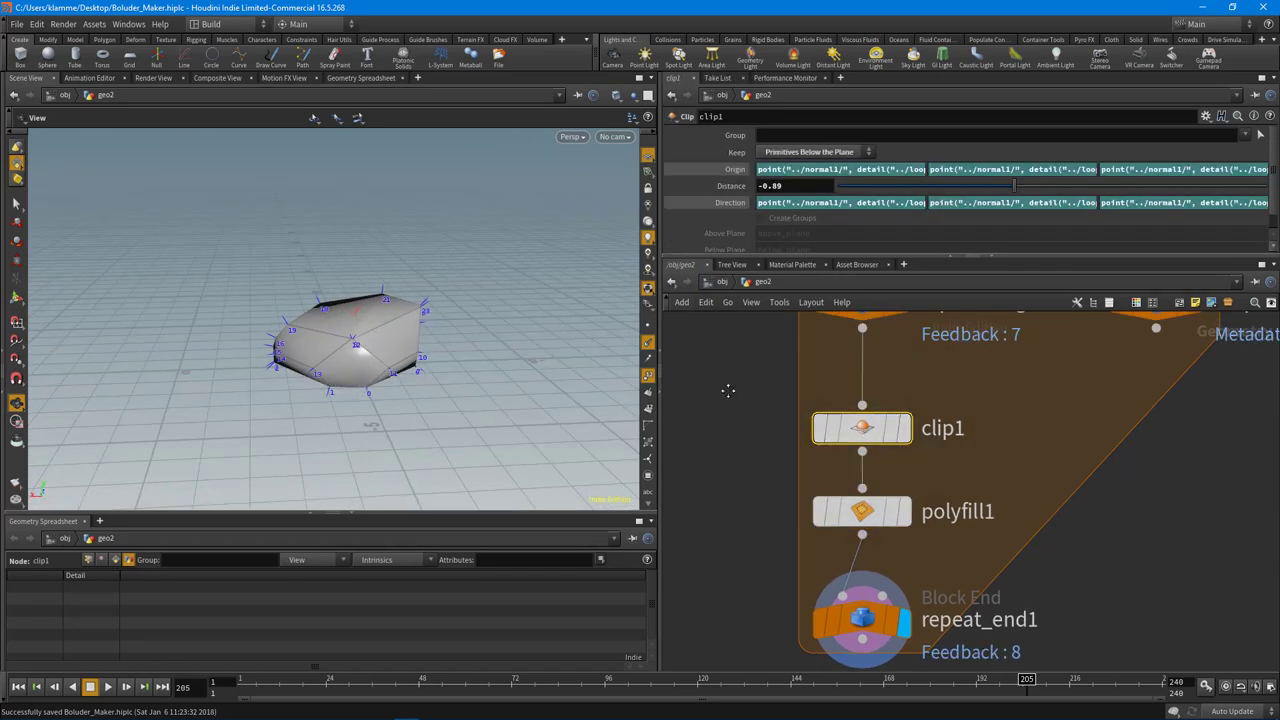
{"action": "middle_click_drag", "start_coordinate": [726, 389], "coordinate": [730, 413]}
{"action": "left_click_drag", "start_coordinate": [1004, 193], "coordinate": [1012, 203]}
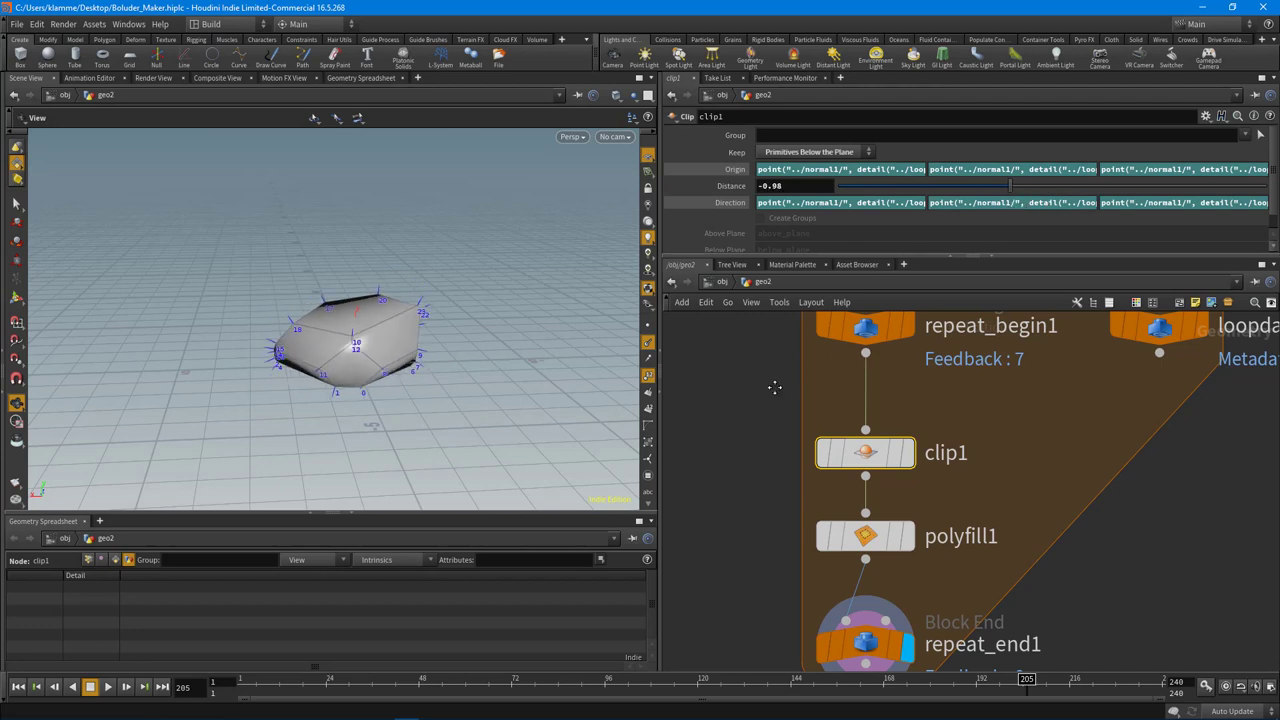
Set pointjitter1's Seed to 1.64 to vary the boulder's shape
{"action": "scroll", "coordinate": [790, 470], "scroll_direction": "down", "scroll_amount": 5}
{"action": "middle_click_drag", "start_coordinate": [775, 388], "coordinate": [801, 498]}
{"action": "scroll", "coordinate": [841, 427], "scroll_direction": "up", "scroll_amount": 3}
{"action": "left_click", "coordinate": [861, 421]}
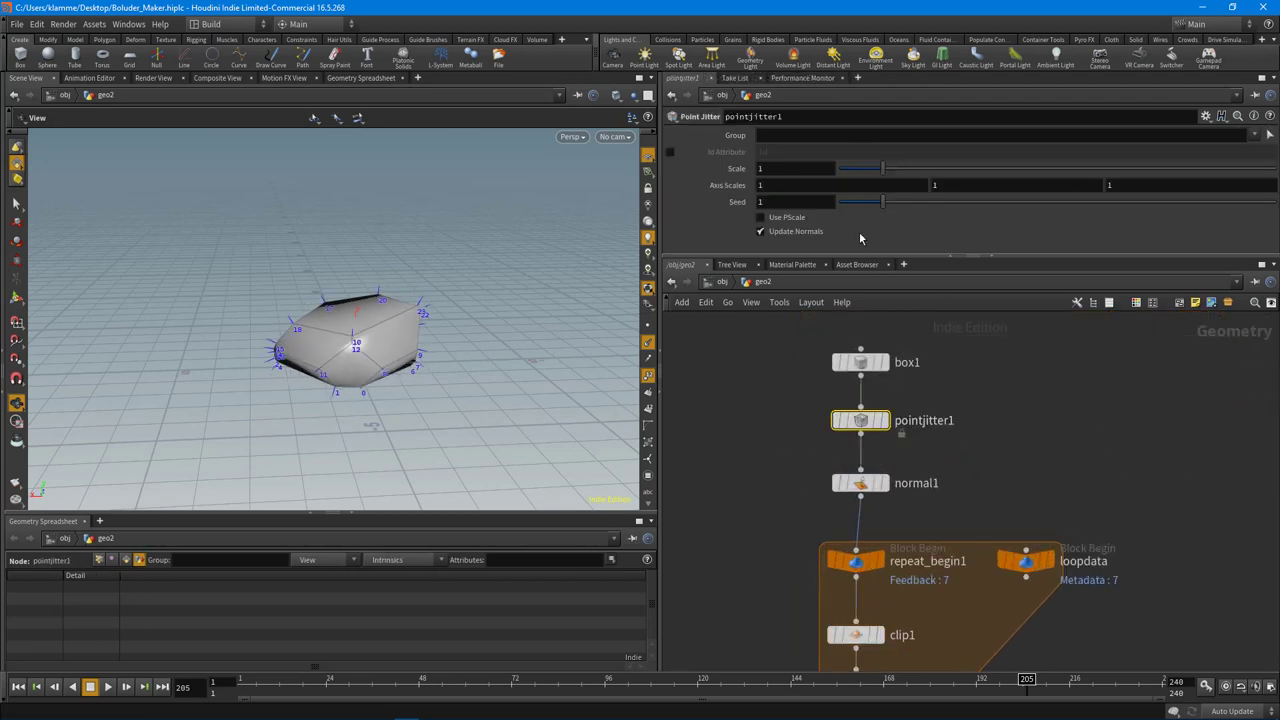
{"action": "left_click_drag", "start_coordinate": [882, 204], "coordinate": [911, 210]}
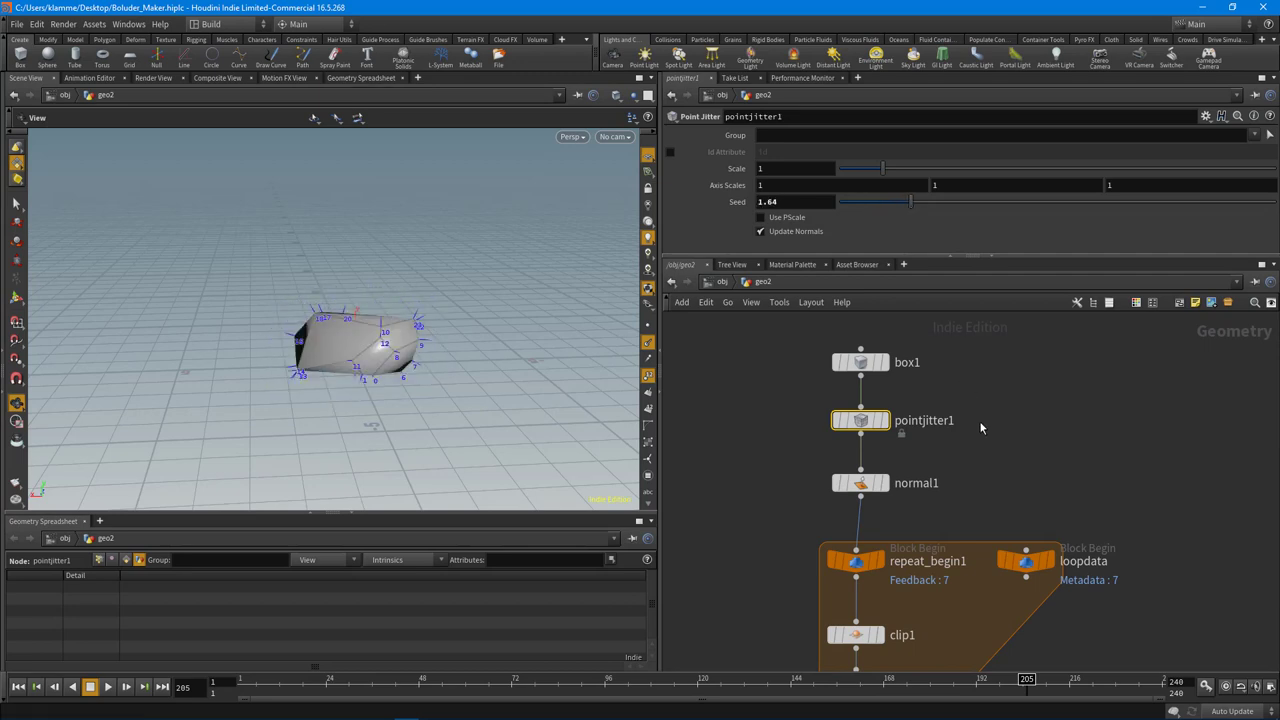
Set clip1's Distance to -0.81 and inspect the boulder up close from another side
{"action": "middle_click_drag", "start_coordinate": [980, 428], "coordinate": [1004, 342]}
{"action": "left_click", "coordinate": [881, 549]}
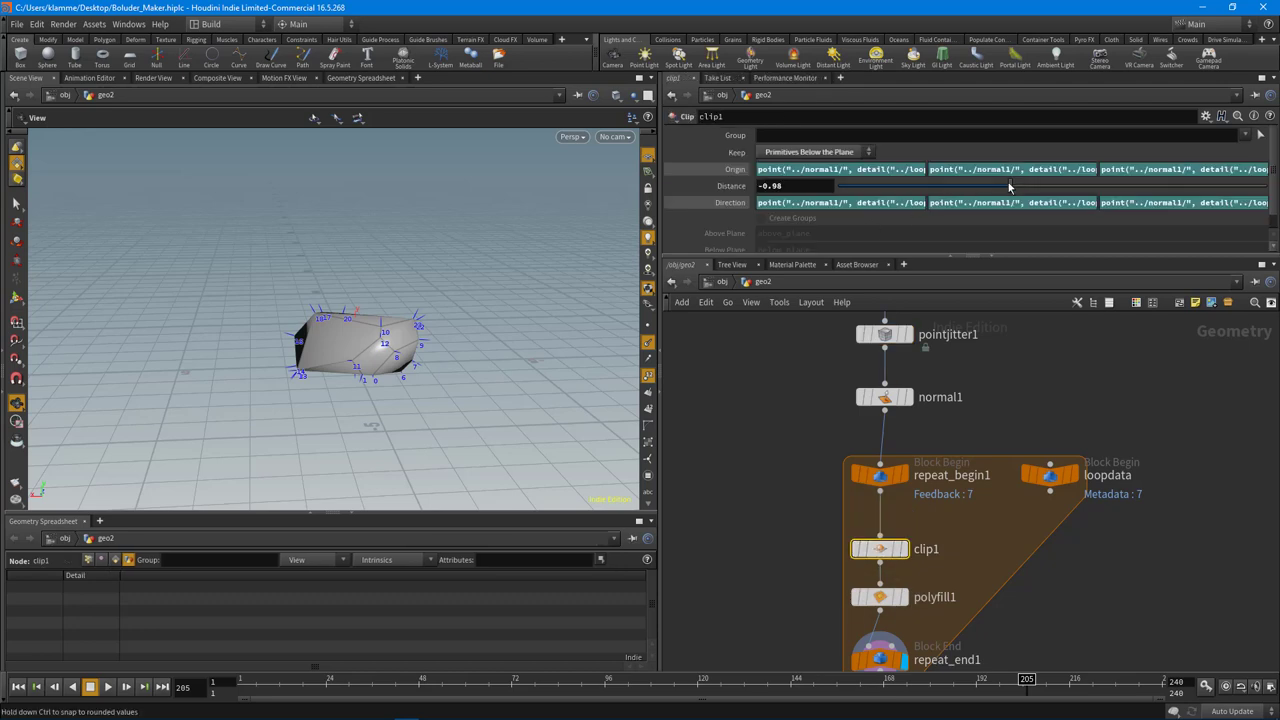
{"action": "mouse_move", "coordinate": [1008, 182]}
{"action": "left_mouse_down"}
{"action": "mouse_move", "coordinate": [1045, 183]}
{"action": "mouse_move", "coordinate": [1017, 187]}
{"action": "left_mouse_up"}
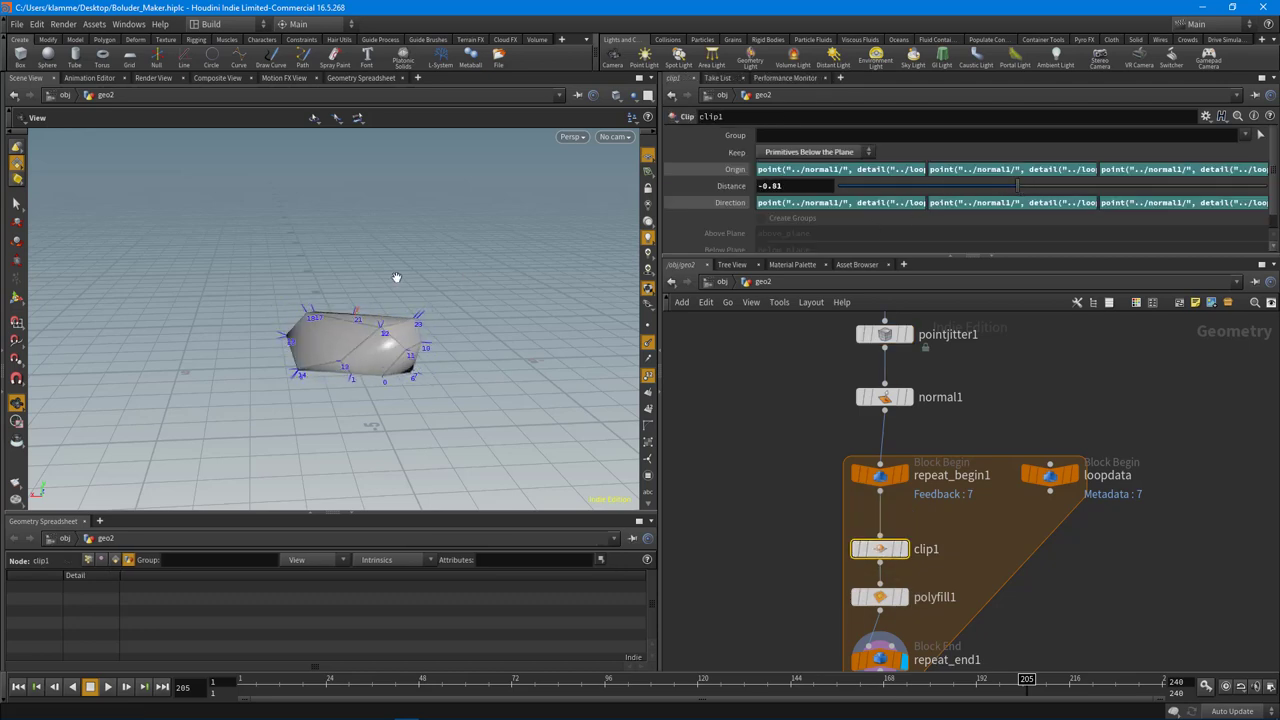
{"action": "left_click_drag", "start_coordinate": [380, 333], "coordinate": [408, 325]}
{"action": "right_click_drag", "start_coordinate": [408, 325], "coordinate": [460, 371]}
{"action": "left_click_drag", "start_coordinate": [460, 371], "coordinate": [282, 353]}
{"action": "middle_click_drag", "start_coordinate": [793, 467], "coordinate": [792, 454]}
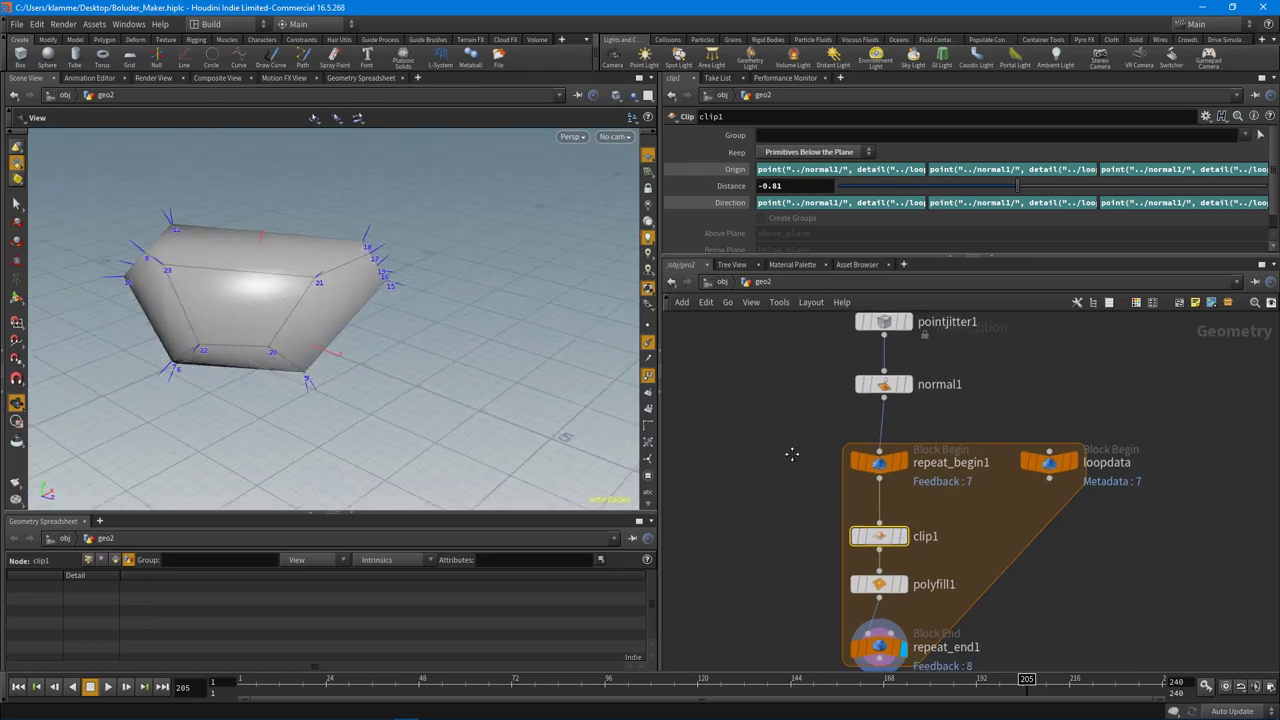
Add a Resample node below repeat_end1, wire repeat_end1 into it and display it
{"action": "scroll", "coordinate": [797, 511], "scroll_direction": "down", "scroll_amount": 5}
{"action": "key", "text": "Tab"}
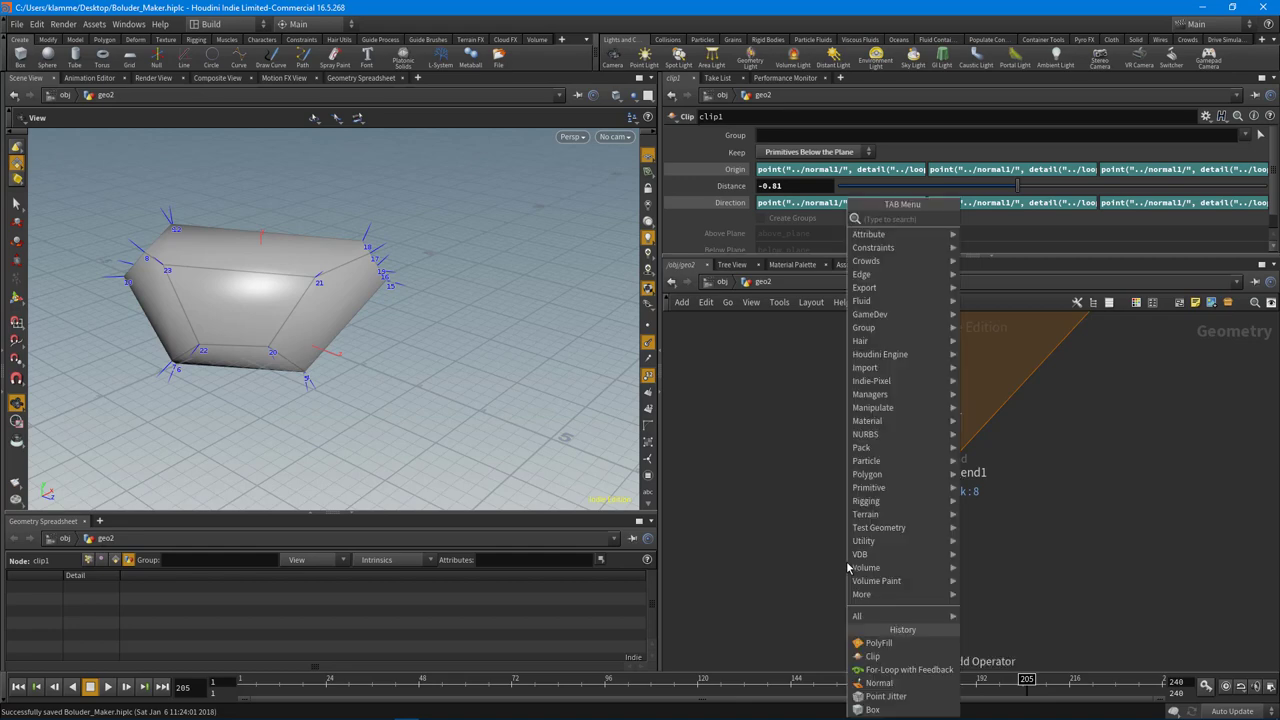
{"action": "type", "text": "resa"}
{"action": "key", "text": "Return"}
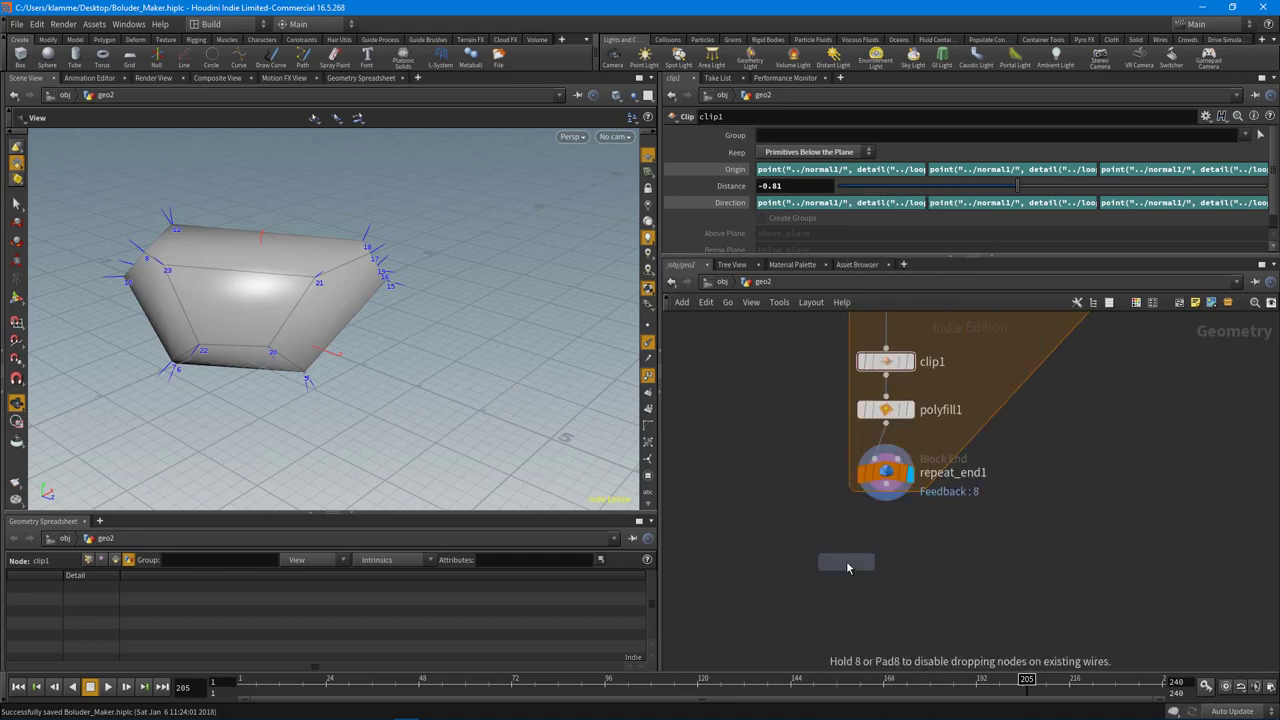
{"action": "left_click", "coordinate": [882, 558]}
{"action": "left_click", "coordinate": [907, 438]}
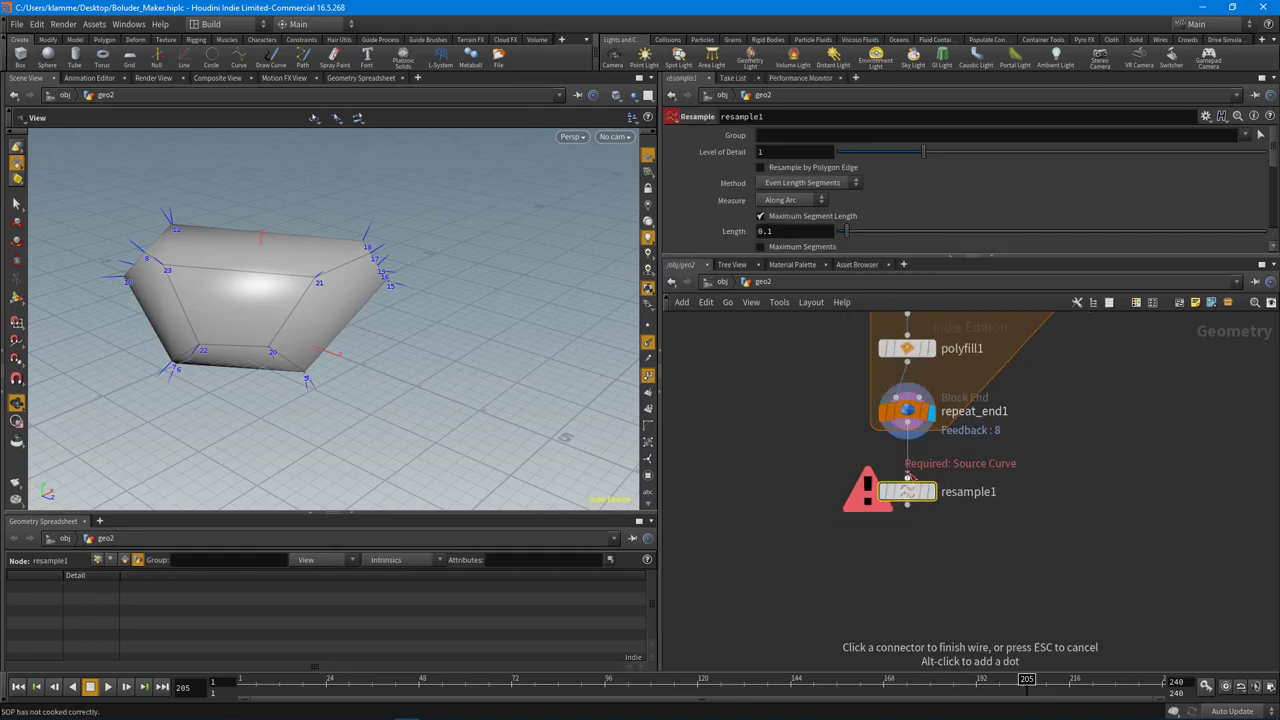
{"action": "left_click", "coordinate": [935, 500]}
{"action": "left_click", "coordinate": [936, 500]}
Enable Resample by Polygon Edge on resample1, set its Length to 0.506 and look over the resampled boulder
{"action": "left_click_drag", "start_coordinate": [286, 251], "coordinate": [401, 301]}
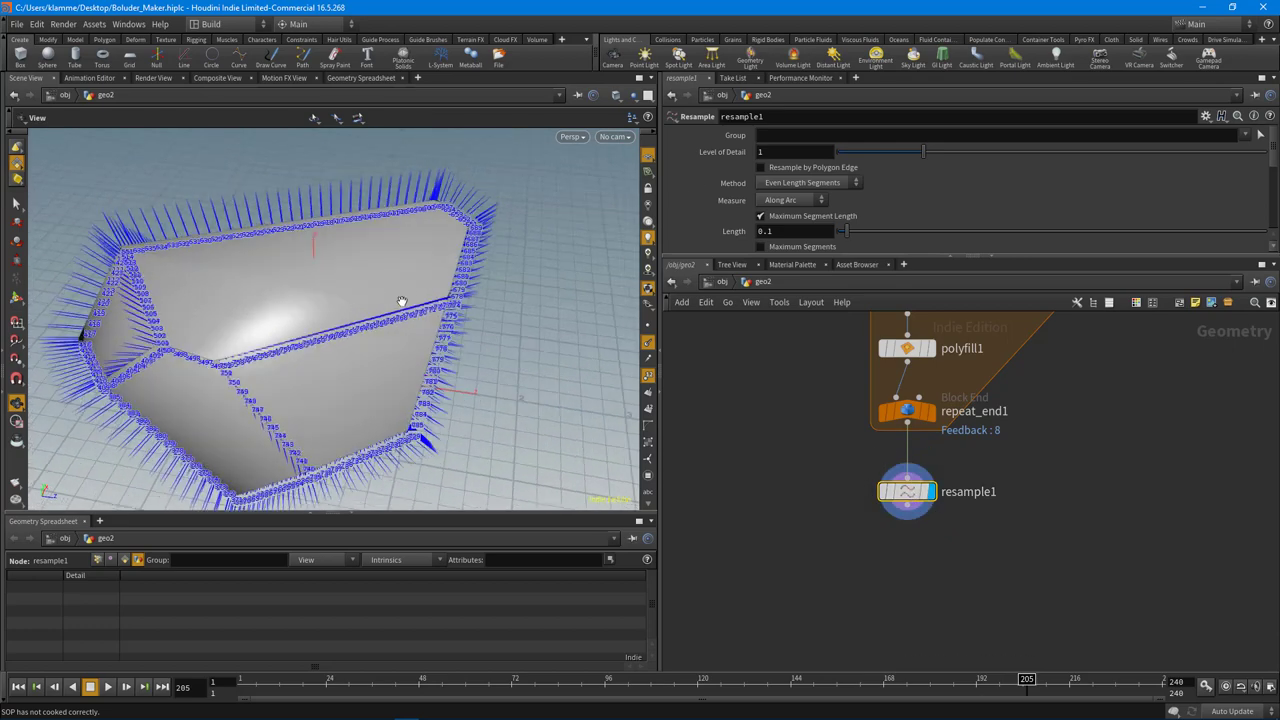
{"action": "left_click", "coordinate": [785, 169]}
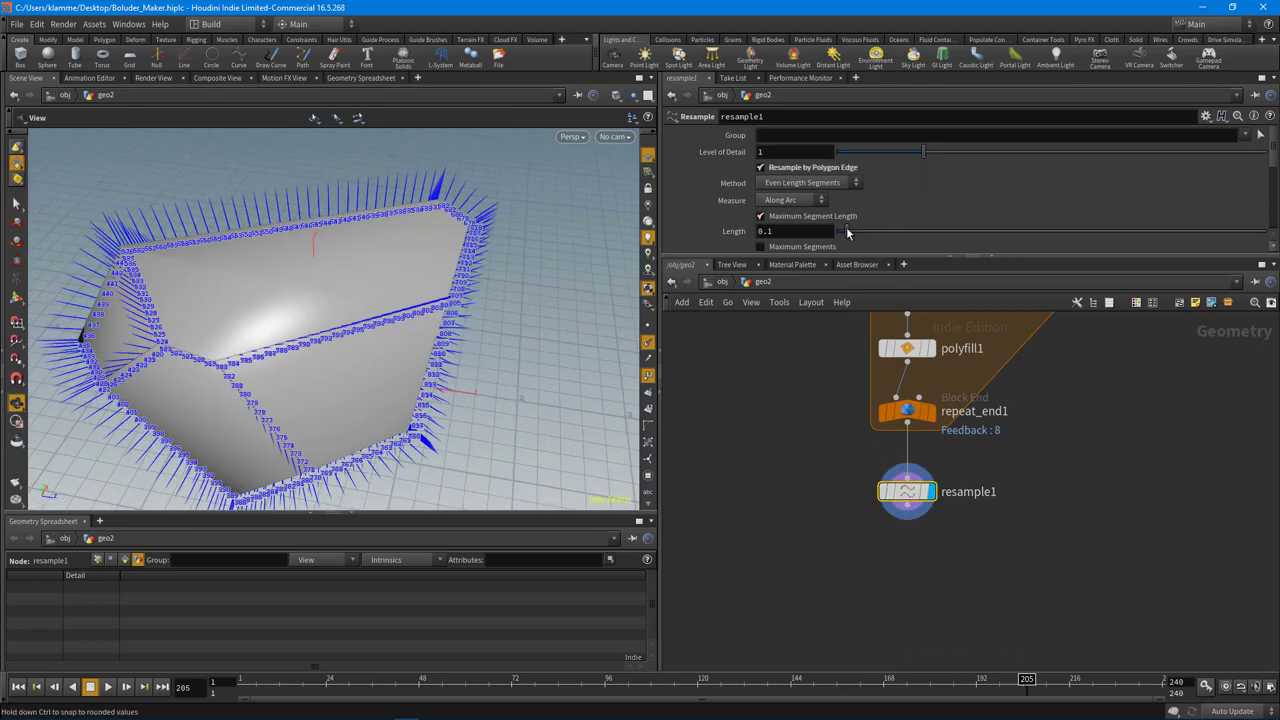
{"action": "left_click_drag", "start_coordinate": [846, 232], "coordinate": [886, 236]}
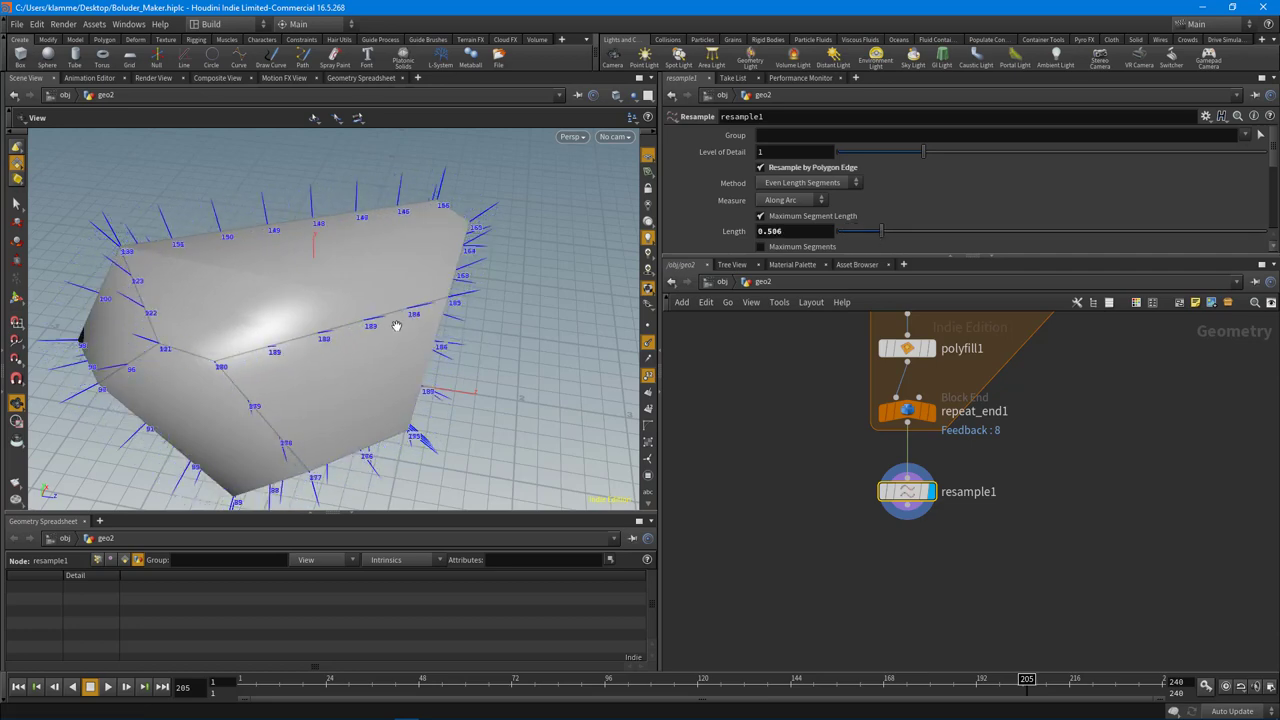
{"action": "left_click_drag", "start_coordinate": [396, 326], "coordinate": [356, 279]}
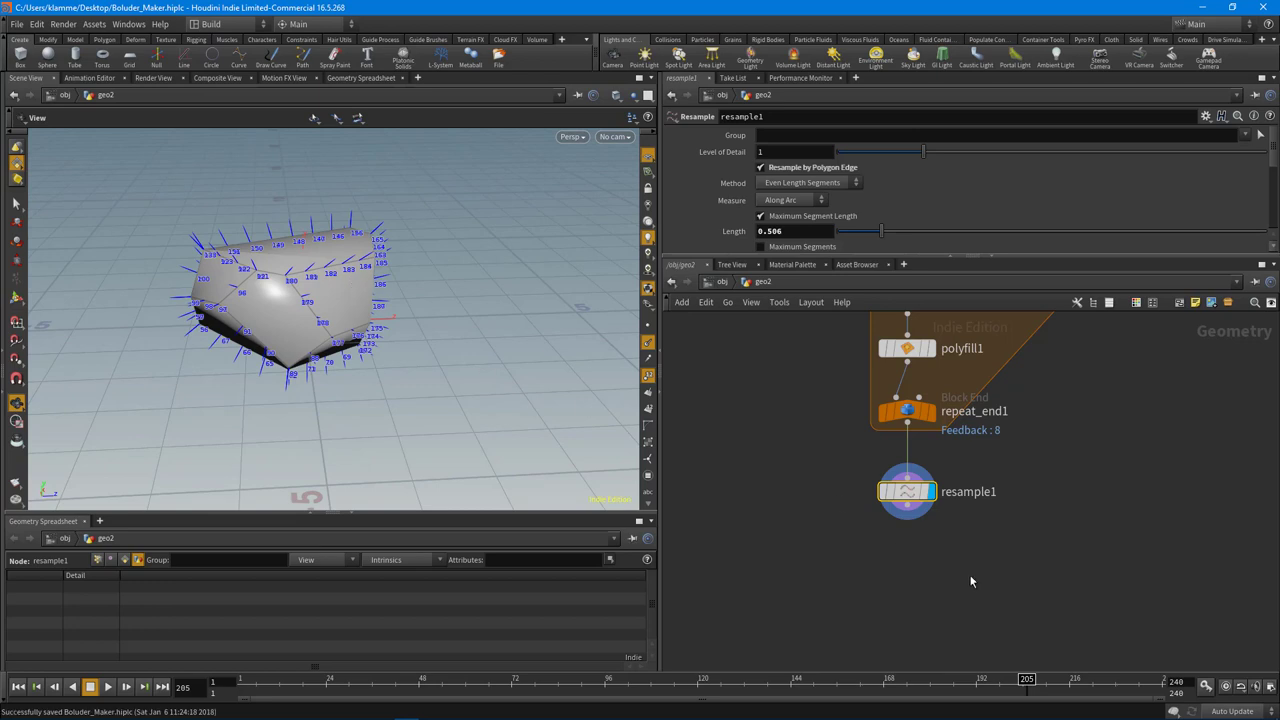
Add a Point Jitter node below resample1, feed it from resample1 and display it
{"action": "middle_click_drag", "start_coordinate": [927, 585], "coordinate": [914, 543]}
{"action": "left_click", "coordinate": [914, 543]}
{"action": "middle_click_drag", "start_coordinate": [1012, 546], "coordinate": [979, 517]}
{"action": "key", "text": "Tab"}
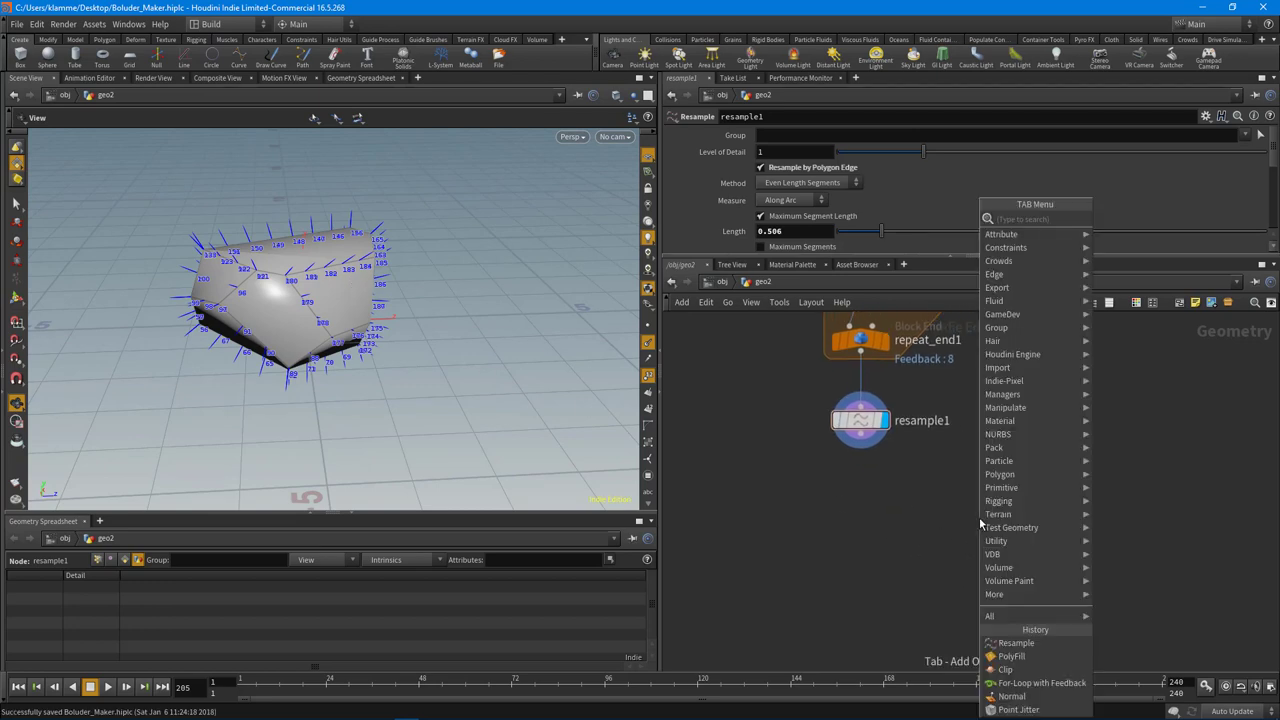
{"action": "type", "text": "point"}
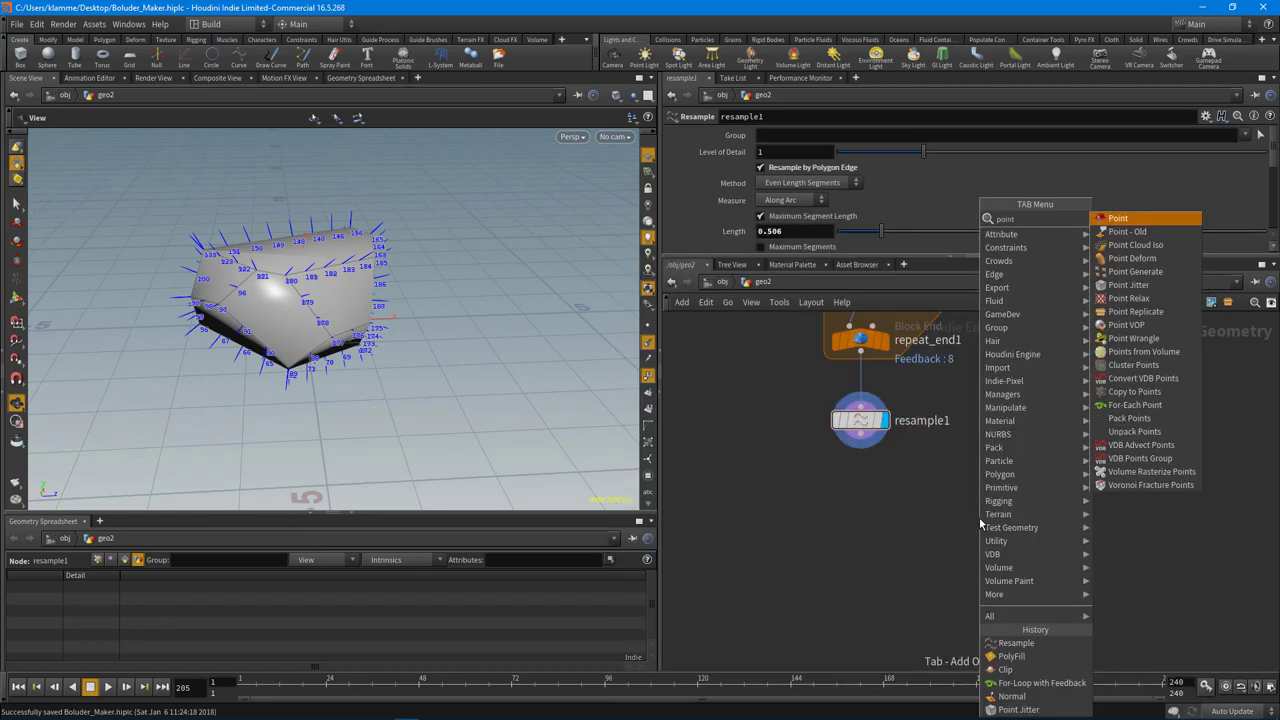
{"action": "left_click", "coordinate": [1120, 288]}
{"action": "left_click", "coordinate": [921, 524]}
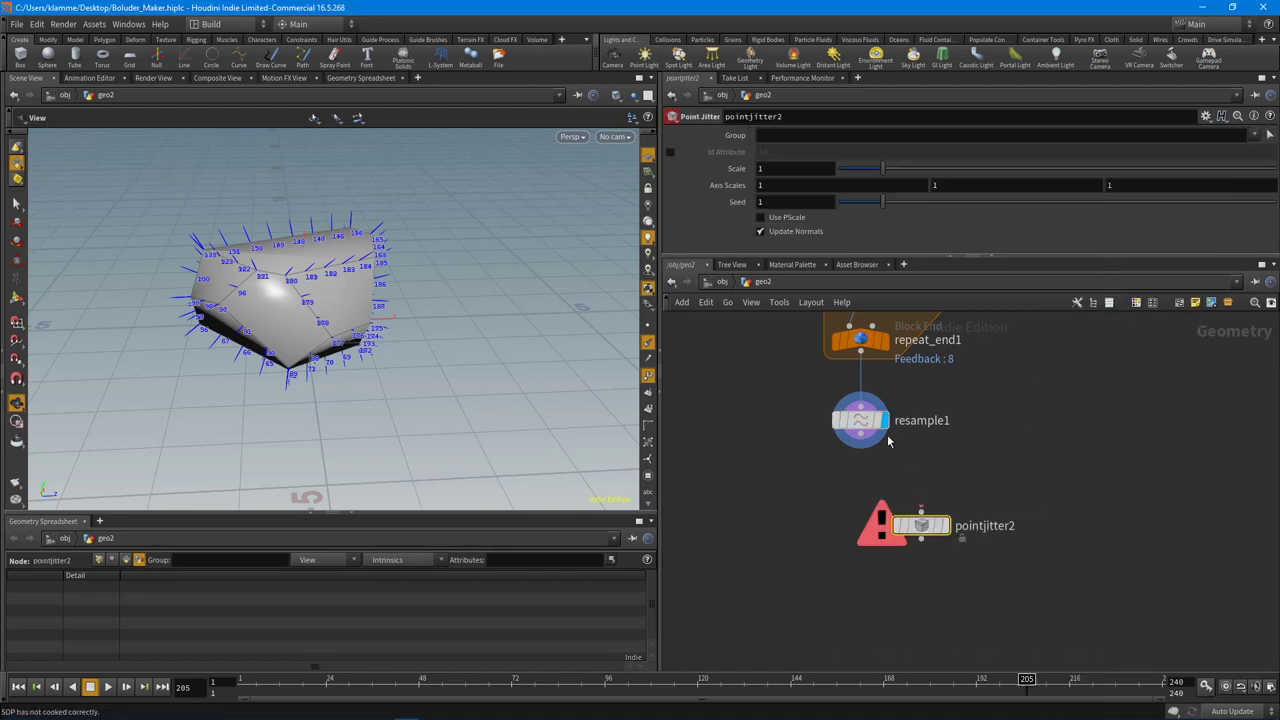
{"action": "left_click_drag", "start_coordinate": [903, 482], "coordinate": [870, 503]}
{"action": "left_click", "coordinate": [945, 525]}
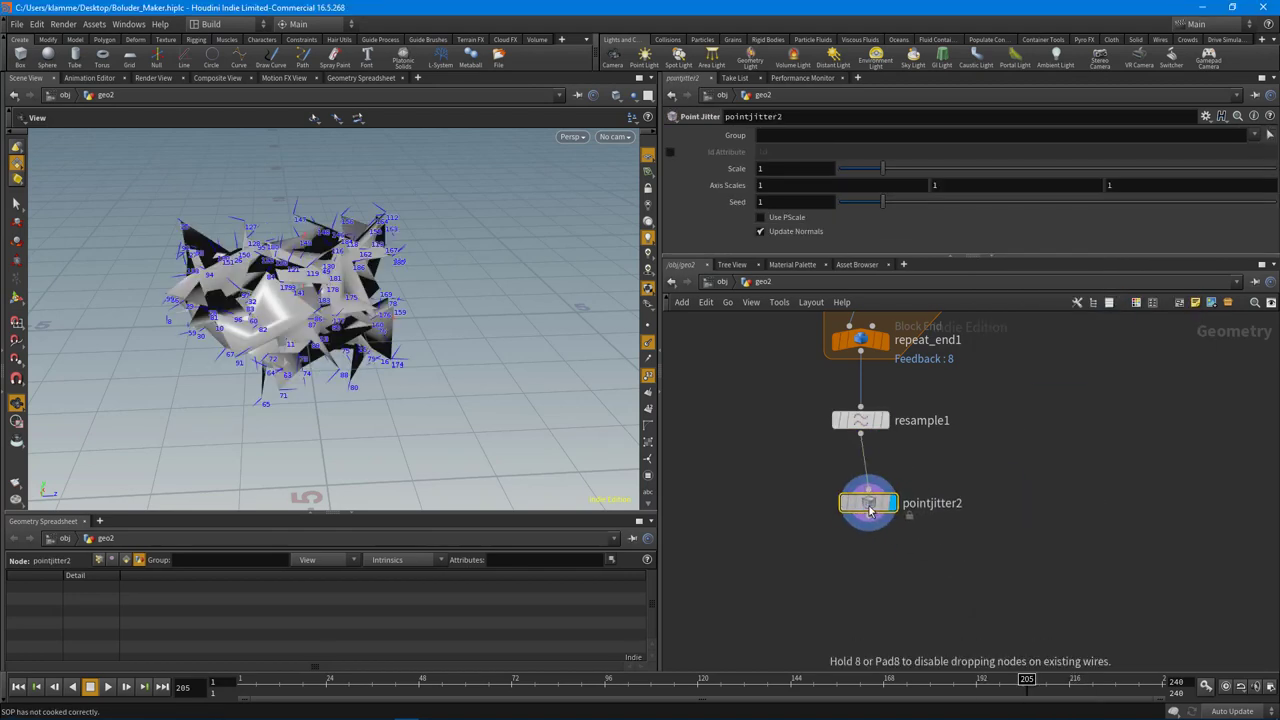
Set pointjitter2's Scale to 0.02 and examine the boulder's edges up close
{"action": "left_click_drag", "start_coordinate": [888, 174], "coordinate": [839, 174]}
{"action": "left_click_drag", "start_coordinate": [518, 272], "coordinate": [391, 331]}
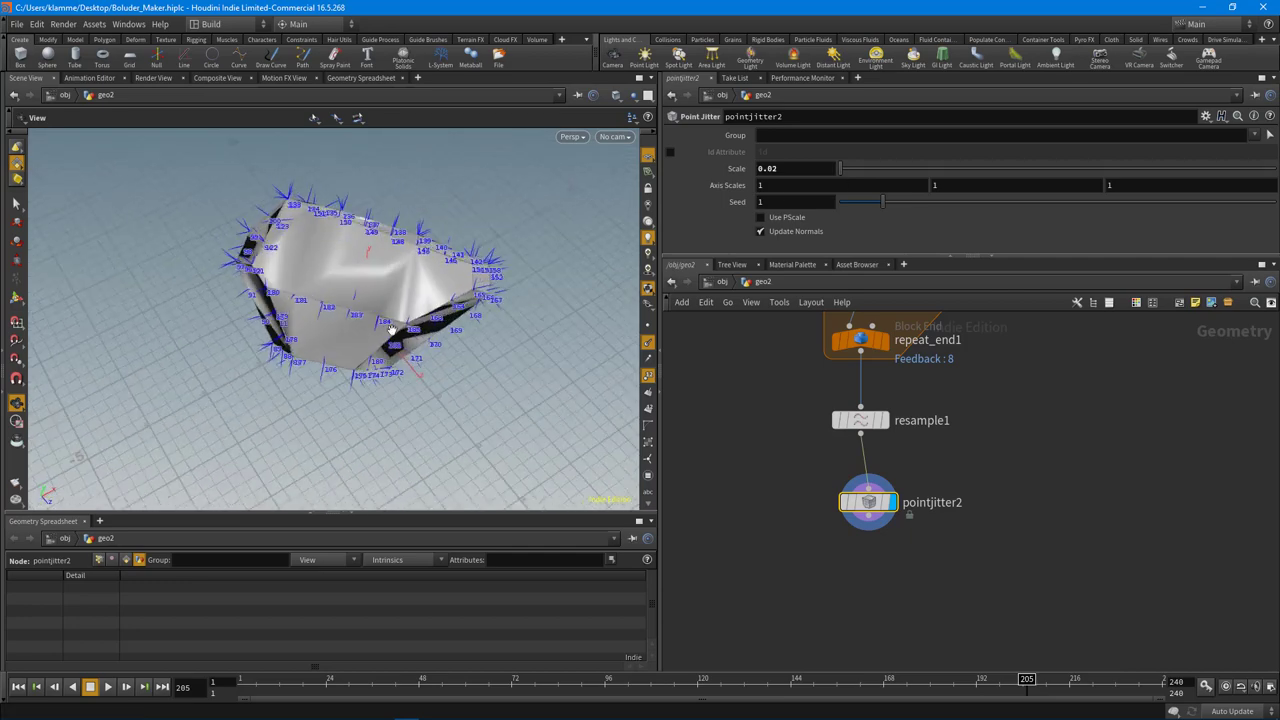
{"action": "right_click_drag", "start_coordinate": [391, 331], "coordinate": [406, 374]}
{"action": "left_click_drag", "start_coordinate": [406, 374], "coordinate": [283, 337]}
{"action": "mouse_move", "coordinate": [283, 337]}
{"action": "right_mouse_down"}
{"action": "mouse_move", "coordinate": [306, 354]}
{"action": "mouse_move", "coordinate": [294, 346]}
{"action": "right_mouse_up"}
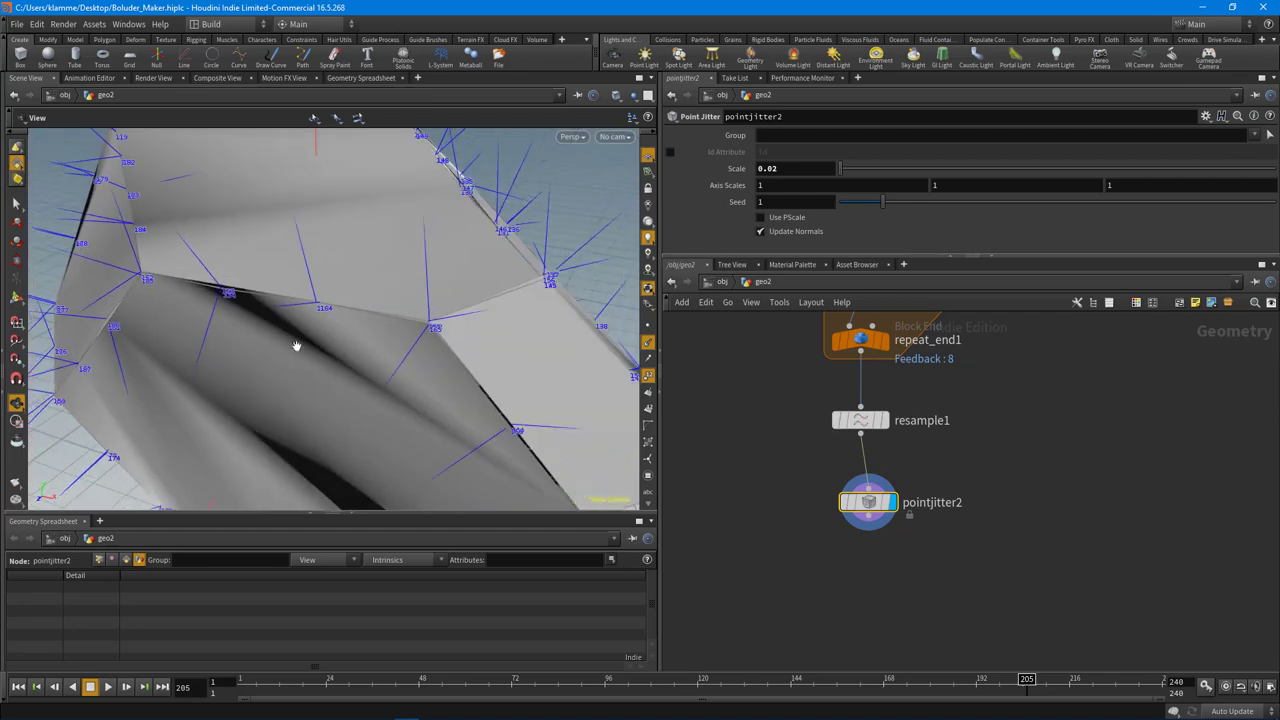
{"action": "left_click_drag", "start_coordinate": [294, 346], "coordinate": [368, 281]}
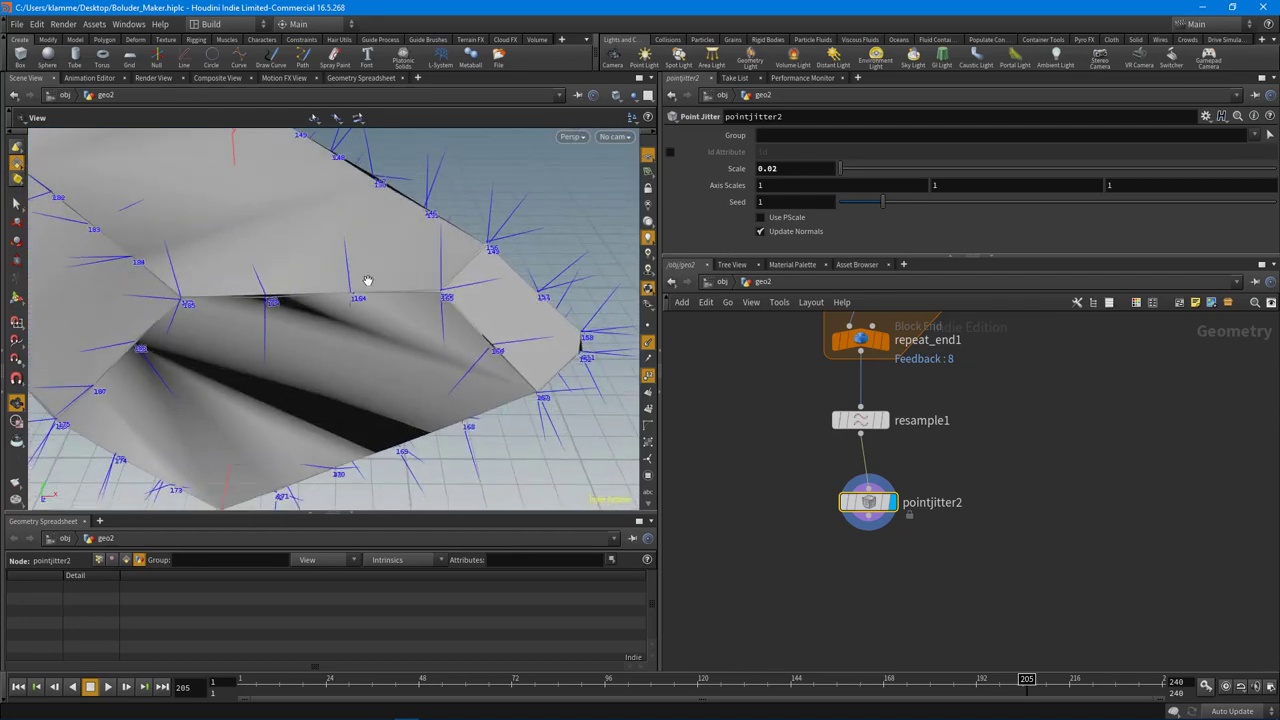
Add a Fuse node beside pointjitter2, feed it from resample1 and display it
{"action": "key", "text": "Tab"}
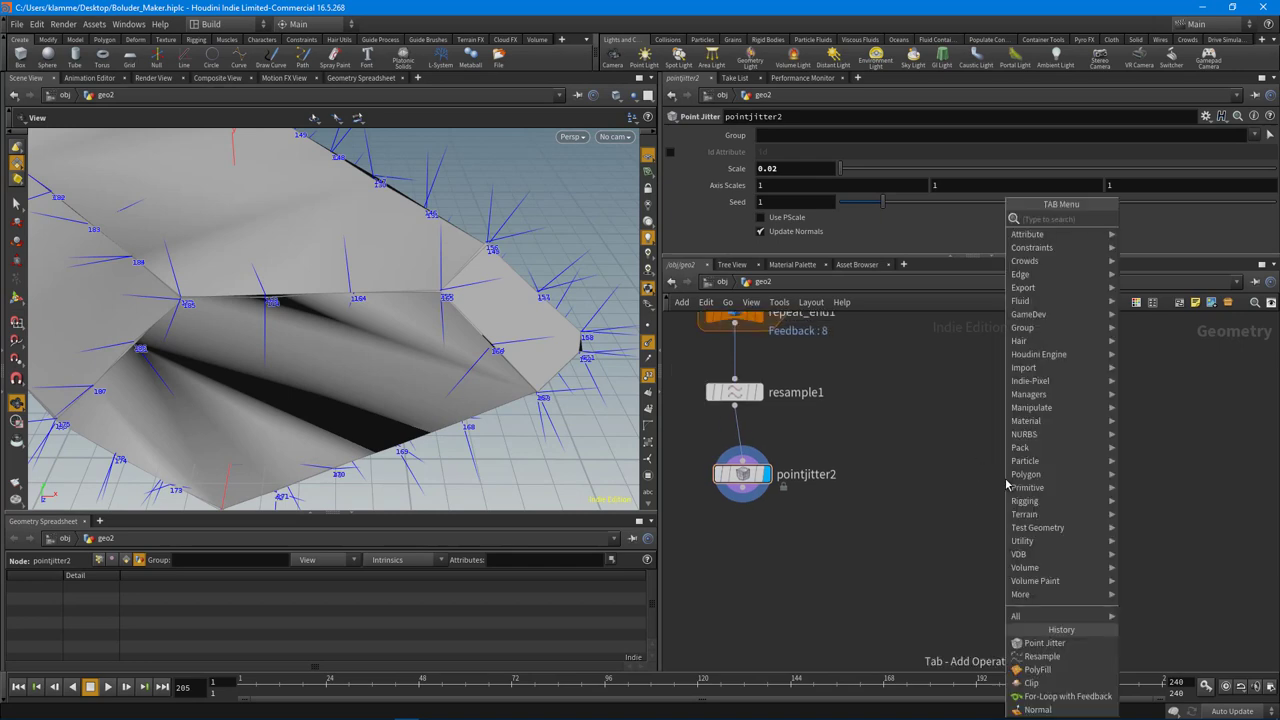
{"action": "type", "text": "f"}
{"action": "key", "text": "BackSpace"}
{"action": "key", "text": "Escape"}
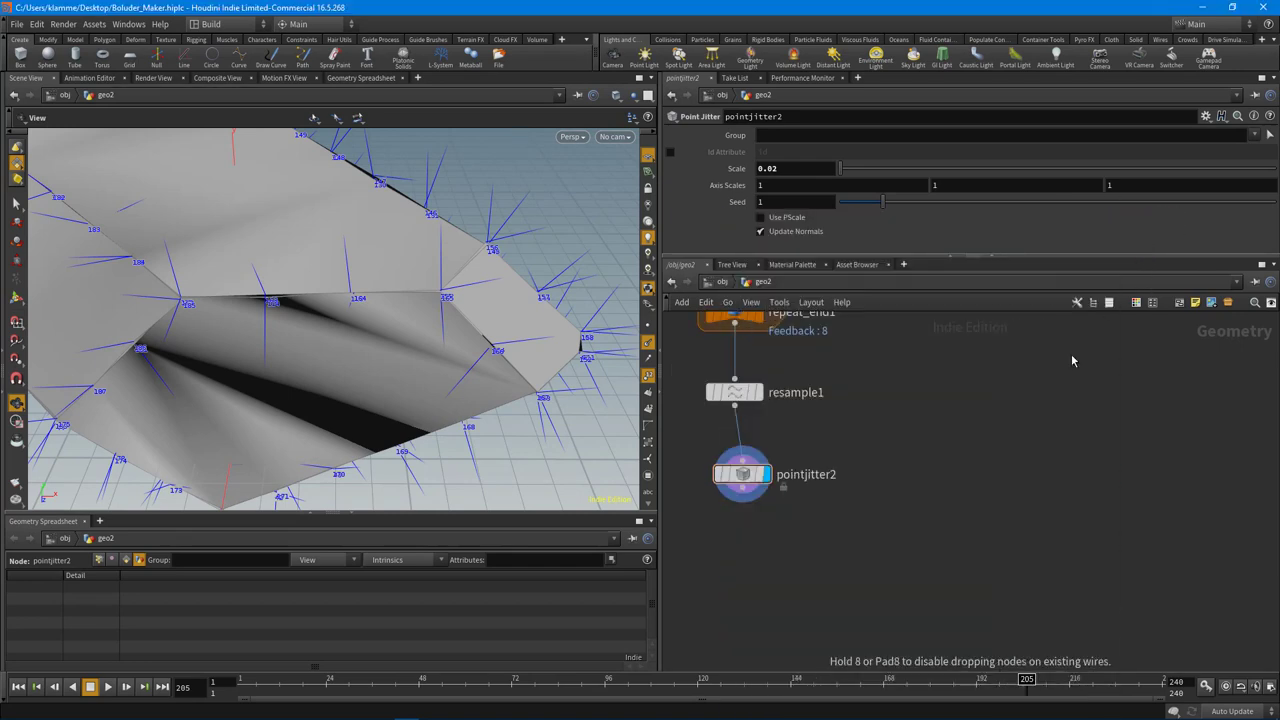
{"action": "left_click", "coordinate": [969, 456]}
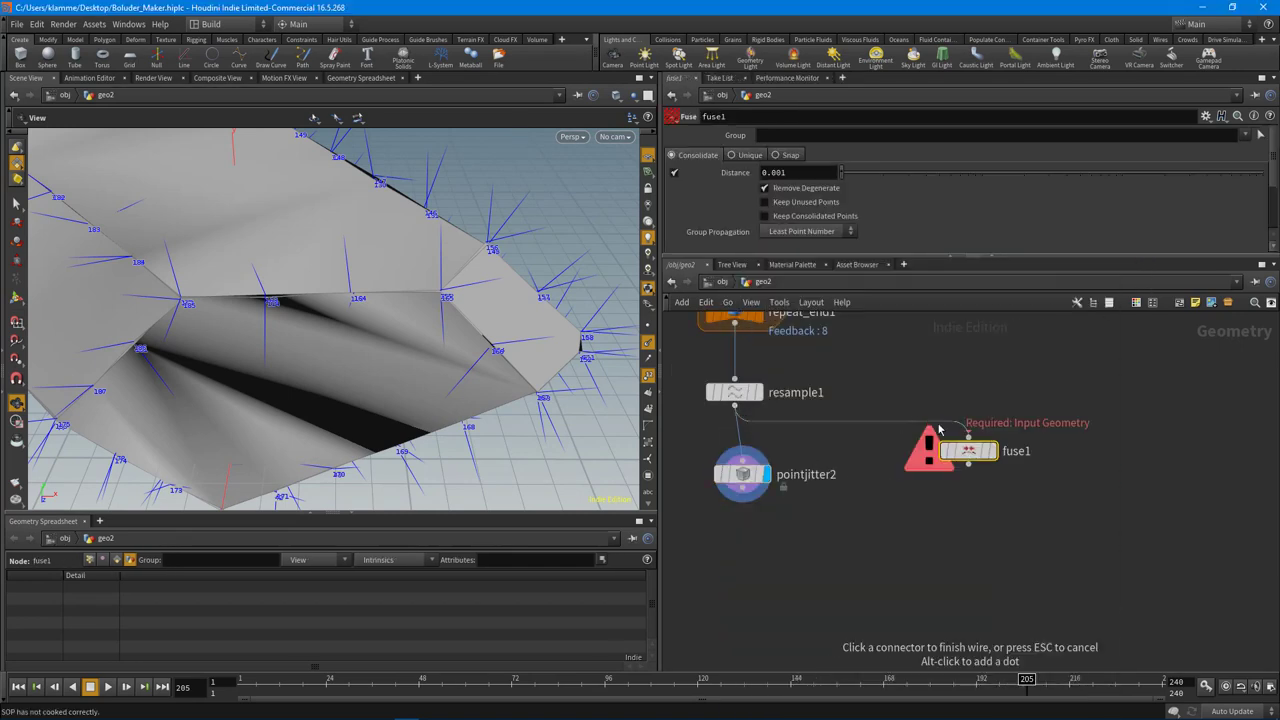
{"action": "left_click", "coordinate": [968, 438]}
{"action": "left_click", "coordinate": [992, 450]}
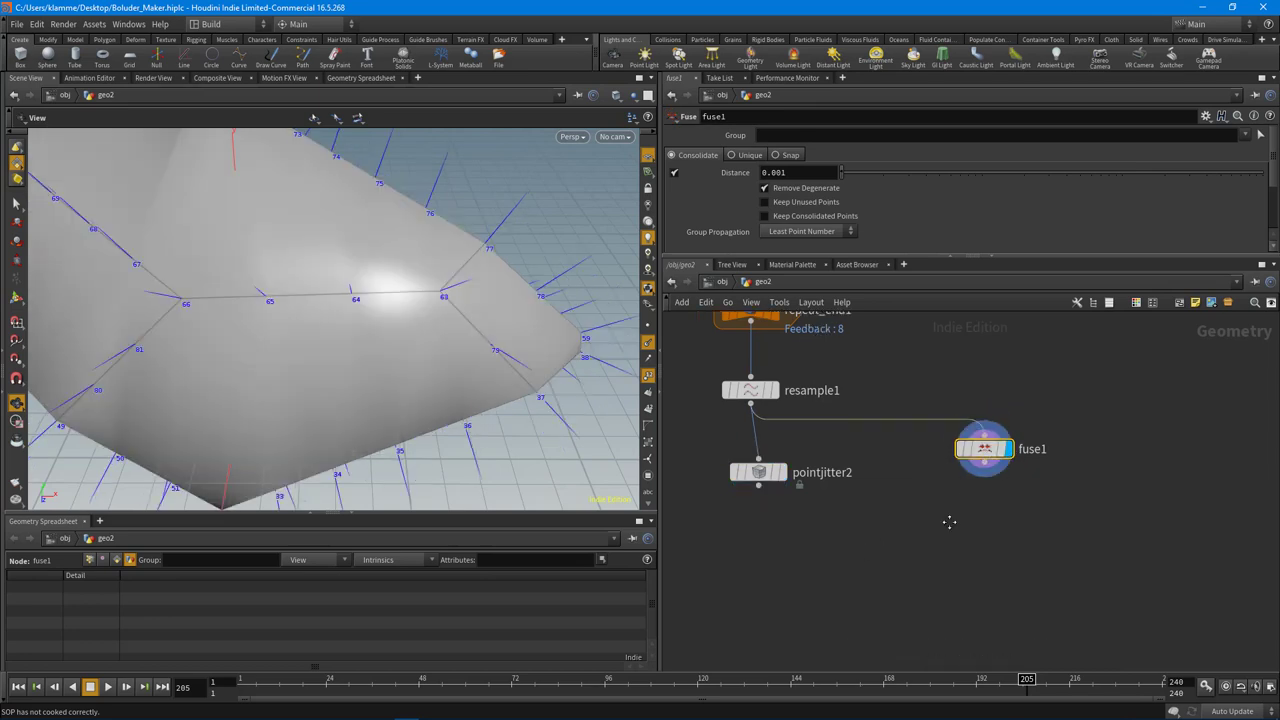
Wire fuse1 between resample1 and pointjitter2, align it in the chain, and display pointjitter2 to inspect the jittered boulder
{"action": "middle_click_drag", "start_coordinate": [949, 522], "coordinate": [1026, 495]}
{"action": "left_click_drag", "start_coordinate": [848, 447], "coordinate": [842, 478]}
{"action": "left_click", "coordinate": [1061, 437]}
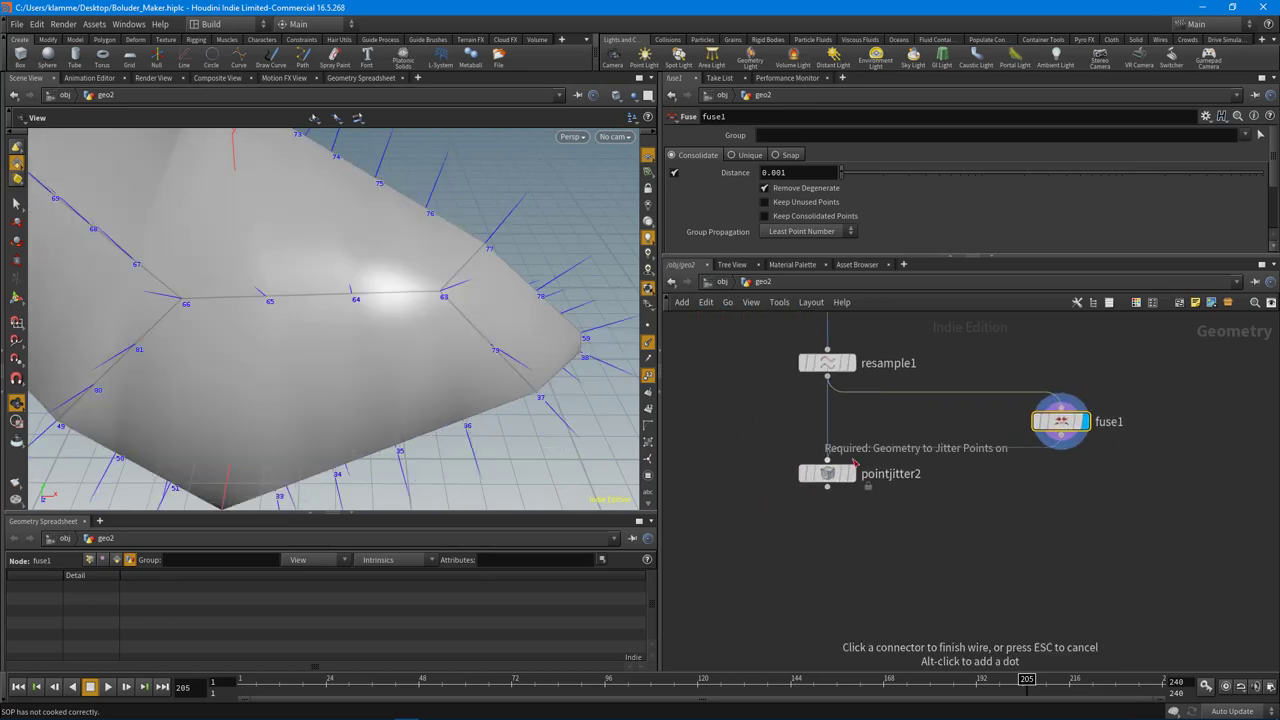
{"action": "left_click", "coordinate": [828, 460]}
{"action": "left_click_drag", "start_coordinate": [1061, 424], "coordinate": [828, 421]}
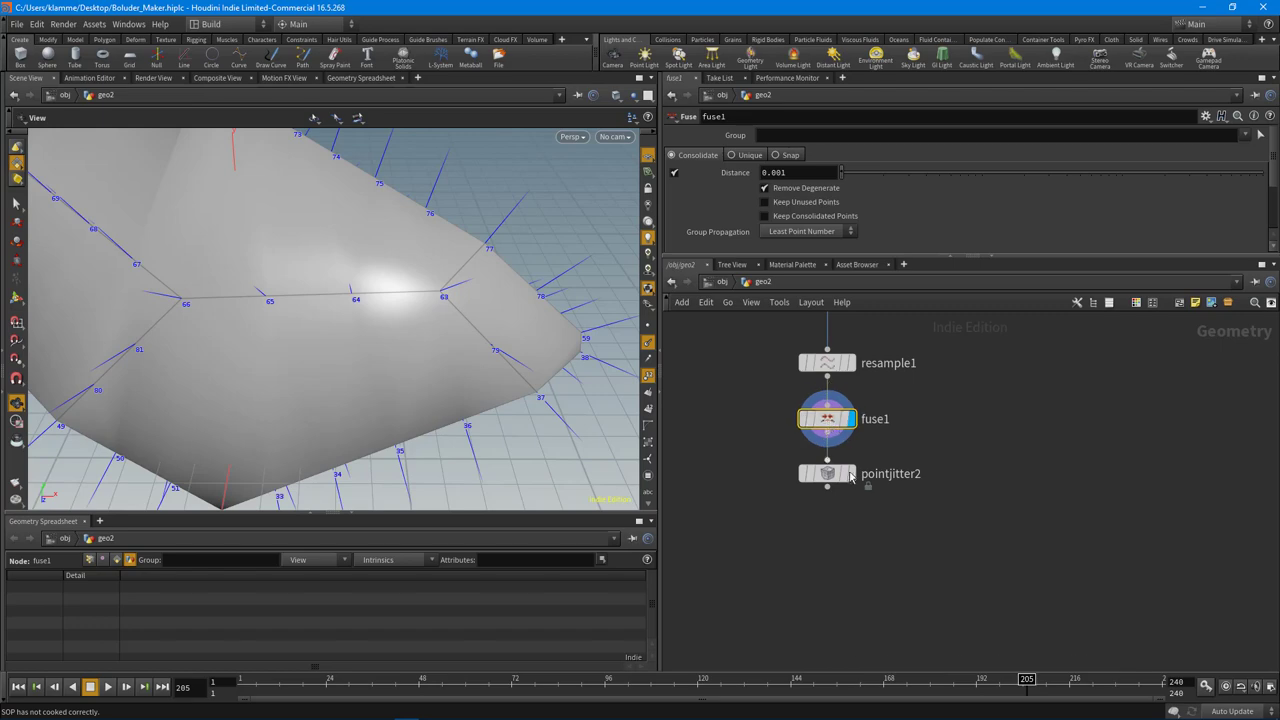
{"action": "left_click", "coordinate": [852, 475]}
{"action": "left_click_drag", "start_coordinate": [334, 351], "coordinate": [251, 338]}
{"action": "right_click_drag", "start_coordinate": [251, 338], "coordinate": [360, 357]}
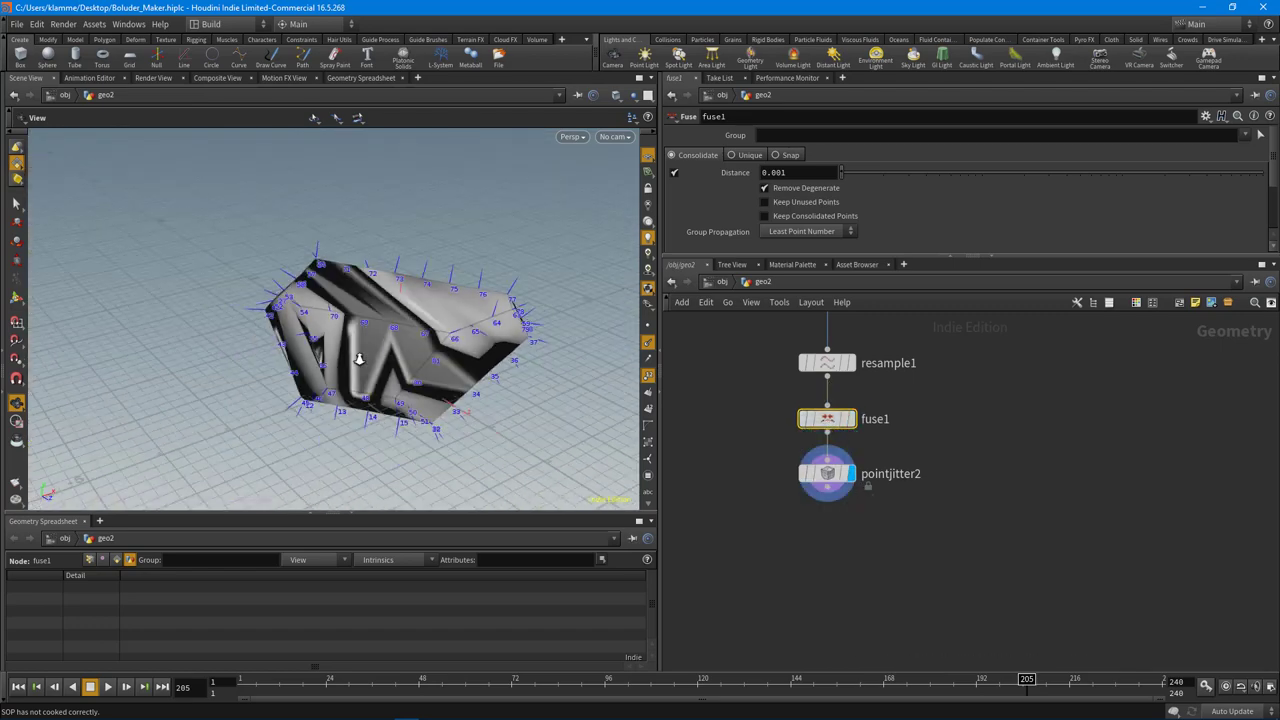
{"action": "left_click_drag", "start_coordinate": [360, 357], "coordinate": [466, 360]}
{"action": "right_click_drag", "start_coordinate": [274, 358], "coordinate": [391, 366]}
{"action": "left_click_drag", "start_coordinate": [391, 366], "coordinate": [365, 388]}
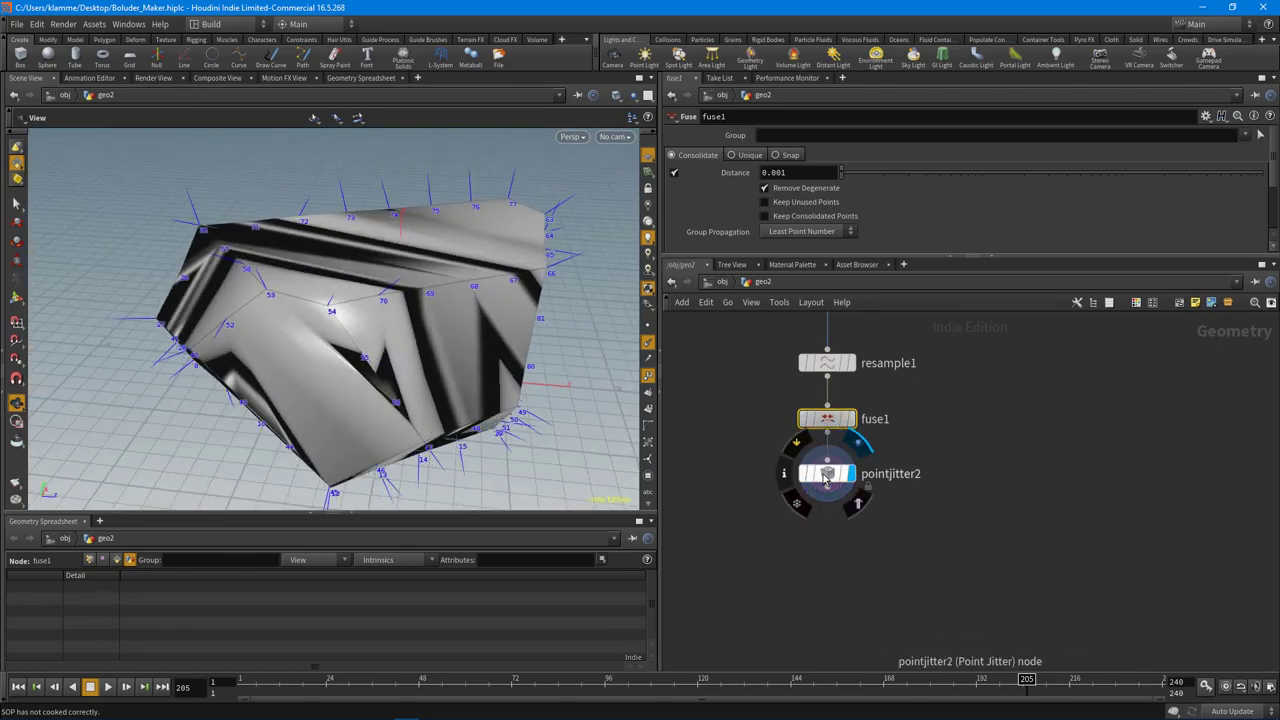
Set pointjitter2's Scale to 0.08 and check the boulder's shape from several sides
{"action": "left_click", "coordinate": [827, 473]}
{"action": "left_click_drag", "start_coordinate": [840, 178], "coordinate": [844, 172]}
{"action": "left_click_drag", "start_coordinate": [480, 290], "coordinate": [448, 318]}
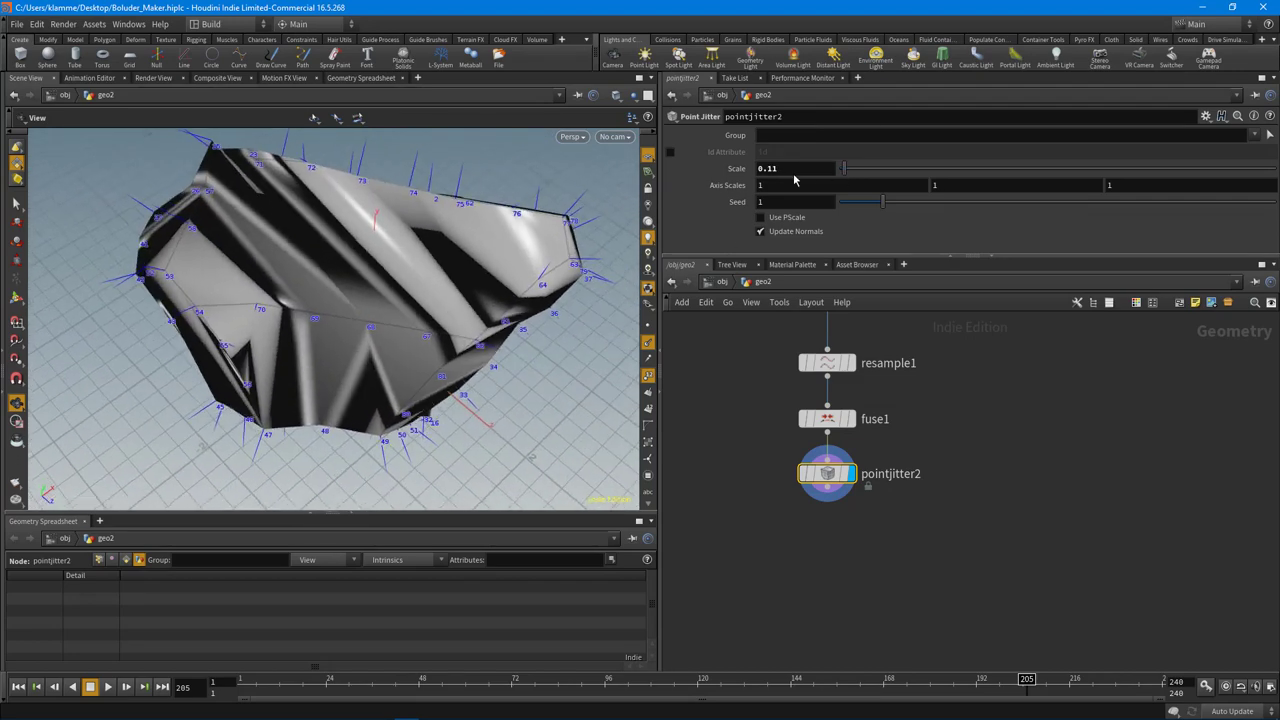
{"action": "left_click_drag", "start_coordinate": [842, 172], "coordinate": [843, 172]}
{"action": "left_click_drag", "start_coordinate": [445, 322], "coordinate": [429, 231]}
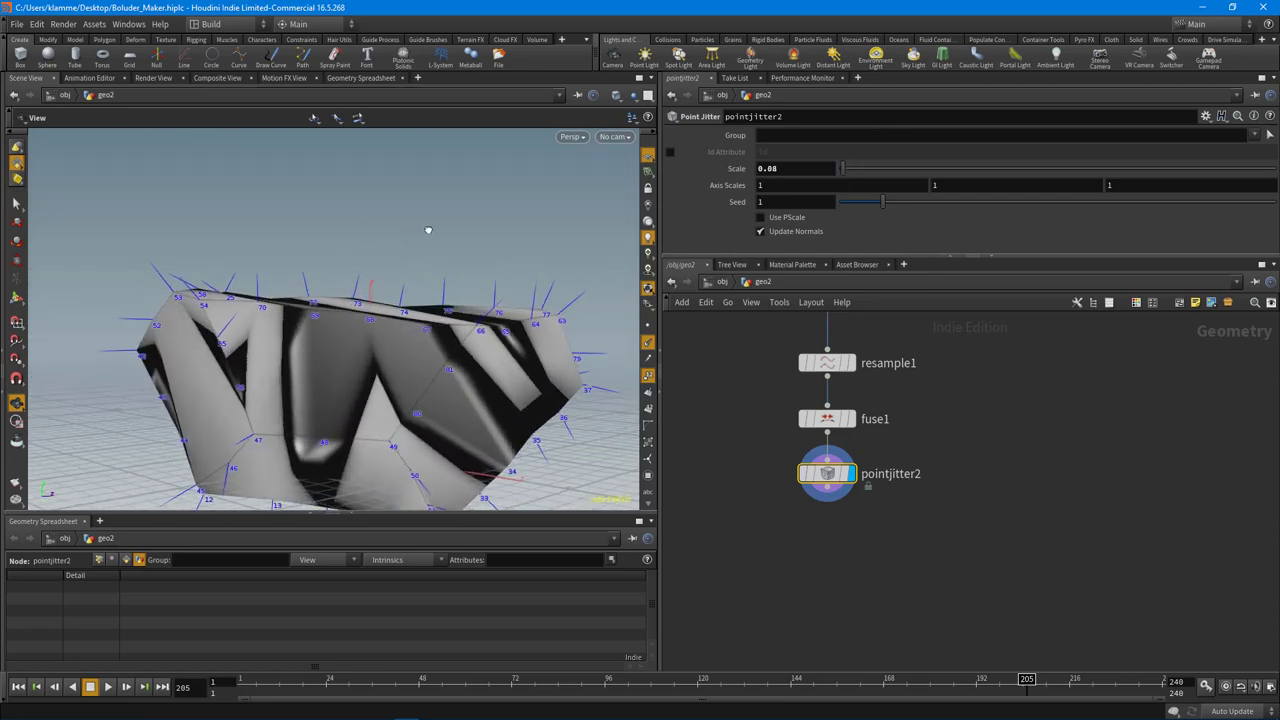
{"action": "scroll", "coordinate": [429, 231], "scroll_direction": "down", "scroll_amount": 4}
{"action": "left_click_drag", "start_coordinate": [466, 306], "coordinate": [422, 309]}
Add a PolyBevel node below pointjitter2, connect pointjitter2 to its first input and display it
{"action": "middle_click_drag", "start_coordinate": [972, 510], "coordinate": [1031, 525]}
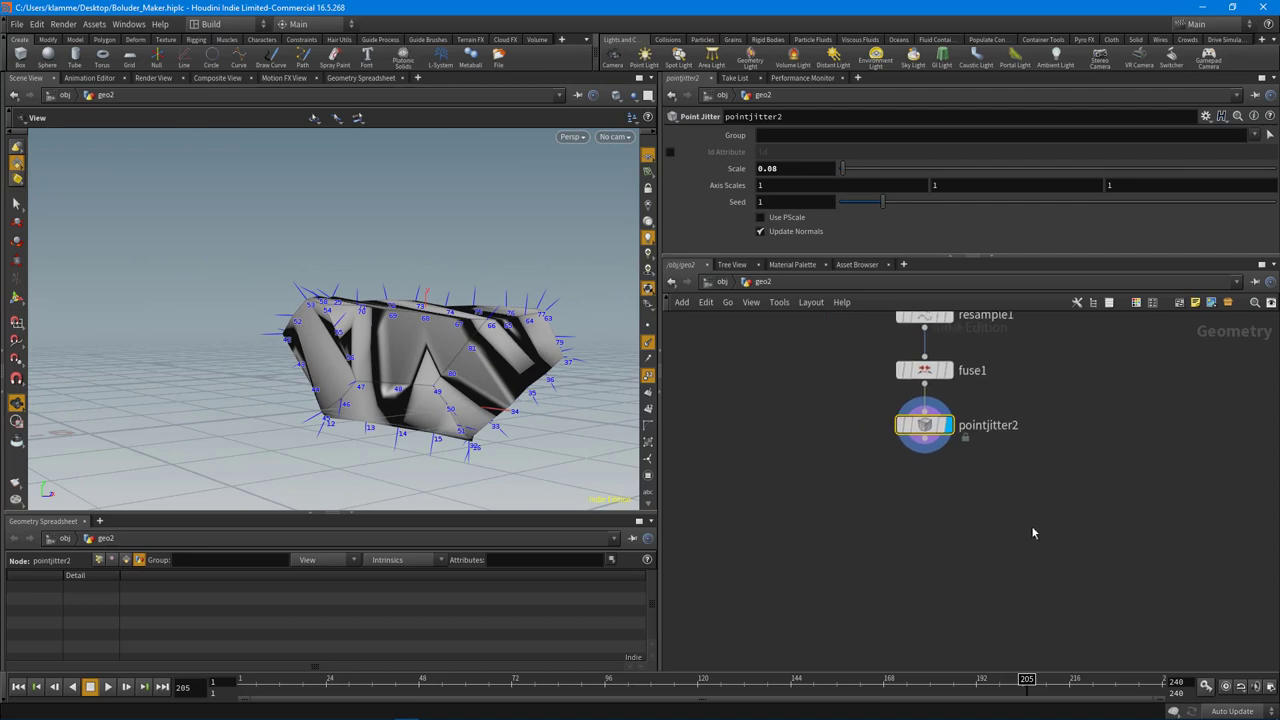
{"action": "key", "text": "Tab"}
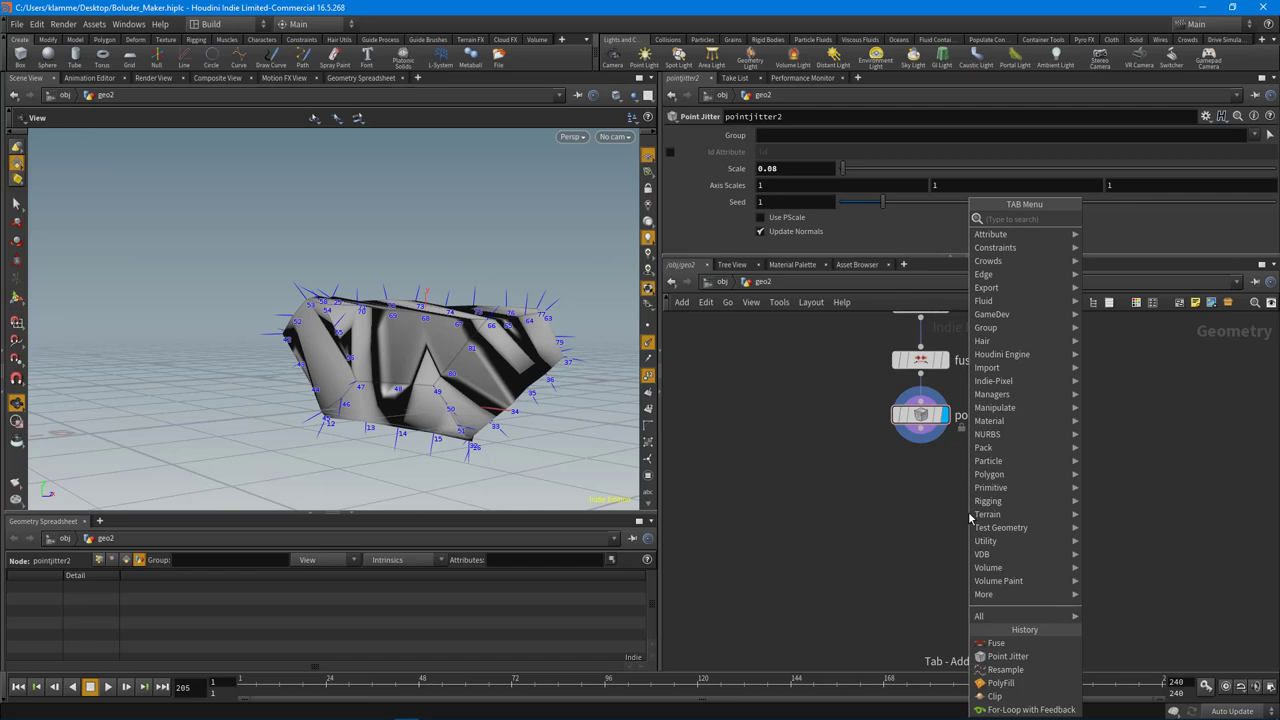
{"action": "left_click", "coordinate": [845, 523]}
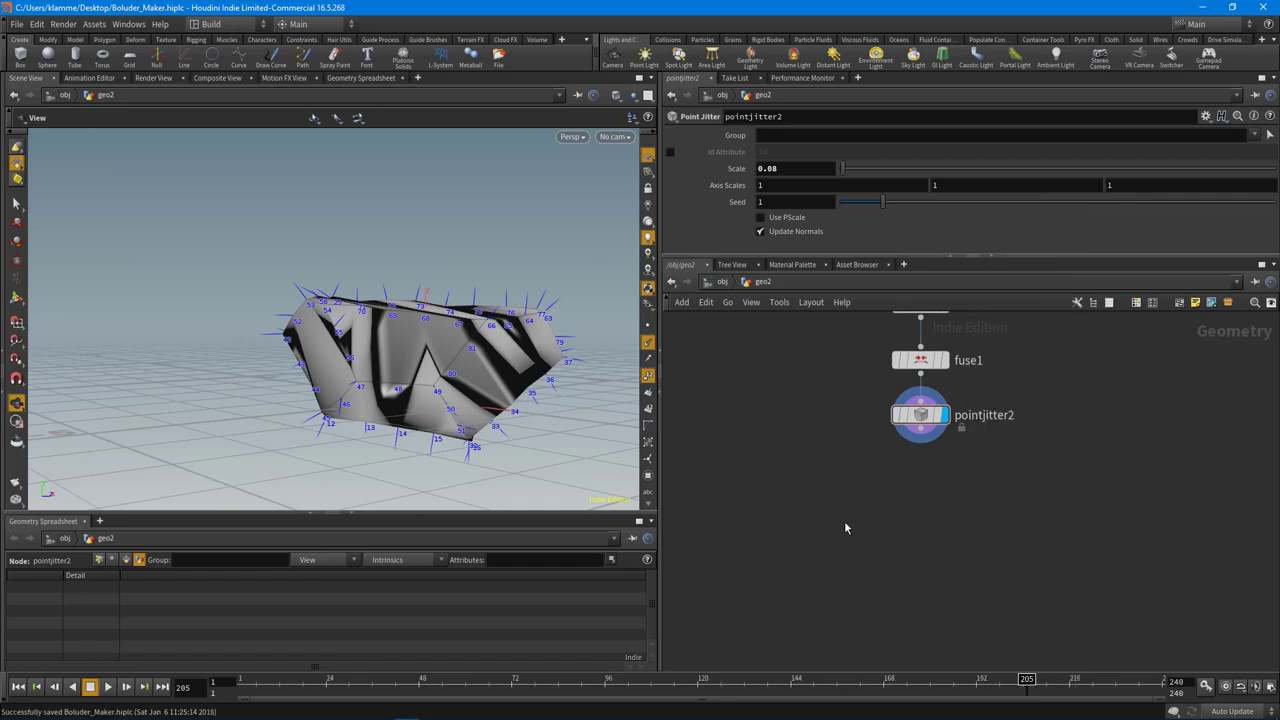
{"action": "key", "text": "Tab"}
{"action": "type", "text": "poly"}
{"action": "key", "text": "Return"}
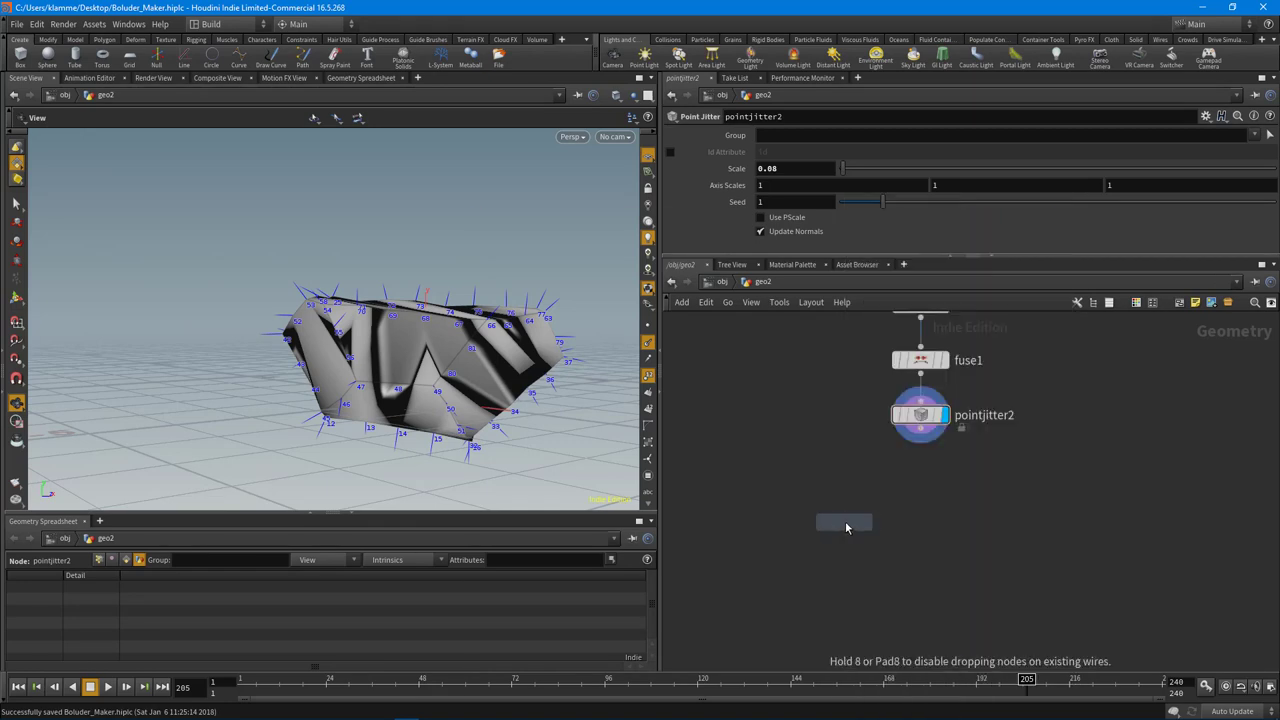
{"action": "left_click", "coordinate": [888, 523]}
{"action": "left_click_drag", "start_coordinate": [920, 441], "coordinate": [878, 508]}
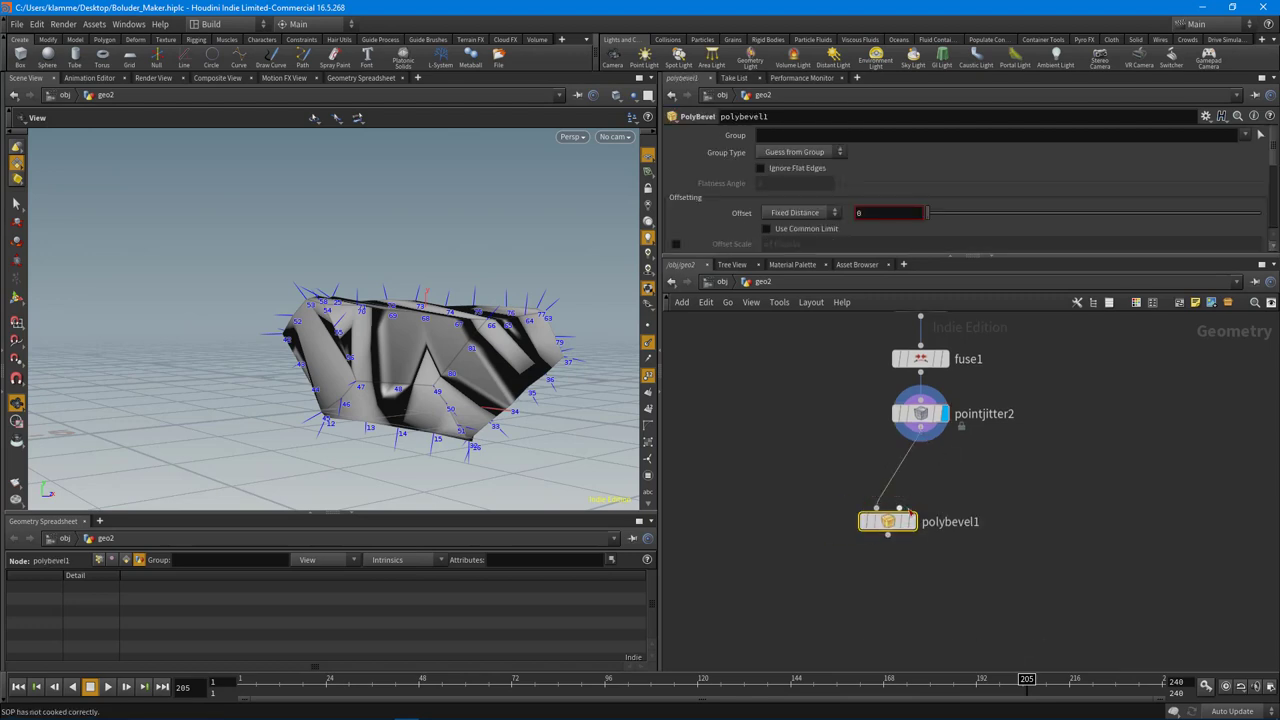
{"action": "left_click", "coordinate": [912, 521]}
Set polybevel1's Group Type to Edges and its fixed-distance Offset to 0.08
{"action": "left_click_drag", "start_coordinate": [303, 346], "coordinate": [410, 363]}
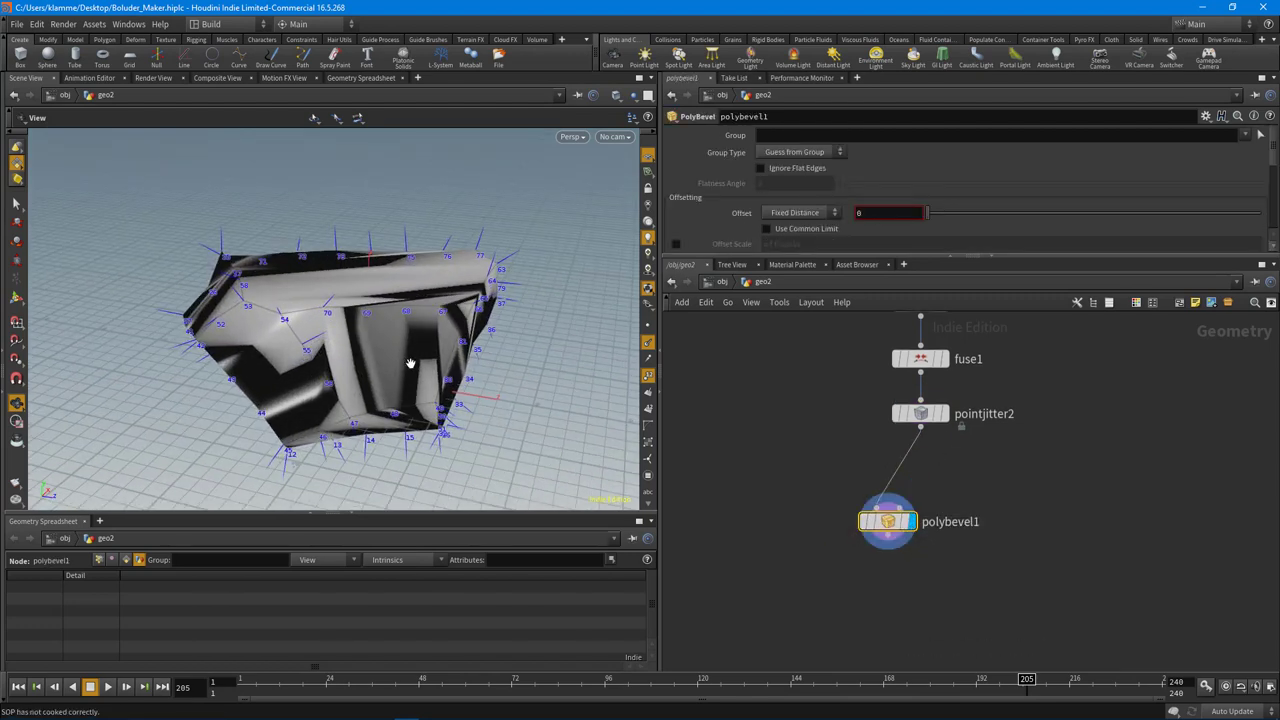
{"action": "scroll", "coordinate": [956, 211], "scroll_direction": "down", "scroll_amount": 2}
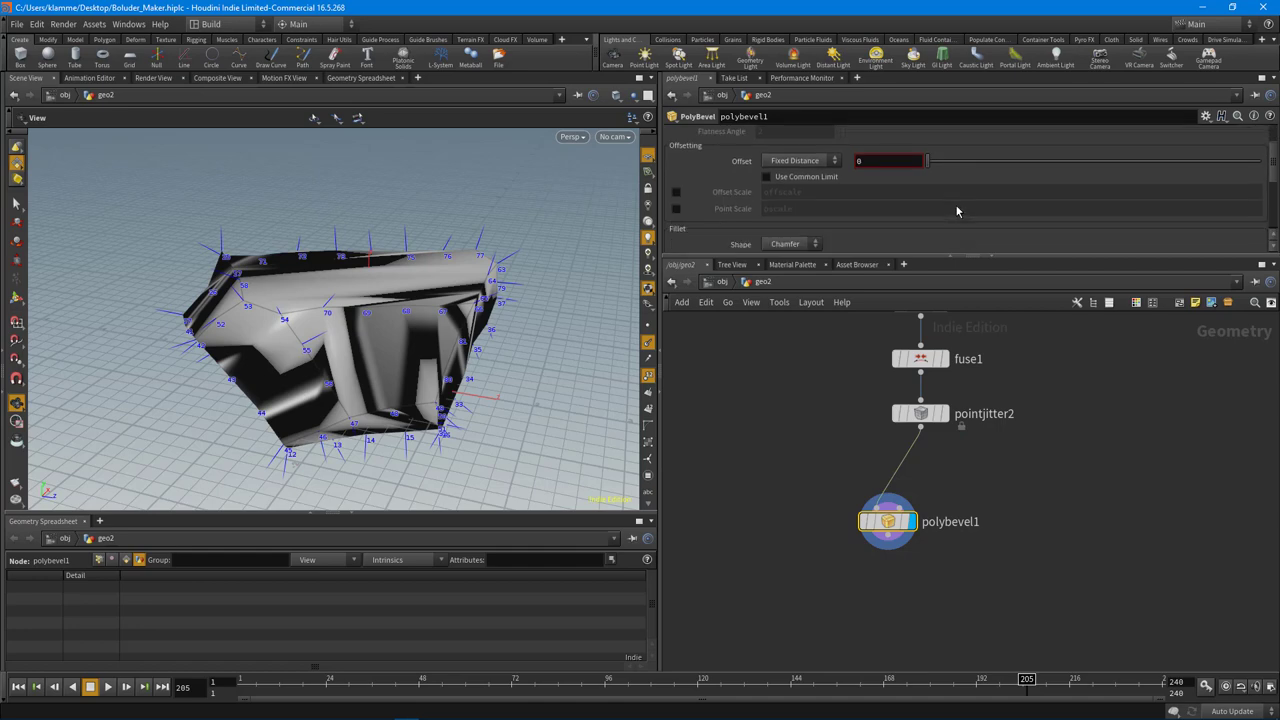
{"action": "scroll", "coordinate": [940, 185], "scroll_direction": "up", "scroll_amount": 2}
{"action": "left_click", "coordinate": [794, 153]}
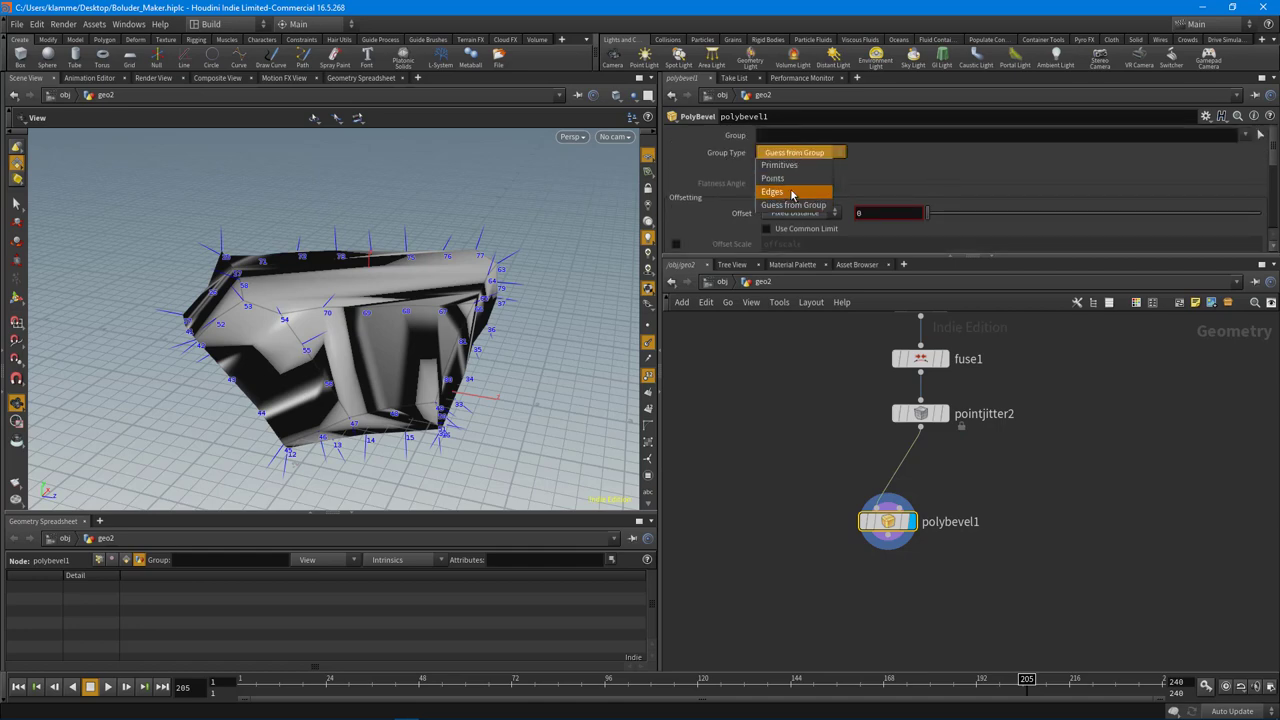
{"action": "left_click", "coordinate": [793, 192]}
{"action": "mouse_move", "coordinate": [913, 210]}
{"action": "middle_mouse_down"}
{"action": "mouse_move", "coordinate": [913, 230]}
{"action": "mouse_move", "coordinate": [972, 238]}
{"action": "mouse_move", "coordinate": [955, 236]}
{"action": "mouse_move", "coordinate": [928, 194]}
{"action": "middle_mouse_up"}
{"action": "scroll", "coordinate": [806, 218], "scroll_direction": "down", "scroll_amount": 3}
{"action": "left_click_drag", "start_coordinate": [890, 227], "coordinate": [835, 226]}
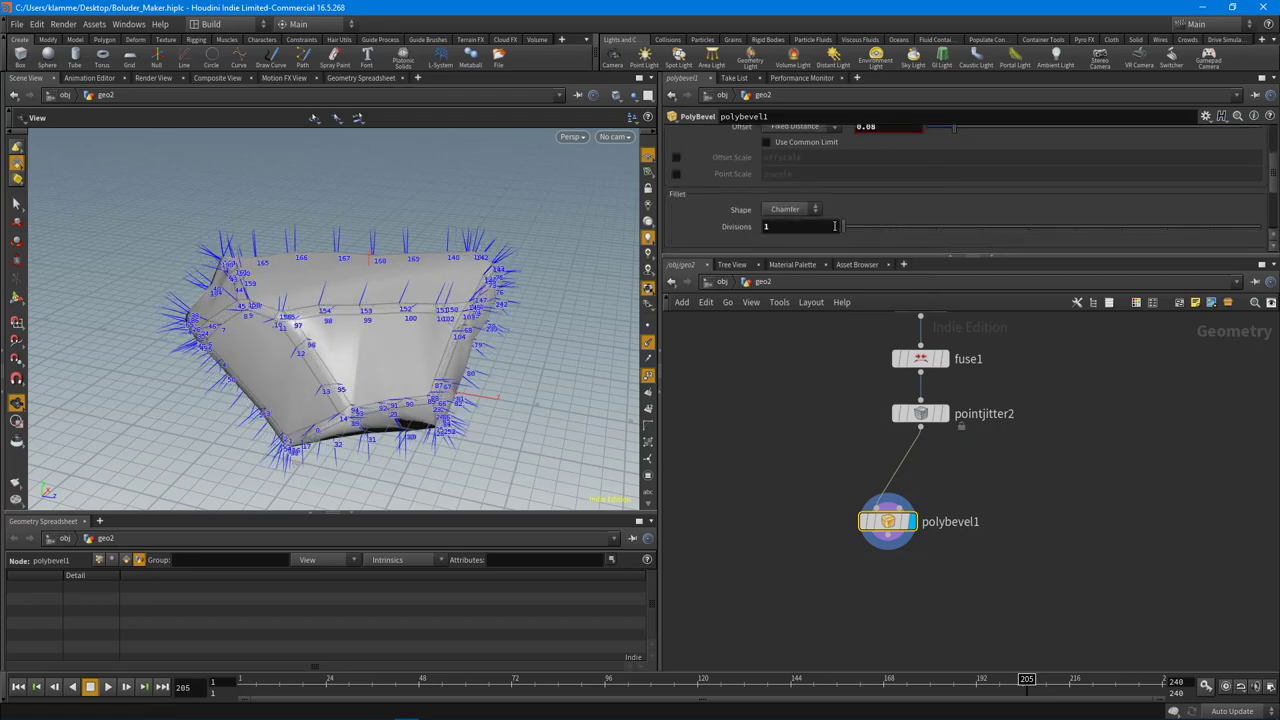
Look over the bevelled boulder and hide the point numbers in the viewport
{"action": "left_click_drag", "start_coordinate": [332, 332], "coordinate": [297, 320]}
{"action": "right_click_drag", "start_coordinate": [297, 320], "coordinate": [323, 320]}
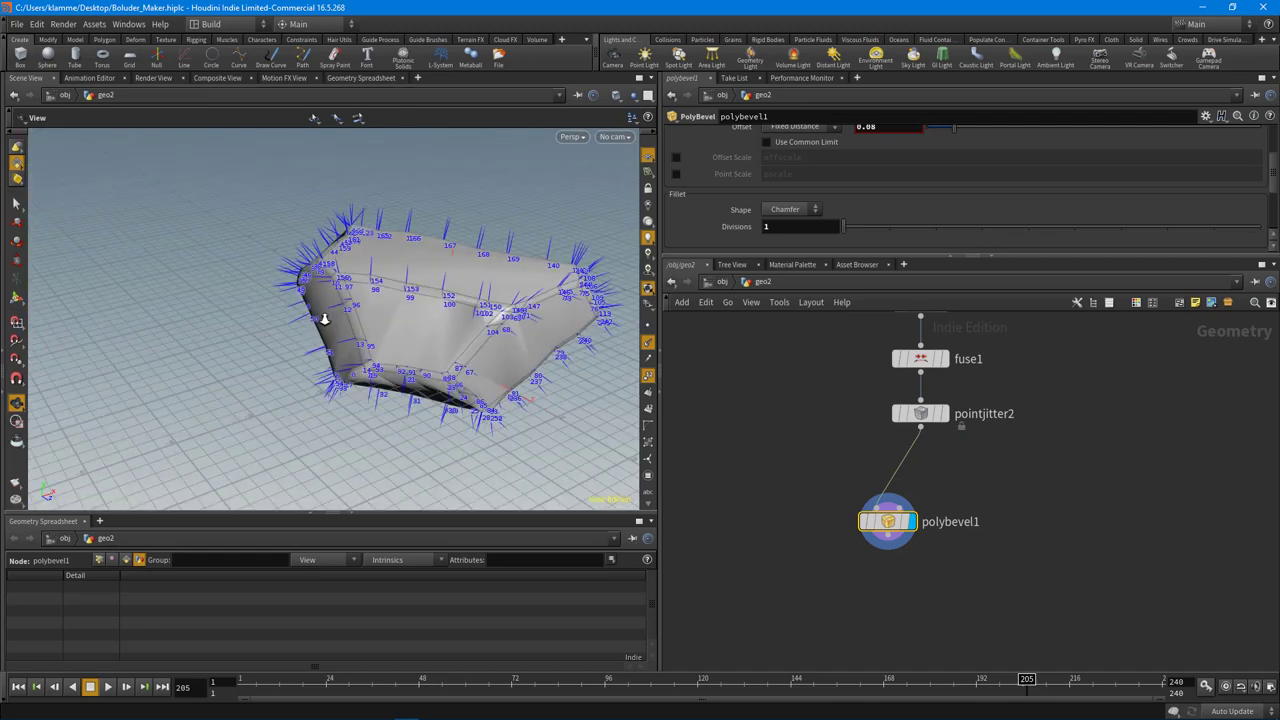
{"action": "left_click_drag", "start_coordinate": [349, 330], "coordinate": [614, 322]}
{"action": "left_click", "coordinate": [648, 380]}
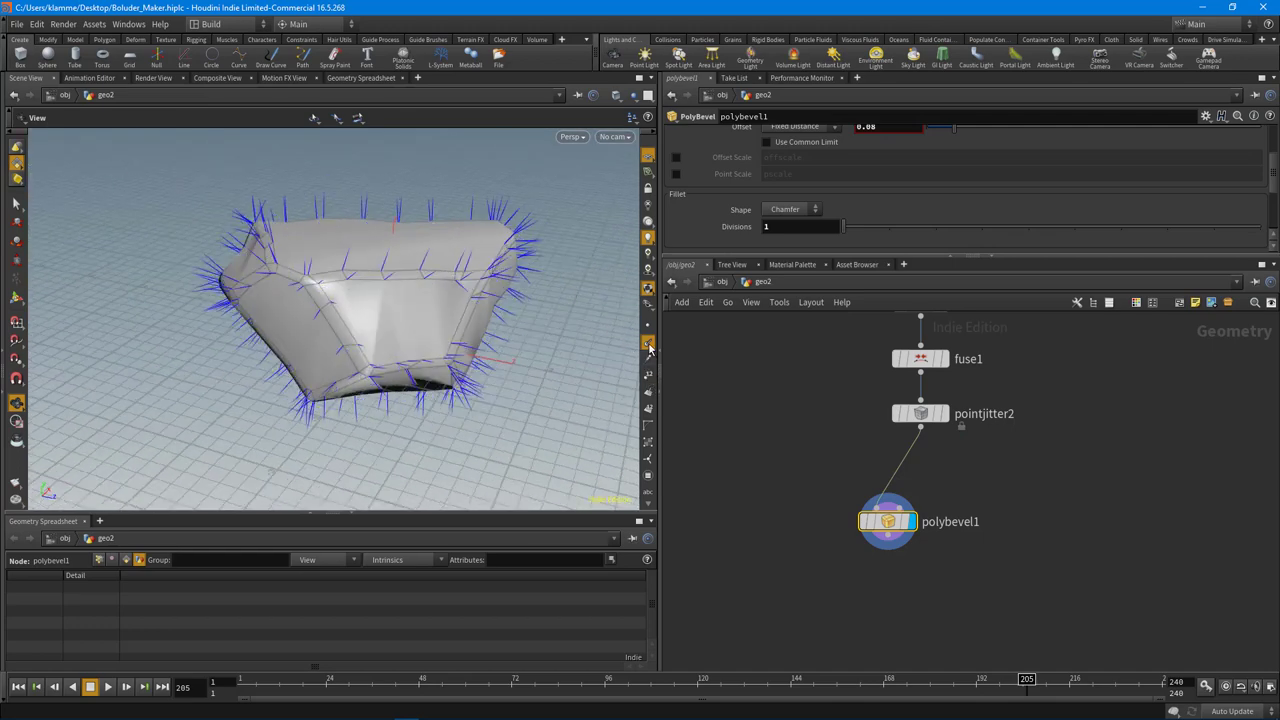
Hide the point normals in the viewport and move polybevel1 down to make room below pointjitter2
{"action": "left_click", "coordinate": [648, 344]}
{"action": "left_click_drag", "start_coordinate": [281, 355], "coordinate": [271, 305]}
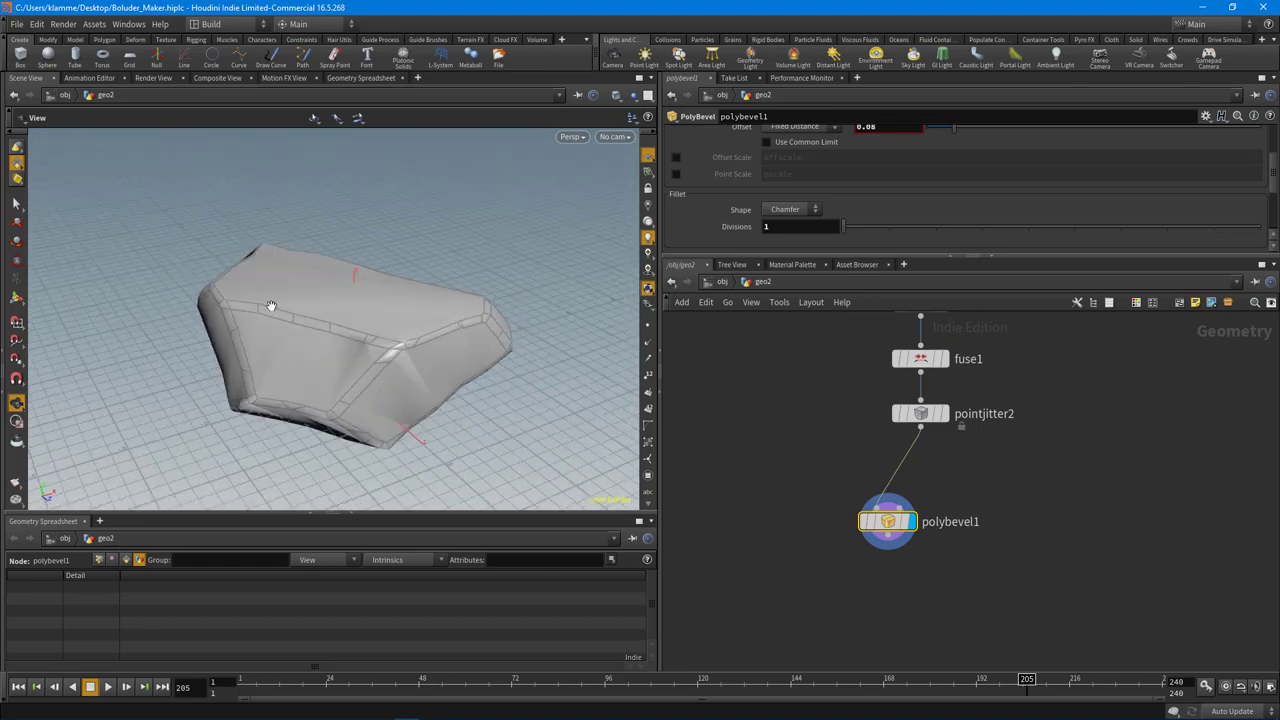
{"action": "middle_click_drag", "start_coordinate": [998, 506], "coordinate": [936, 492]}
{"action": "left_click_drag", "start_coordinate": [828, 513], "coordinate": [853, 543]}
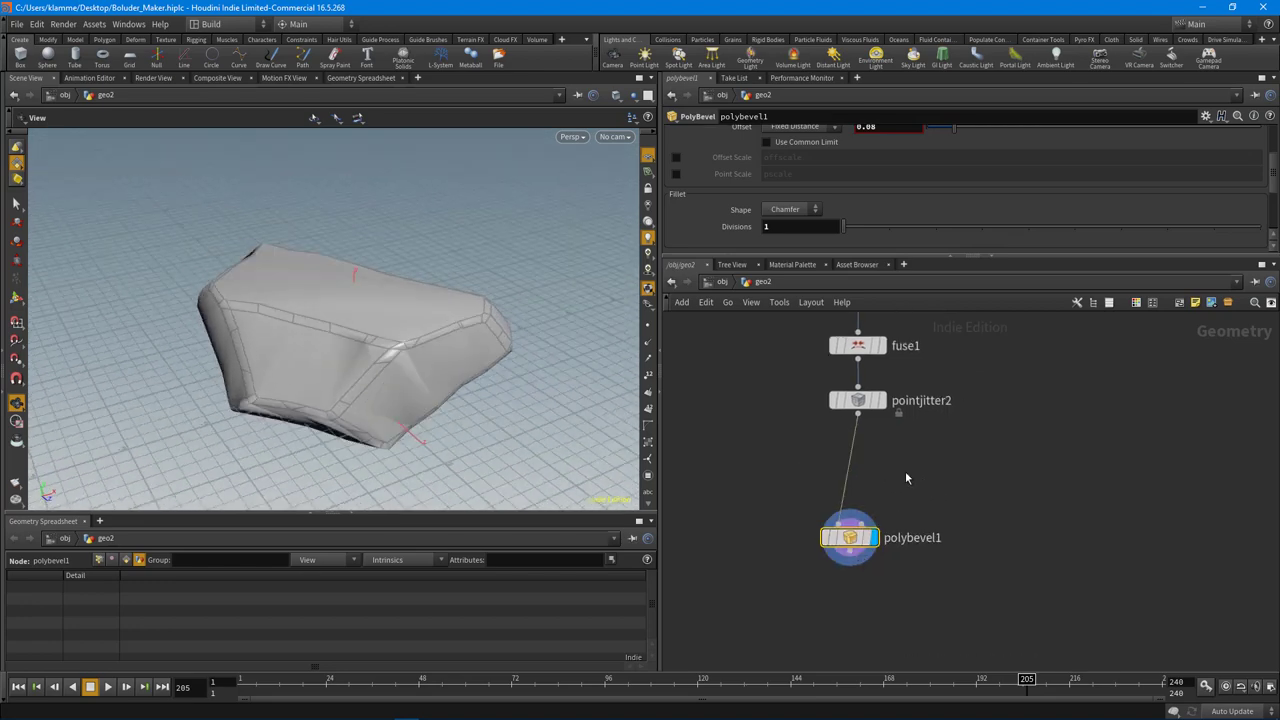
Add an Attribute Randomize node below pointjitter2, connect pointjitter2 to its input and display it
{"action": "key", "text": "Tab"}
{"action": "type", "text": "attr"}
{"action": "key", "text": "Down"}
{"action": "key", "text": "Down"}
{"action": "key", "text": "Down"}
{"action": "key", "text": "Down"}
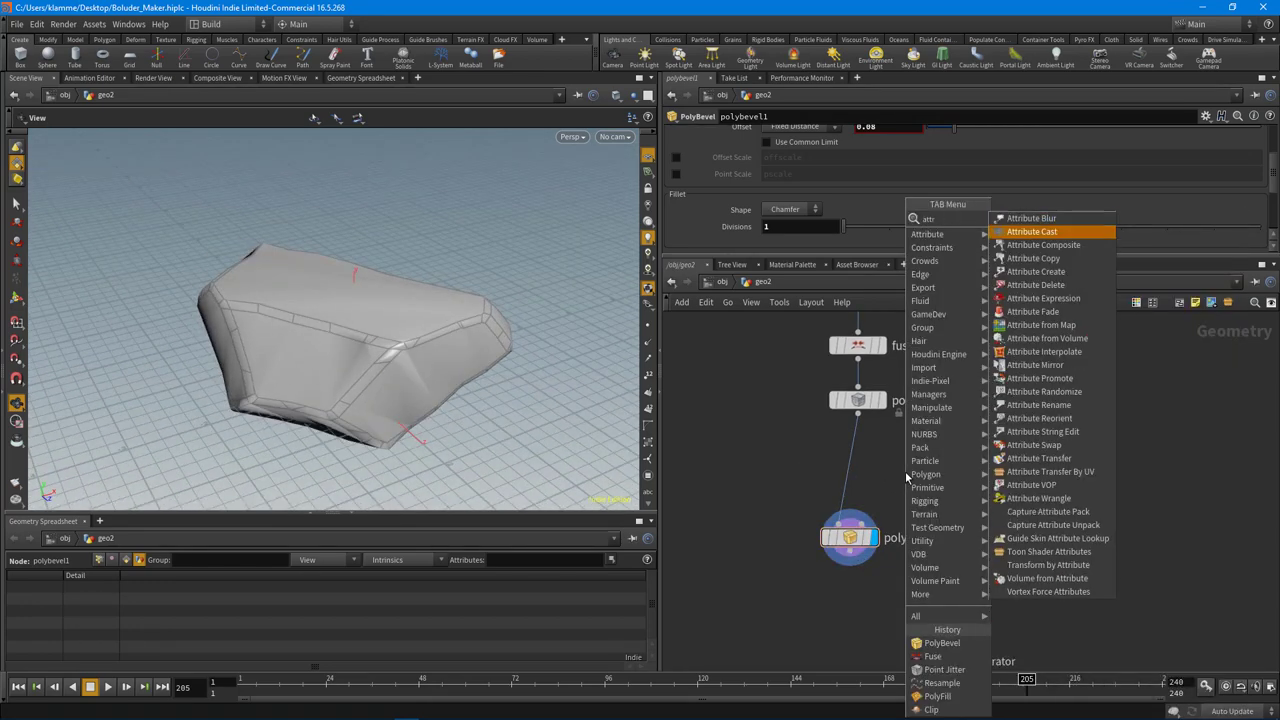
{"action": "key", "text": "Down"}
{"action": "key", "text": "Down"}
{"action": "key", "text": "Down"}
{"action": "key", "text": "Down"}
{"action": "key", "text": "Down"}
{"action": "key", "text": "Down"}
{"action": "key", "text": "Down"}
{"action": "key", "text": "Down"}
{"action": "key", "text": "Down"}
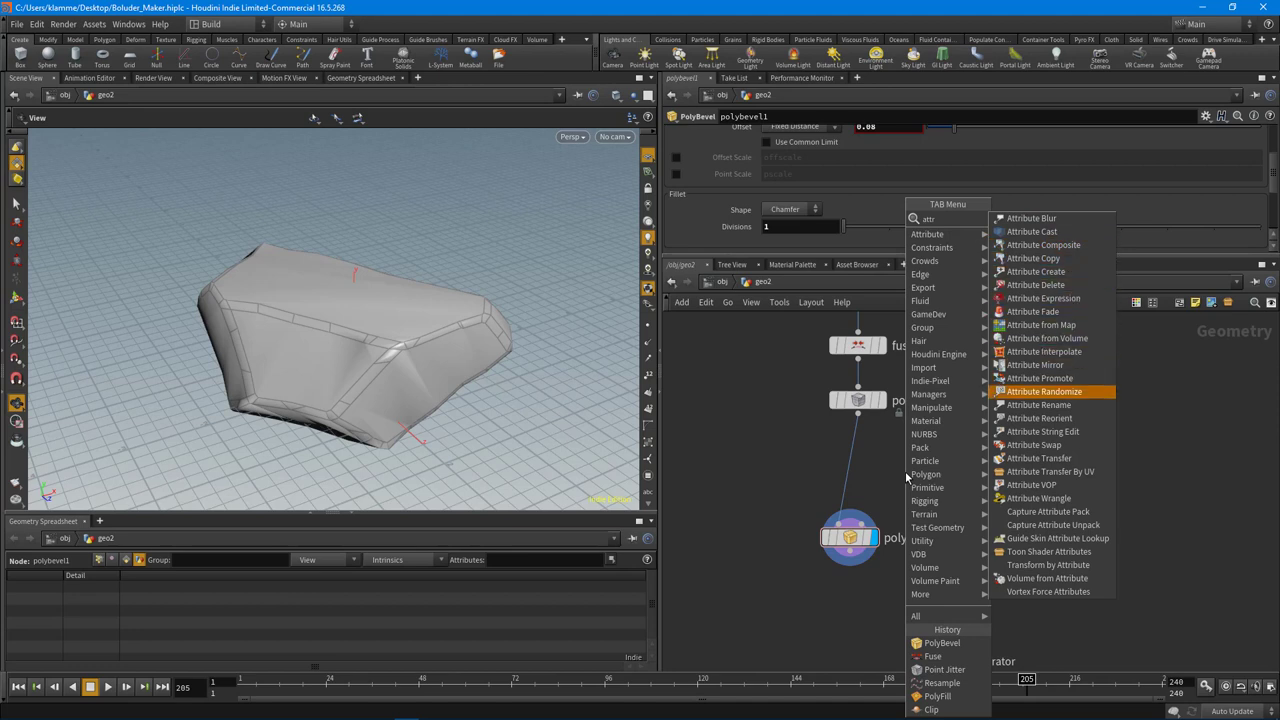
{"action": "key", "text": "Return"}
{"action": "left_click", "coordinate": [906, 474]}
{"action": "left_click_drag", "start_coordinate": [858, 413], "coordinate": [905, 459]}
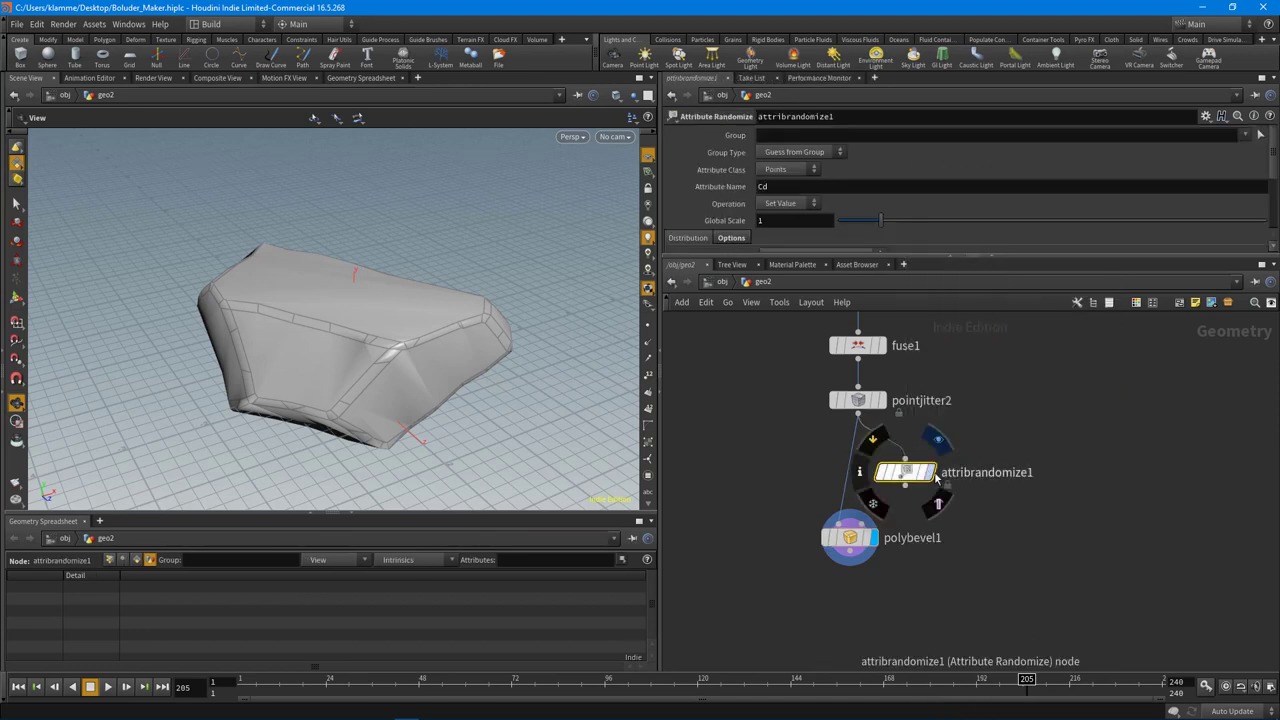
{"action": "left_click", "coordinate": [930, 472]}
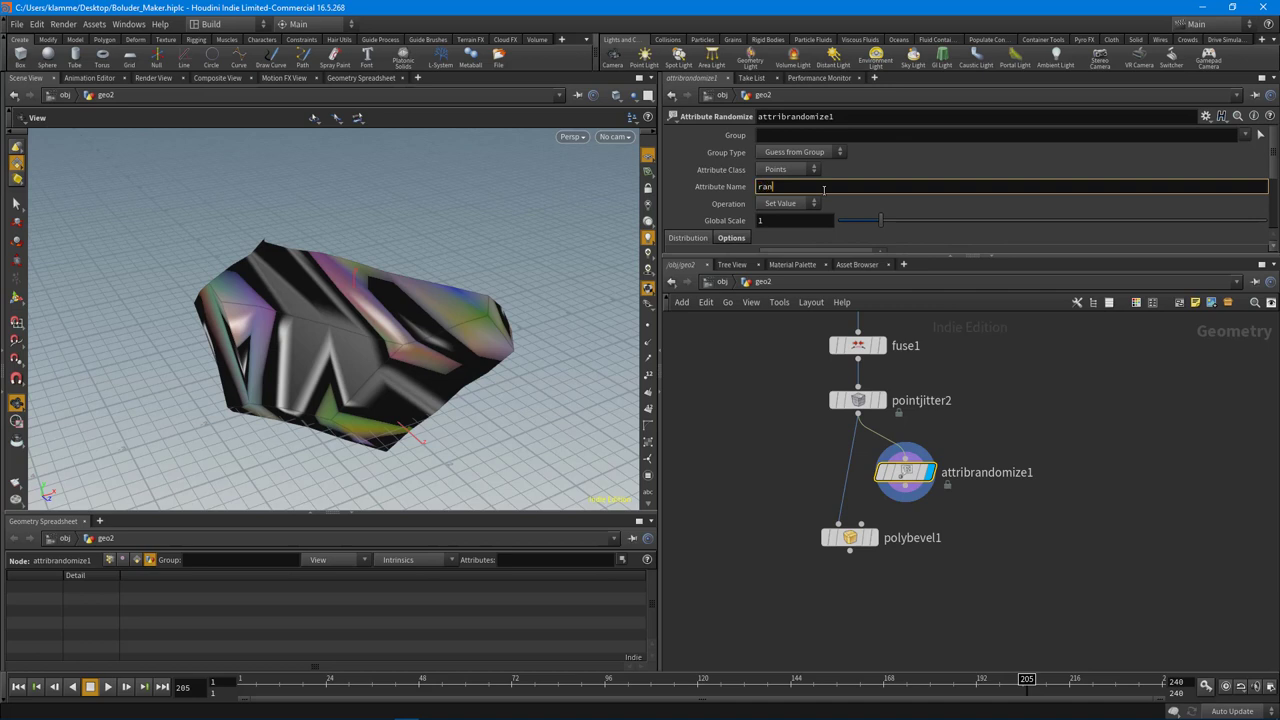
Set attribrandomize1's Attribute Name to randBevel, Dimensions to 1, Min Value to 0.5 and Max Value to 1.5
{"action": "key", "text": "Return"}
{"action": "scroll", "coordinate": [824, 190], "scroll_direction": "down", "scroll_amount": 3}
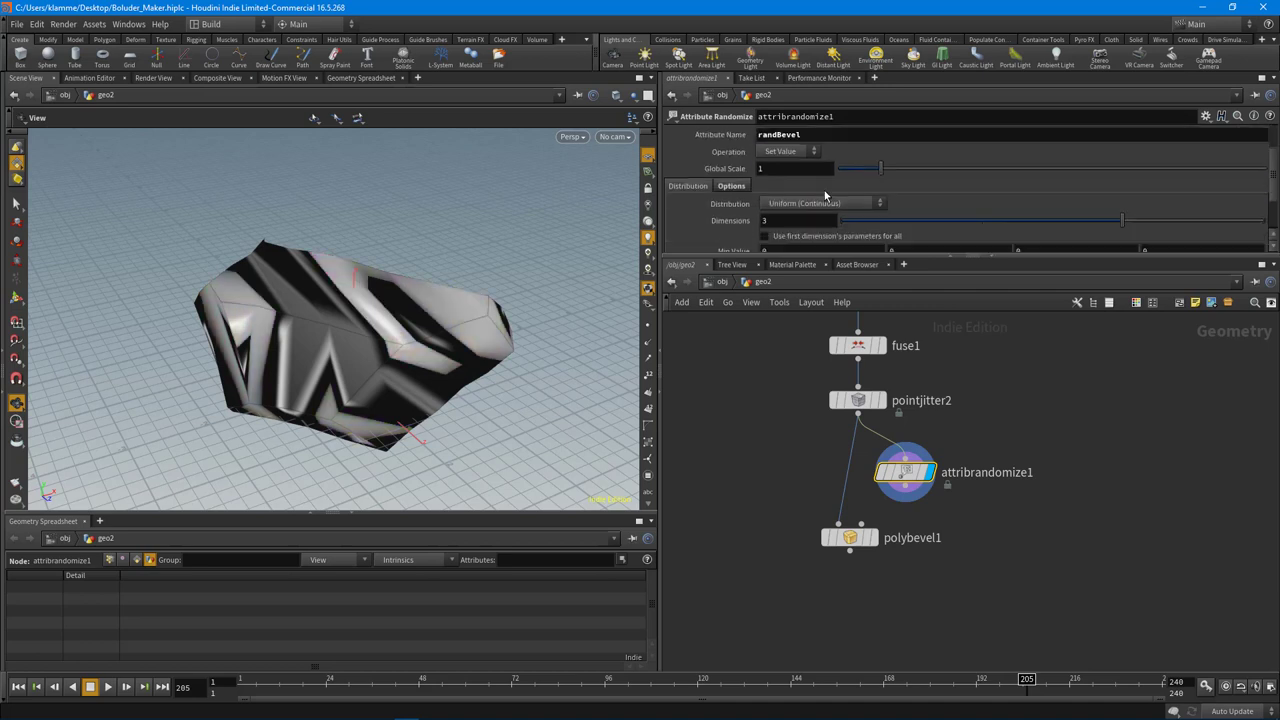
{"action": "left_click_drag", "start_coordinate": [846, 204], "coordinate": [843, 204]}
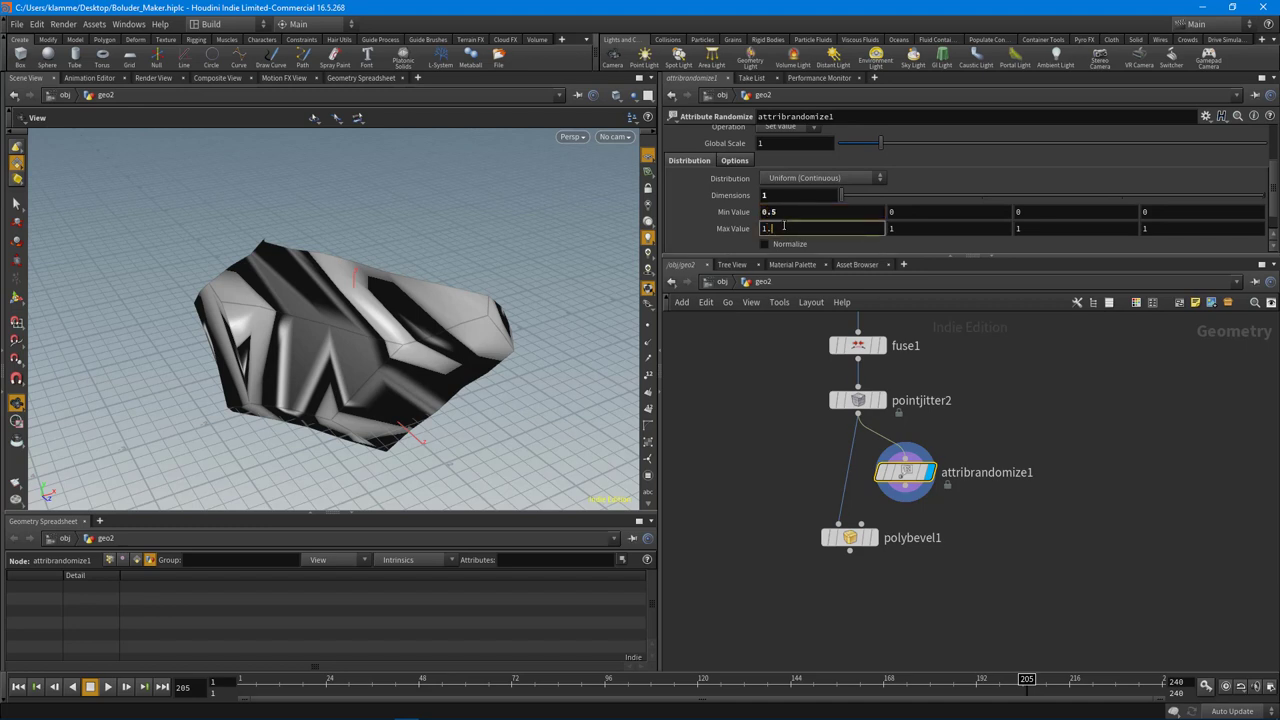
Insert attribrandomize1 between pointjitter2 and polybevel1, display polybevel1 and align the nodes in the chain
{"action": "left_click_drag", "start_coordinate": [871, 462], "coordinate": [836, 470]}
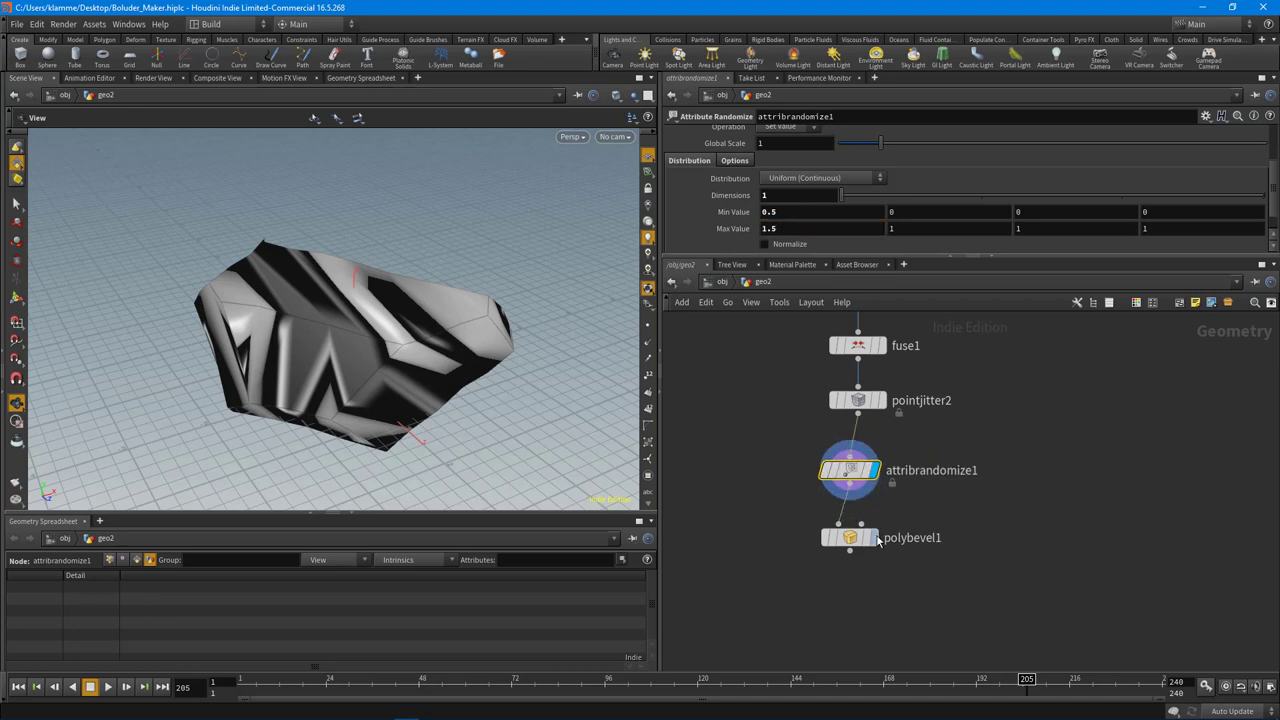
{"action": "left_click", "coordinate": [876, 538]}
{"action": "left_click_drag", "start_coordinate": [862, 539], "coordinate": [858, 537]}
{"action": "left_click_drag", "start_coordinate": [853, 474], "coordinate": [861, 466]}
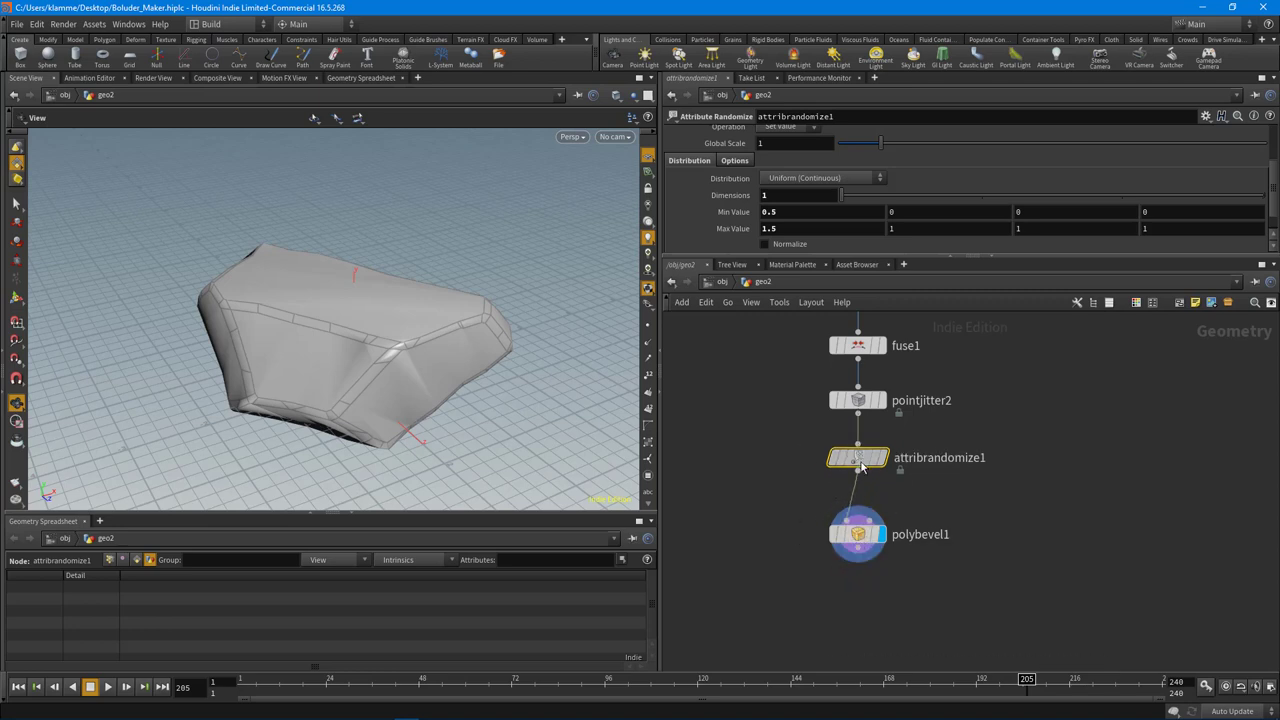
Enable polybevel1's Point Scale with the attribute randBevel and check the bevel widths around the boulder
{"action": "left_click", "coordinate": [858, 534]}
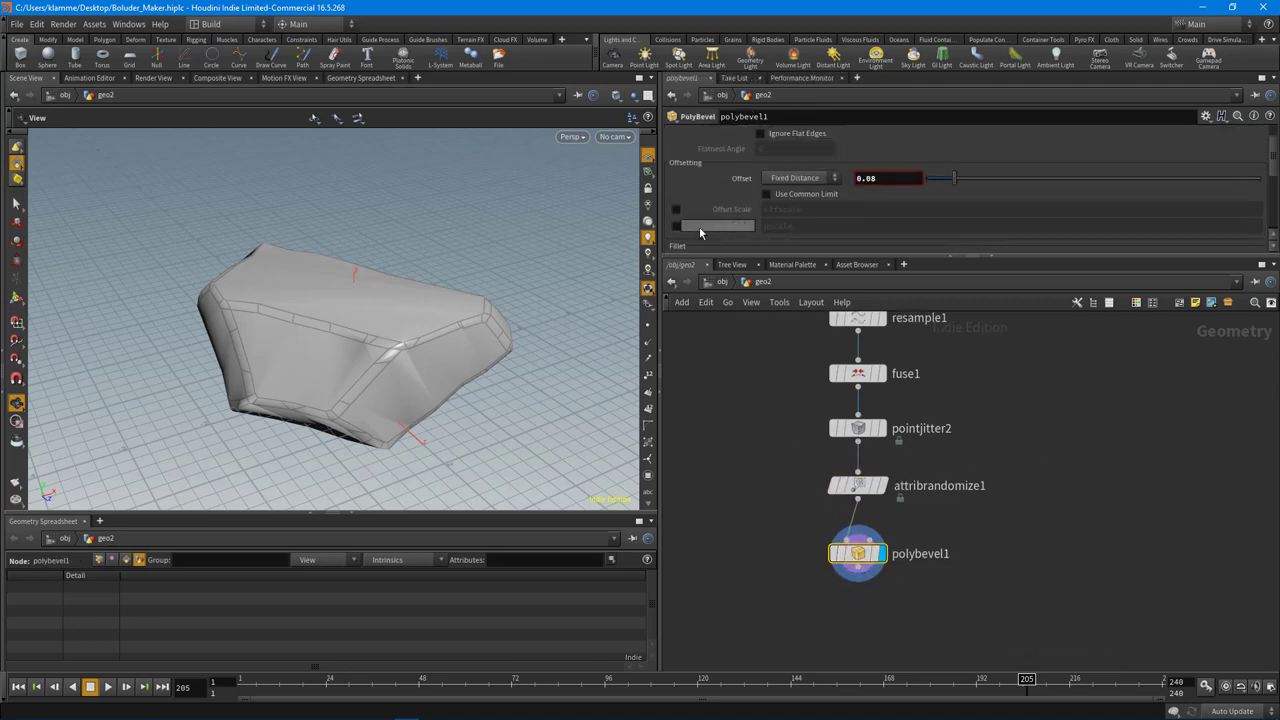
{"action": "left_click", "coordinate": [676, 227]}
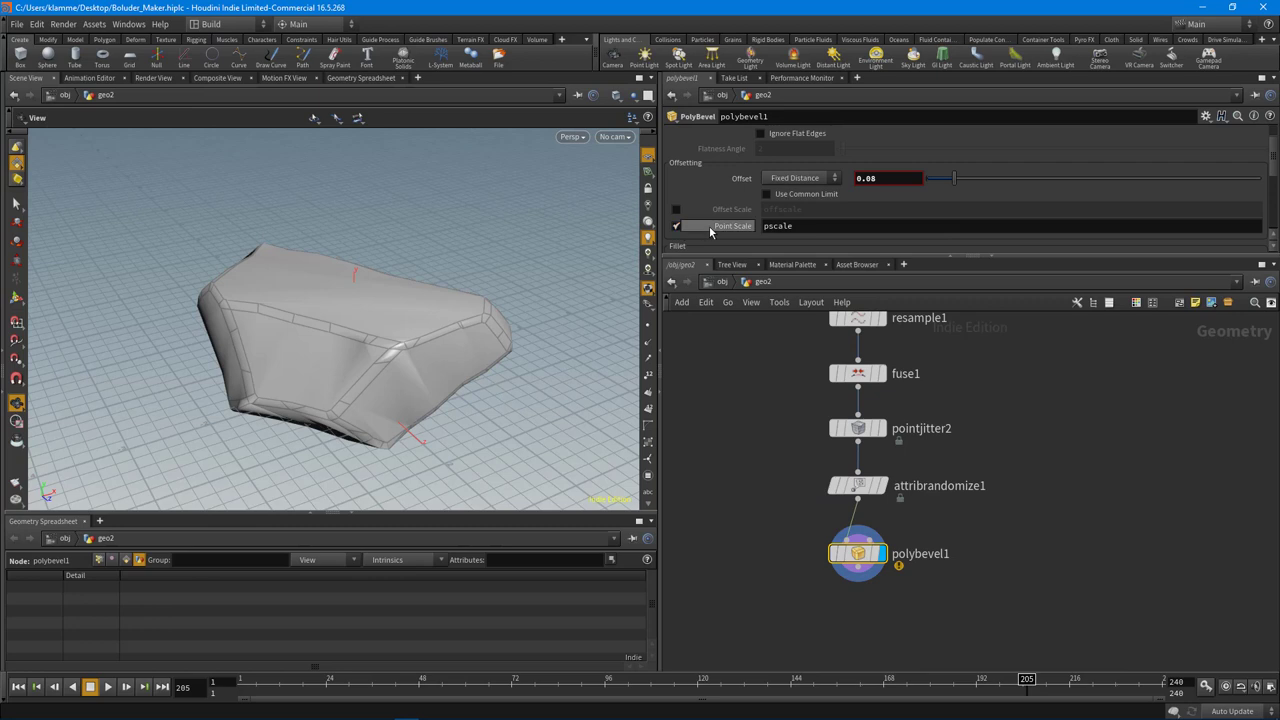
{"action": "left_click", "coordinate": [809, 227]}
{"action": "type", "text": "randBeve"}
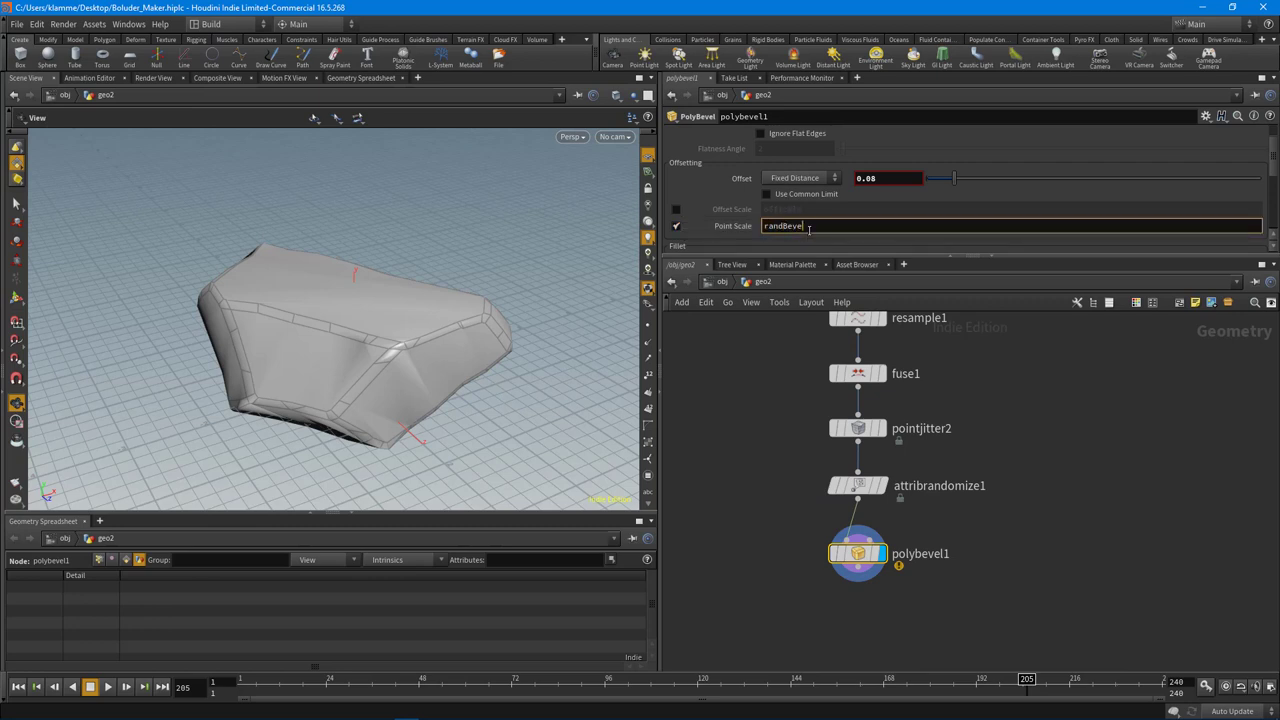
{"action": "type", "text": "l"}
{"action": "key", "text": "Return"}
{"action": "left_click_drag", "start_coordinate": [383, 316], "coordinate": [266, 349]}
{"action": "left_click_drag", "start_coordinate": [257, 400], "coordinate": [265, 290]}
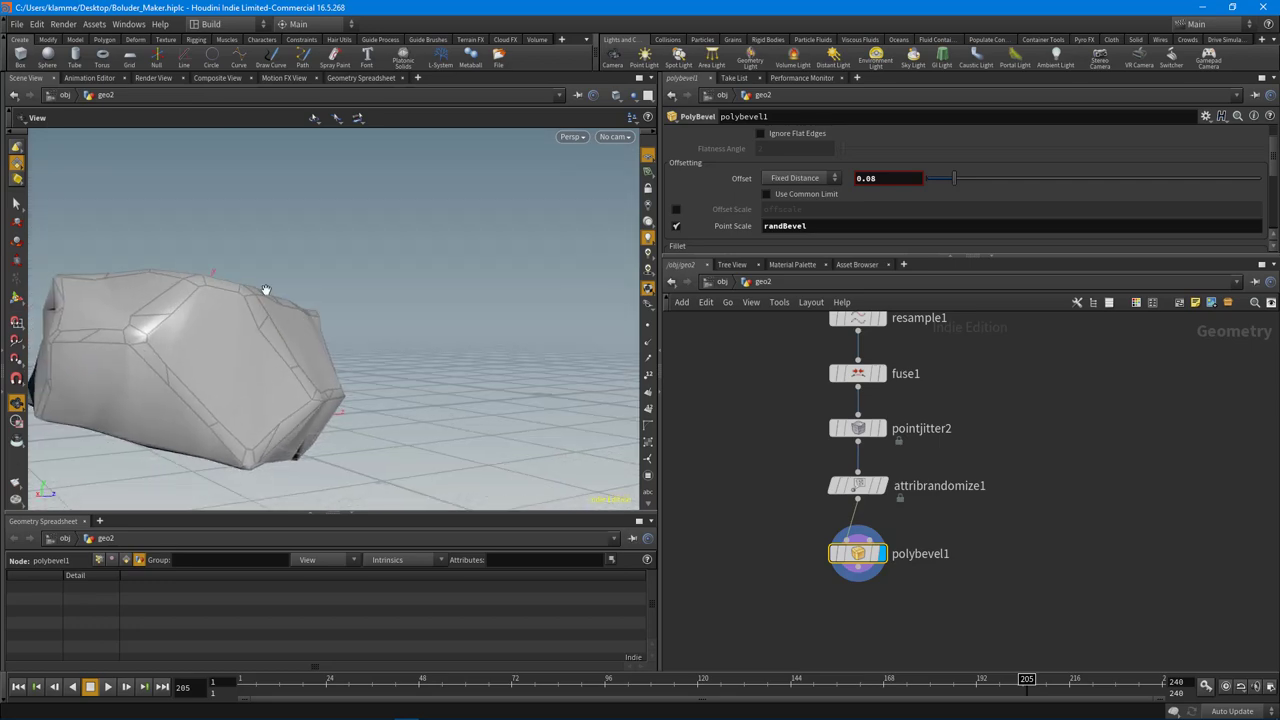
{"action": "left_click_drag", "start_coordinate": [295, 348], "coordinate": [376, 344]}
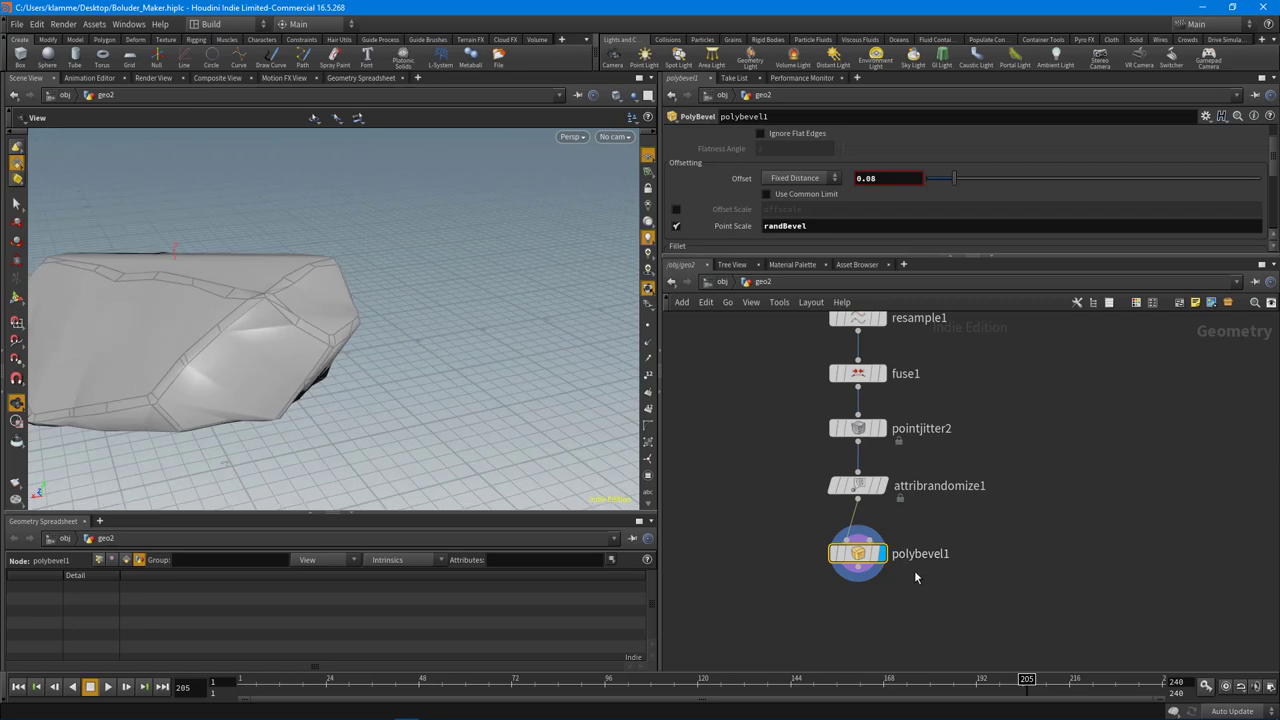
Add a Normal node below polybevel1, connect and display it, and set its Cusp Angle to 38.5
{"action": "key", "text": "Tab"}
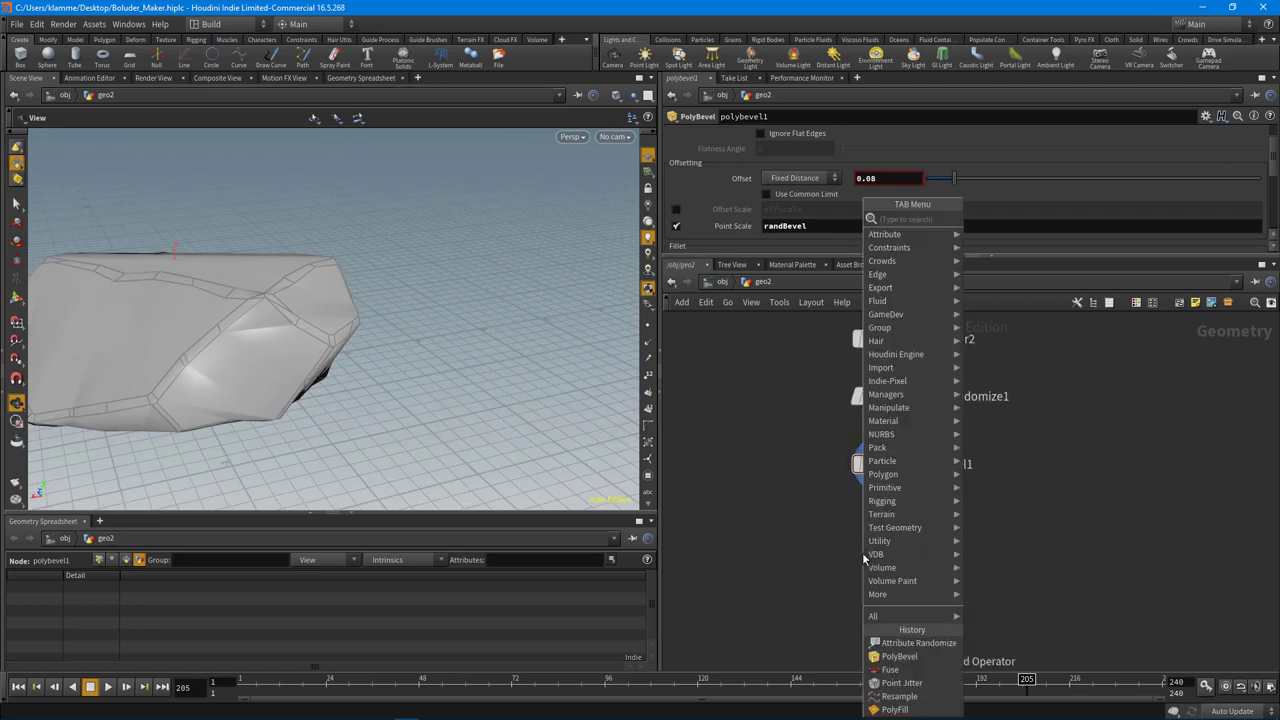
{"action": "type", "text": "norma"}
{"action": "key", "text": "Return"}
{"action": "left_click", "coordinate": [880, 541]}
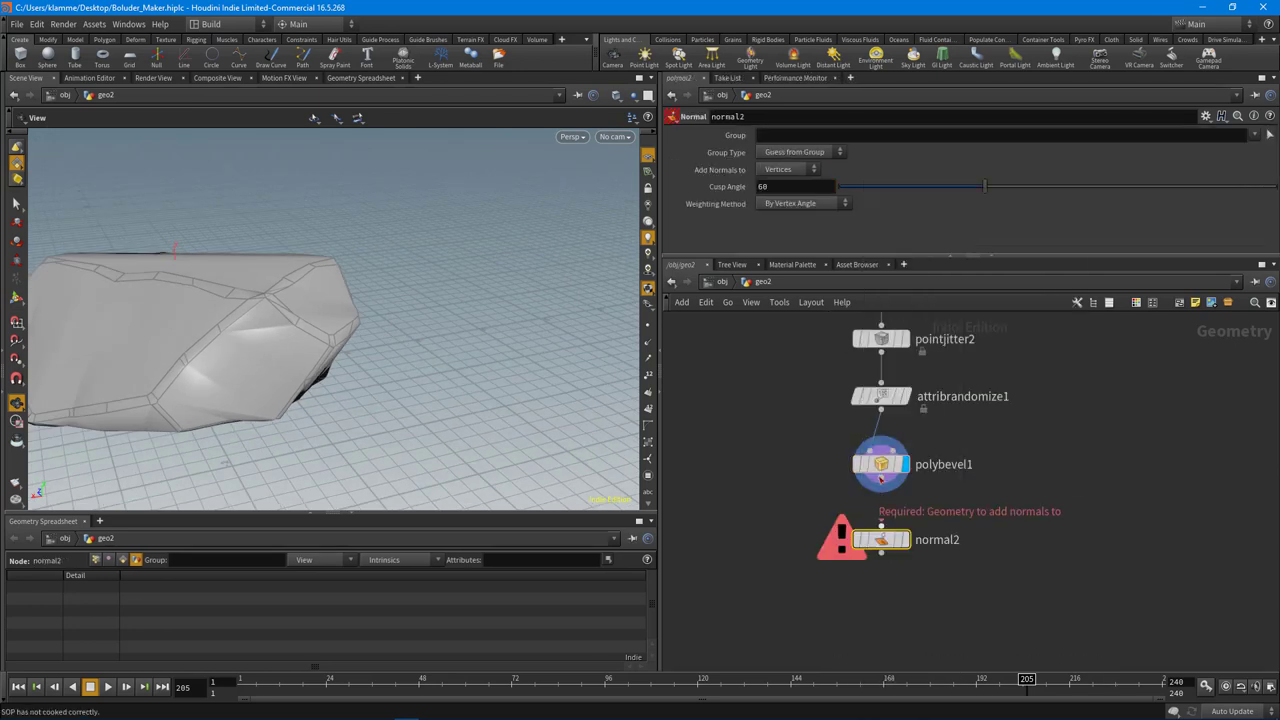
{"action": "left_click", "coordinate": [880, 486]}
{"action": "left_click", "coordinate": [880, 531]}
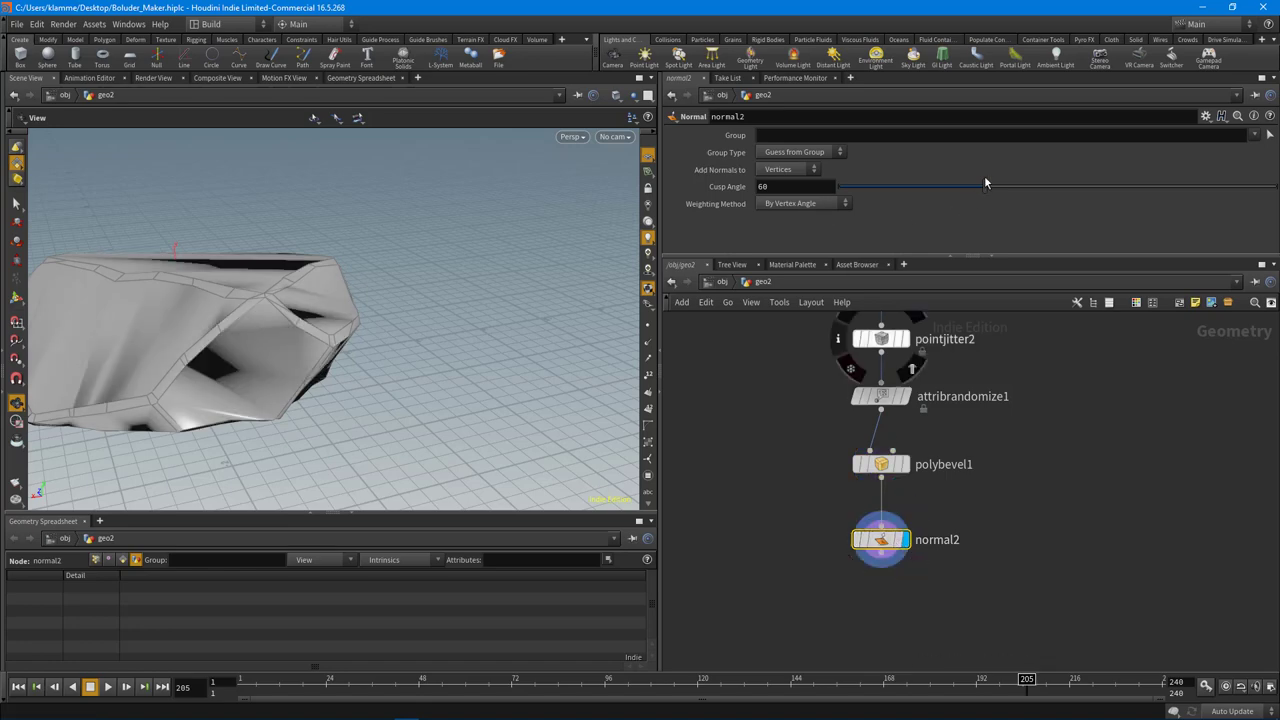
{"action": "left_click_drag", "start_coordinate": [985, 185], "coordinate": [933, 194]}
{"action": "mouse_move", "coordinate": [258, 318]}
{"action": "left_mouse_down"}
{"action": "mouse_move", "coordinate": [252, 379]}
{"action": "mouse_move", "coordinate": [255, 290]}
{"action": "mouse_move", "coordinate": [340, 300]}
{"action": "mouse_move", "coordinate": [337, 363]}
{"action": "mouse_move", "coordinate": [400, 380]}
{"action": "left_mouse_up"}
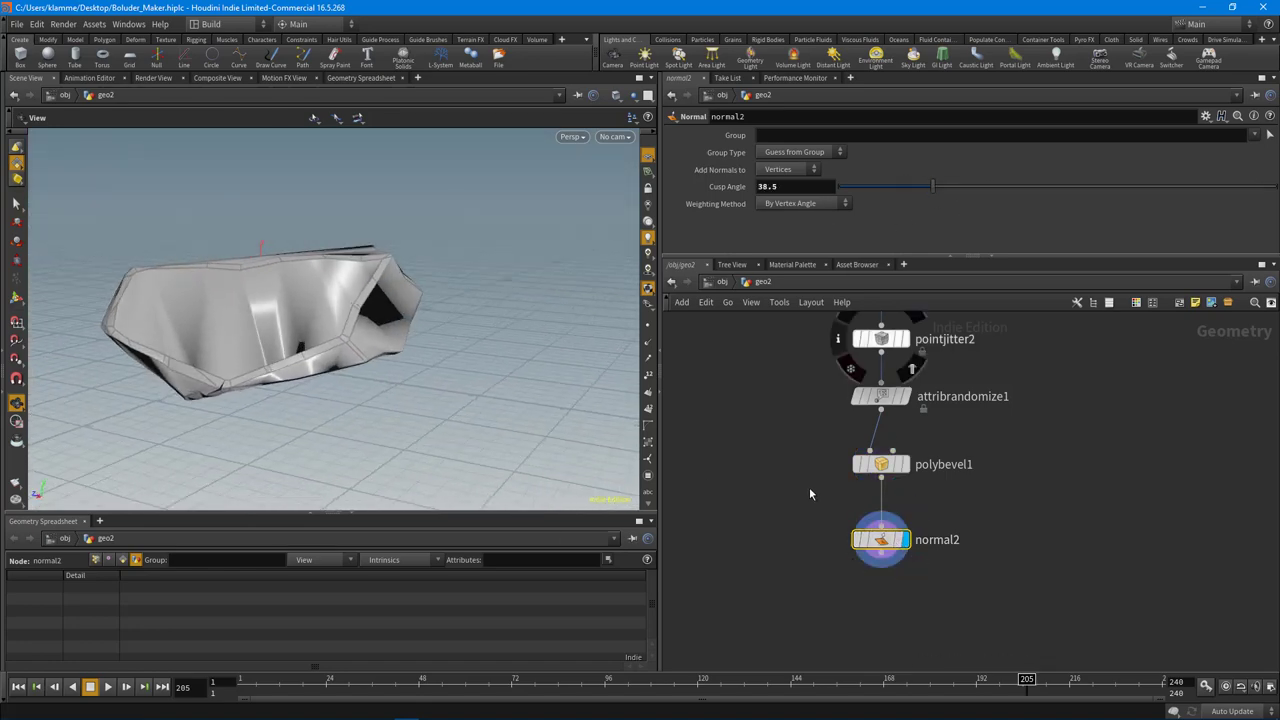
Move normal2 aside, add a VDB from Polygons node fed by polybevel1 and display it
{"action": "left_click_drag", "start_coordinate": [868, 540], "coordinate": [1034, 544]}
{"action": "key", "text": "Tab"}
{"action": "type", "text": "vd"}
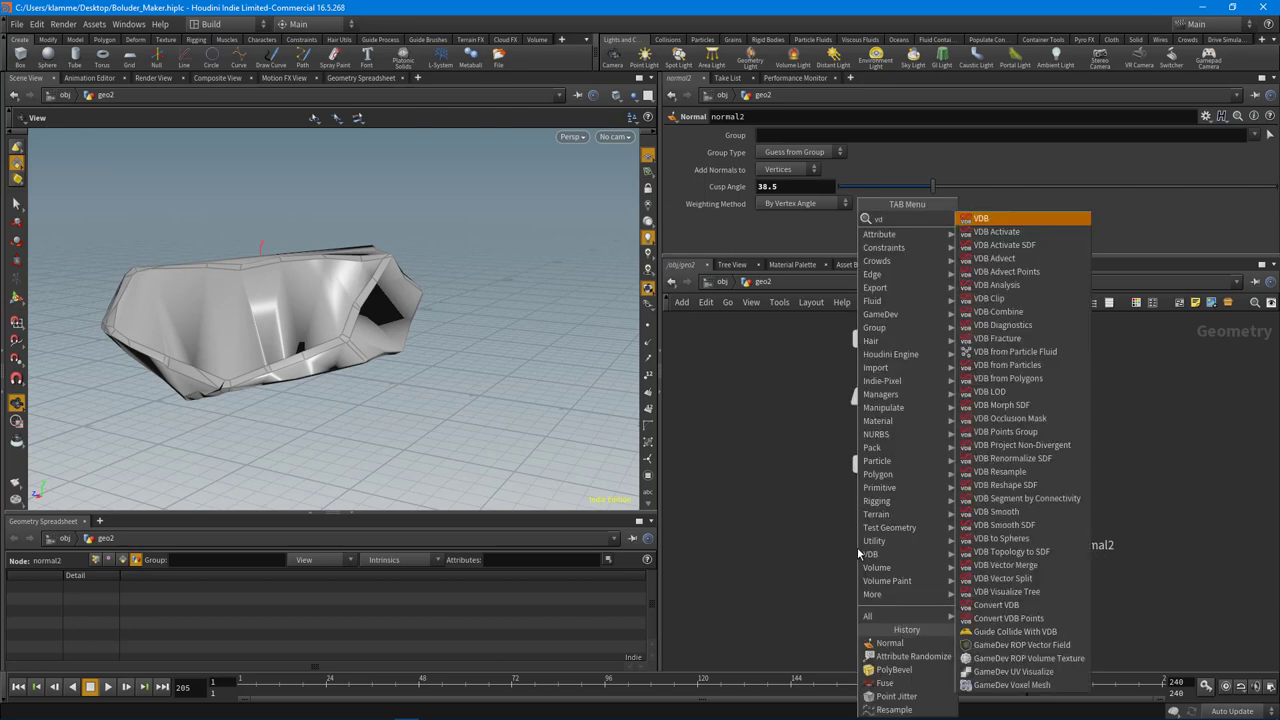
{"action": "type", "text": "b"}
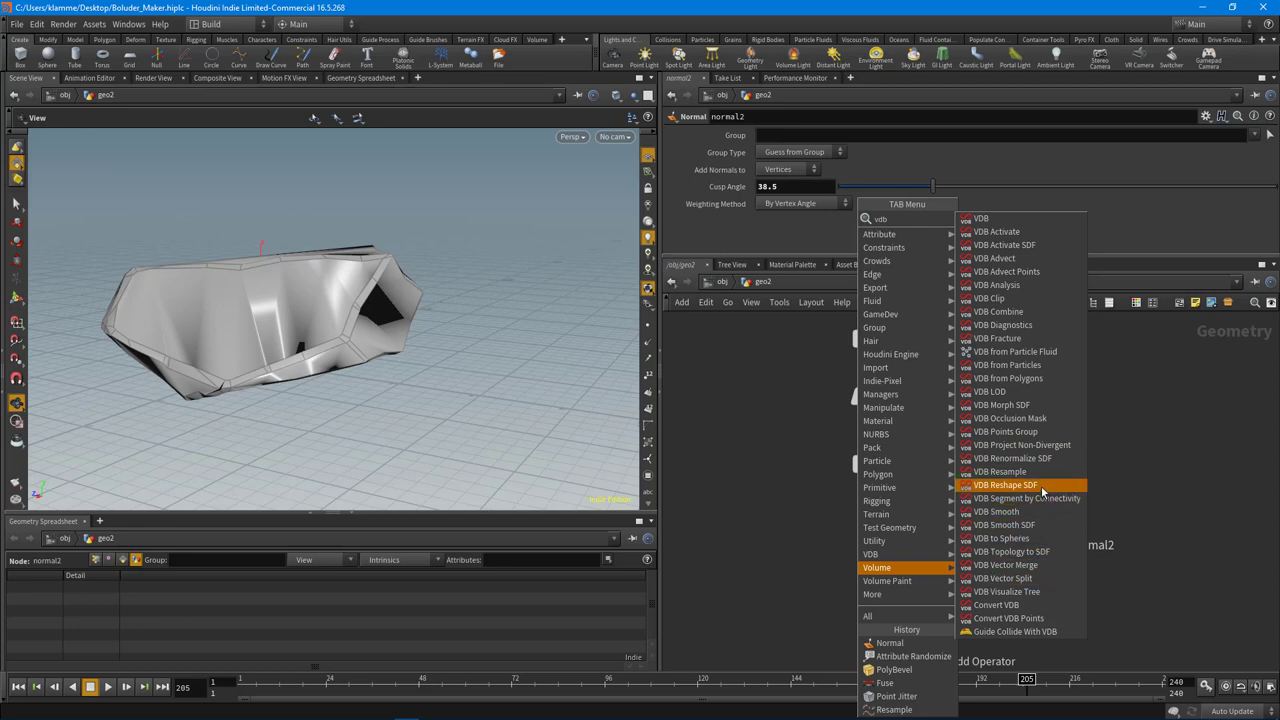
{"action": "left_click", "coordinate": [1024, 378]}
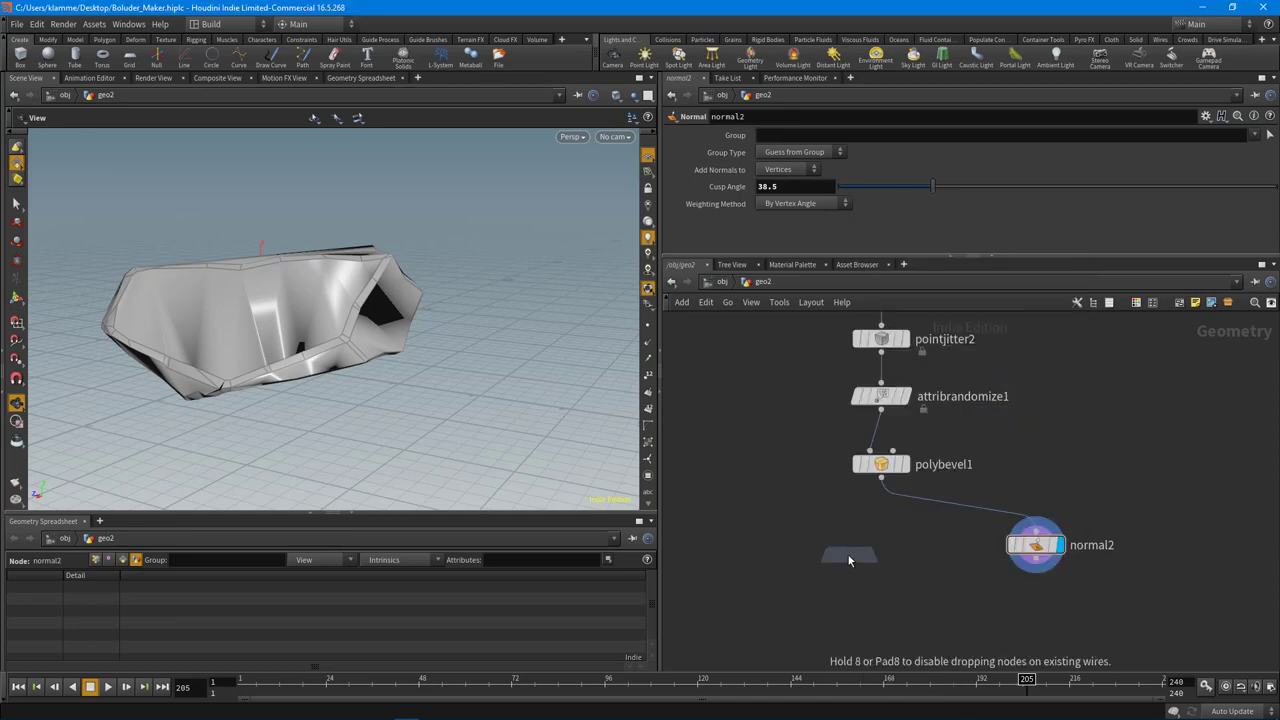
{"action": "left_click", "coordinate": [849, 560]}
{"action": "left_click_drag", "start_coordinate": [881, 478], "coordinate": [850, 550]}
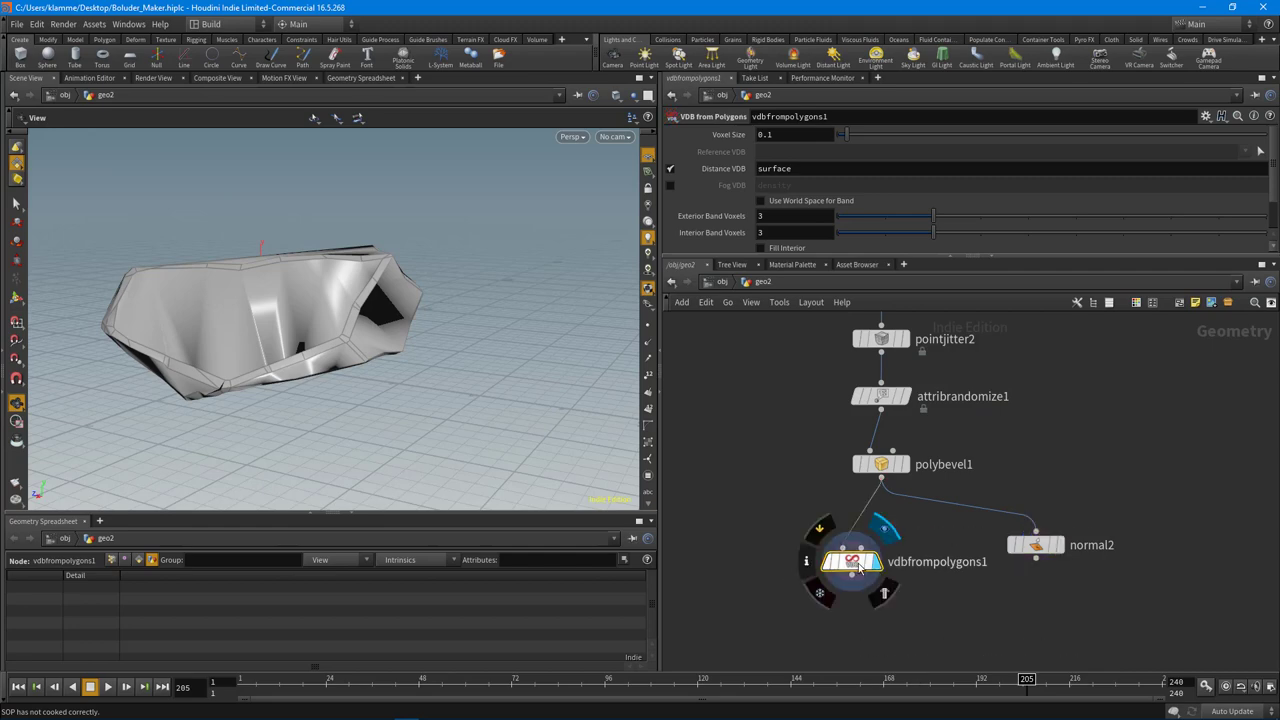
Inspect the VDB version of the boulder from several sides and enlarge the parameter pane
{"action": "left_click_drag", "start_coordinate": [396, 281], "coordinate": [233, 357]}
{"action": "left_click_drag", "start_coordinate": [309, 375], "coordinate": [360, 360], "text": "alt"}
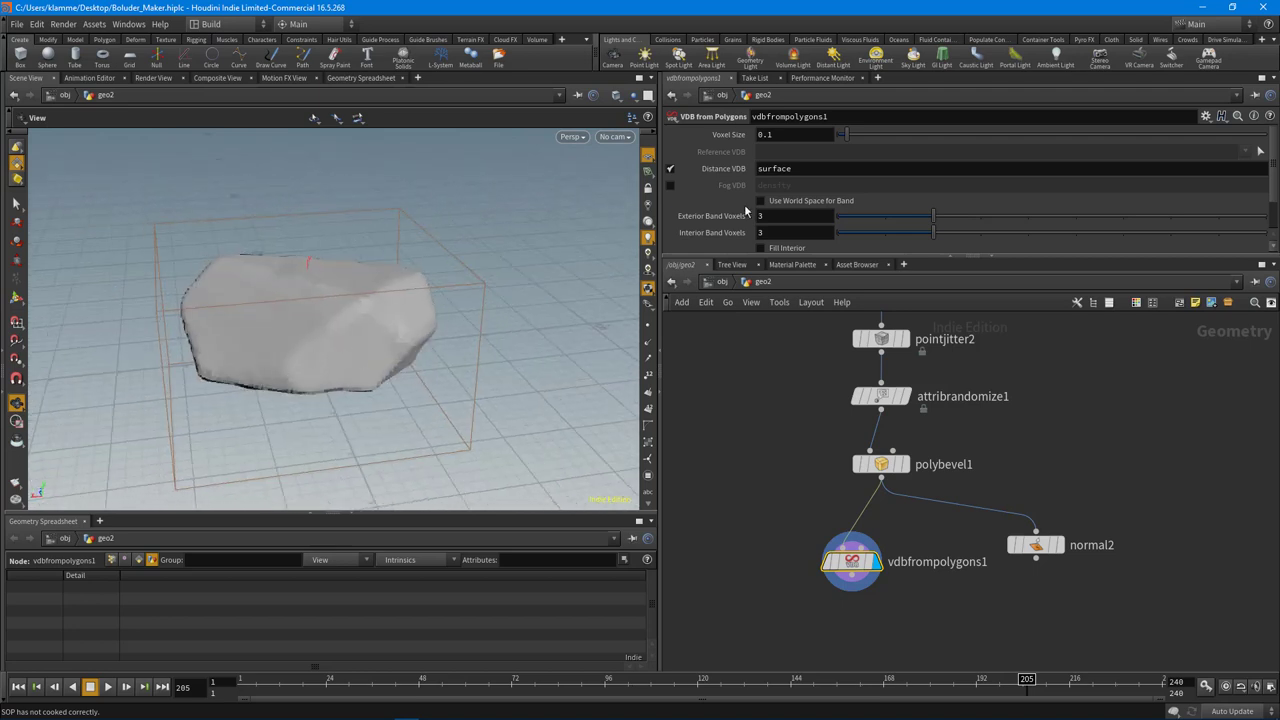
{"action": "left_click_drag", "start_coordinate": [1037, 254], "coordinate": [1052, 303]}
{"action": "left_click_drag", "start_coordinate": [340, 351], "coordinate": [246, 343]}
{"action": "right_click_drag", "start_coordinate": [252, 345], "coordinate": [323, 366]}
{"action": "left_click_drag", "start_coordinate": [323, 366], "coordinate": [306, 265]}
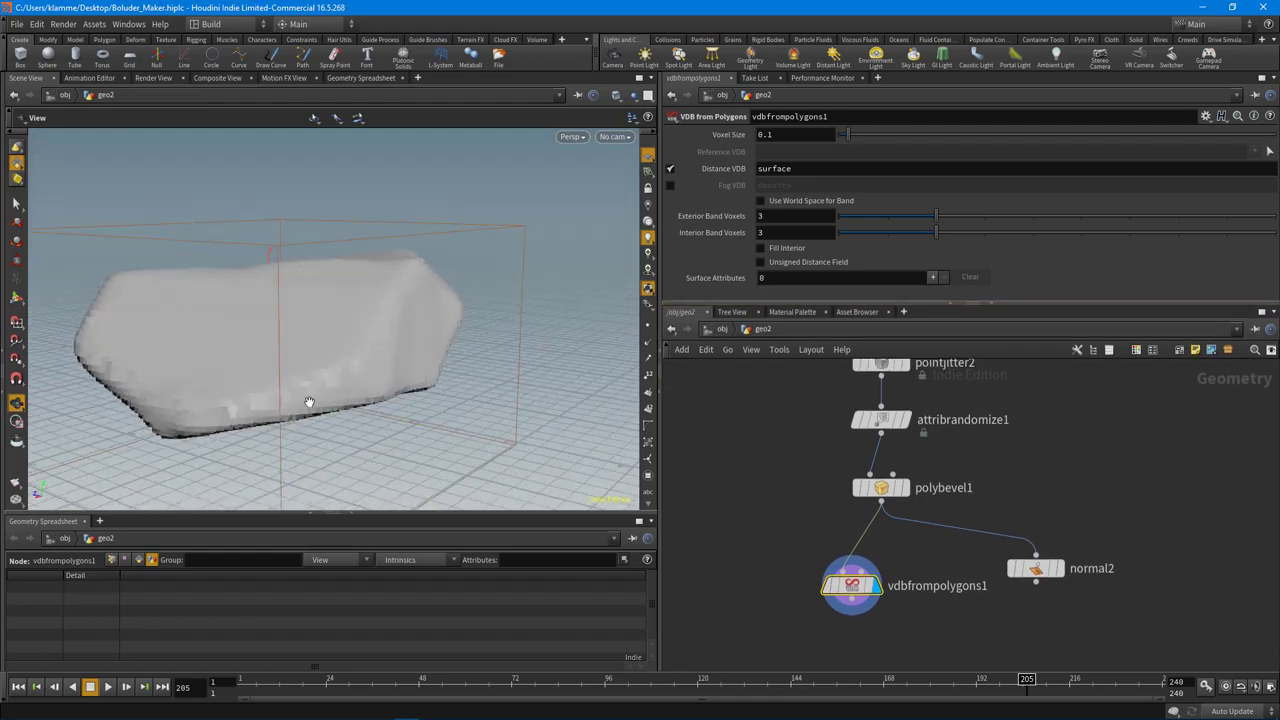
{"action": "left_click_drag", "start_coordinate": [309, 402], "coordinate": [277, 383], "text": "alt"}
Save the boulder scene file
{"action": "scroll", "coordinate": [1063, 450], "scroll_direction": "down", "scroll_amount": 3}
{"action": "middle_click_drag", "start_coordinate": [1050, 430], "coordinate": [1037, 567]}
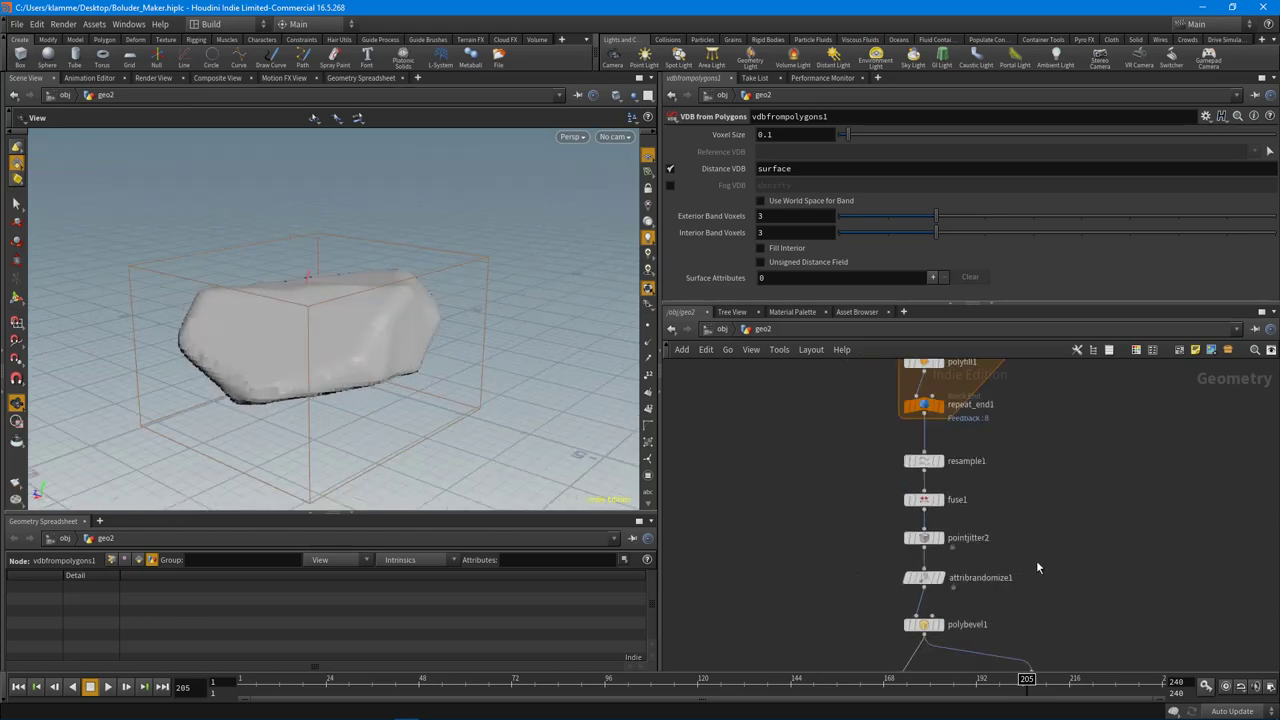
{"action": "scroll", "coordinate": [1037, 563], "scroll_direction": "down", "scroll_amount": 1}
{"action": "middle_click_drag", "start_coordinate": [1043, 503], "coordinate": [1033, 528]}
{"action": "key", "text": "ctrl+s"}
Set pointjitter1's Seed to 1.62 and check the resulting boulder shape
{"action": "middle_click_drag", "start_coordinate": [1073, 457], "coordinate": [1073, 604]}
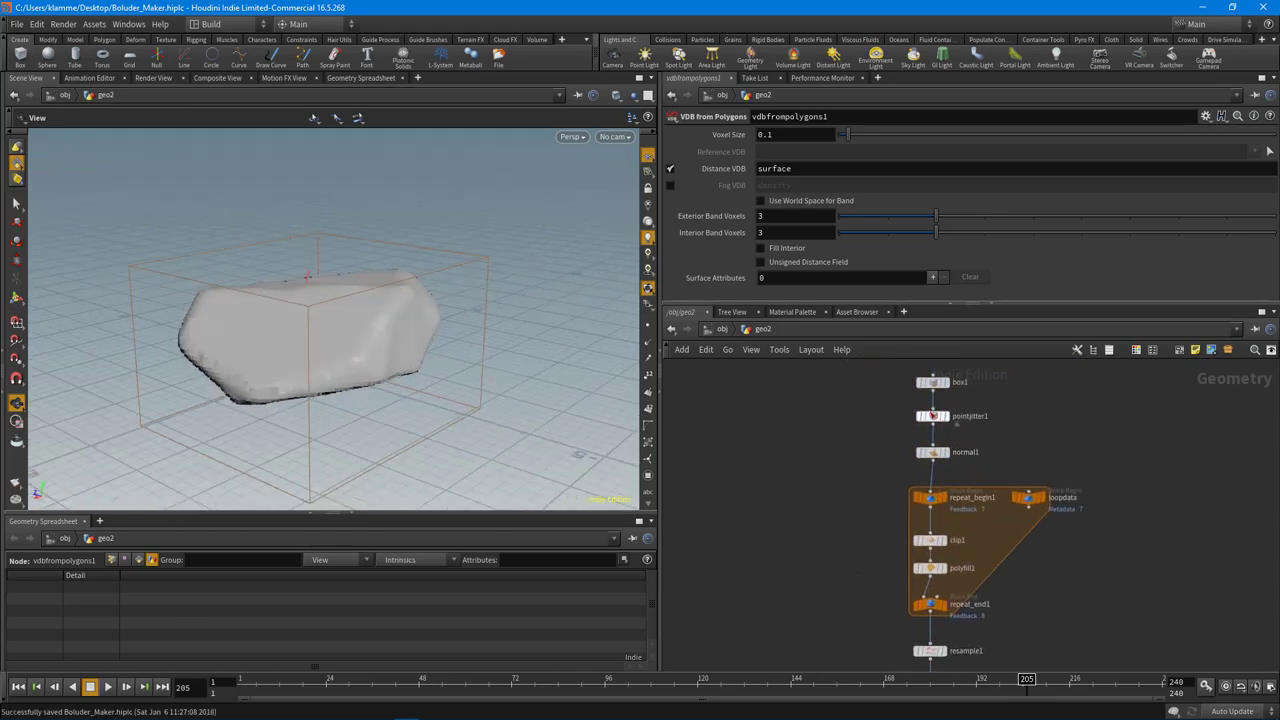
{"action": "scroll", "coordinate": [933, 415], "scroll_direction": "up", "scroll_amount": 2}
{"action": "left_click", "coordinate": [934, 419]}
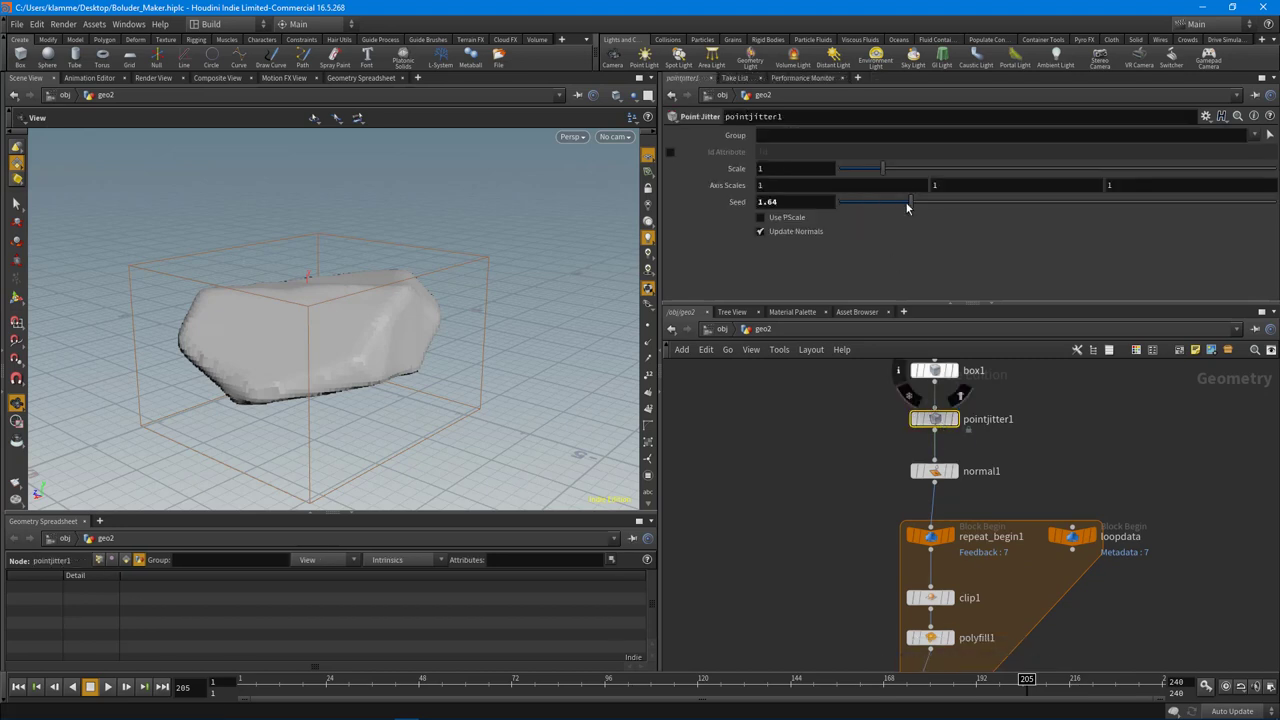
{"action": "mouse_move", "coordinate": [907, 207]}
{"action": "left_mouse_down"}
{"action": "mouse_move", "coordinate": [943, 207]}
{"action": "mouse_move", "coordinate": [910, 207]}
{"action": "left_mouse_up"}
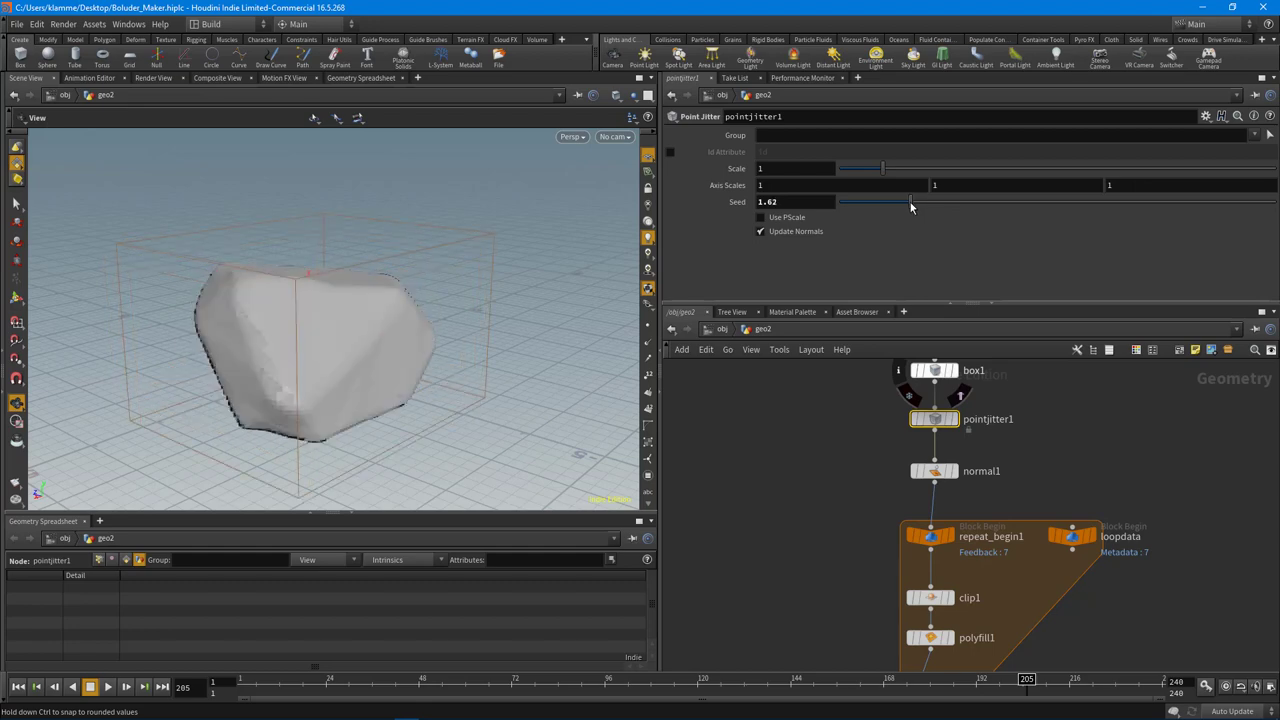
{"action": "left_click_drag", "start_coordinate": [300, 340], "coordinate": [418, 378]}
Set vdbfrompolygons1's Voxel Size to .05, align the node under polybevel1 and check the boulder's detail
{"action": "scroll", "coordinate": [851, 449], "scroll_direction": "down", "scroll_amount": 10}
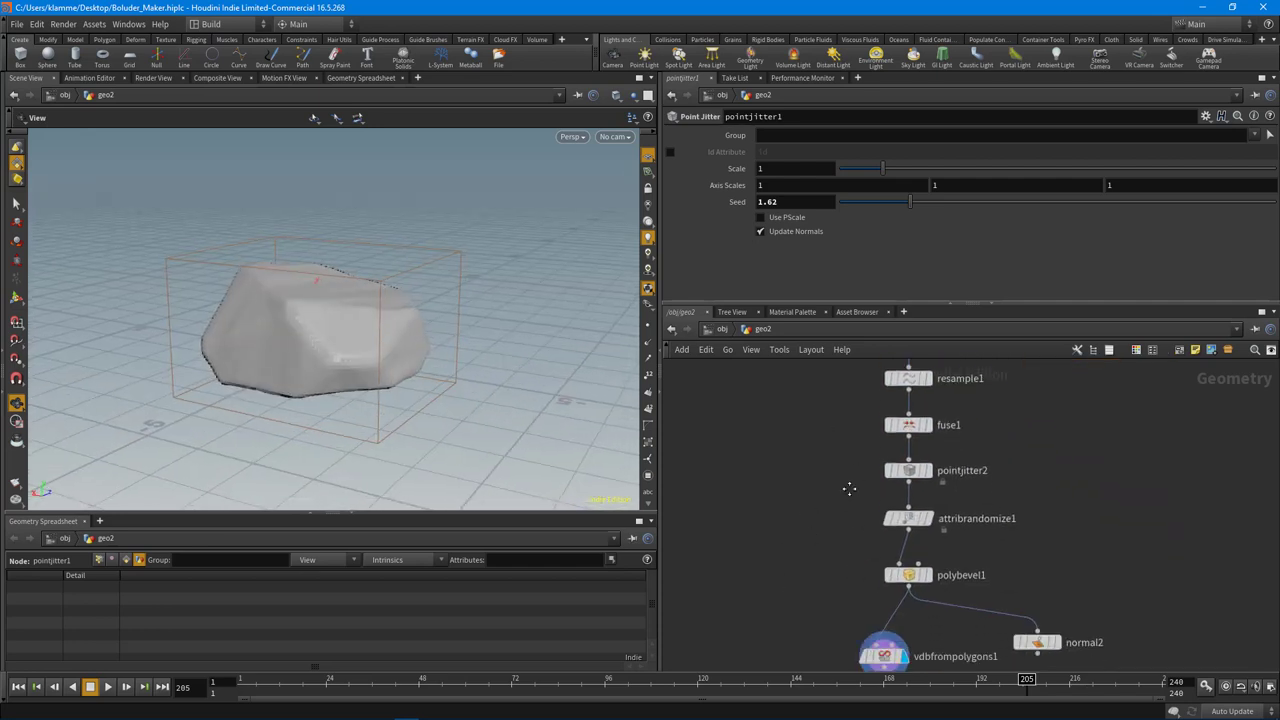
{"action": "scroll", "coordinate": [1011, 574], "scroll_direction": "up", "scroll_amount": 2}
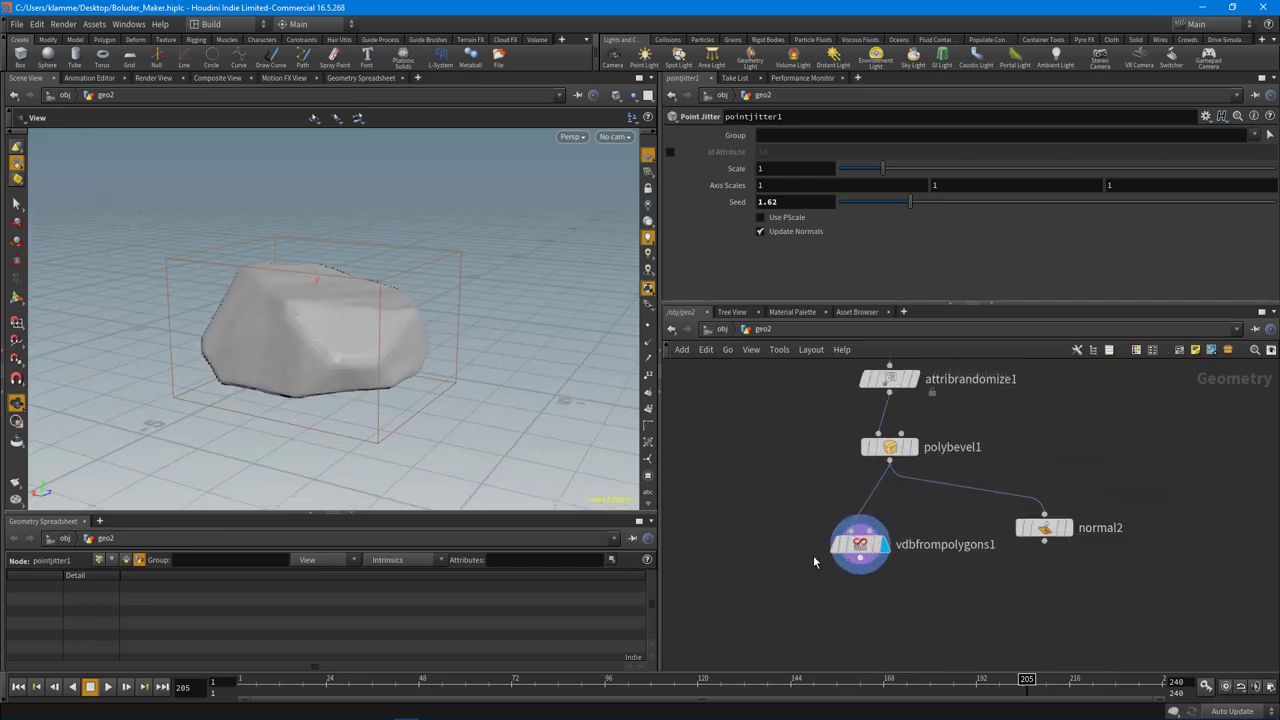
{"action": "mouse_move", "coordinate": [857, 548]}
{"action": "left_click_drag", "start_coordinate": [857, 548], "coordinate": [880, 541]}
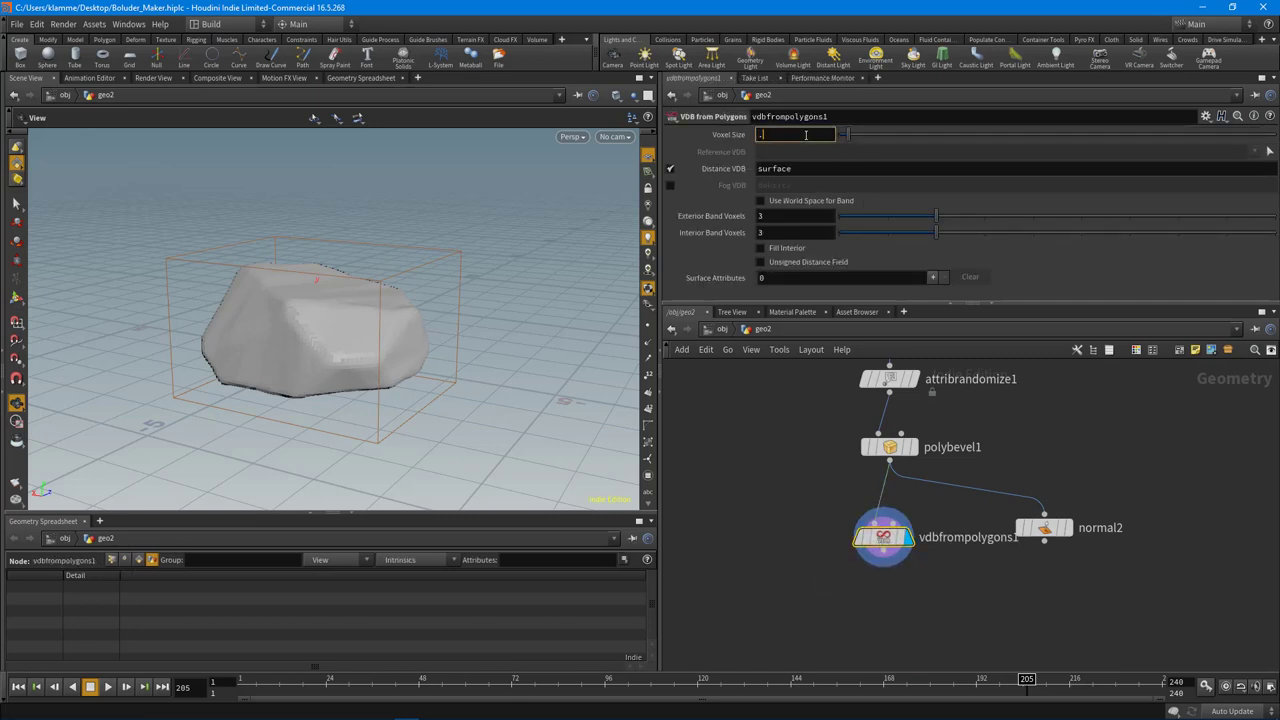
{"action": "left_click_drag", "start_coordinate": [178, 378], "coordinate": [225, 356]}
Add a Convert VDB node below vdbfrompolygons1, wire it to that node's output and display it
{"action": "middle_click_drag", "start_coordinate": [841, 598], "coordinate": [841, 560]}
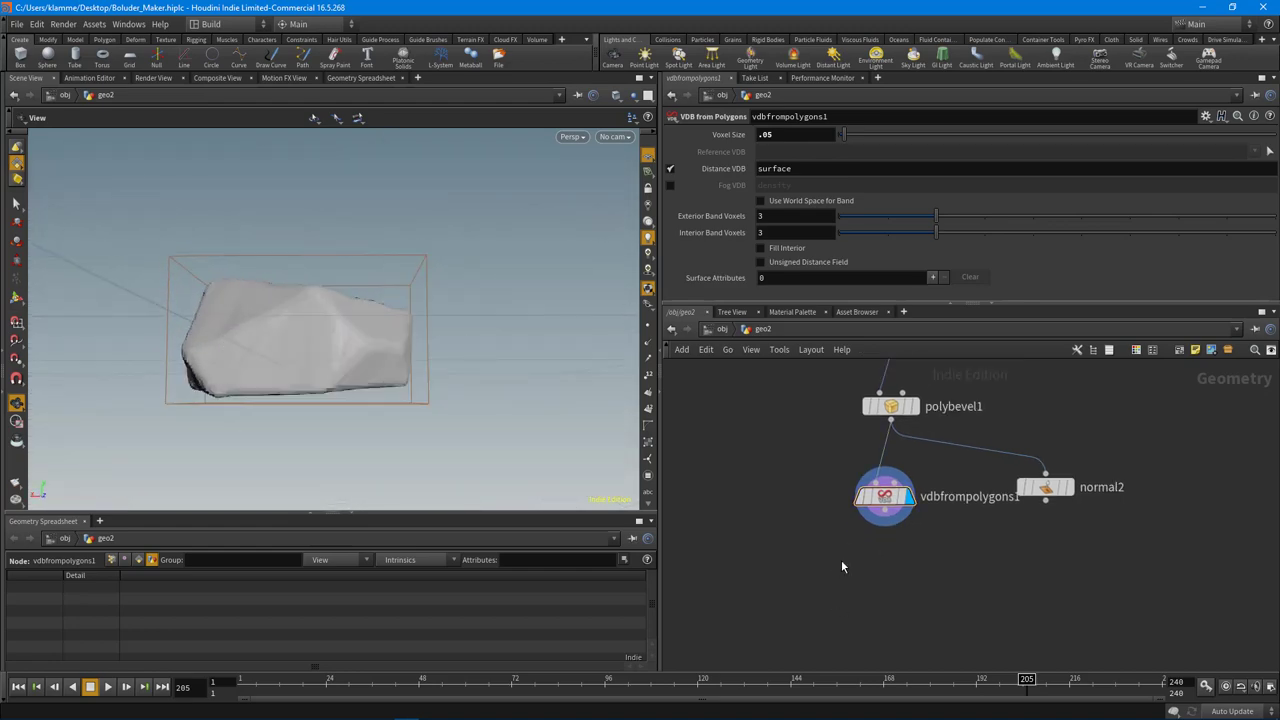
{"action": "key", "text": "Tab"}
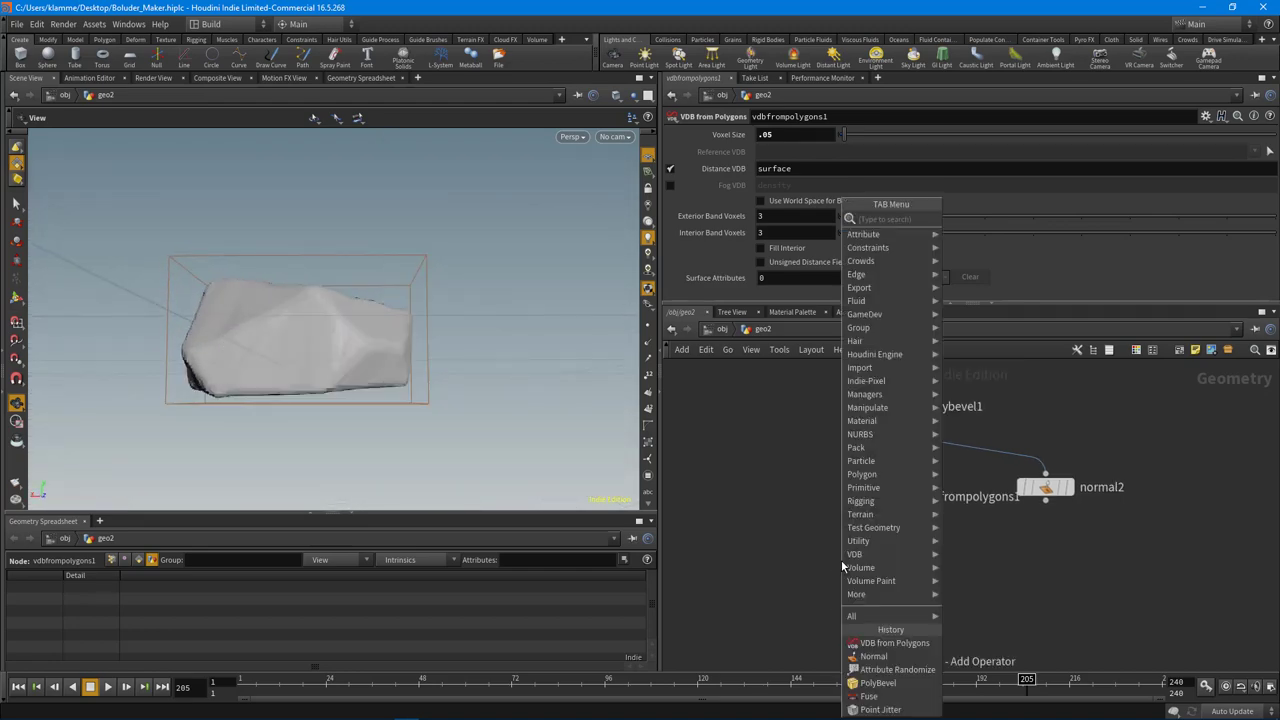
{"action": "type", "text": "convert"}
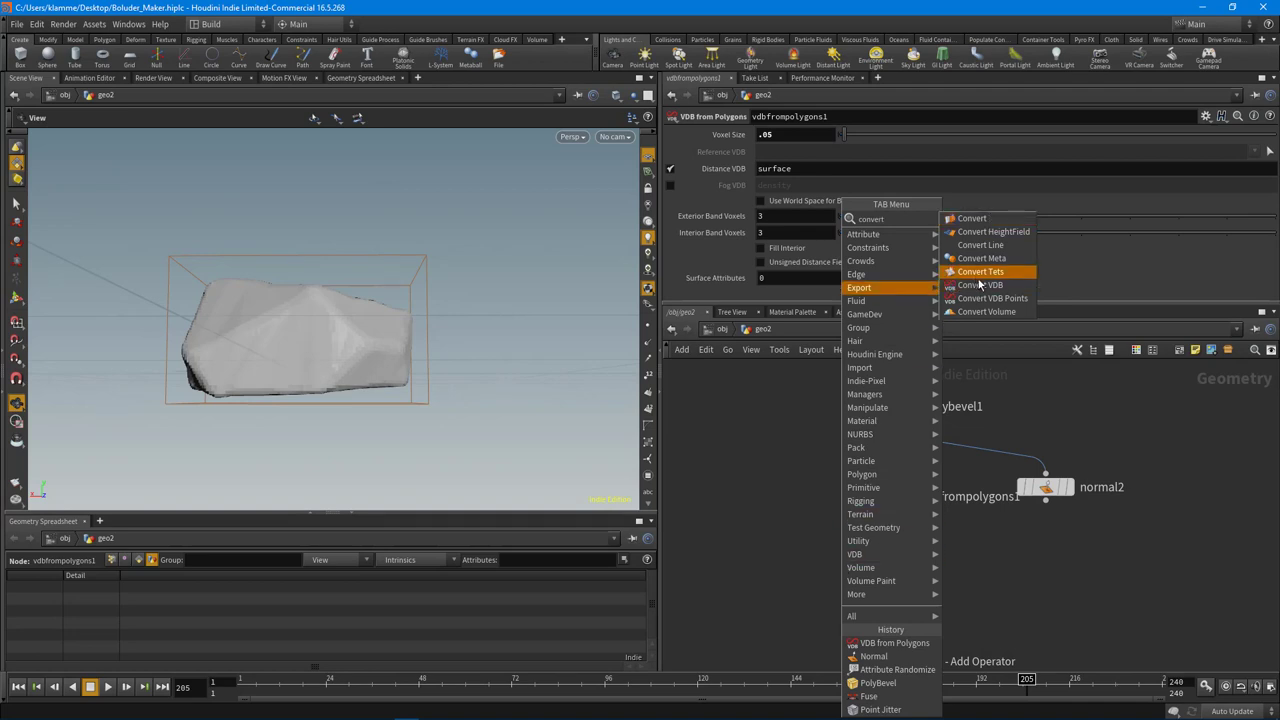
{"action": "left_click", "coordinate": [982, 285]}
{"action": "left_click", "coordinate": [885, 560]}
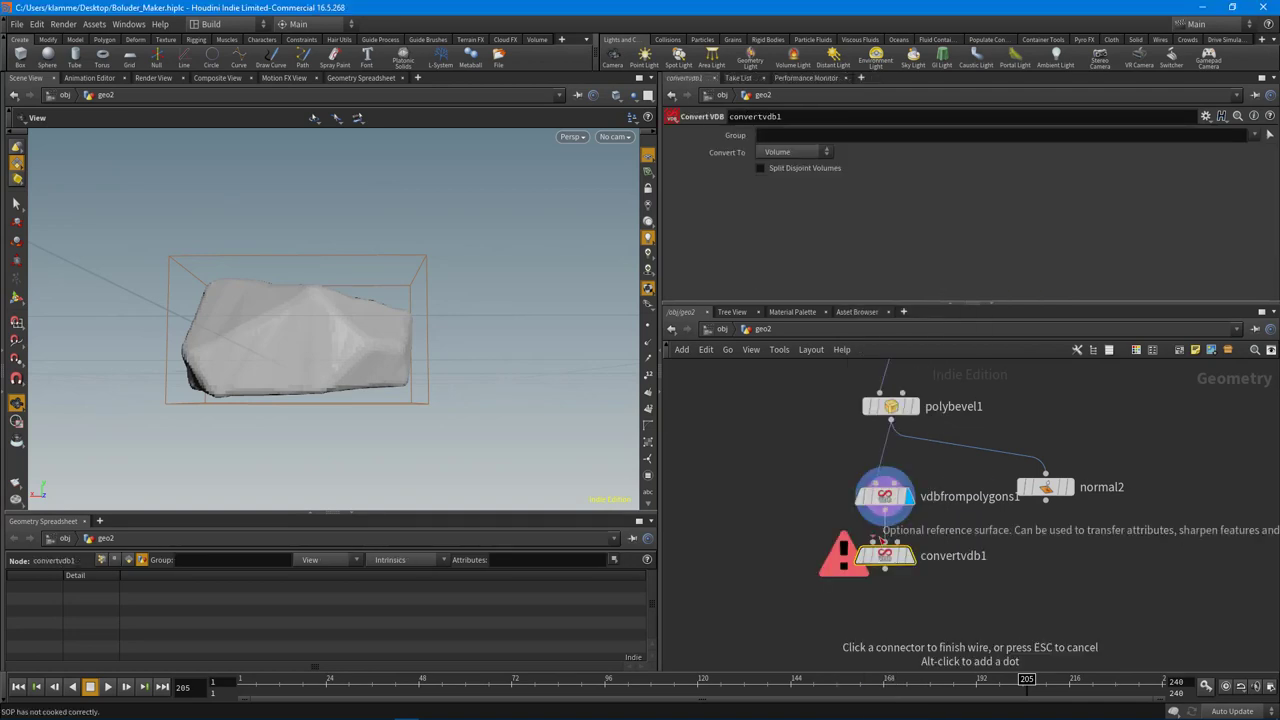
{"action": "left_click_drag", "start_coordinate": [885, 511], "coordinate": [885, 566]}
{"action": "left_click", "coordinate": [909, 556]}
Set convertvdb1's Convert To option to Polygons and check the resulting mesh from several sides
{"action": "left_click", "coordinate": [809, 153]}
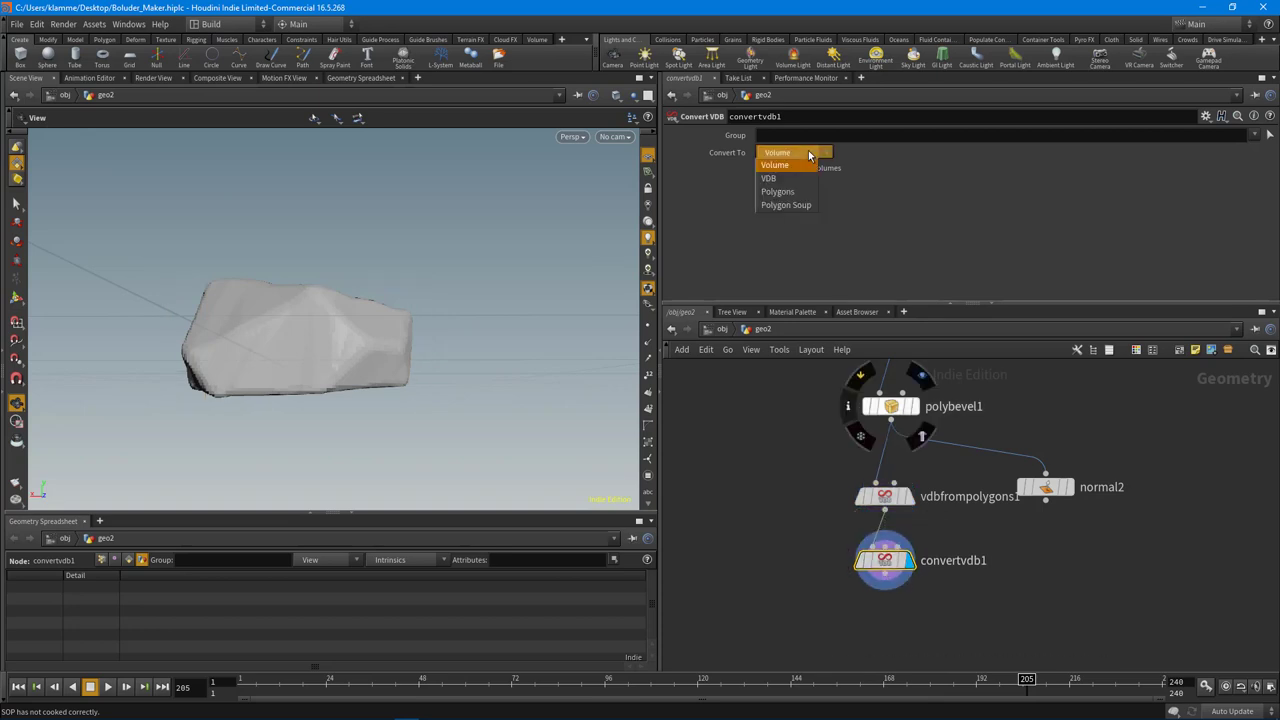
{"action": "left_click", "coordinate": [798, 193]}
{"action": "left_click_drag", "start_coordinate": [518, 346], "coordinate": [126, 346]}
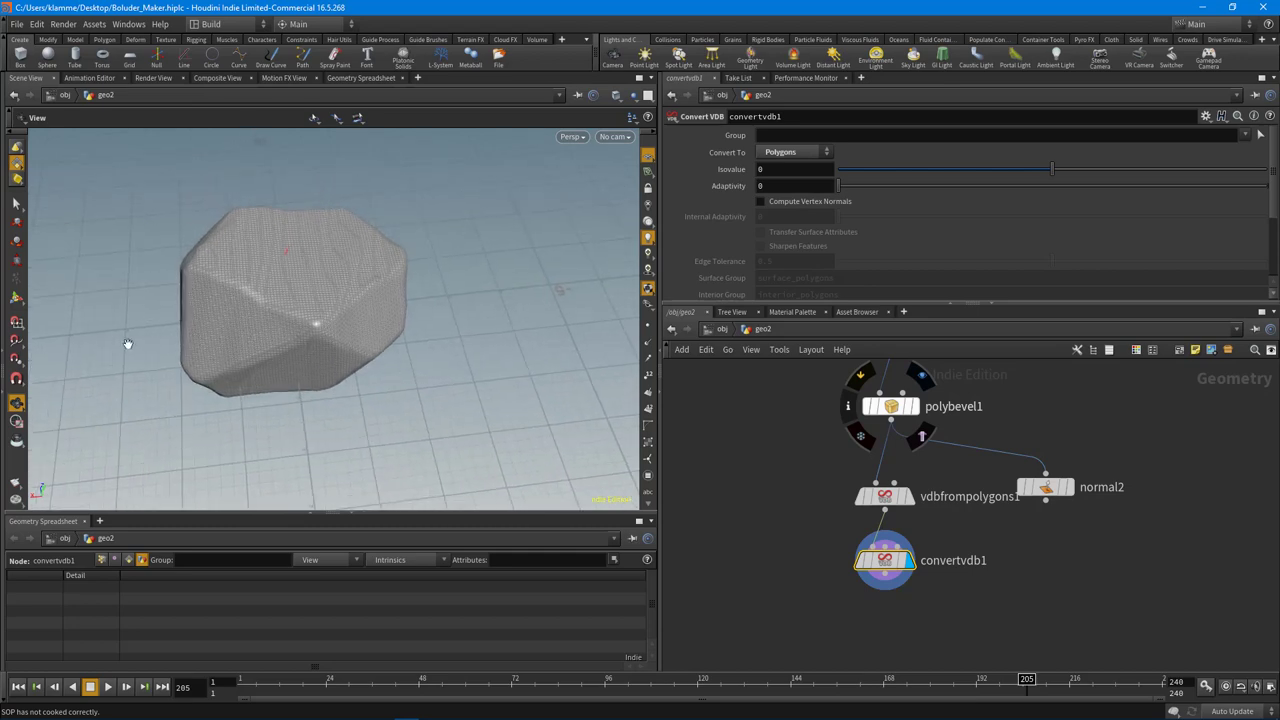
{"action": "right_click_drag", "start_coordinate": [126, 346], "coordinate": [229, 289]}
{"action": "right_click", "coordinate": [311, 352]}
{"action": "left_click", "coordinate": [296, 342]}
{"action": "right_click_drag", "start_coordinate": [342, 306], "coordinate": [280, 320]}
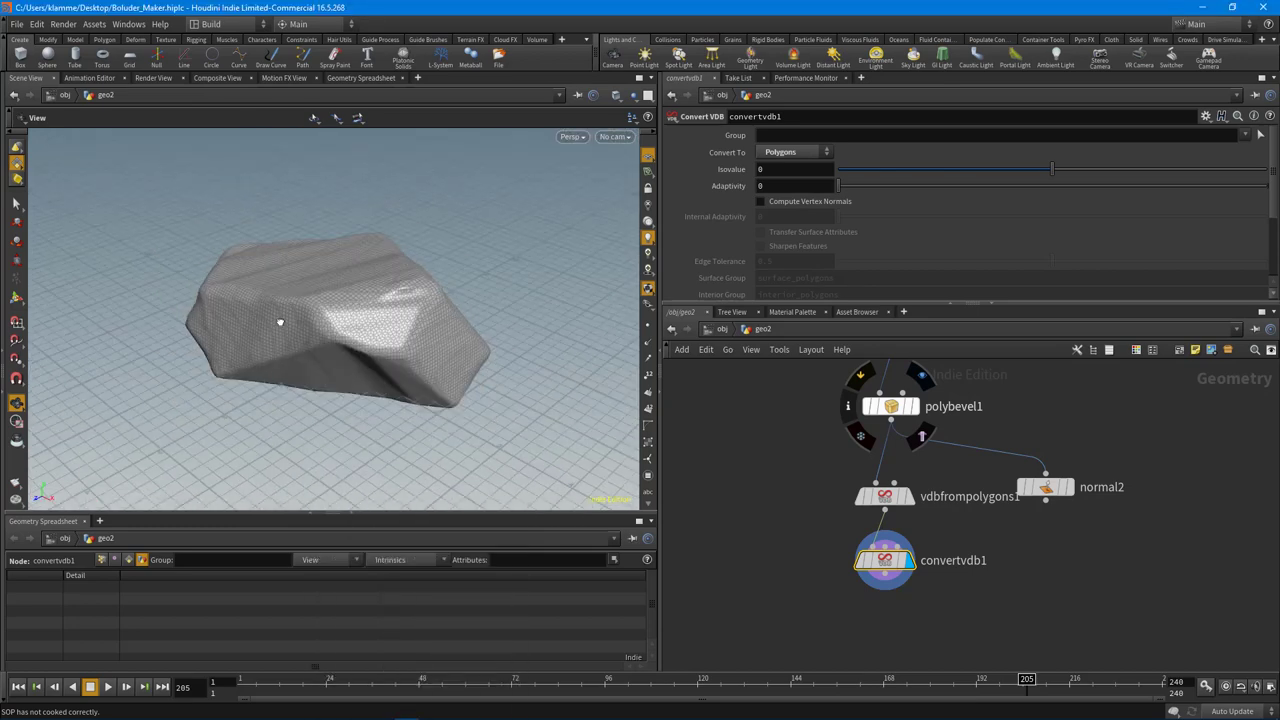
{"action": "left_click_drag", "start_coordinate": [280, 320], "coordinate": [411, 287]}
{"action": "middle_click_drag", "start_coordinate": [411, 287], "coordinate": [535, 278]}
Add a PolyReduce node fed by convertvdb1, display it and align it underneath
{"action": "middle_click_drag", "start_coordinate": [803, 639], "coordinate": [829, 539]}
{"action": "key", "text": "Tab"}
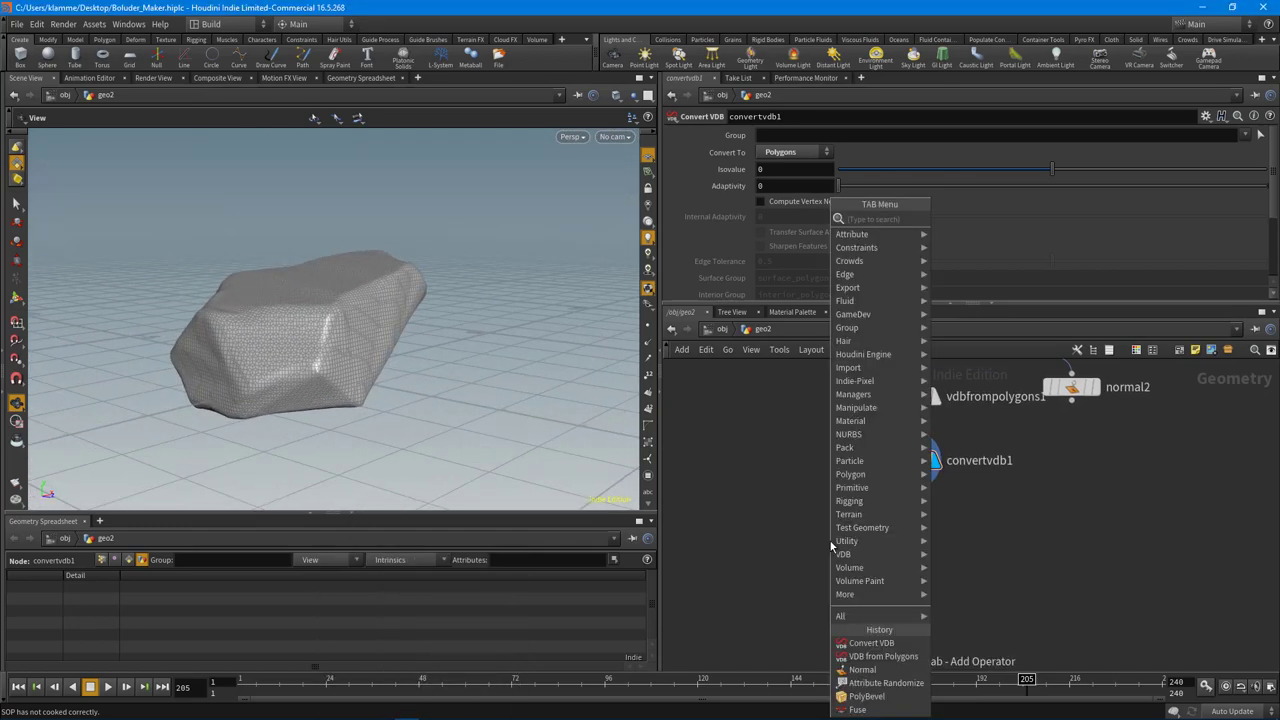
{"action": "type", "text": "poly"}
{"action": "left_click", "coordinate": [980, 471]}
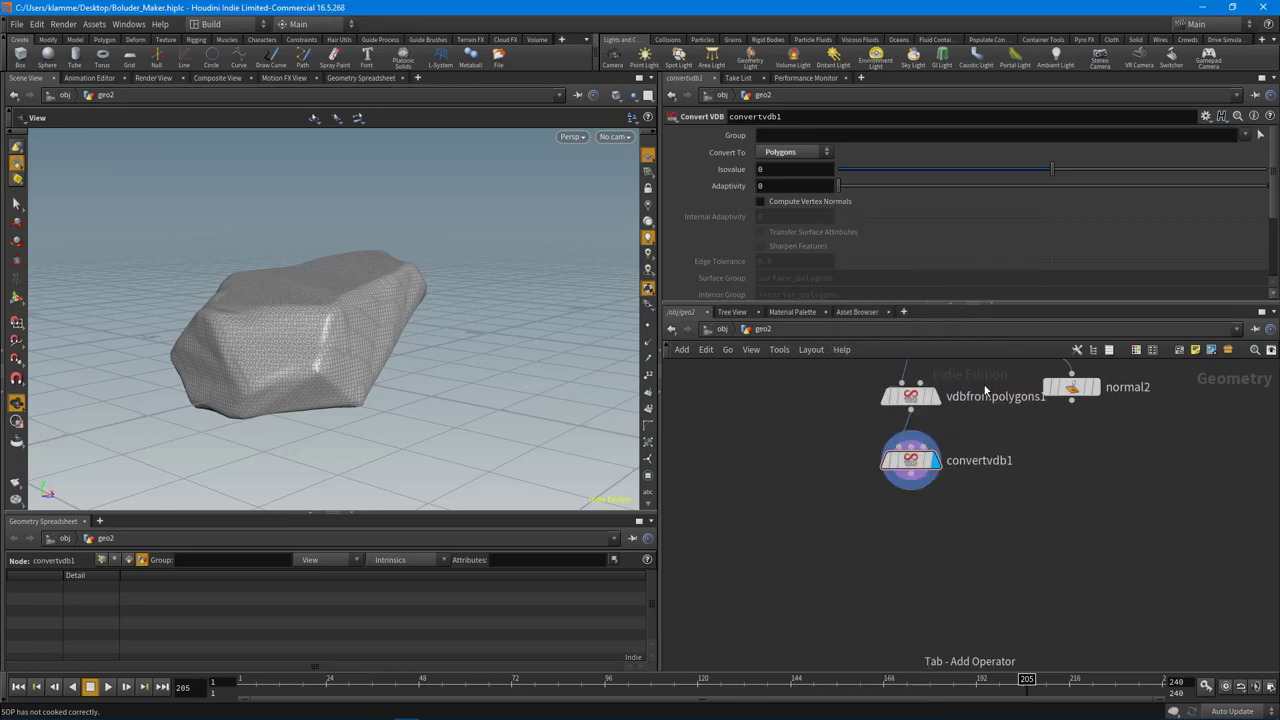
{"action": "left_click", "coordinate": [917, 527]}
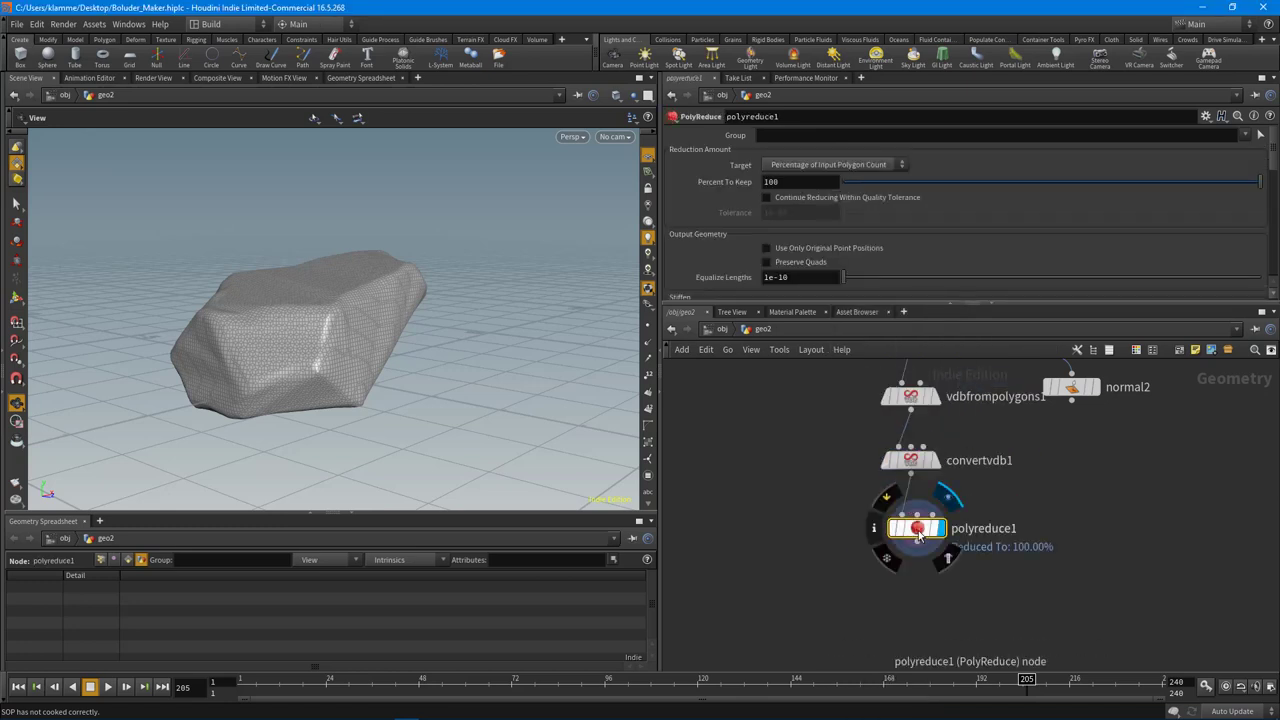
{"action": "left_click_drag", "start_coordinate": [909, 533], "coordinate": [916, 528]}
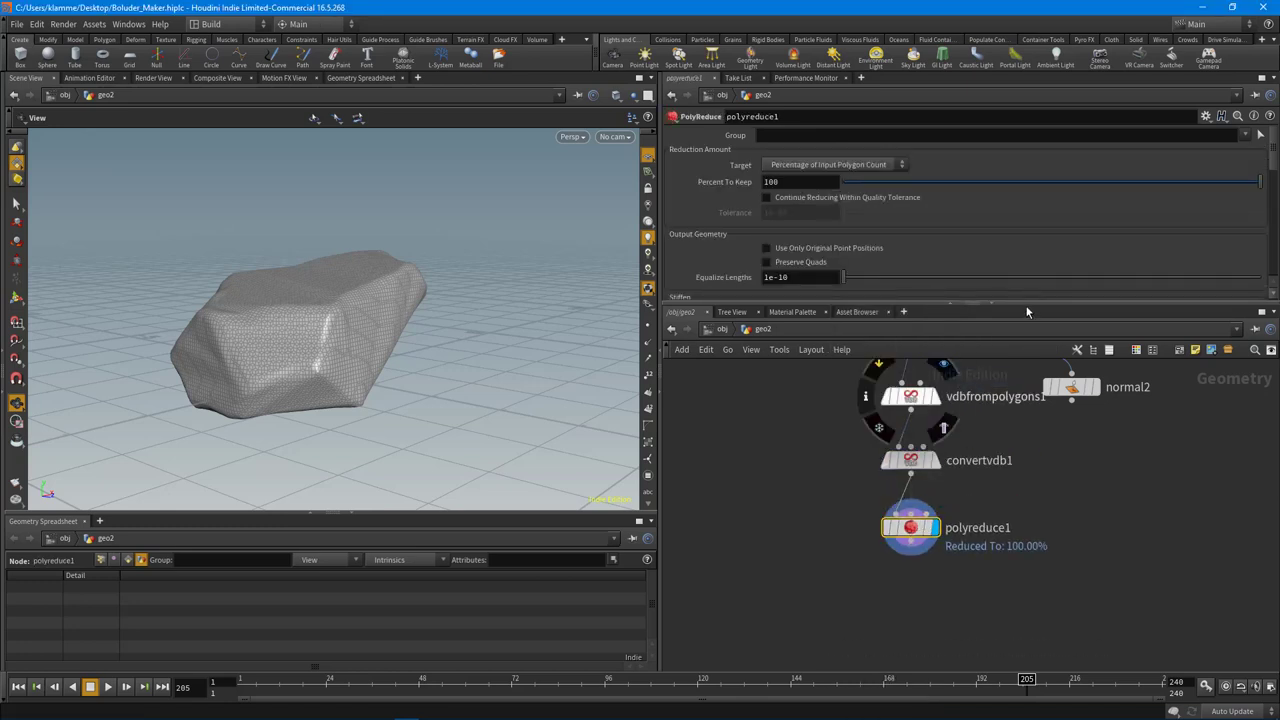
Set polyreduce1's Percent To Keep to 11.4, Equalize Lengths to 0 and Boundaries to 1.35769, and check the reduced mesh
{"action": "left_click_drag", "start_coordinate": [1022, 305], "coordinate": [1022, 489]}
{"action": "scroll", "coordinate": [990, 318], "scroll_direction": "down", "scroll_amount": 3}
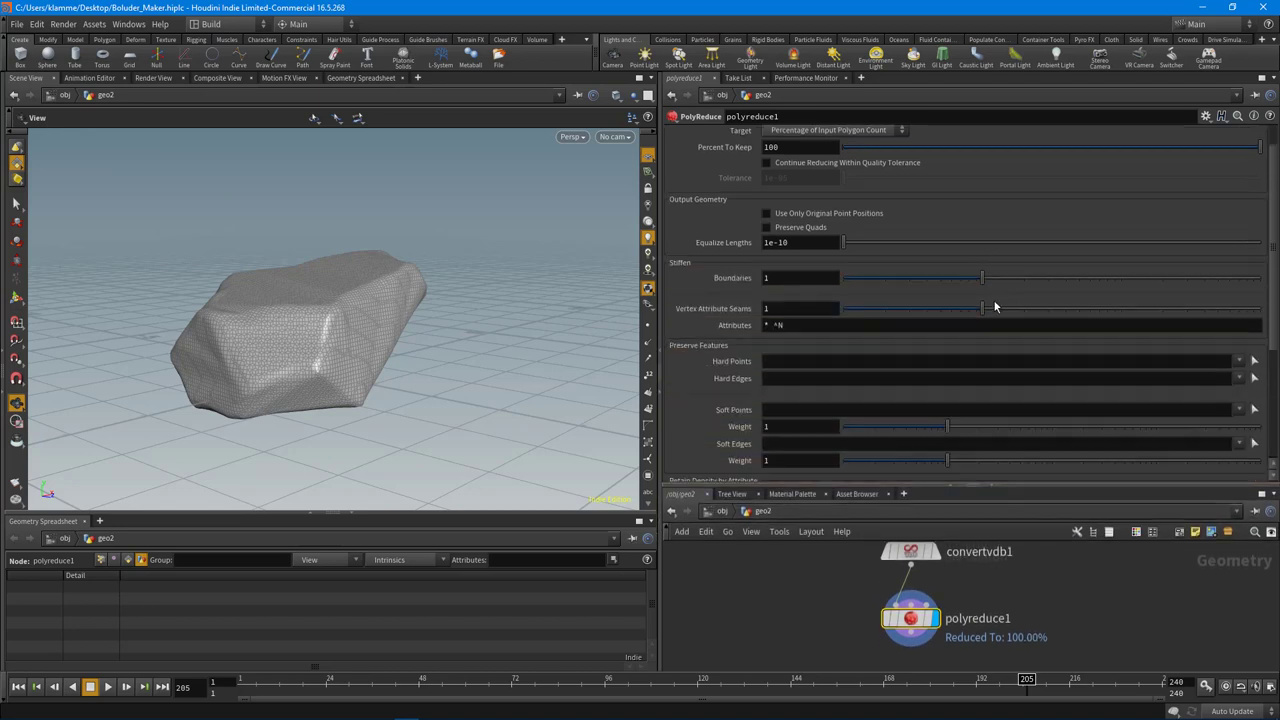
{"action": "scroll", "coordinate": [990, 318], "scroll_direction": "up", "scroll_amount": 3}
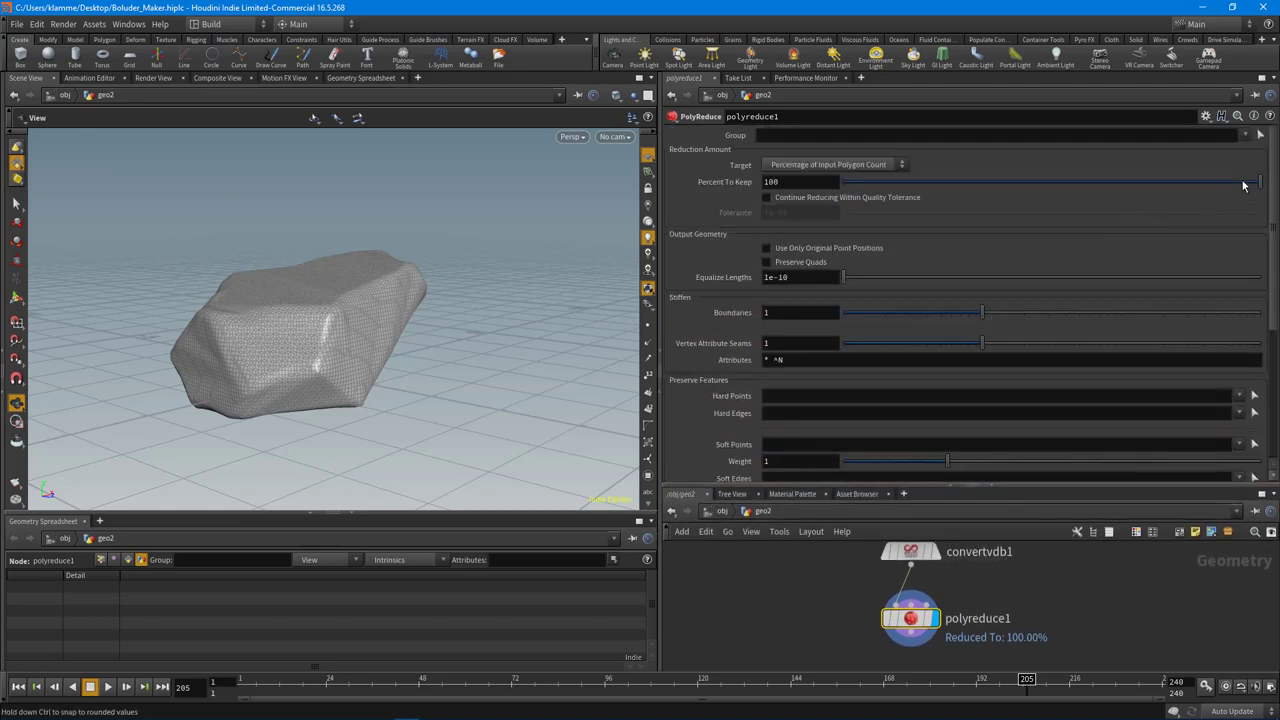
{"action": "left_click_drag", "start_coordinate": [1075, 186], "coordinate": [890, 186]}
{"action": "mouse_move", "coordinate": [865, 278]}
{"action": "left_mouse_down"}
{"action": "mouse_move", "coordinate": [902, 278]}
{"action": "mouse_move", "coordinate": [843, 277]}
{"action": "left_mouse_up"}
{"action": "left_click_drag", "start_coordinate": [989, 312], "coordinate": [1171, 313]}
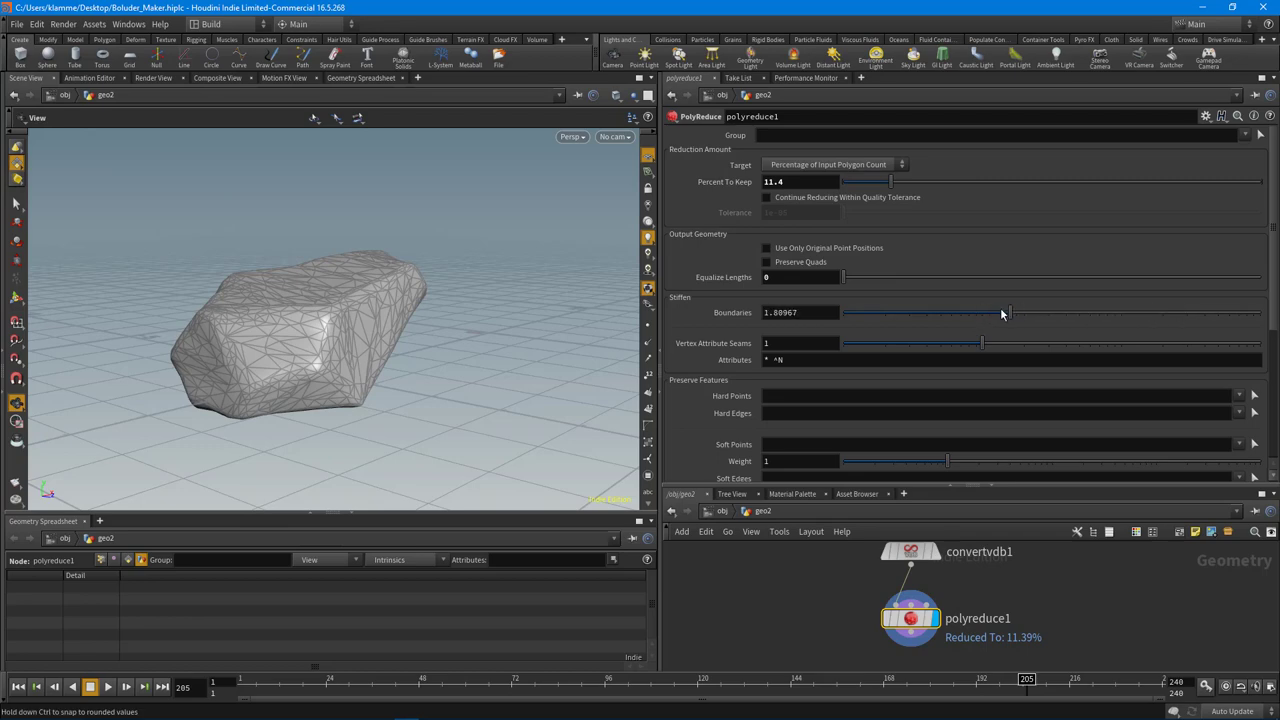
{"action": "mouse_move", "coordinate": [360, 302]}
{"action": "left_mouse_down"}
{"action": "mouse_move", "coordinate": [323, 346]}
{"action": "mouse_move", "coordinate": [429, 334]}
{"action": "mouse_move", "coordinate": [366, 269]}
{"action": "mouse_move", "coordinate": [242, 351]}
{"action": "mouse_move", "coordinate": [290, 320]}
{"action": "mouse_move", "coordinate": [370, 303]}
{"action": "left_mouse_up"}
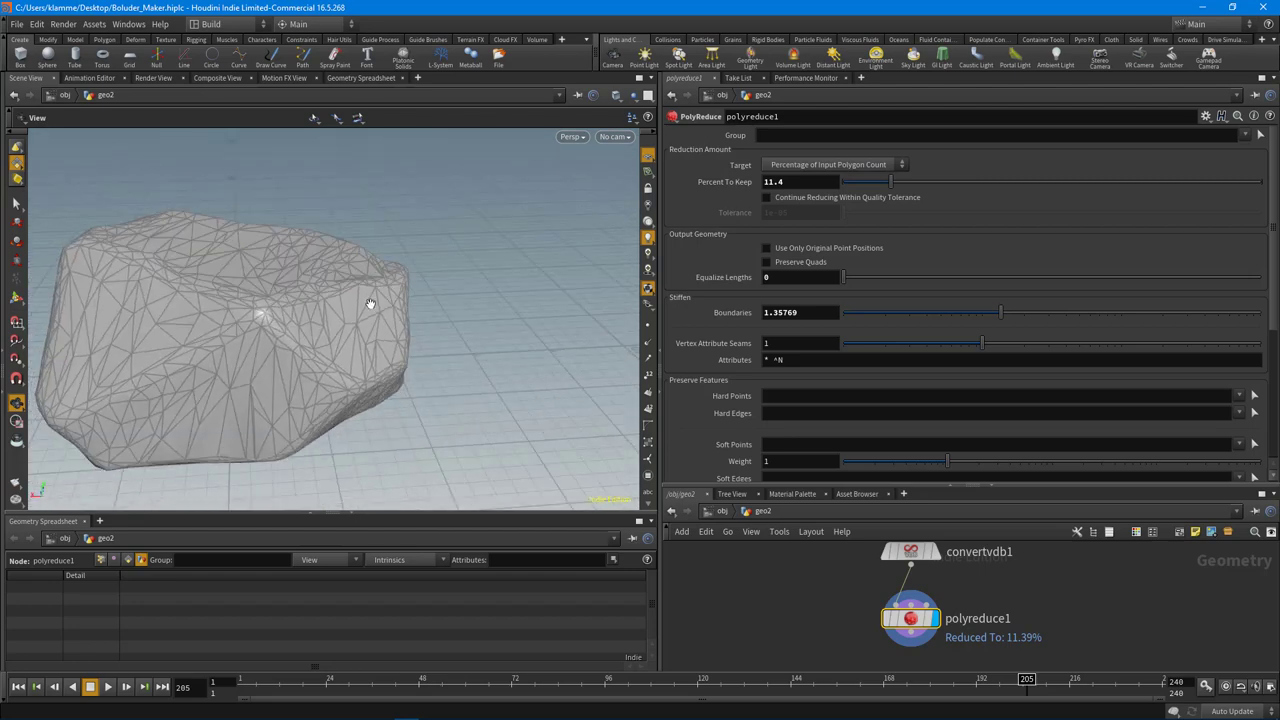
{"action": "left_click_drag", "start_coordinate": [395, 382], "coordinate": [189, 360]}
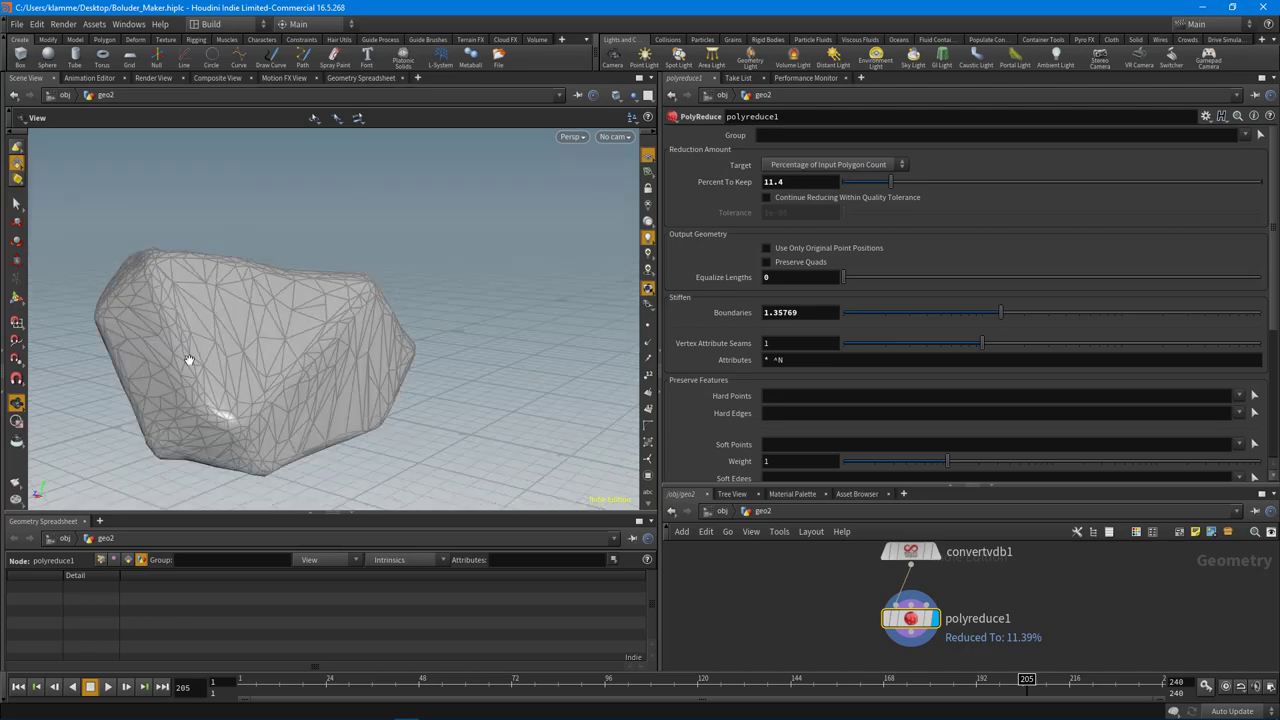
Try polyreduce1's Percent To Keep at 2.2 and 23.2, settle on 75.8, and check the boulder's mesh density
{"action": "left_click_drag", "start_coordinate": [865, 188], "coordinate": [853, 188]}
{"action": "left_click_drag", "start_coordinate": [320, 330], "coordinate": [390, 350]}
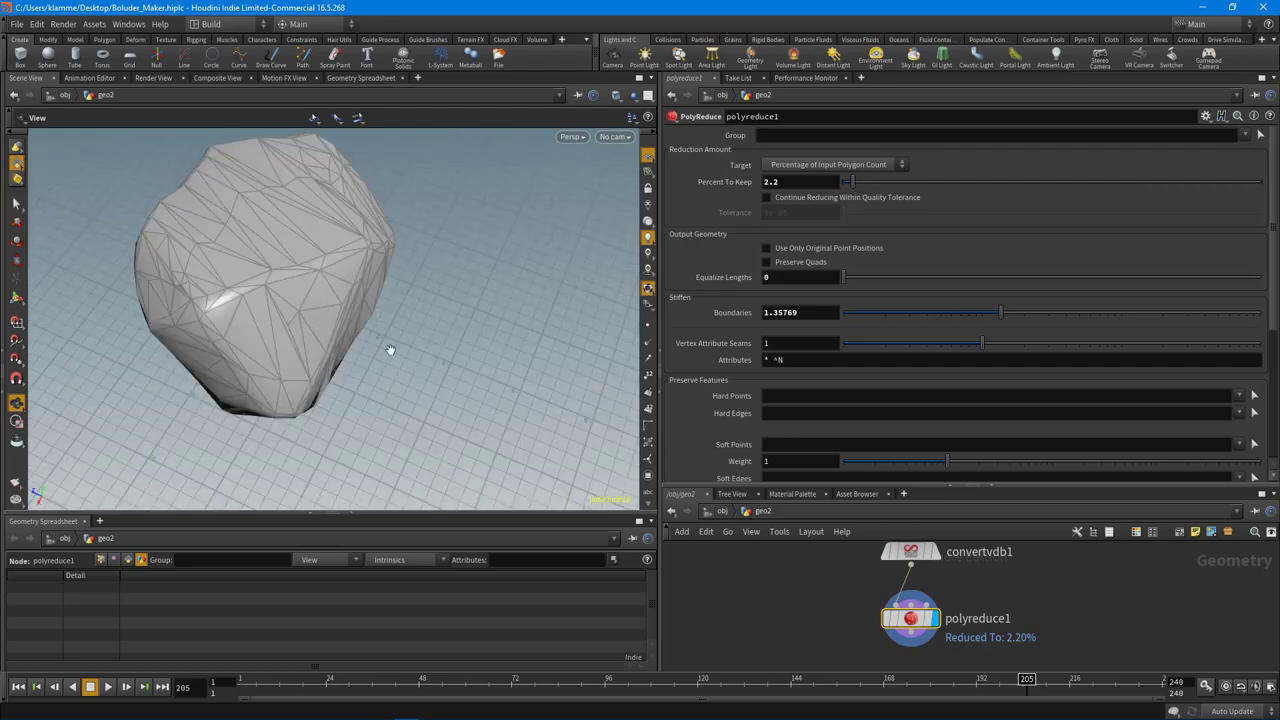
{"action": "left_click_drag", "start_coordinate": [876, 186], "coordinate": [940, 190]}
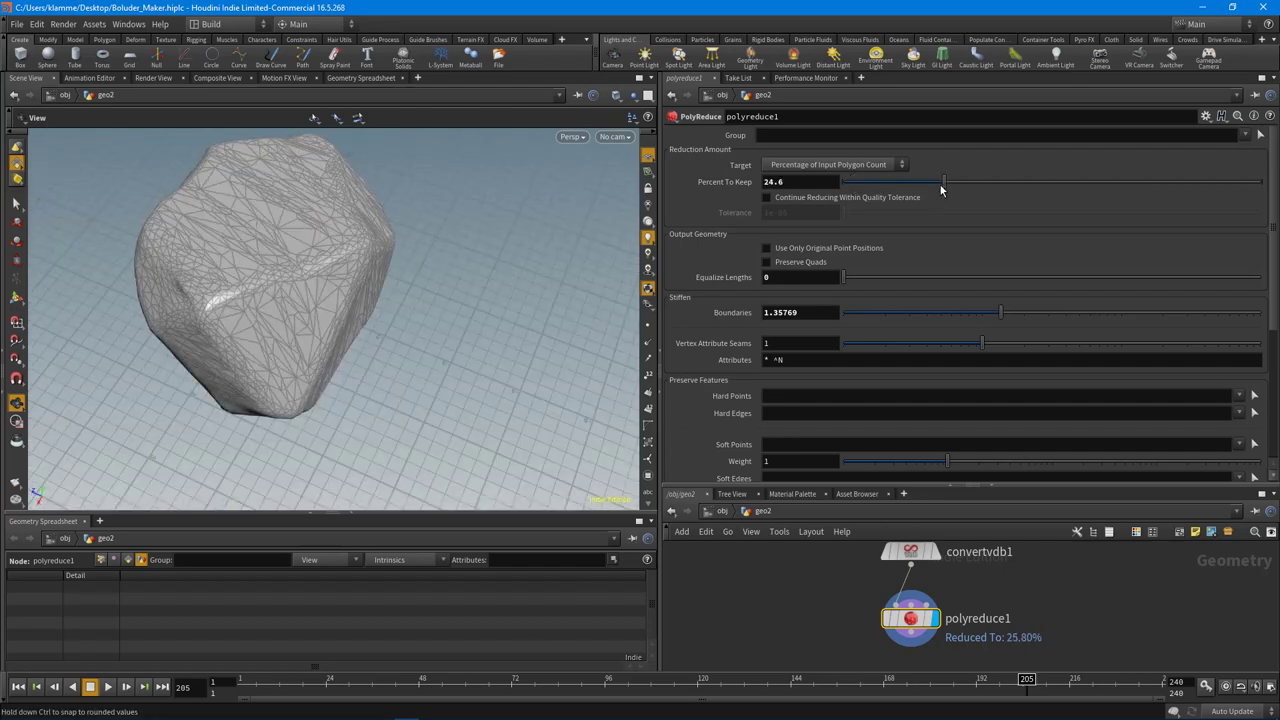
{"action": "left_click_drag", "start_coordinate": [348, 330], "coordinate": [472, 258]}
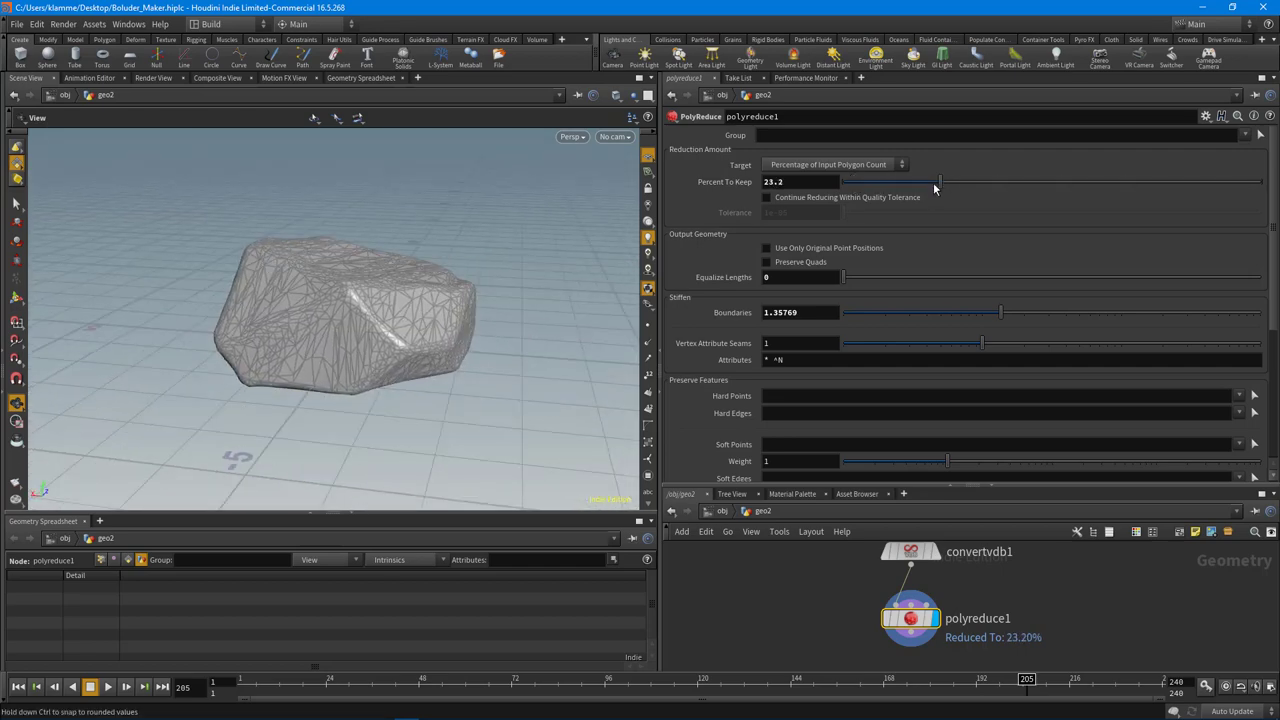
{"action": "left_click_drag", "start_coordinate": [934, 187], "coordinate": [1117, 190]}
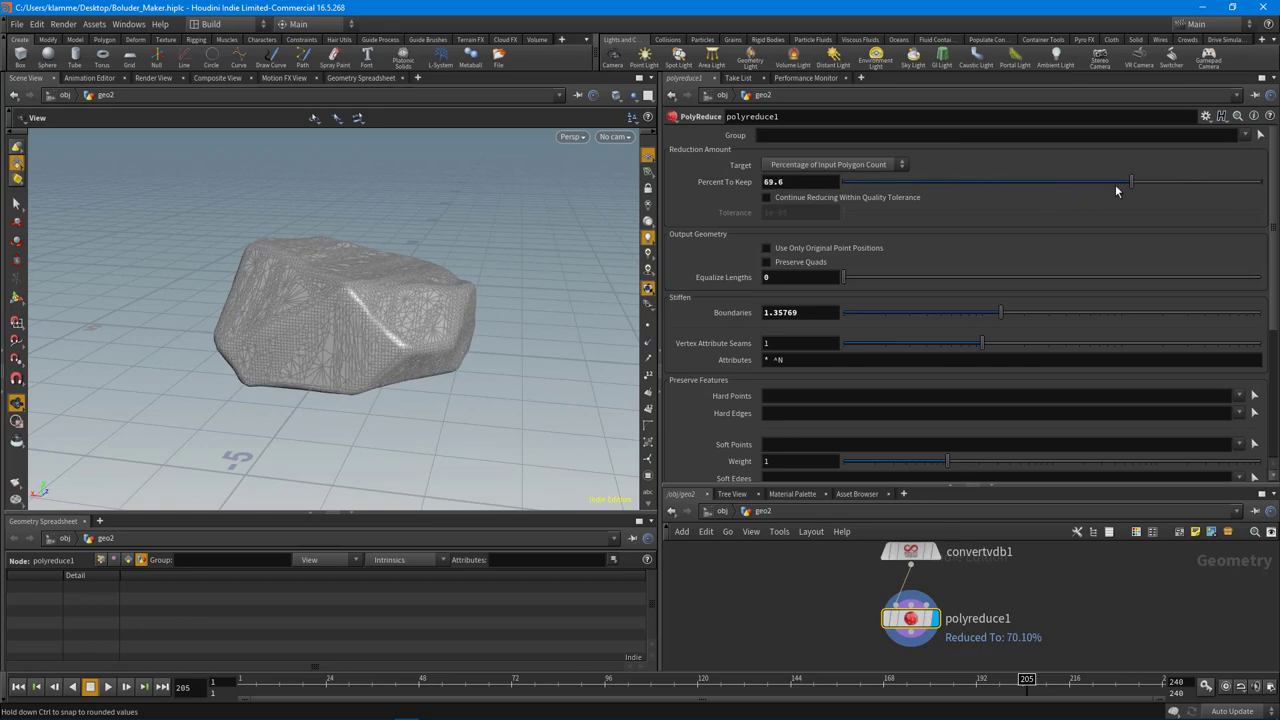
{"action": "left_click_drag", "start_coordinate": [424, 318], "coordinate": [322, 314]}
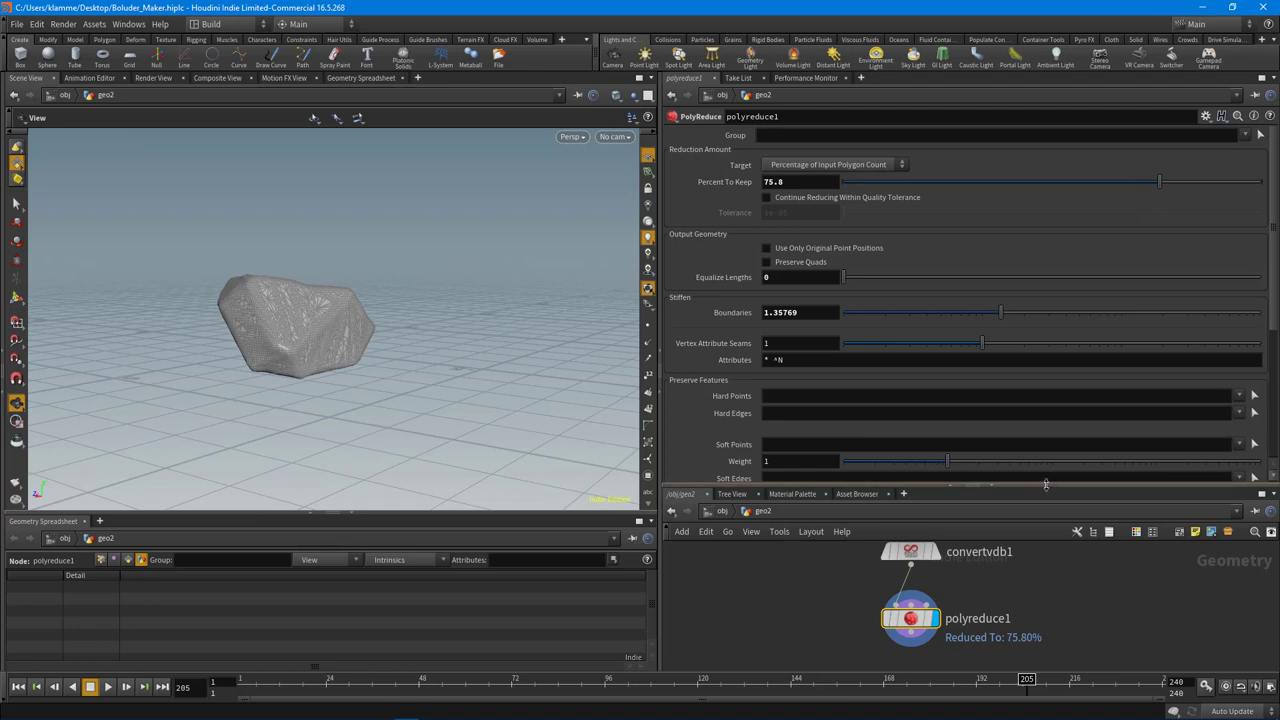
Enlarge the network view and delete the normal2 node branching off polybevel1
{"action": "left_click_drag", "start_coordinate": [1045, 485], "coordinate": [1045, 300]}
{"action": "left_click", "coordinate": [1072, 470]}
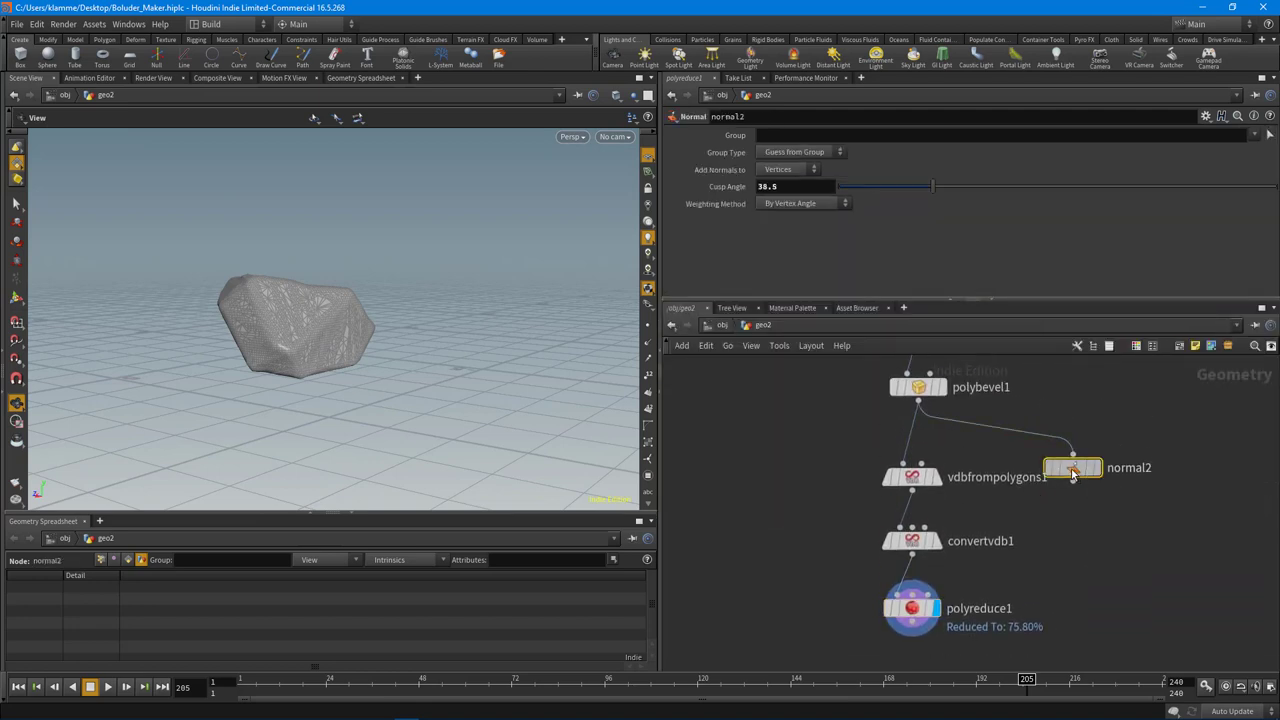
{"action": "key", "text": "Delete"}
Add a Point VOP node below polyreduce1, wire it to that node's output and display it
{"action": "left_click", "coordinate": [797, 618]}
{"action": "key", "text": "Tab"}
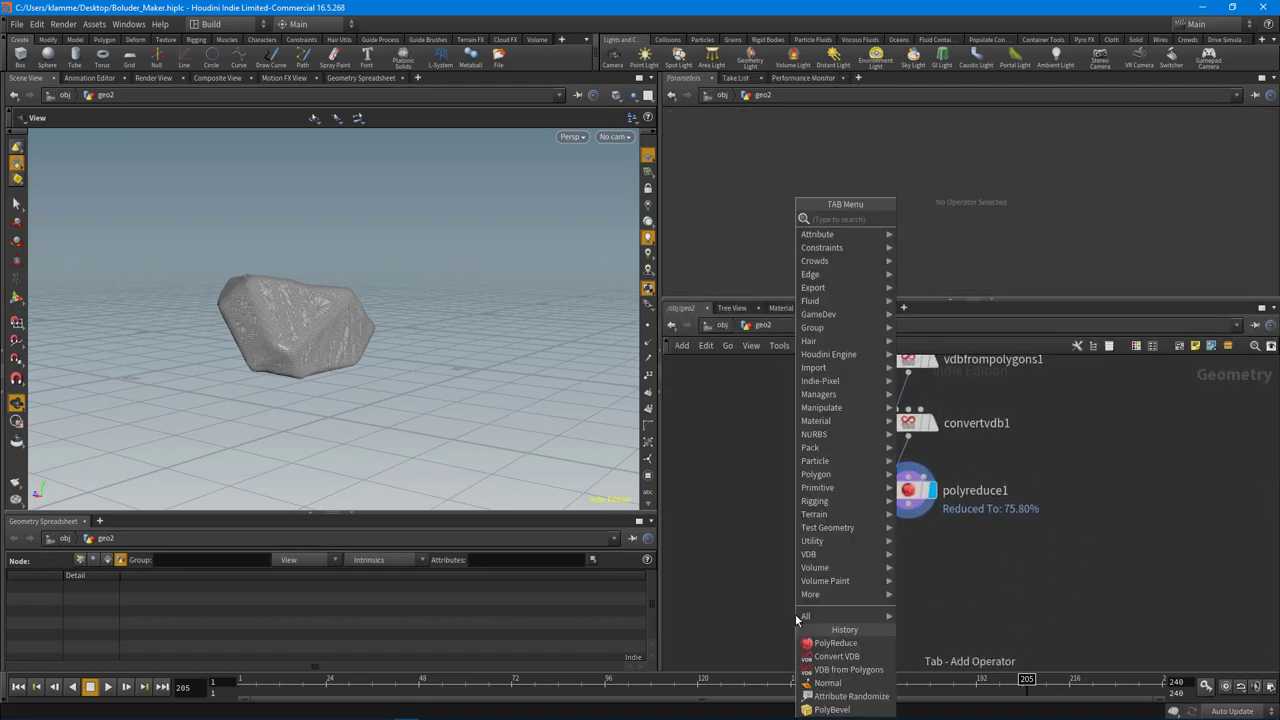
{"action": "type", "text": "point"}
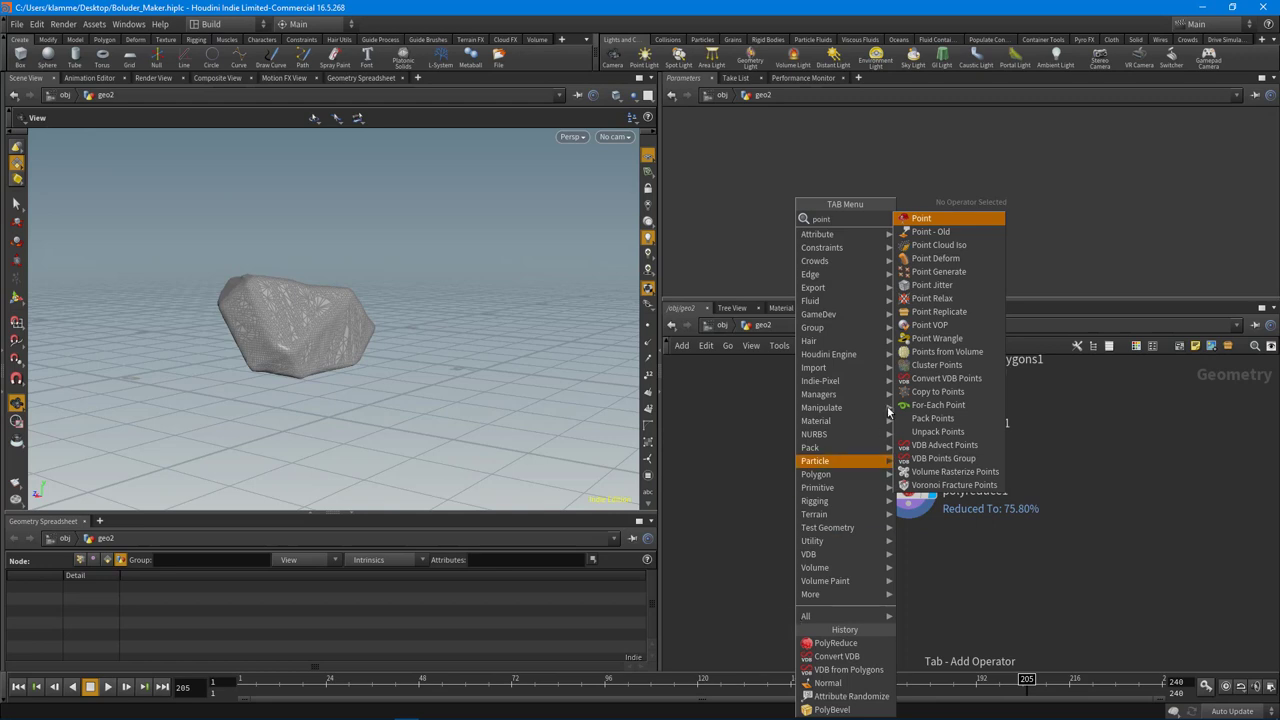
{"action": "left_click", "coordinate": [930, 325]}
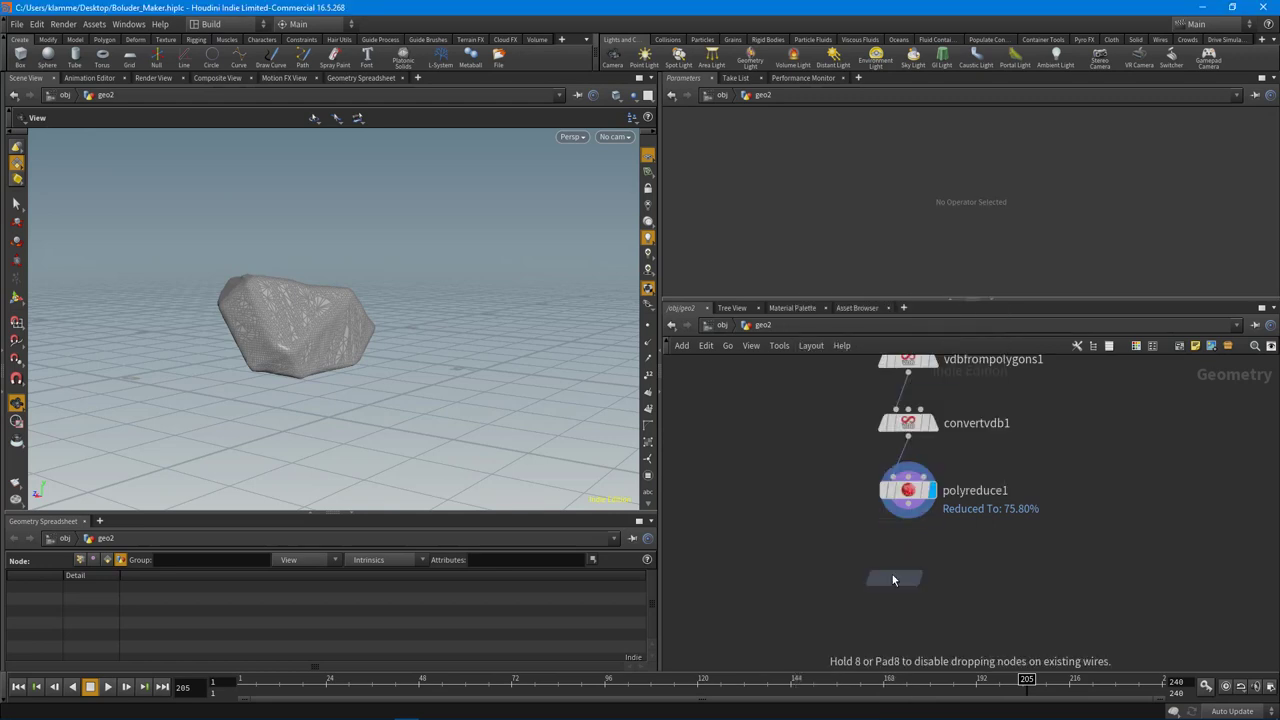
{"action": "left_click", "coordinate": [893, 578]}
{"action": "left_click", "coordinate": [907, 503]}
{"action": "left_click", "coordinate": [891, 560]}
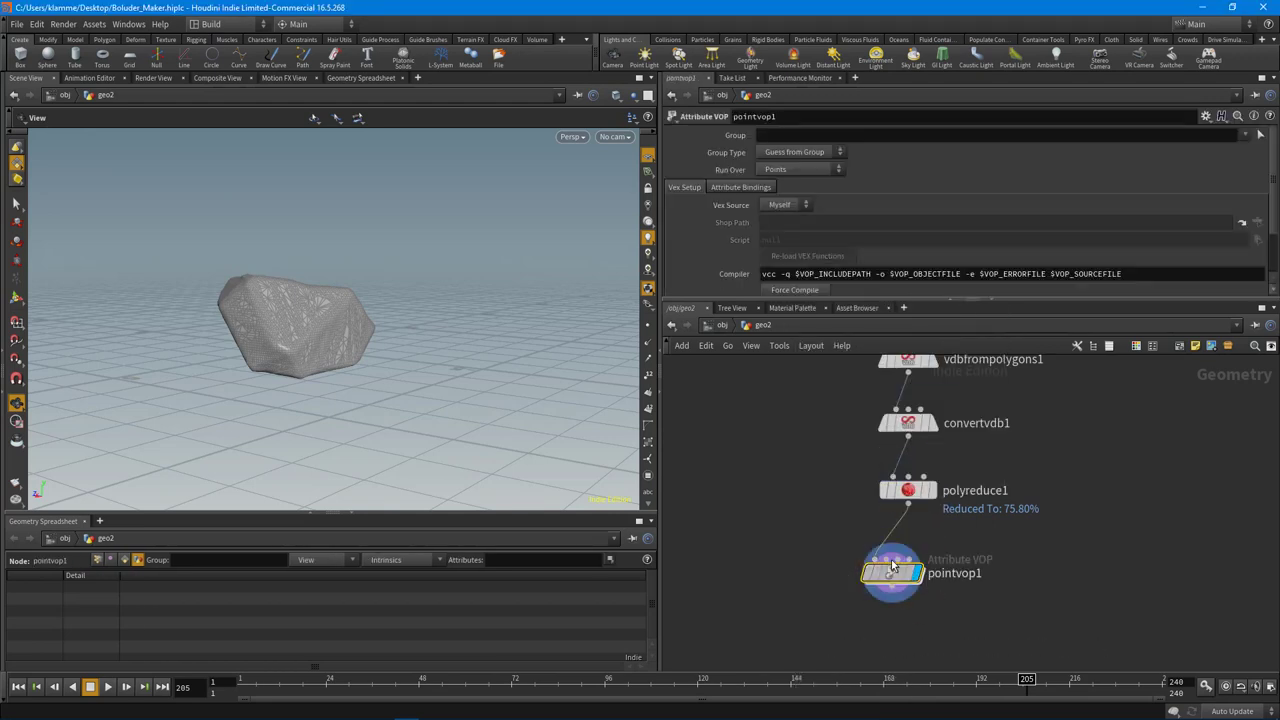
Enter pointvop1, move the output node farther from the globals and add an Anti-Aliased Noise node between them
{"action": "double_click", "coordinate": [893, 567]}
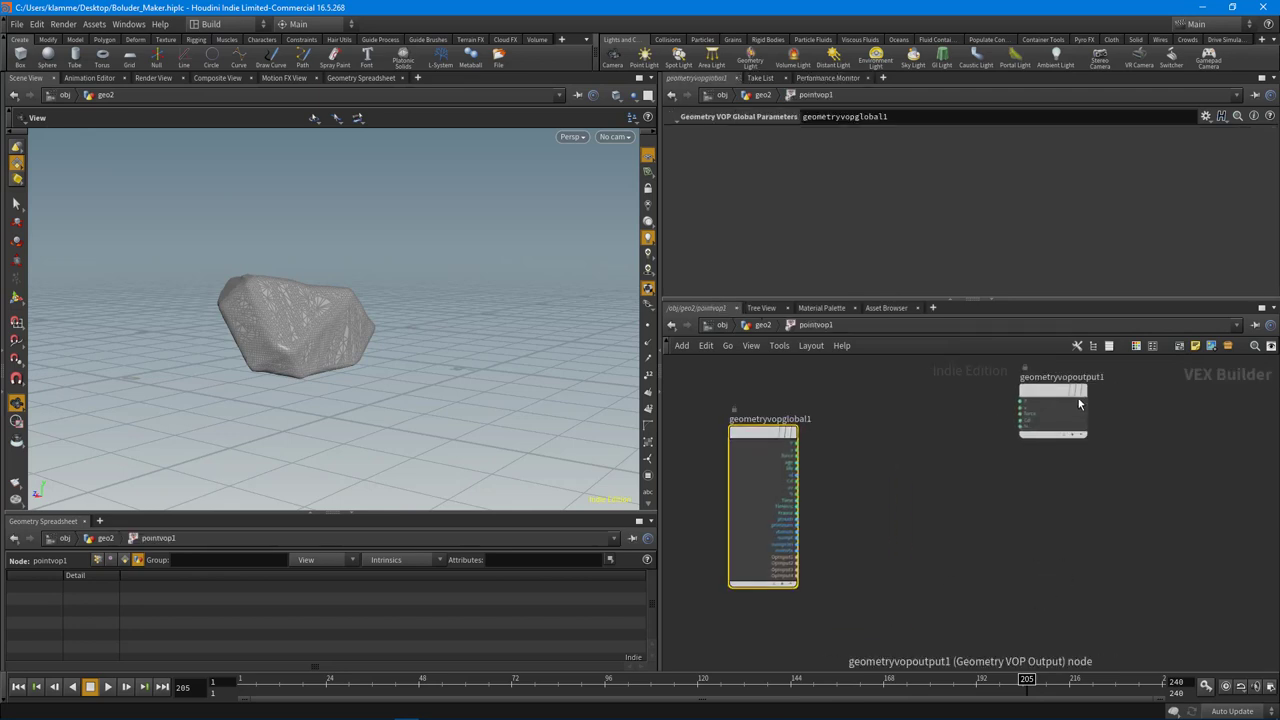
{"action": "left_click_drag", "start_coordinate": [1079, 404], "coordinate": [1124, 457]}
{"action": "key", "text": "Tab"}
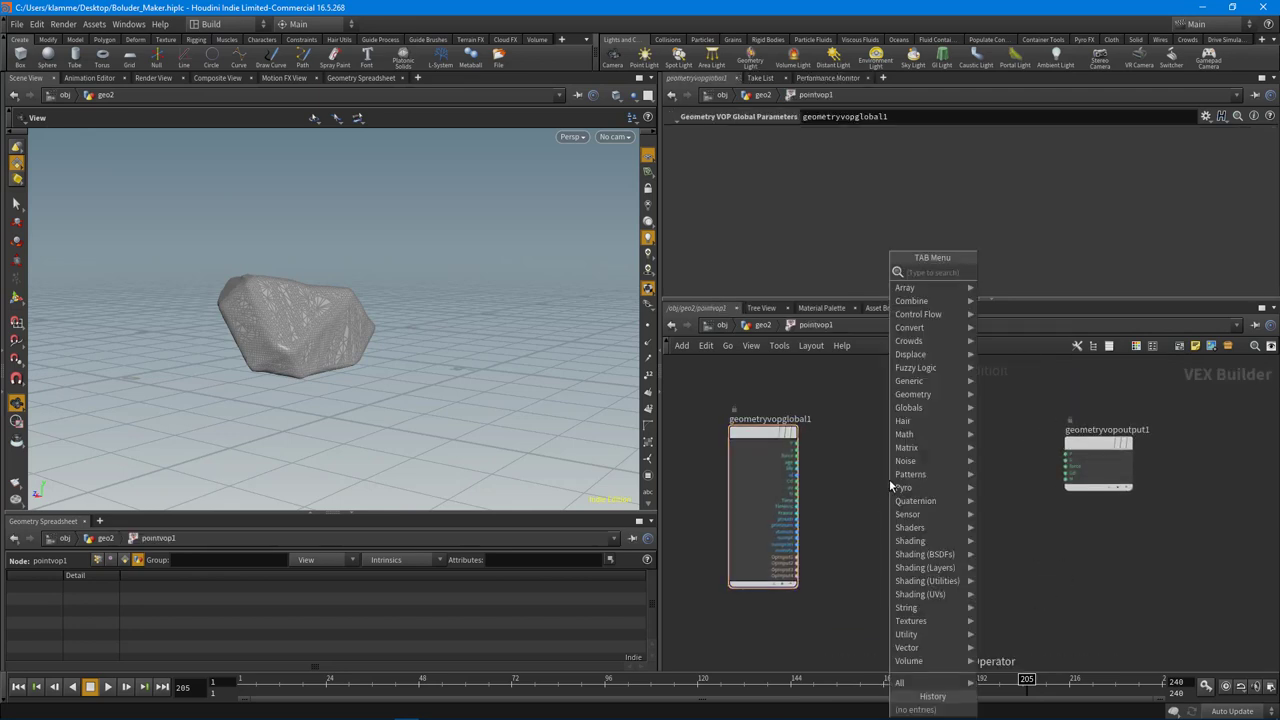
{"action": "mouse_move", "coordinate": [891, 486]}
{"action": "left_click", "coordinate": [1010, 343]}
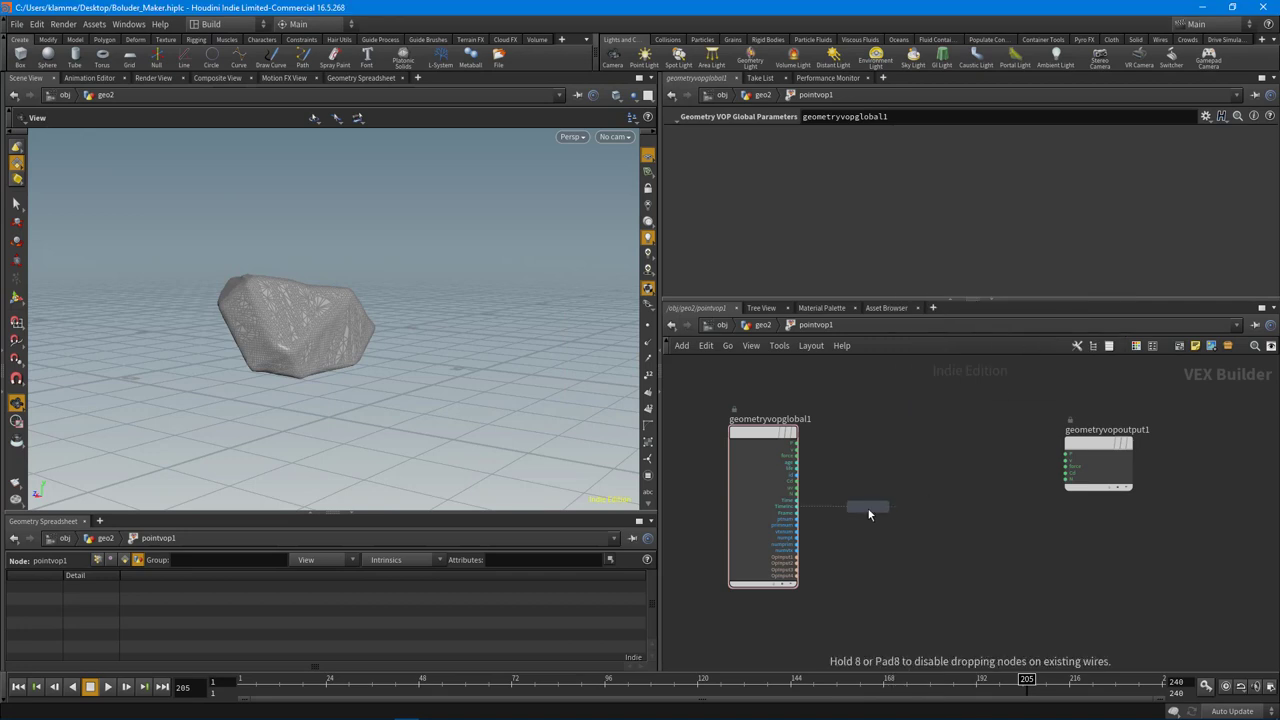
{"action": "left_click", "coordinate": [868, 514]}
Connect the P output of geometryvopglobal1 to the pos input of aanoise1
{"action": "scroll", "coordinate": [863, 527], "scroll_direction": "up", "scroll_amount": 3}
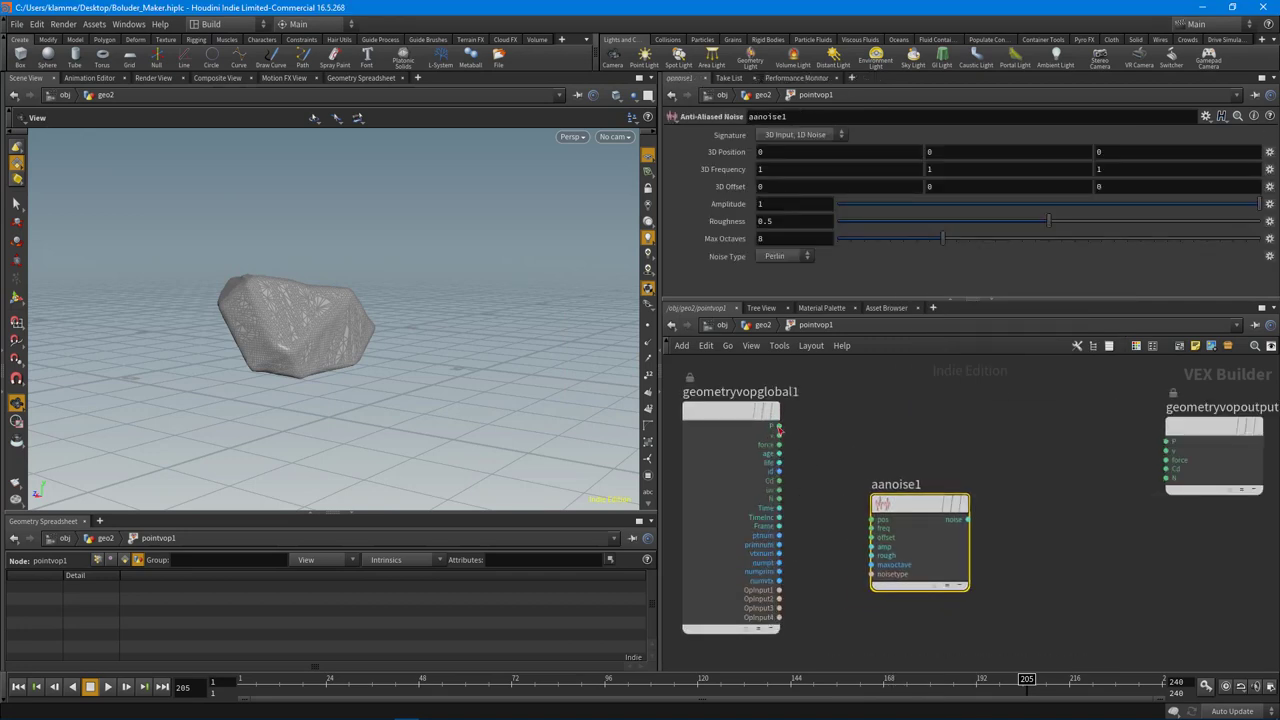
{"action": "left_click", "coordinate": [780, 428]}
{"action": "left_click", "coordinate": [870, 520]}
{"action": "middle_click_drag", "start_coordinate": [1045, 547], "coordinate": [985, 494]}
{"action": "left_click_drag", "start_coordinate": [866, 453], "coordinate": [892, 453]}
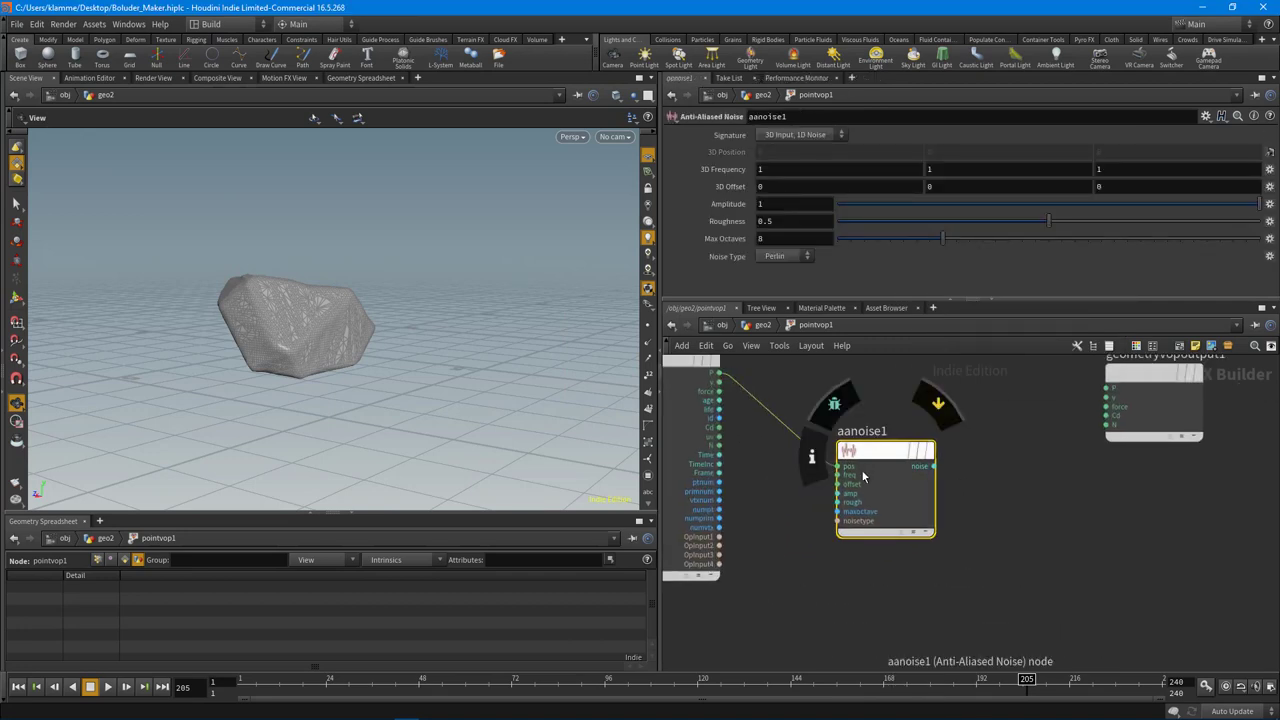
Promote the freq and offset inputs of aanoise1 to parameters
{"action": "middle_click", "coordinate": [845, 478]}
{"action": "left_click", "coordinate": [848, 486]}
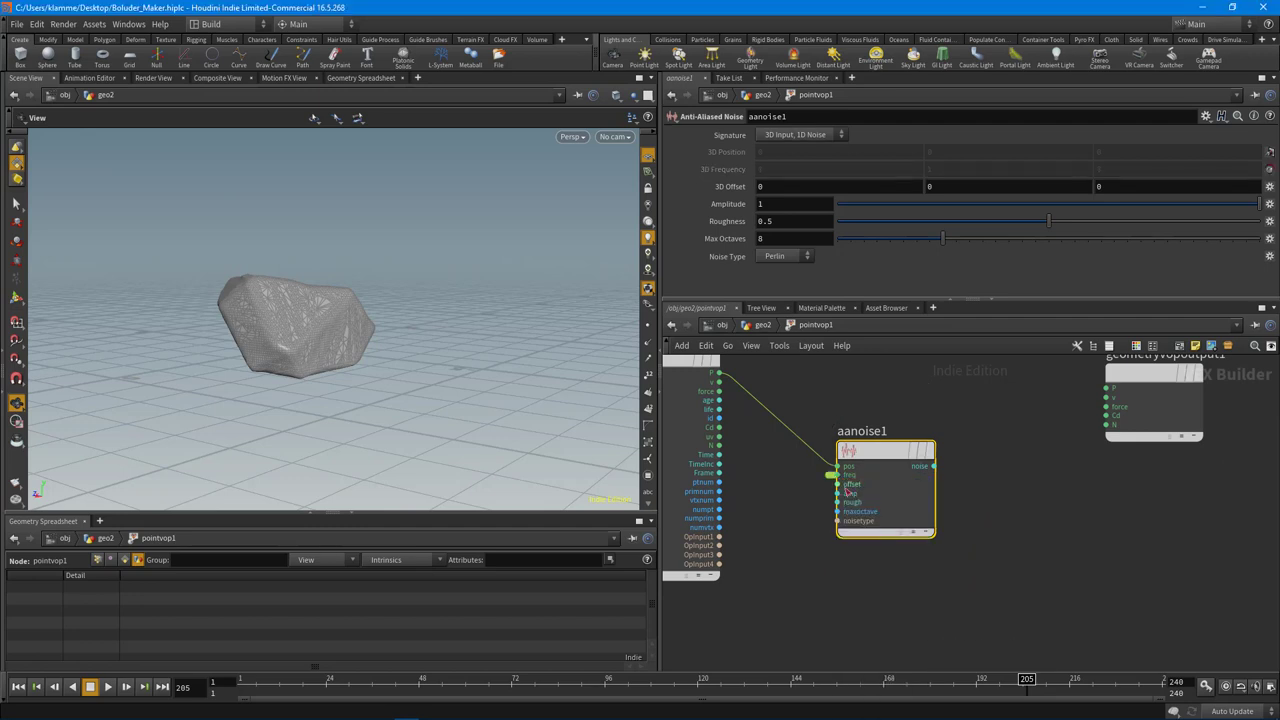
{"action": "middle_click", "coordinate": [844, 485]}
{"action": "left_click", "coordinate": [848, 493]}
{"action": "middle_click_drag", "start_coordinate": [914, 584], "coordinate": [909, 584]}
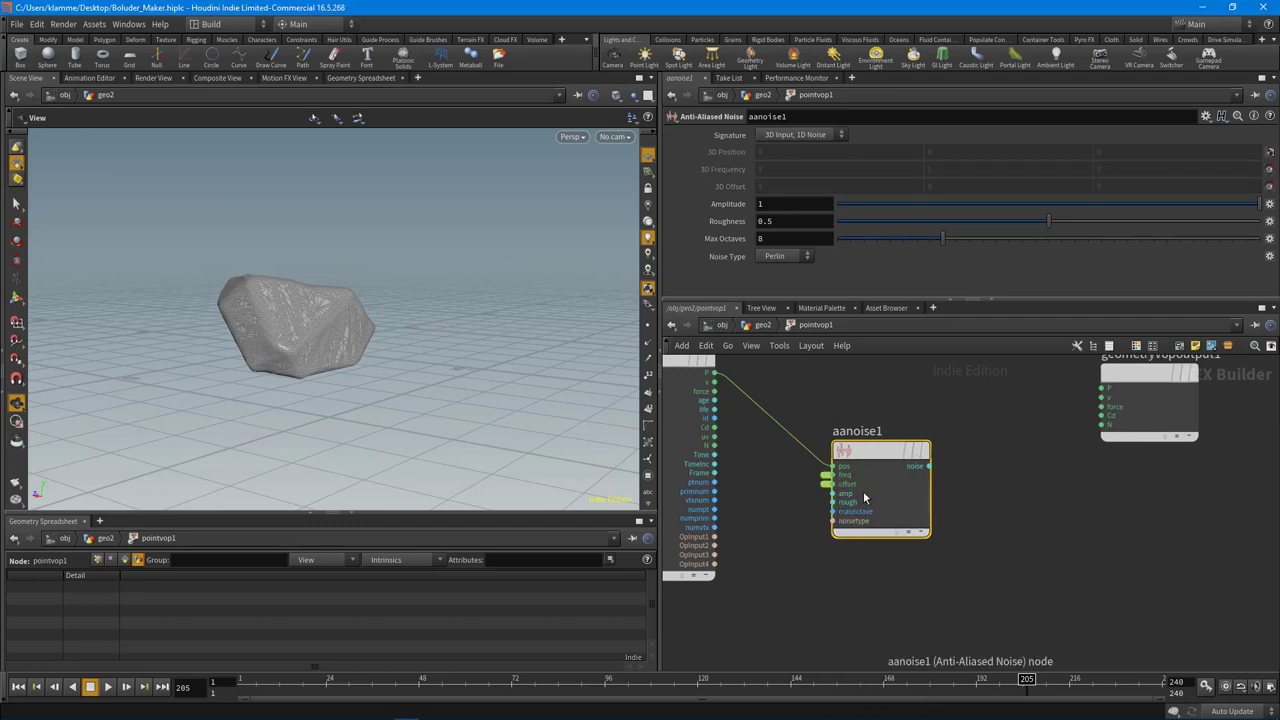
Add a Displace Along Normal node between aanoise1 and geometryvopoutput1
{"action": "middle_click_drag", "start_coordinate": [943, 514], "coordinate": [908, 600]}
{"action": "key", "text": "Tab"}
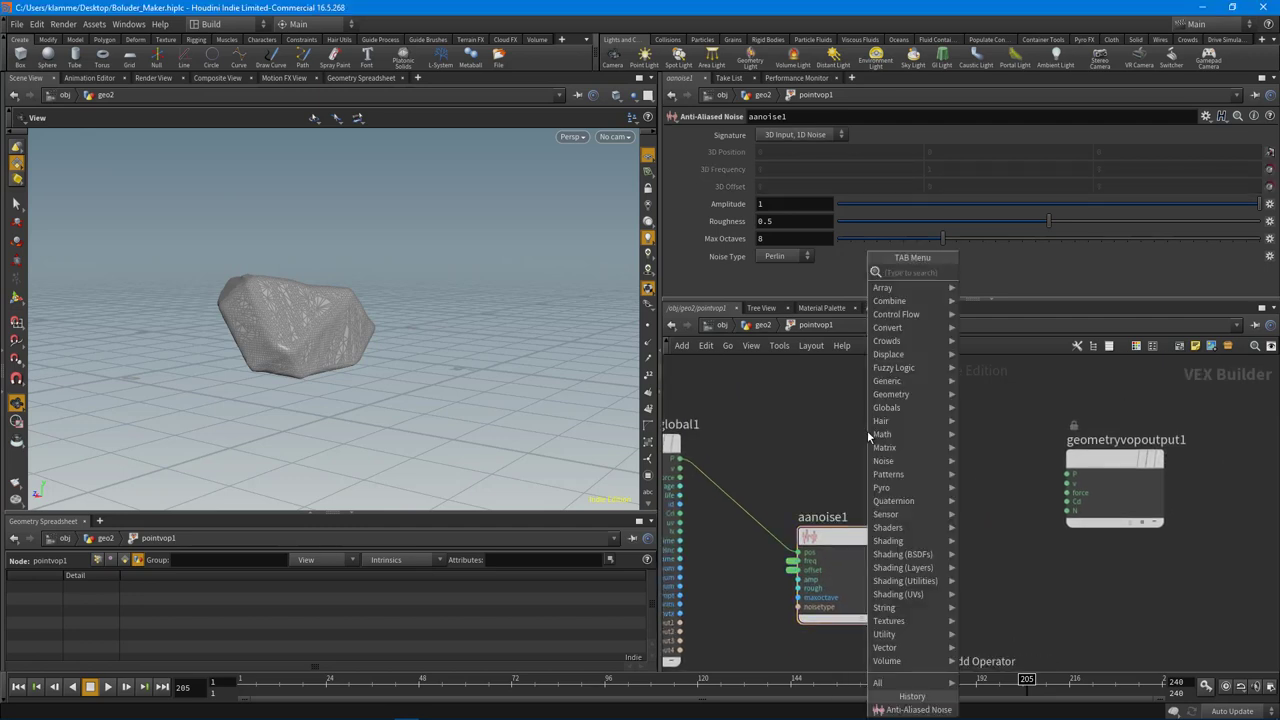
{"action": "type", "text": "displ"}
{"action": "key", "text": "Return"}
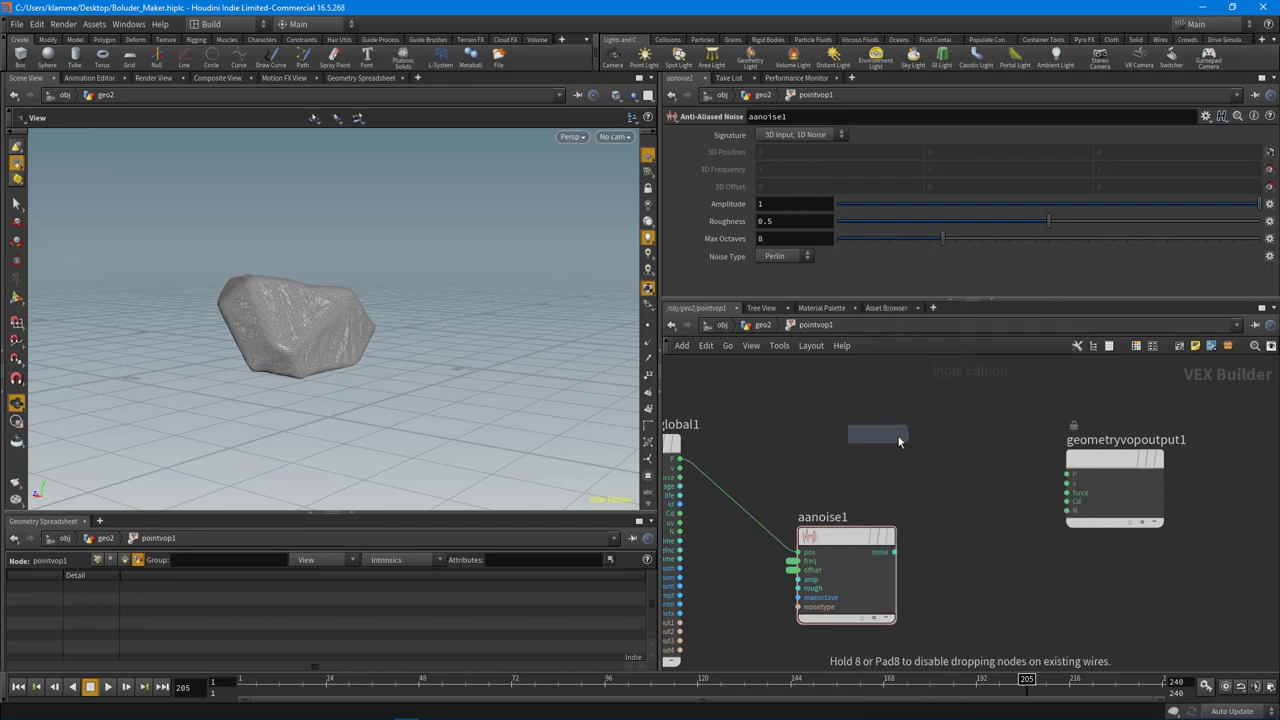
{"action": "left_click", "coordinate": [900, 436]}
{"action": "middle_click_drag", "start_coordinate": [710, 463], "coordinate": [759, 467]}
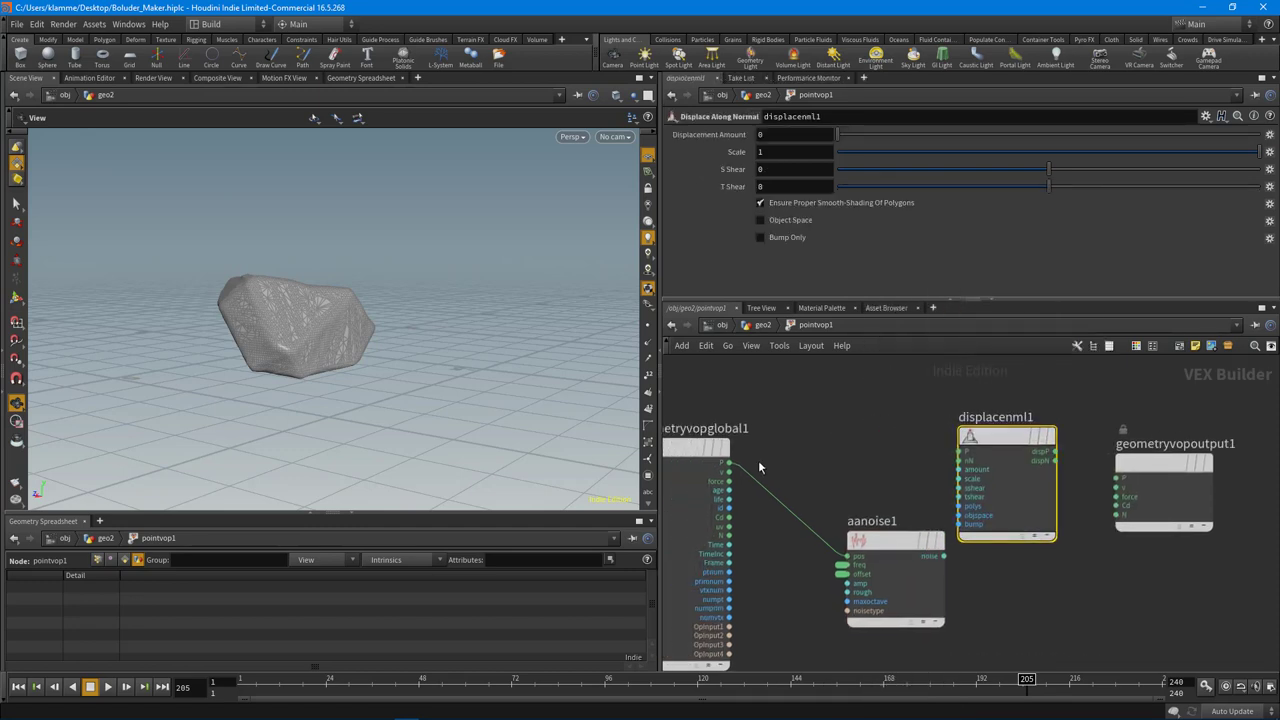
Connect the P output of geometryvopglobal1 to the P input of displacenml1
{"action": "left_click", "coordinate": [960, 469]}
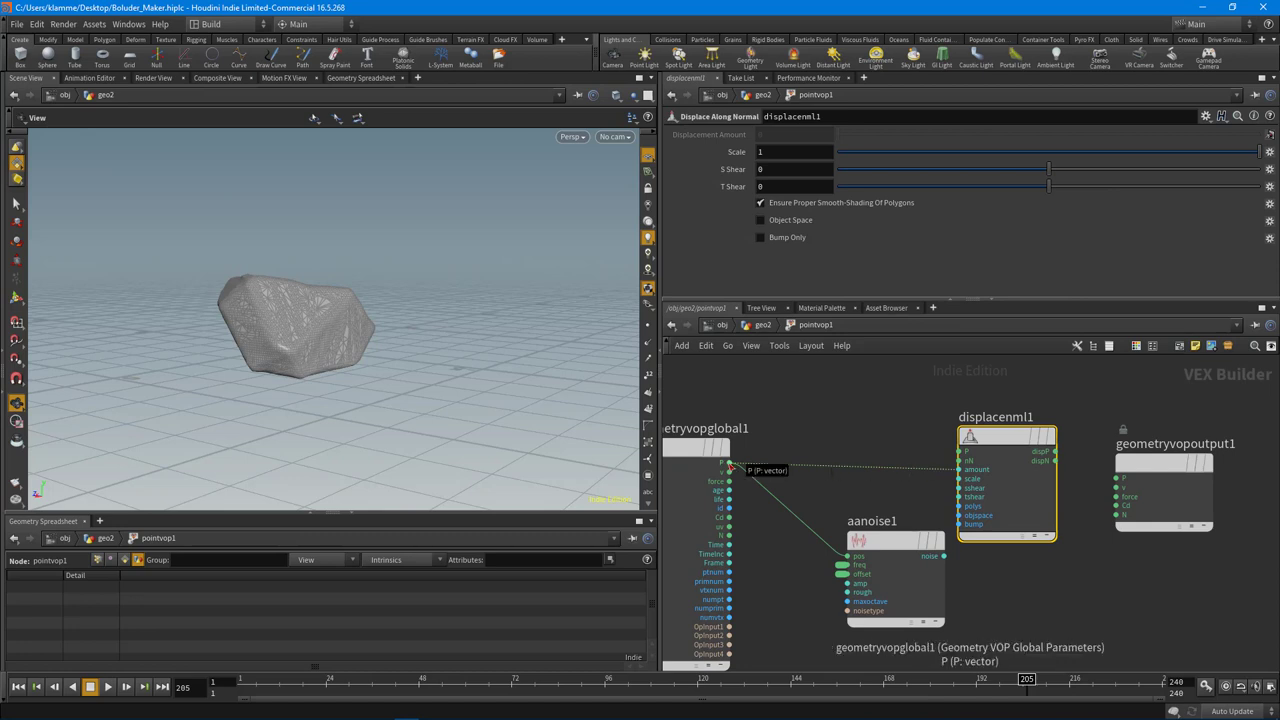
{"action": "key", "text": "ctrl+z"}
{"action": "left_click", "coordinate": [730, 463]}
{"action": "left_click", "coordinate": [970, 452]}
{"action": "middle_click_drag", "start_coordinate": [844, 472], "coordinate": [686, 447]}
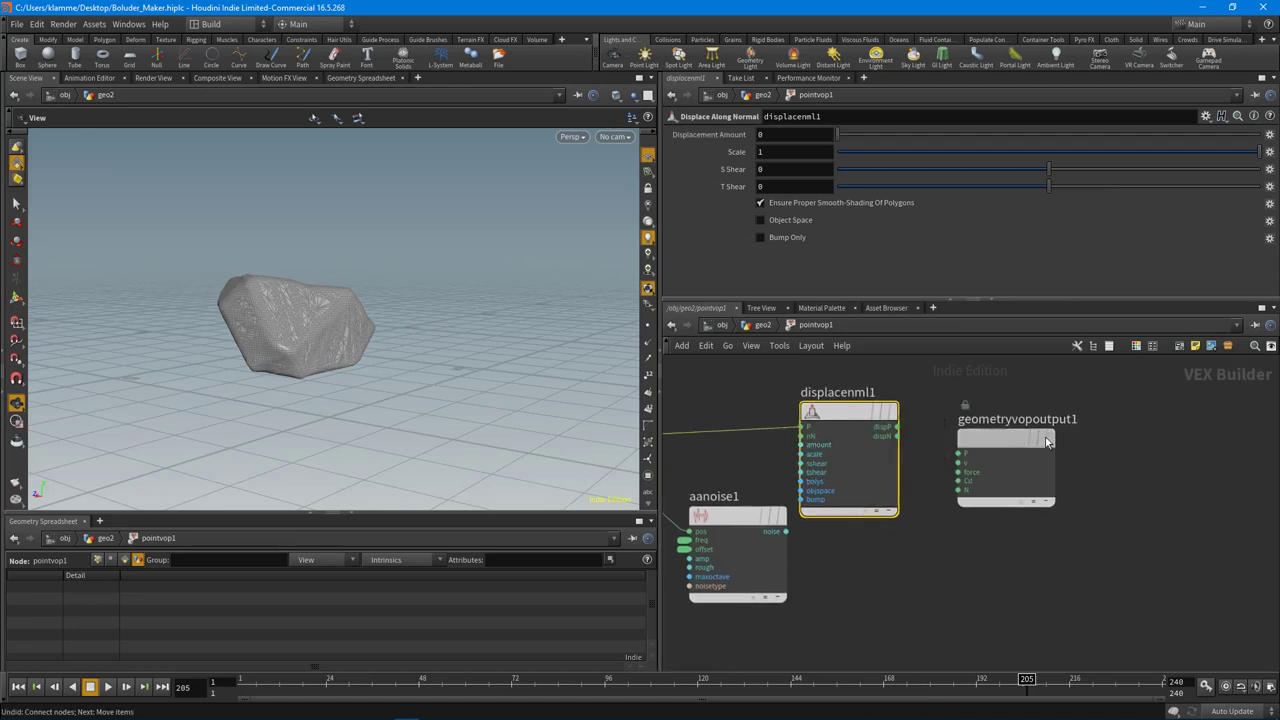
Space the displacement and output nodes farther apart and connect the noise output of aanoise1 to the amount input of displacenml1
{"action": "left_click_drag", "start_coordinate": [1046, 441], "coordinate": [1136, 433]}
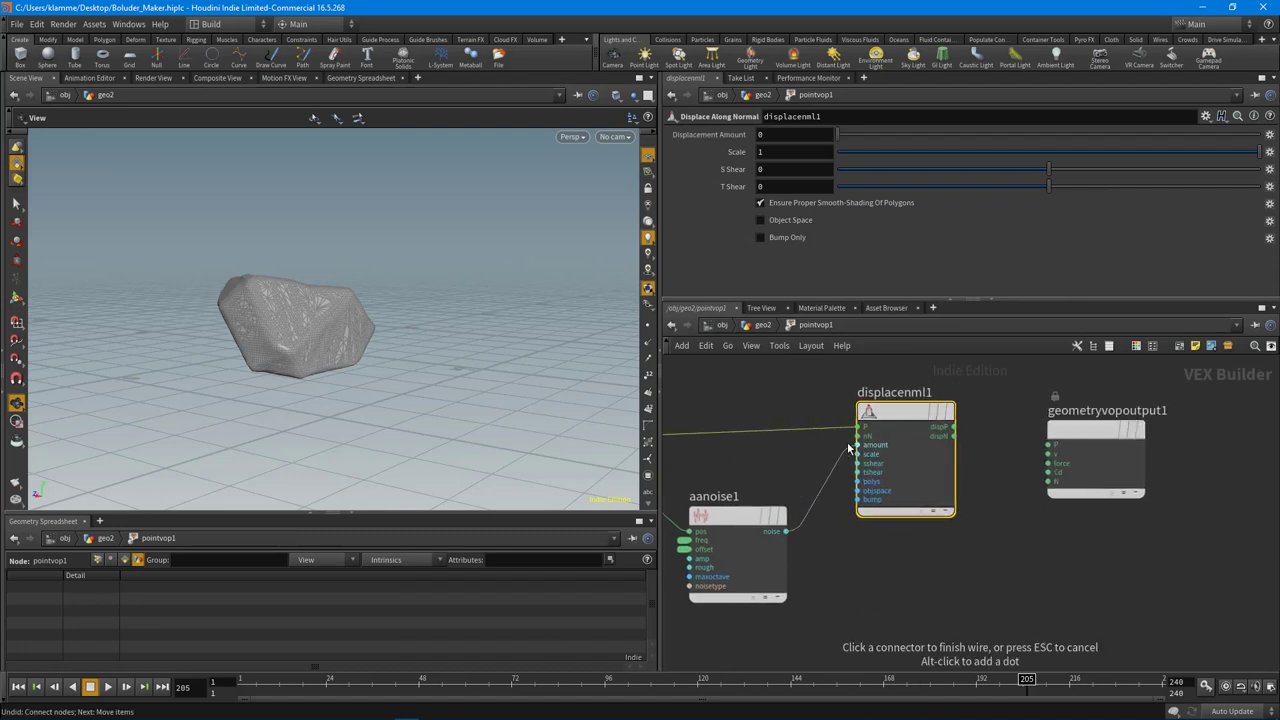
{"action": "left_click", "coordinate": [850, 447]}
{"action": "middle_click_drag", "start_coordinate": [695, 519], "coordinate": [873, 518]}
{"action": "middle_click_drag", "start_coordinate": [796, 470], "coordinate": [804, 490]}
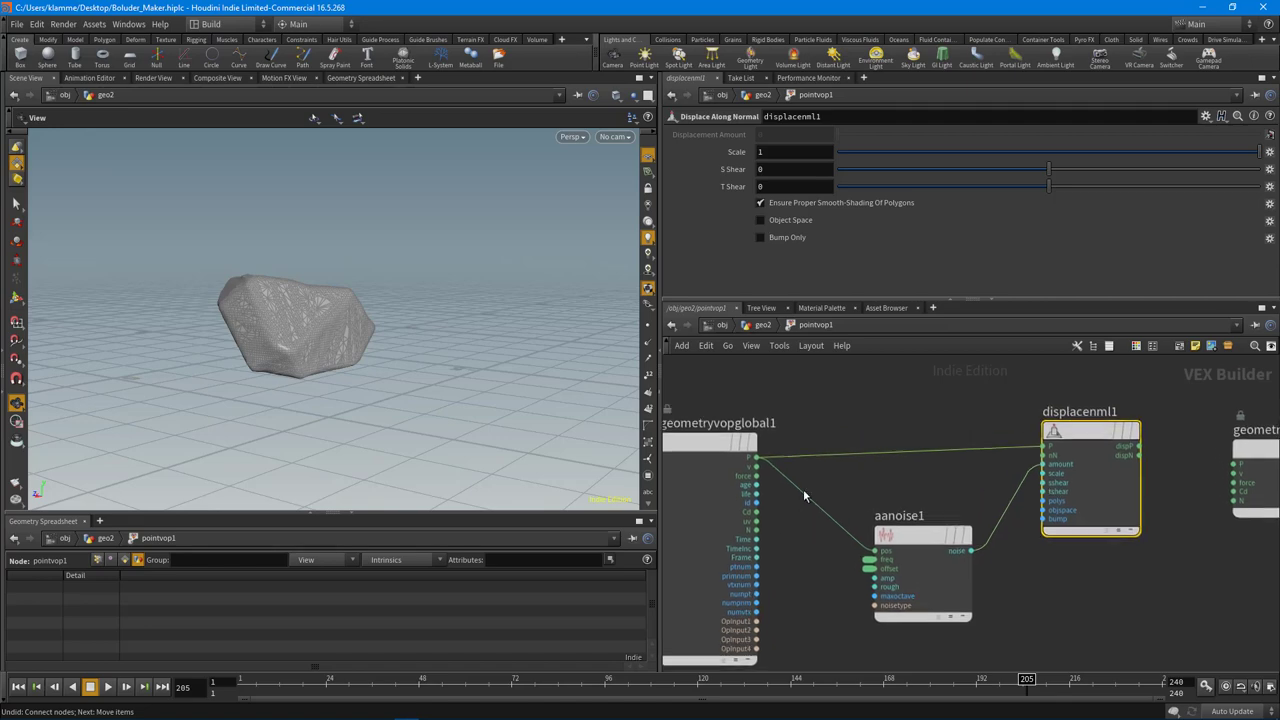
Display the boulder's point normals to check their direction, then hide them again
{"action": "left_click", "coordinate": [648, 343]}
{"action": "scroll", "coordinate": [314, 334], "scroll_direction": "up", "scroll_amount": 6}
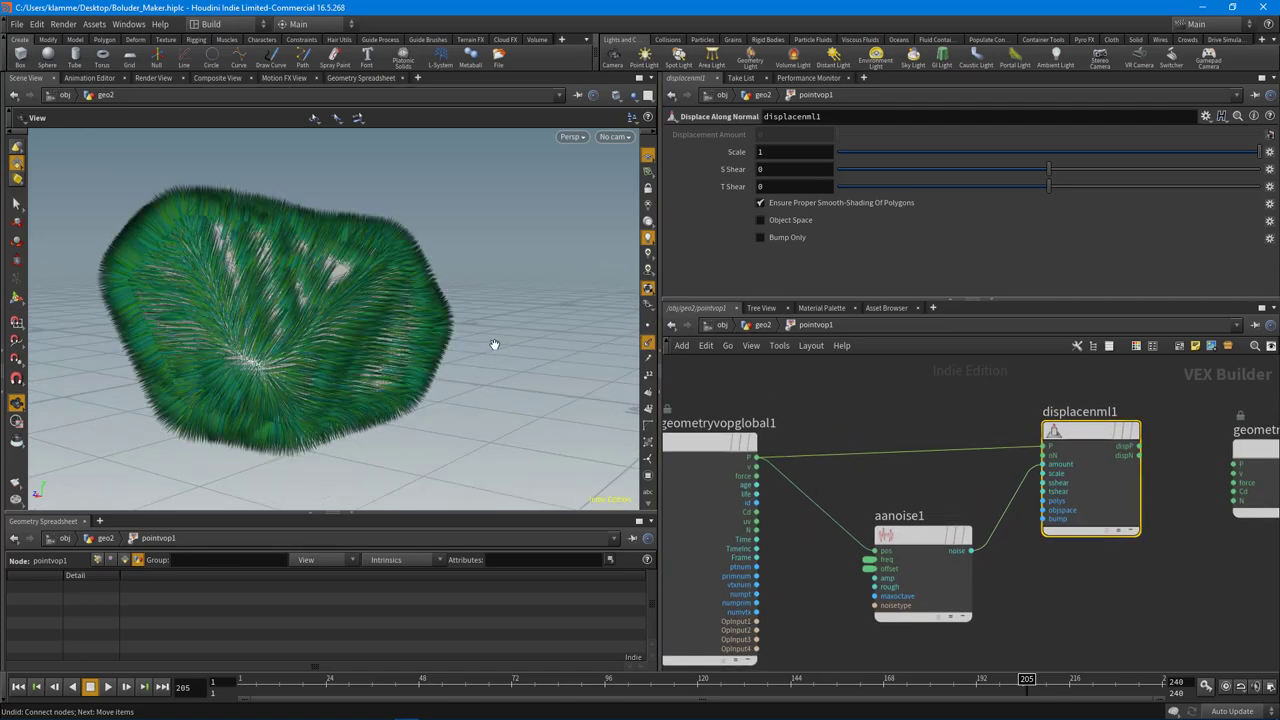
{"action": "left_click_drag", "start_coordinate": [393, 453], "coordinate": [300, 255], "text": "alt"}
{"action": "left_click", "coordinate": [648, 343]}
Connect the dispP output of displacenml1 to the P input of geometryvopoutput1
{"action": "middle_click_drag", "start_coordinate": [1222, 483], "coordinate": [1037, 468]}
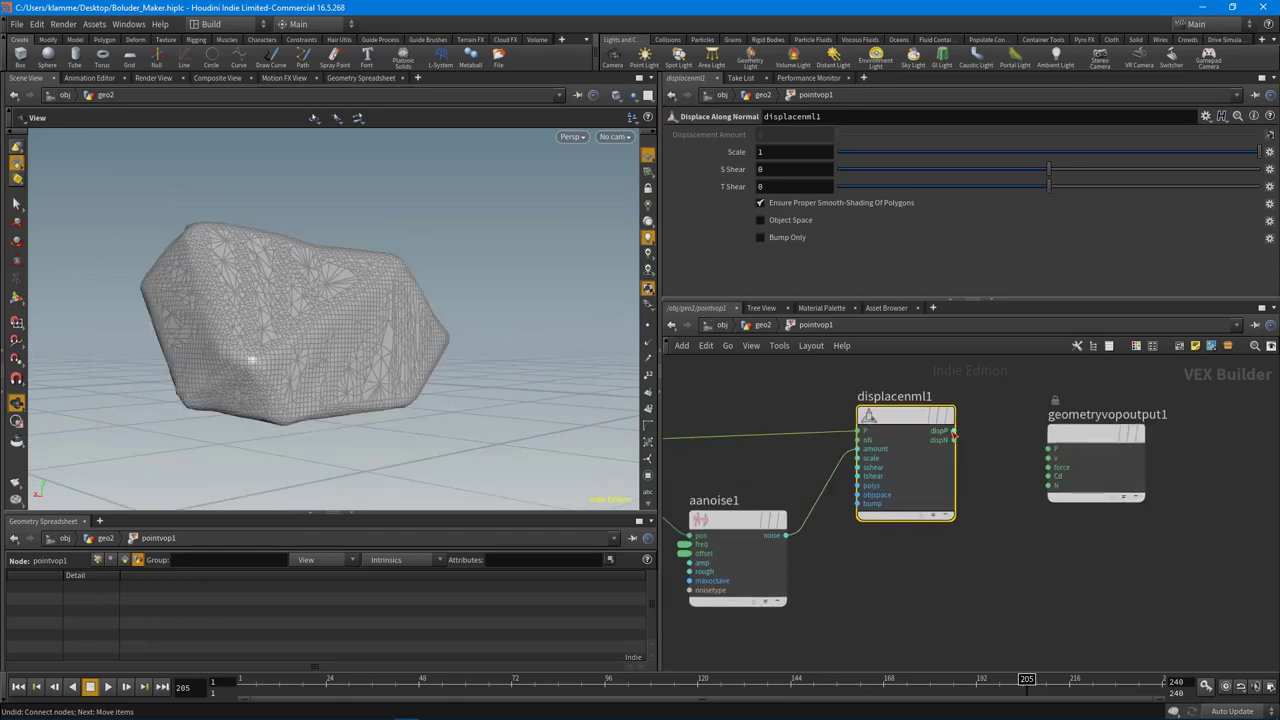
{"action": "left_click", "coordinate": [1048, 448]}
{"action": "middle_click_drag", "start_coordinate": [764, 415], "coordinate": [1007, 427]}
Set the amplitude of aanoise1 to about -0.068 and its roughness to about 0.746, keeping the Perlin noise type
{"action": "left_click", "coordinate": [955, 548]}
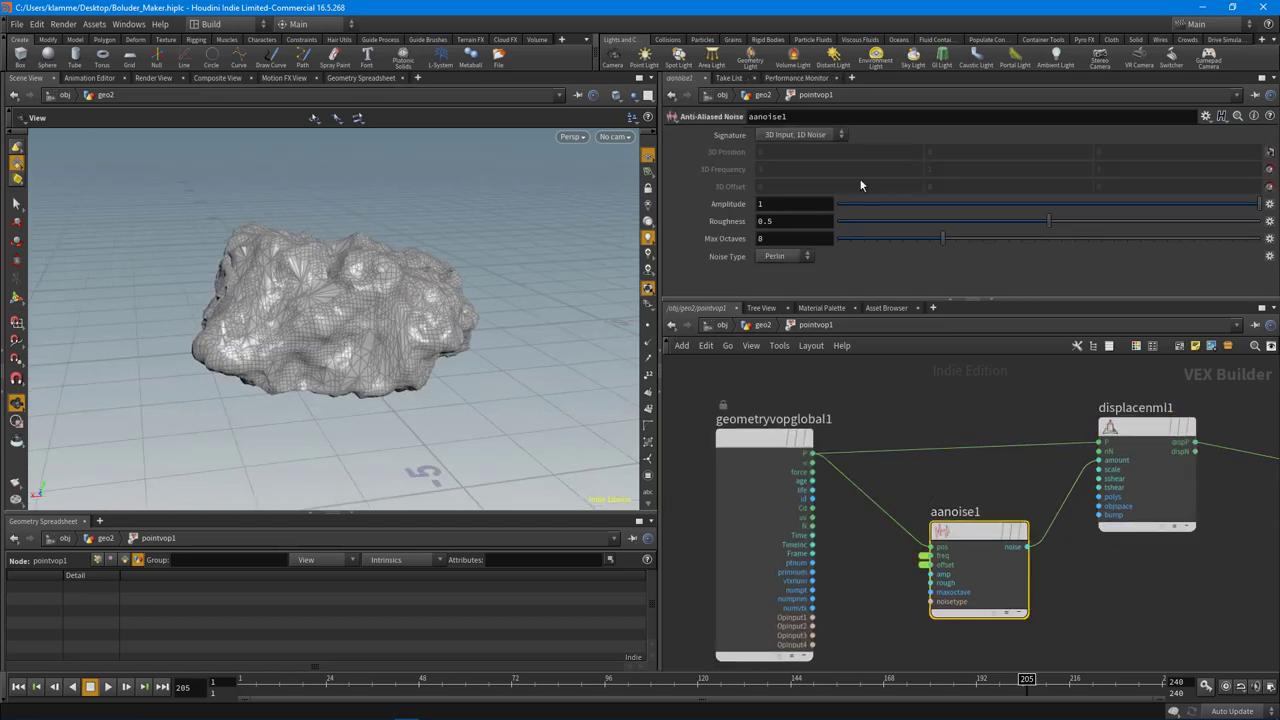
{"action": "left_click", "coordinate": [828, 139]}
{"action": "left_click_drag", "start_coordinate": [1233, 209], "coordinate": [1016, 200]}
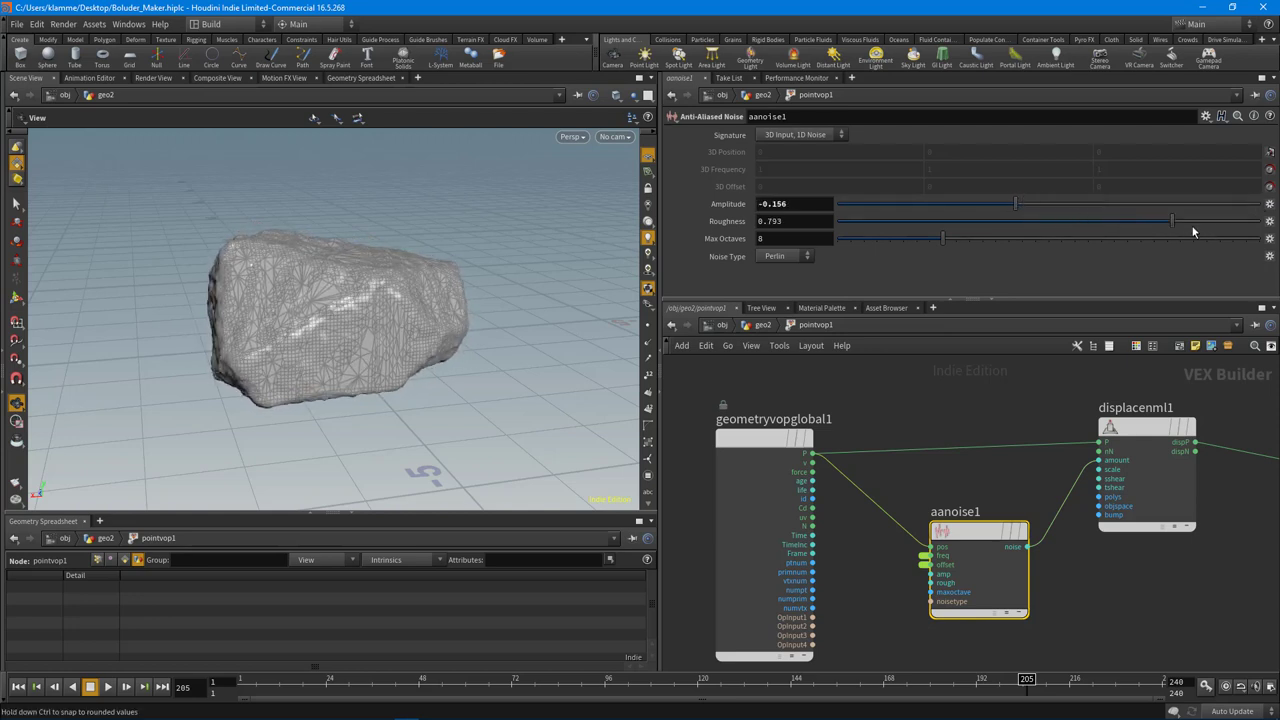
{"action": "mouse_move", "coordinate": [1013, 209]}
{"action": "left_mouse_down"}
{"action": "mouse_move", "coordinate": [990, 206]}
{"action": "mouse_move", "coordinate": [1050, 208]}
{"action": "mouse_move", "coordinate": [1034, 206]}
{"action": "left_mouse_up"}
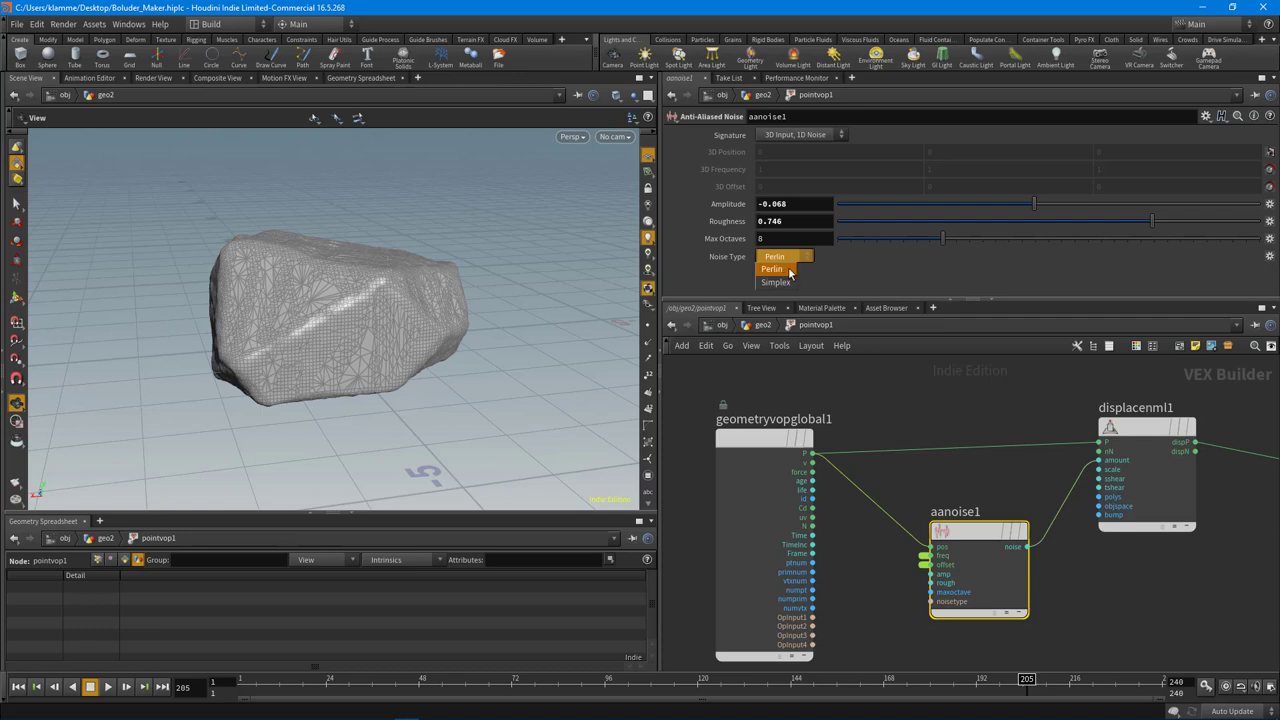
{"action": "left_click", "coordinate": [912, 410]}
Return to the geo2 network, set the voxel size of vdbfrompolygons1 to .01 and inspect the displaced boulder surface
{"action": "key", "text": "u"}
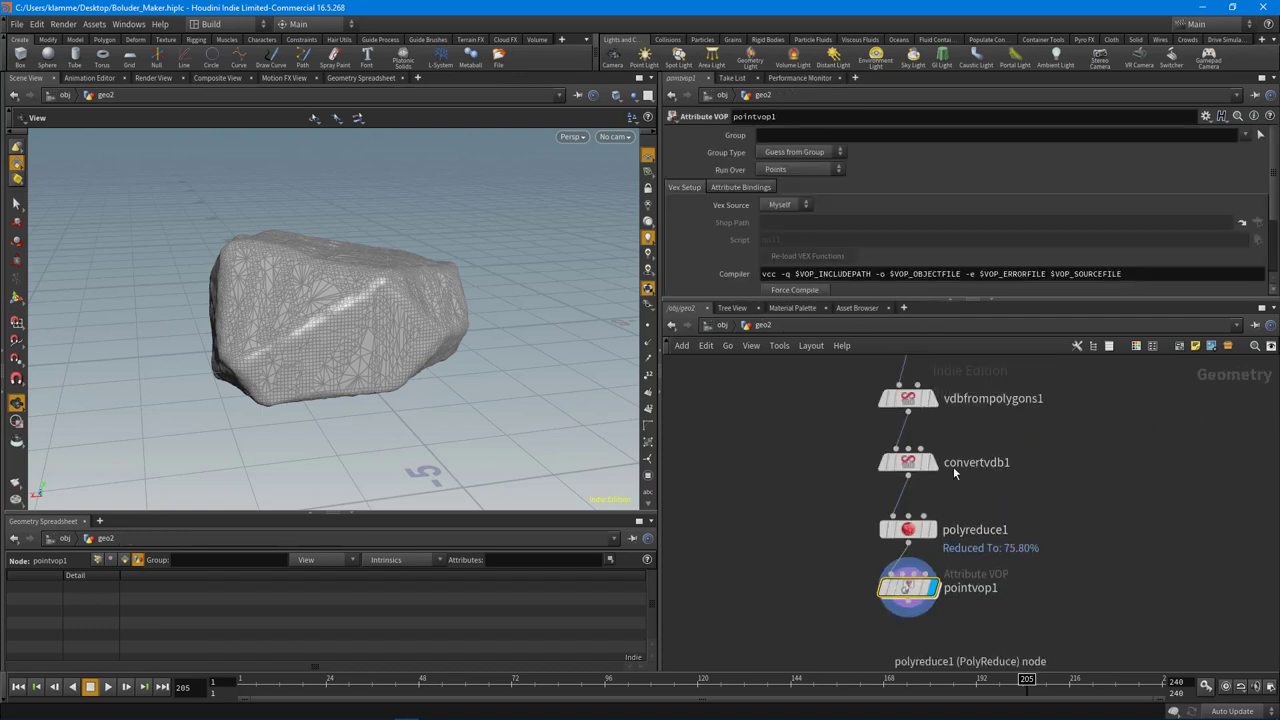
{"action": "left_click", "coordinate": [915, 398]}
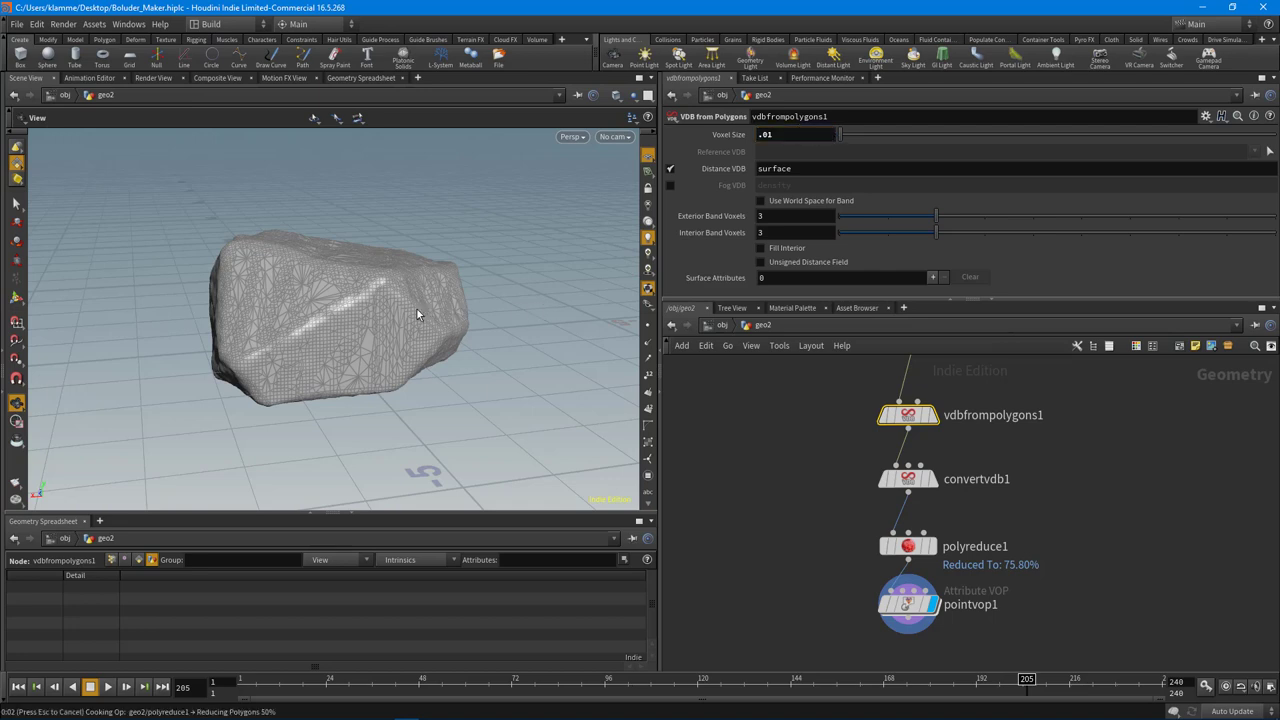
{"action": "mouse_move", "coordinate": [286, 300]}
{"action": "left_mouse_down"}
{"action": "mouse_move", "coordinate": [371, 337]}
{"action": "mouse_move", "coordinate": [463, 296]}
{"action": "mouse_move", "coordinate": [369, 349]}
{"action": "mouse_move", "coordinate": [194, 381]}
{"action": "left_mouse_up"}
{"action": "middle_click_drag", "start_coordinate": [194, 381], "coordinate": [440, 371]}
{"action": "right_click_drag", "start_coordinate": [440, 371], "coordinate": [580, 391]}
{"action": "left_click_drag", "start_coordinate": [580, 391], "coordinate": [403, 336]}
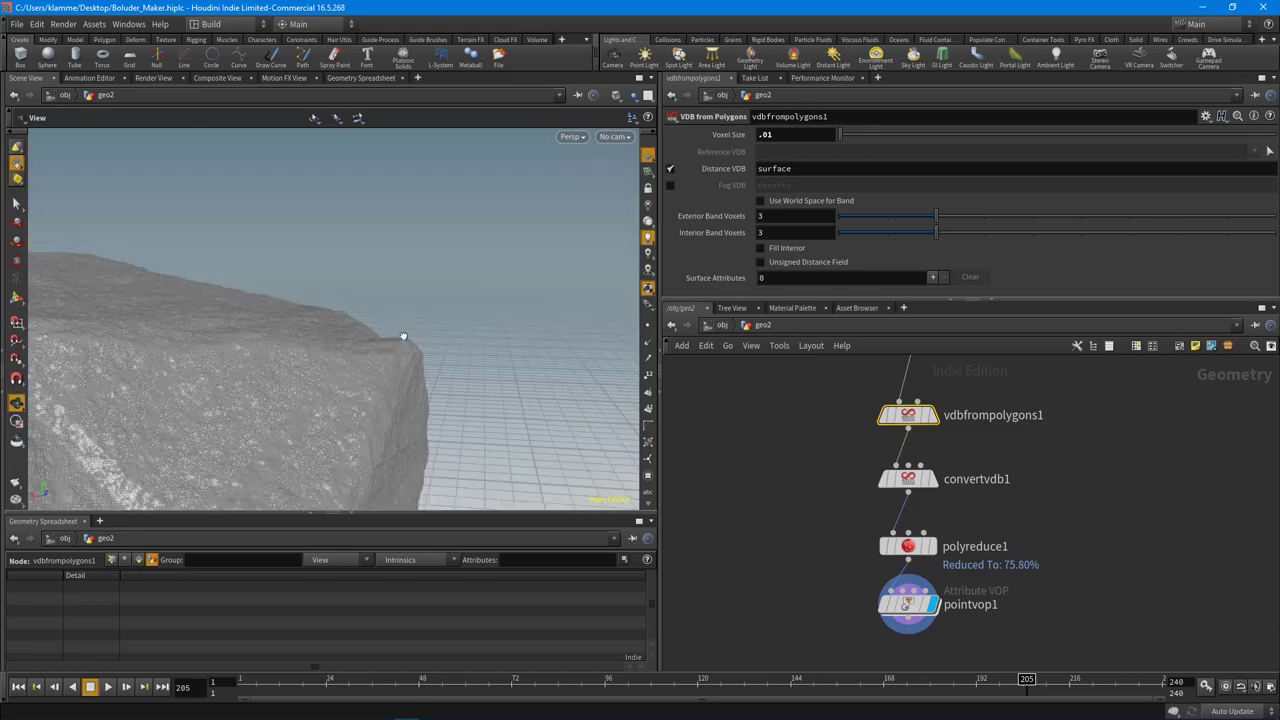
{"action": "right_click_drag", "start_coordinate": [403, 336], "coordinate": [157, 388]}
{"action": "middle_click_drag", "start_coordinate": [157, 388], "coordinate": [368, 311]}
Pull polyreduce1 out of the node chain and move pointvop1 aside, leaving it wired directly to convertvdb1
{"action": "middle_click_drag", "start_coordinate": [1034, 550], "coordinate": [1096, 540]}
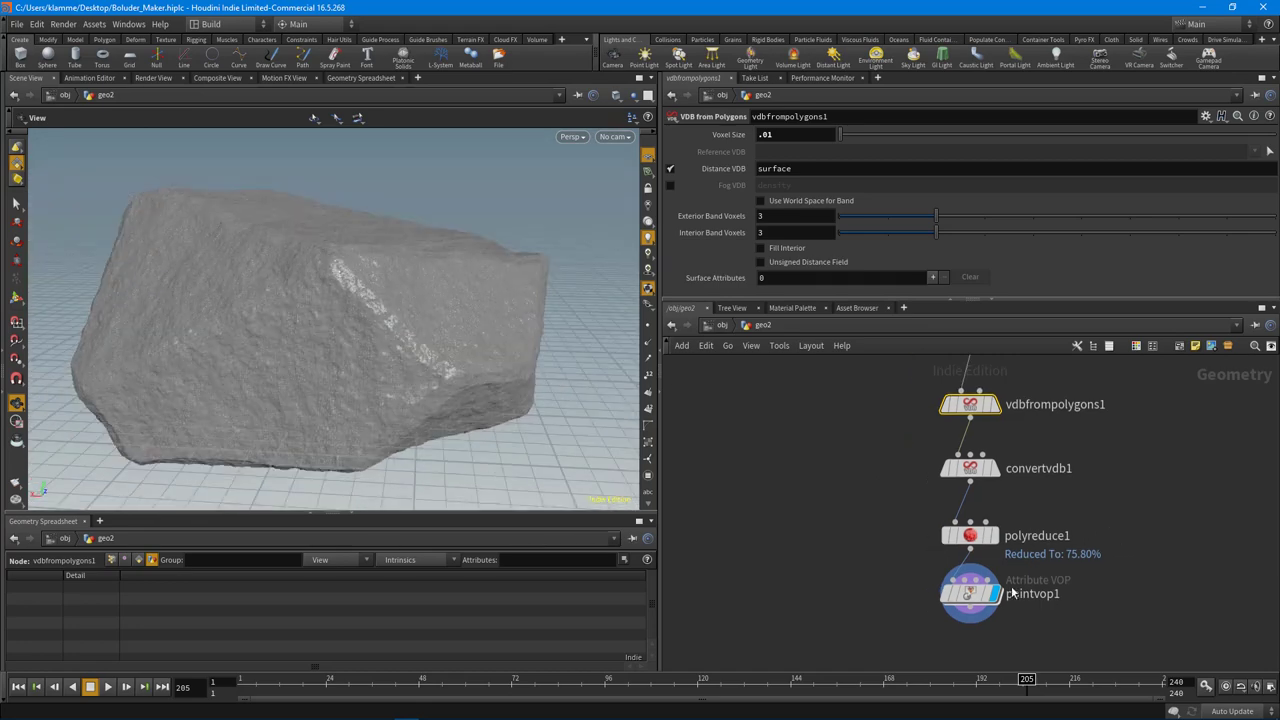
{"action": "left_click_drag", "start_coordinate": [975, 544], "coordinate": [785, 548]}
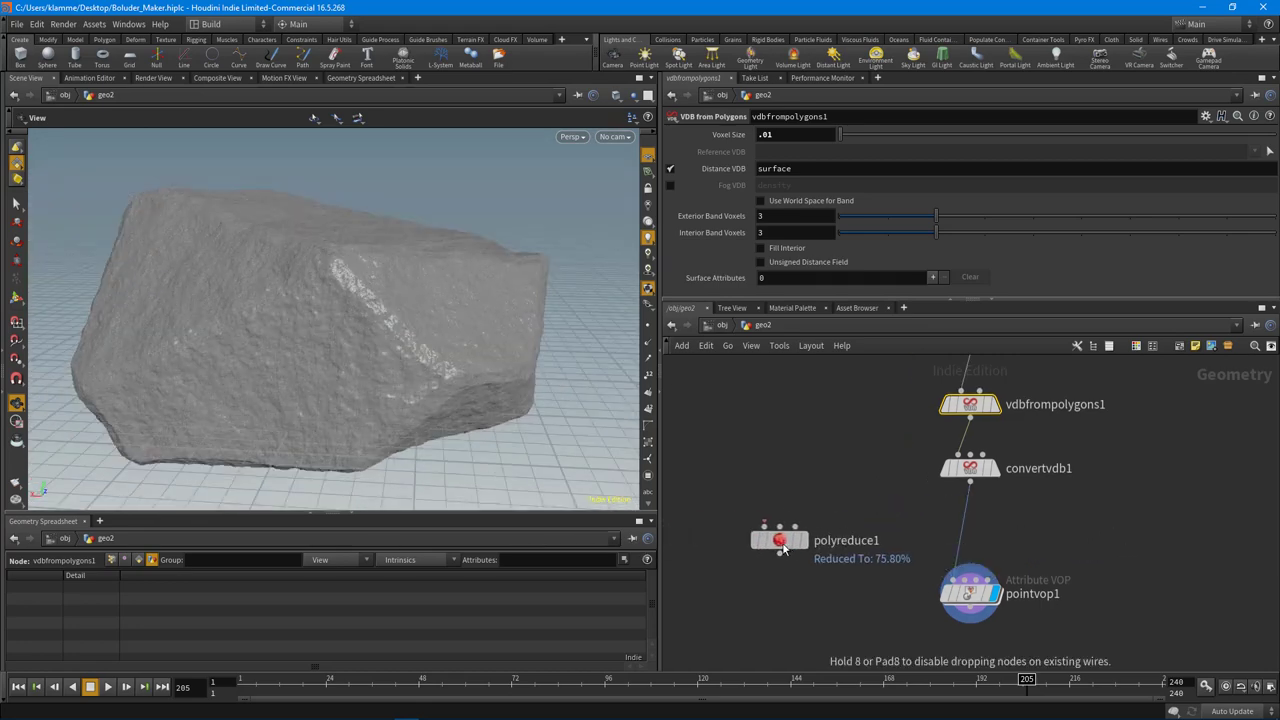
{"action": "left_click_drag", "start_coordinate": [972, 598], "coordinate": [1141, 529]}
{"action": "left_click", "coordinate": [1154, 603]}
{"action": "middle_click_drag", "start_coordinate": [1128, 595], "coordinate": [1106, 577]}
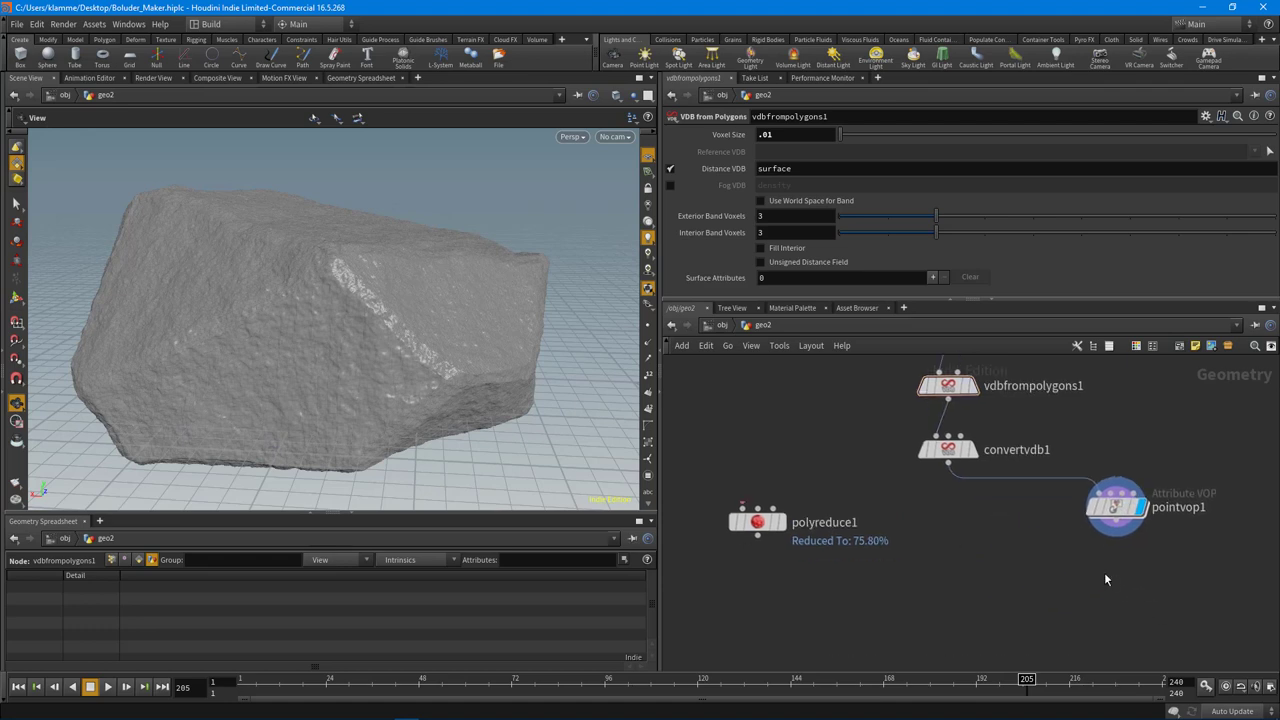
Add a Null node below pointvop1, wire it to that node's output and name it Highres_OUT
{"action": "key", "text": "Tab"}
{"action": "type", "text": "null"}
{"action": "key", "text": "Return"}
{"action": "left_click", "coordinate": [1131, 587]}
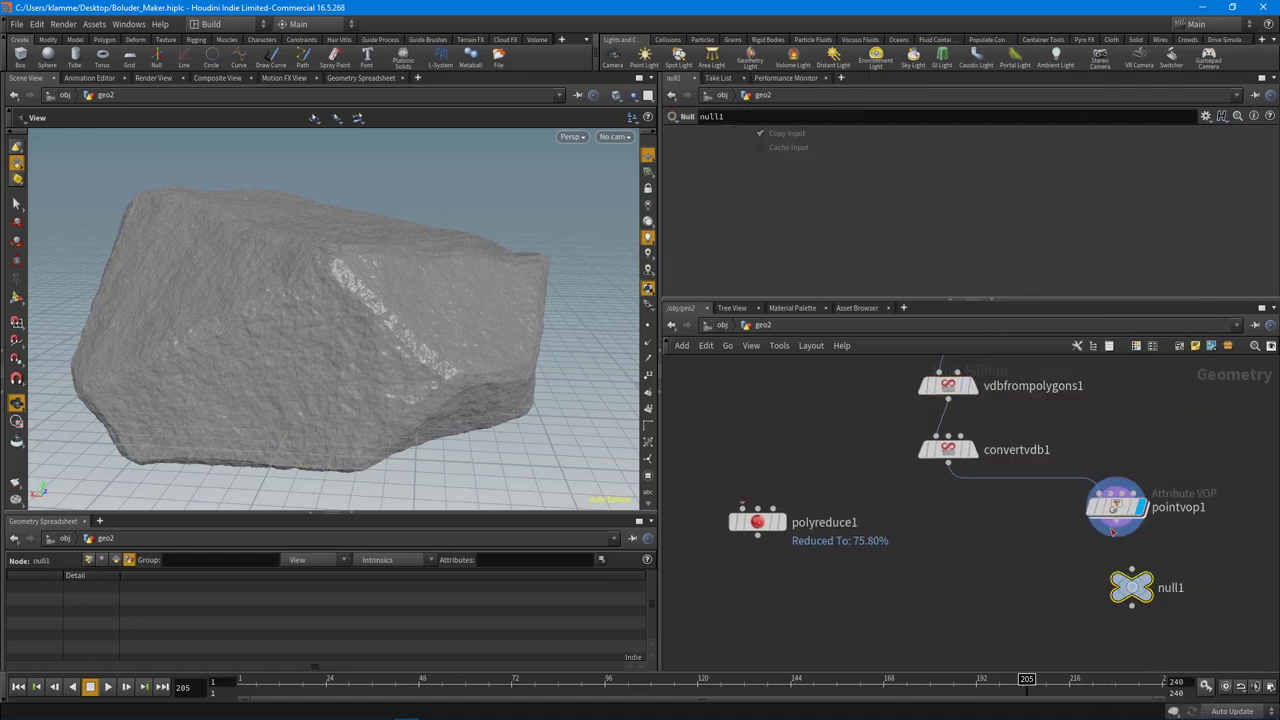
{"action": "left_click_drag", "start_coordinate": [1113, 531], "coordinate": [1131, 572]}
{"action": "double_click", "coordinate": [1170, 588]}
{"action": "type", "text": "Highres"}
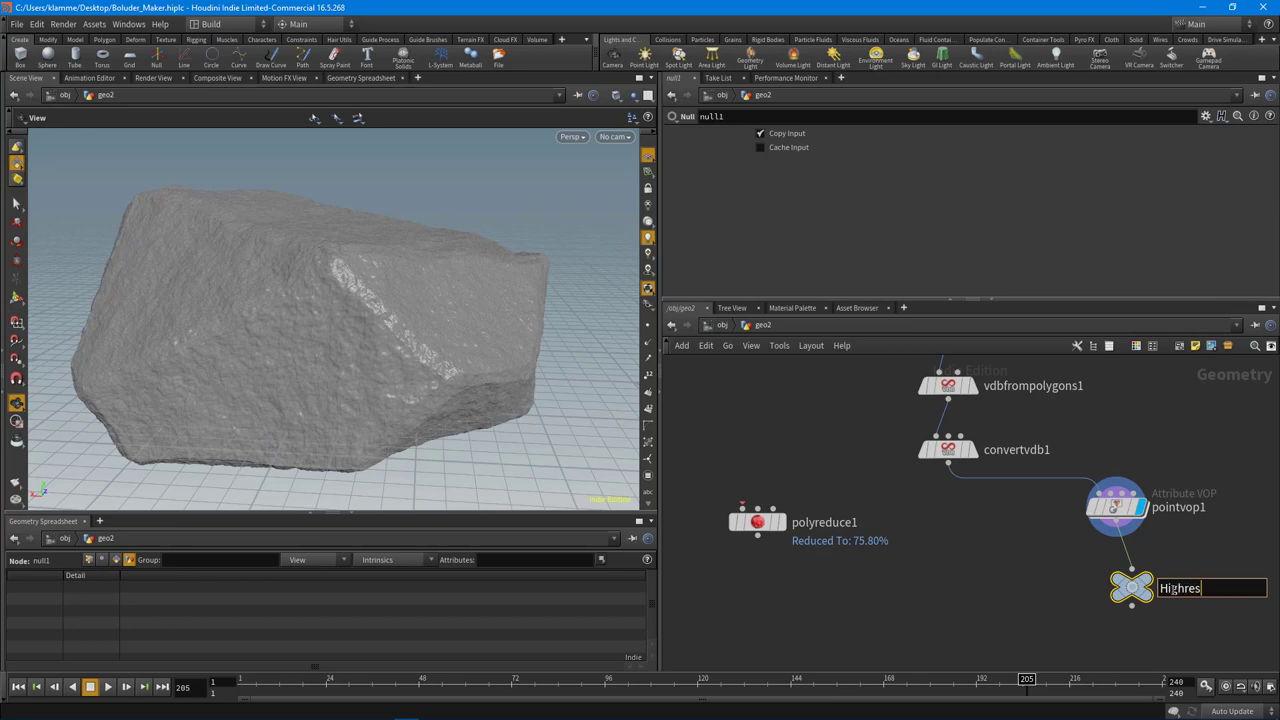
{"action": "type", "text": "_OUT"}
{"action": "key", "text": "Return"}
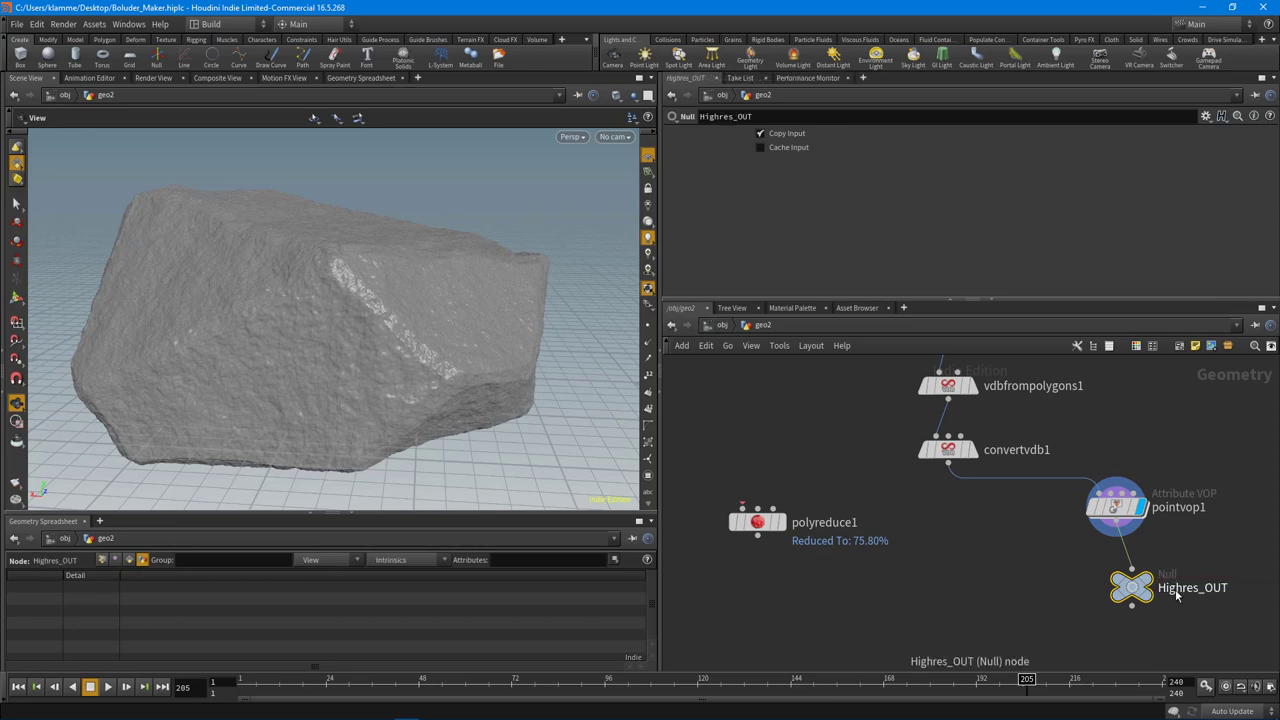
Connect the output of convertvdb1 to the first input of polyreduce1 and display polyreduce1
{"action": "left_click", "coordinate": [948, 461]}
{"action": "left_click", "coordinate": [758, 508]}
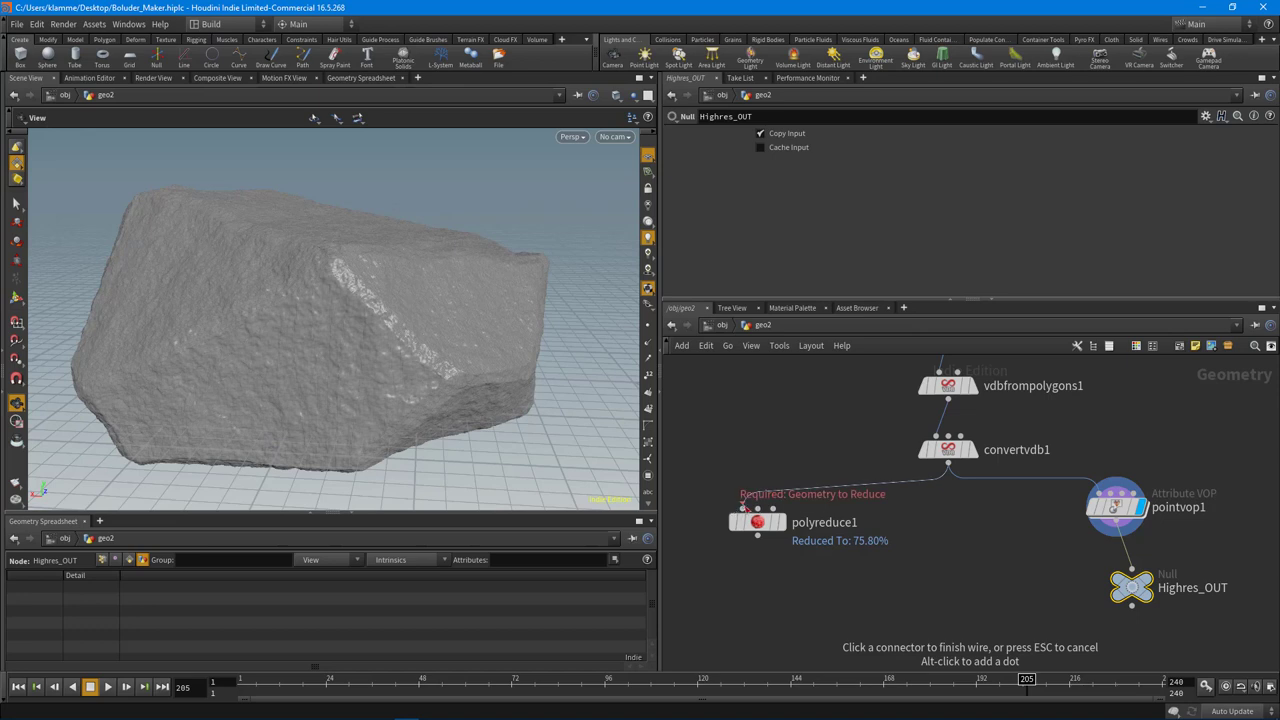
{"action": "left_click", "coordinate": [782, 521]}
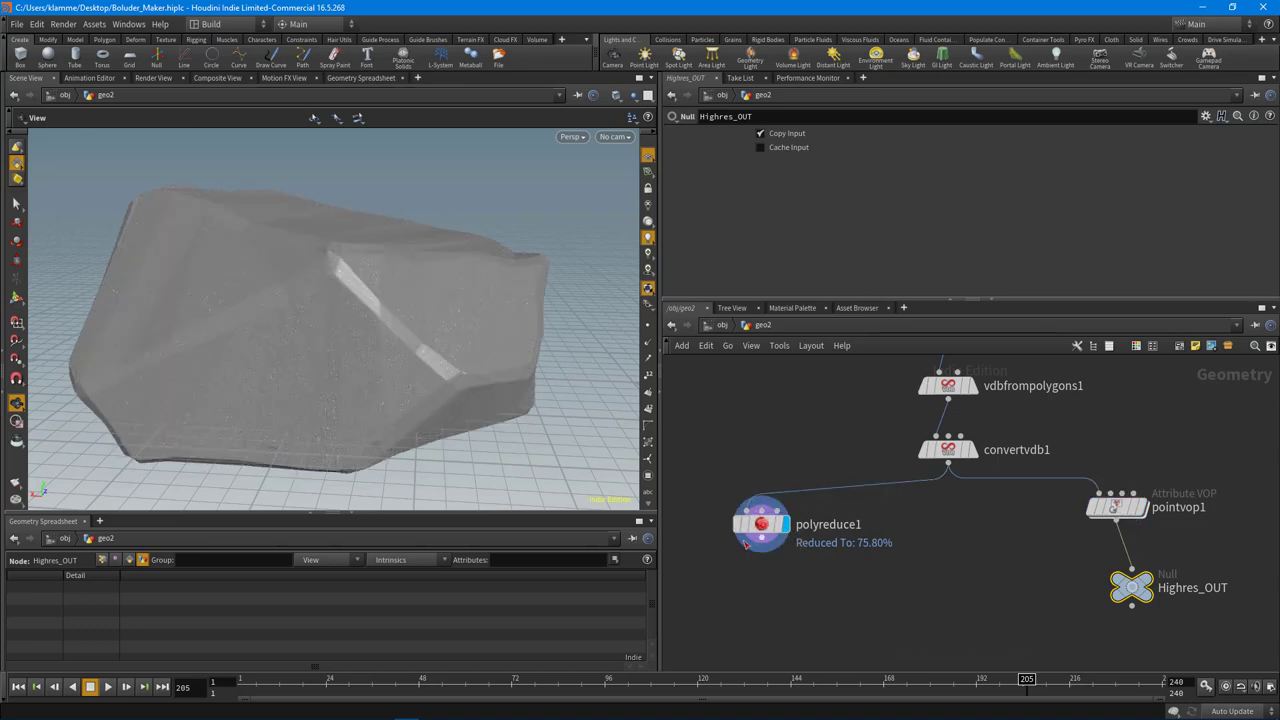
Lower Percent To Keep on polyreduce1 to 5.1 and then 1, and check the node's geometry info
{"action": "left_click", "coordinate": [765, 530]}
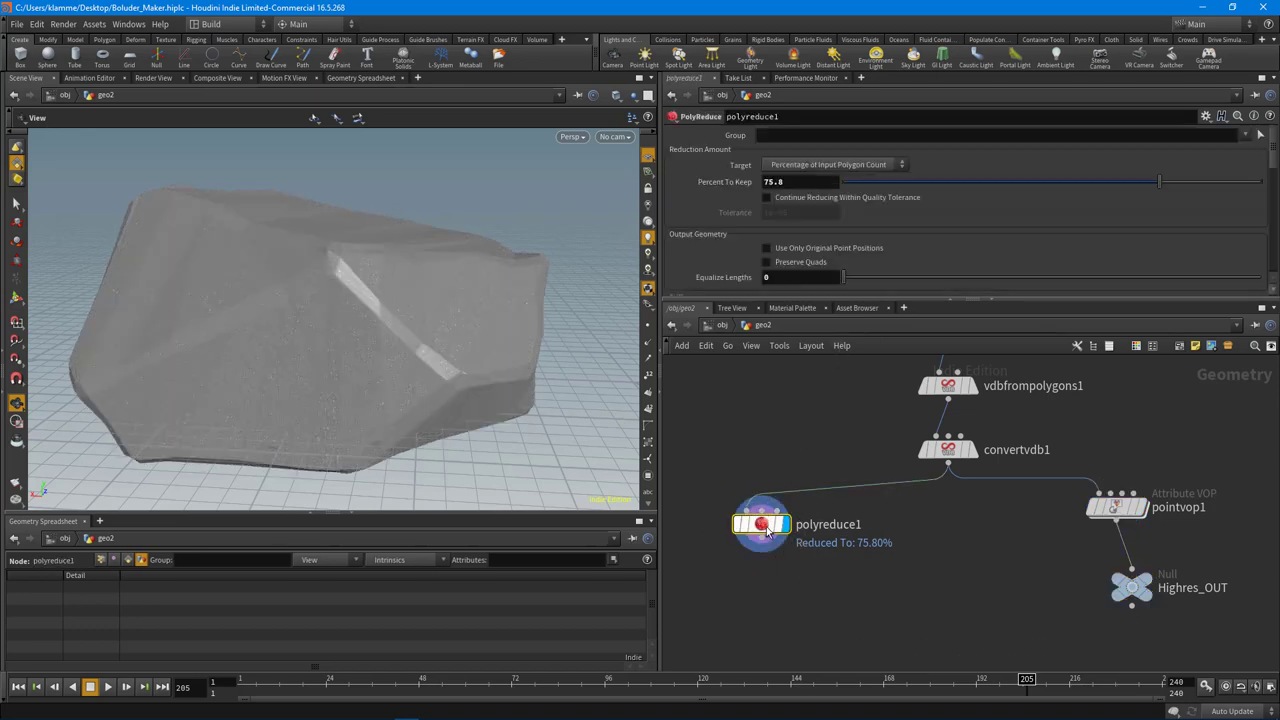
{"action": "left_click_drag", "start_coordinate": [865, 182], "coordinate": [868, 197]}
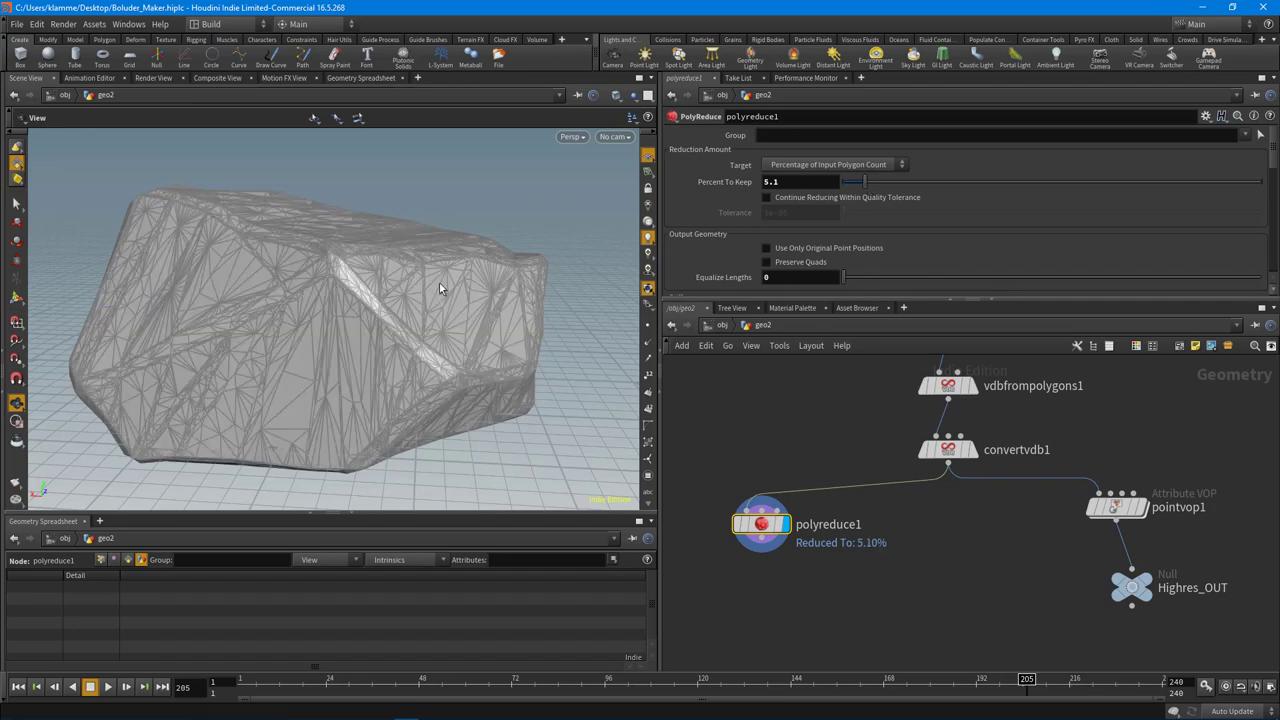
{"action": "left_click_drag", "start_coordinate": [367, 305], "coordinate": [380, 312]}
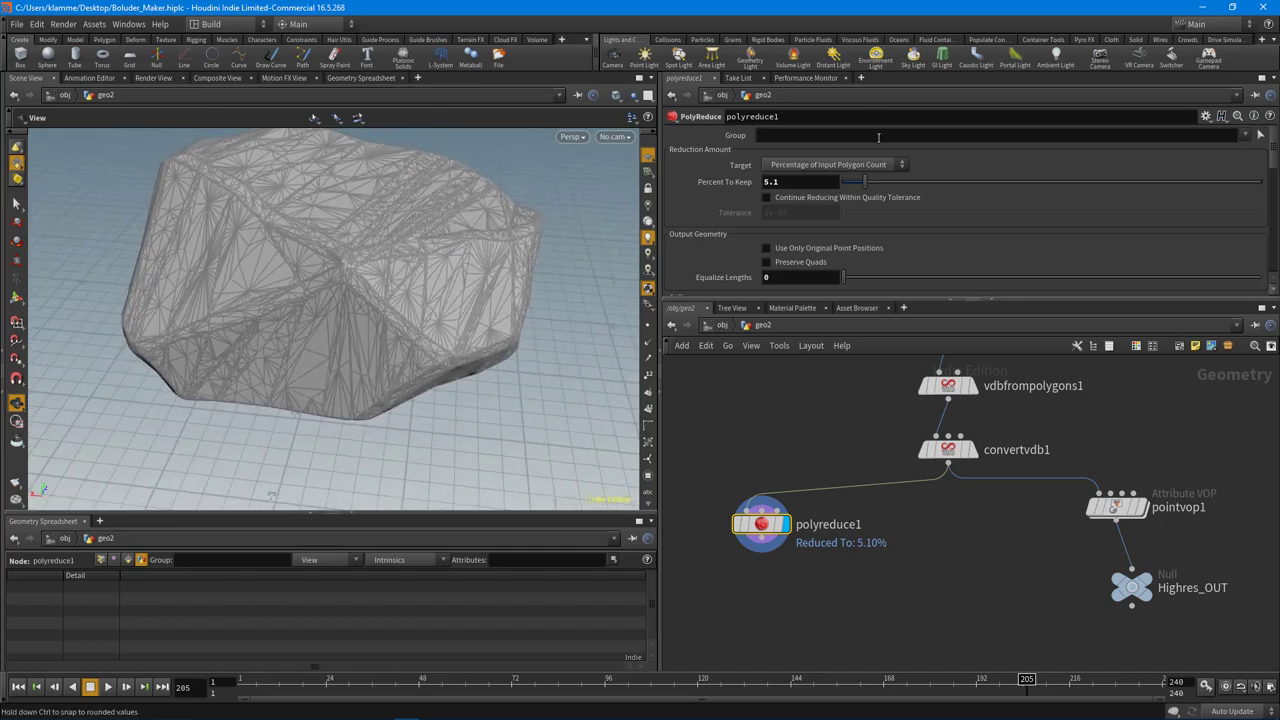
{"action": "left_click", "coordinate": [788, 183]}
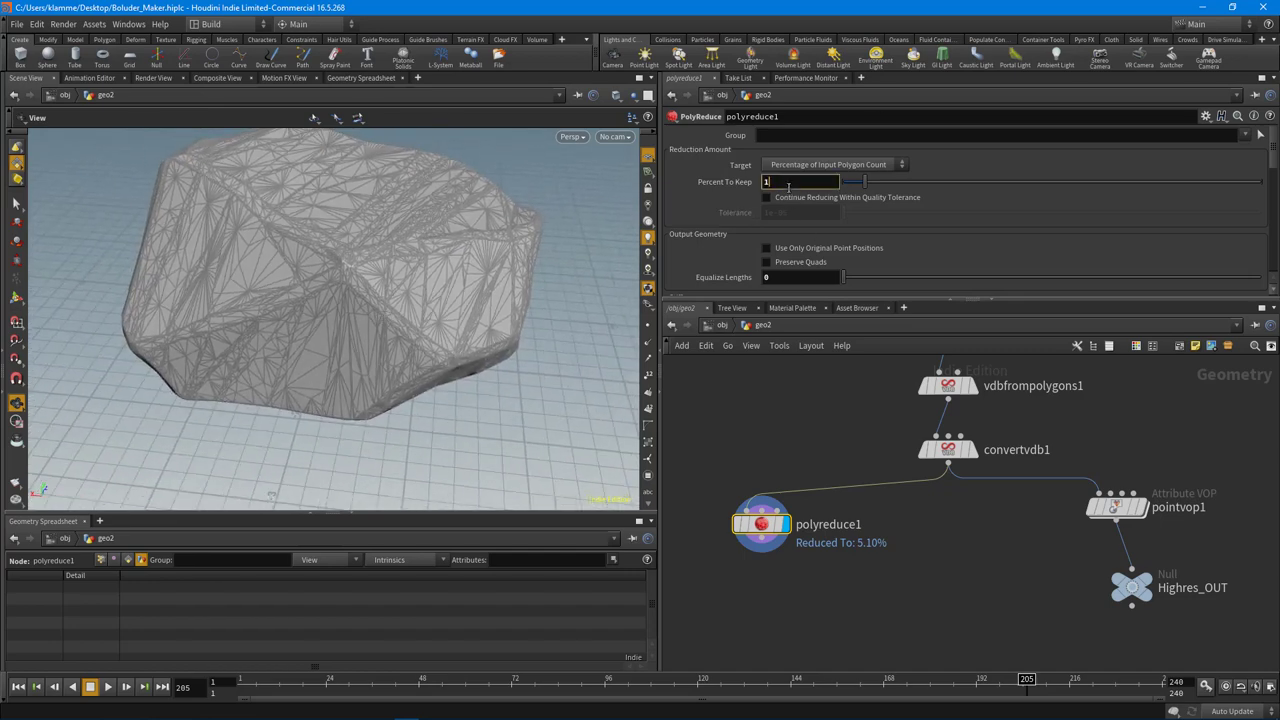
{"action": "type", "text": "1"}
{"action": "key", "text": "Return"}
{"action": "left_click_drag", "start_coordinate": [419, 259], "coordinate": [366, 223], "text": "alt"}
{"action": "mouse_move", "coordinate": [760, 535]}
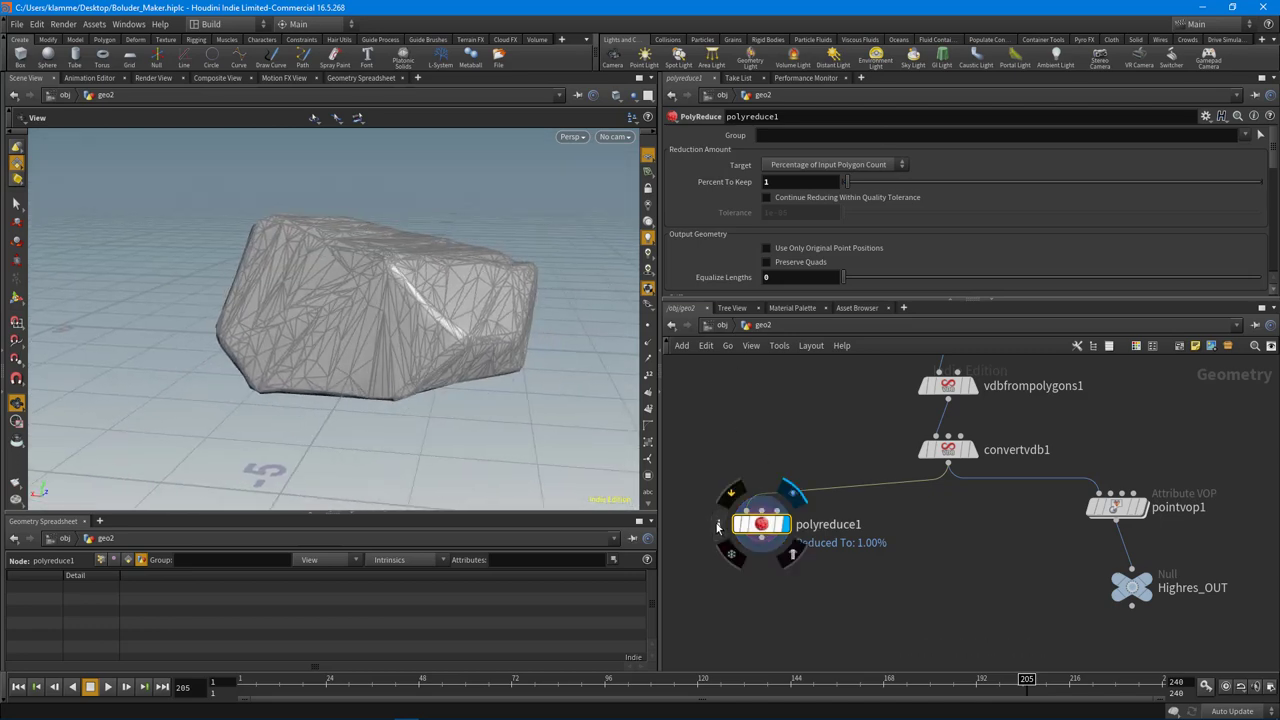
{"action": "left_click", "coordinate": [718, 527]}
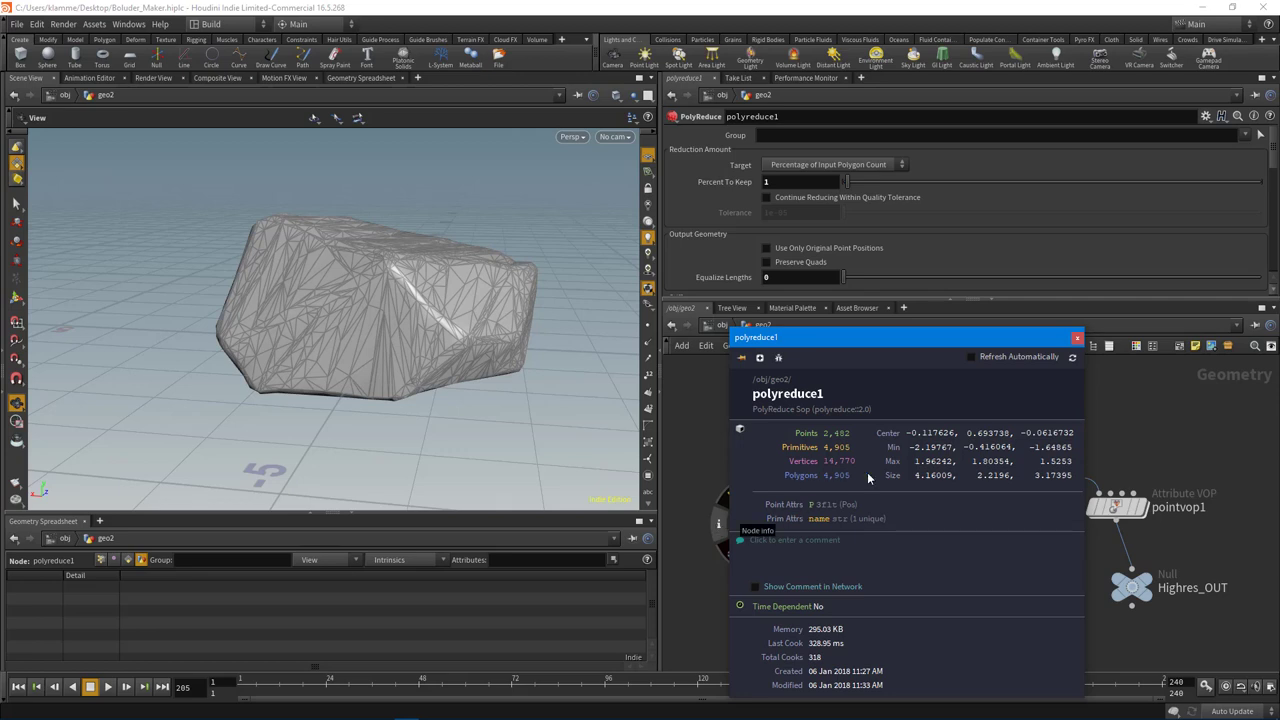
Try a Percent To Keep of .5 on polyreduce1, then set it to .1
{"action": "left_click", "coordinate": [788, 182]}
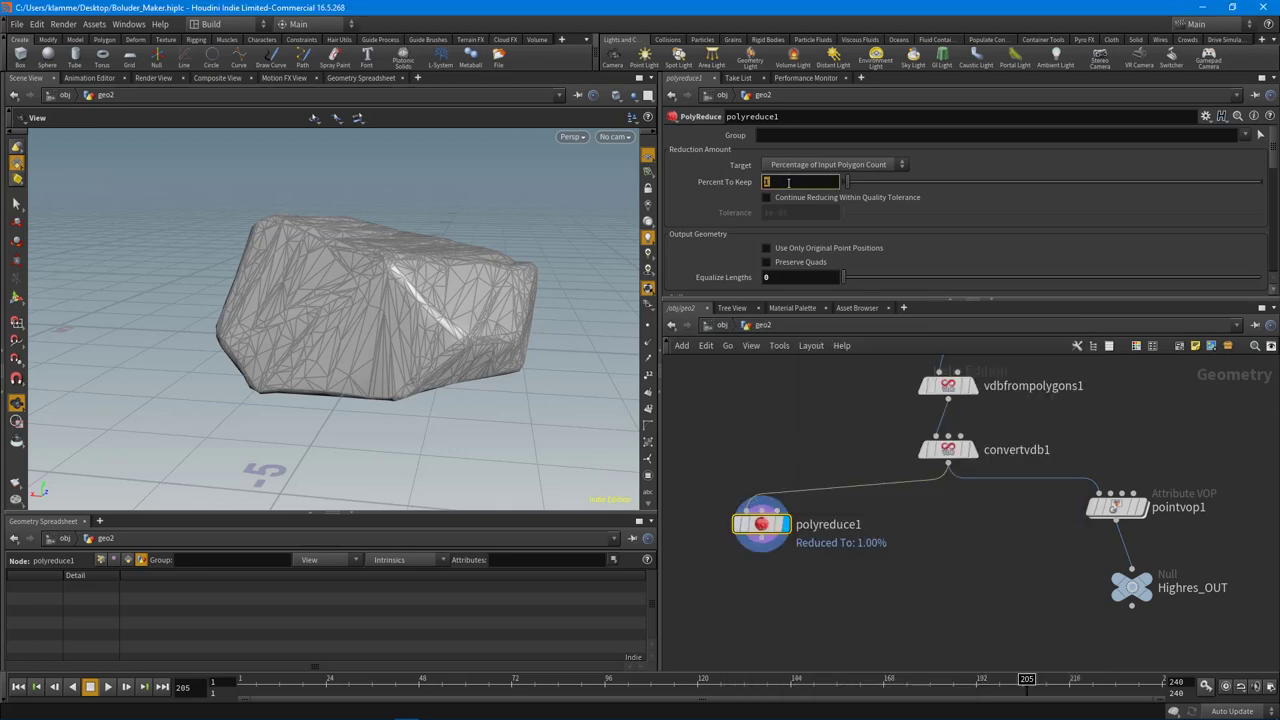
{"action": "type", "text": ".5"}
{"action": "key", "text": "Return"}
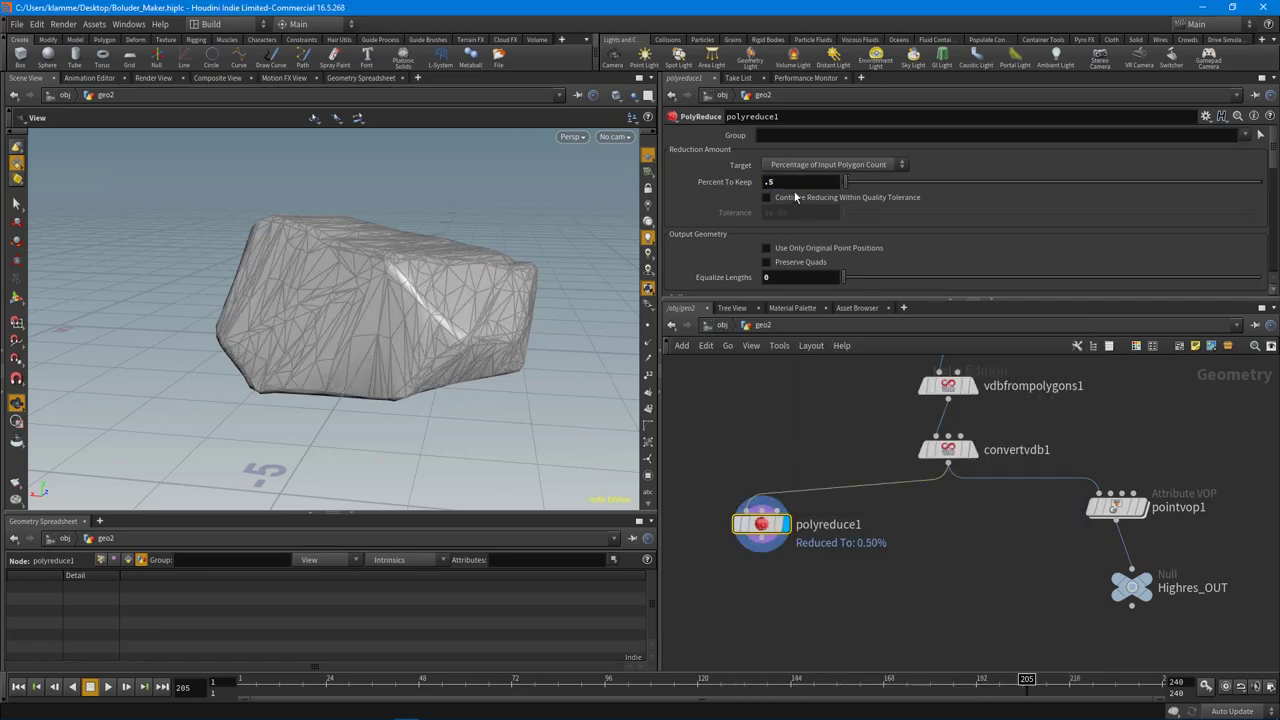
{"action": "left_click", "coordinate": [790, 182]}
{"action": "type", "text": "1"}
{"action": "key", "text": "Return"}
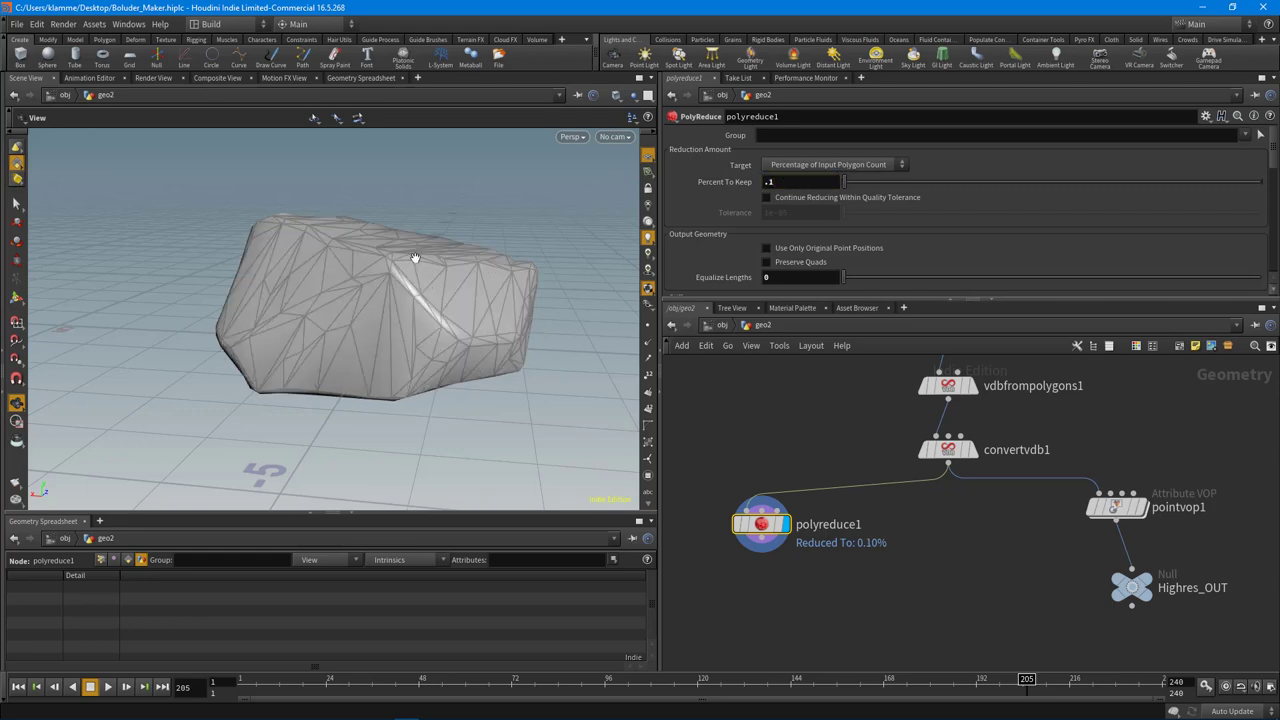
Examine the reduced boulder mesh up close and look through the stiffening, feature-preservation and output geometry settings of polyreduce1
{"action": "left_click_drag", "start_coordinate": [415, 258], "coordinate": [490, 322]}
{"action": "scroll", "coordinate": [910, 254], "scroll_direction": "down", "scroll_amount": 5}
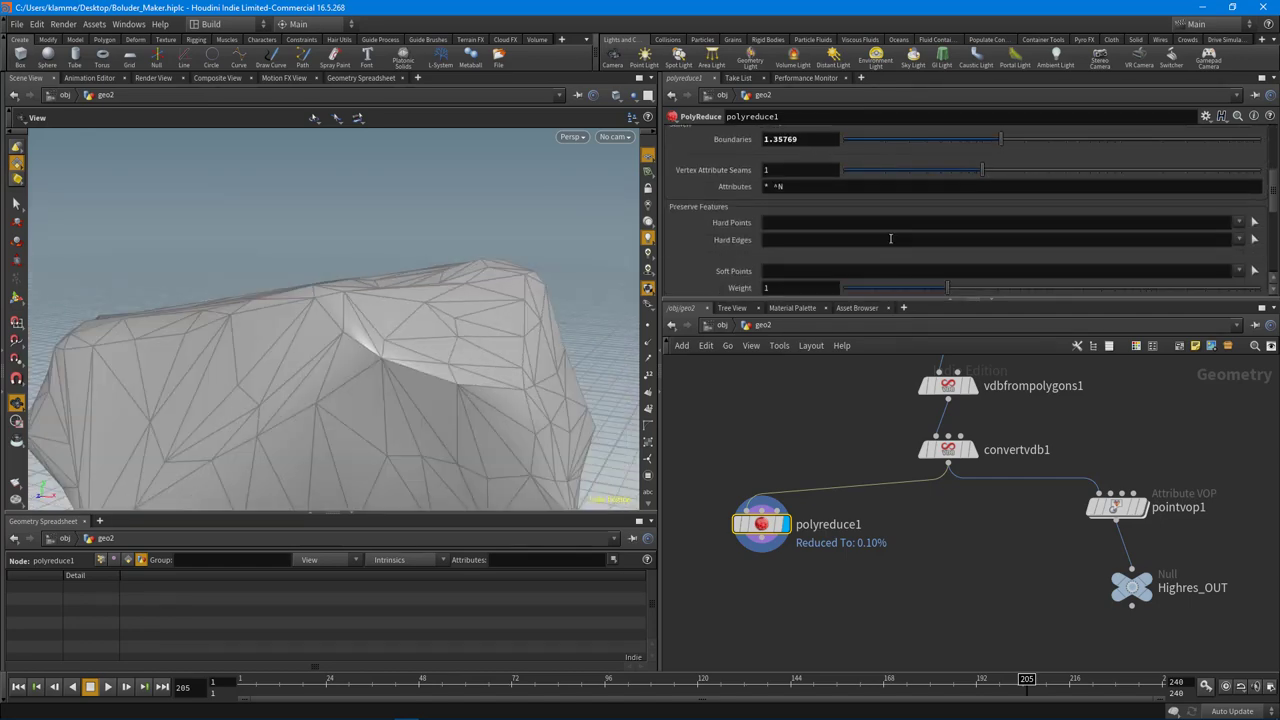
{"action": "scroll", "coordinate": [890, 238], "scroll_direction": "down", "scroll_amount": 2}
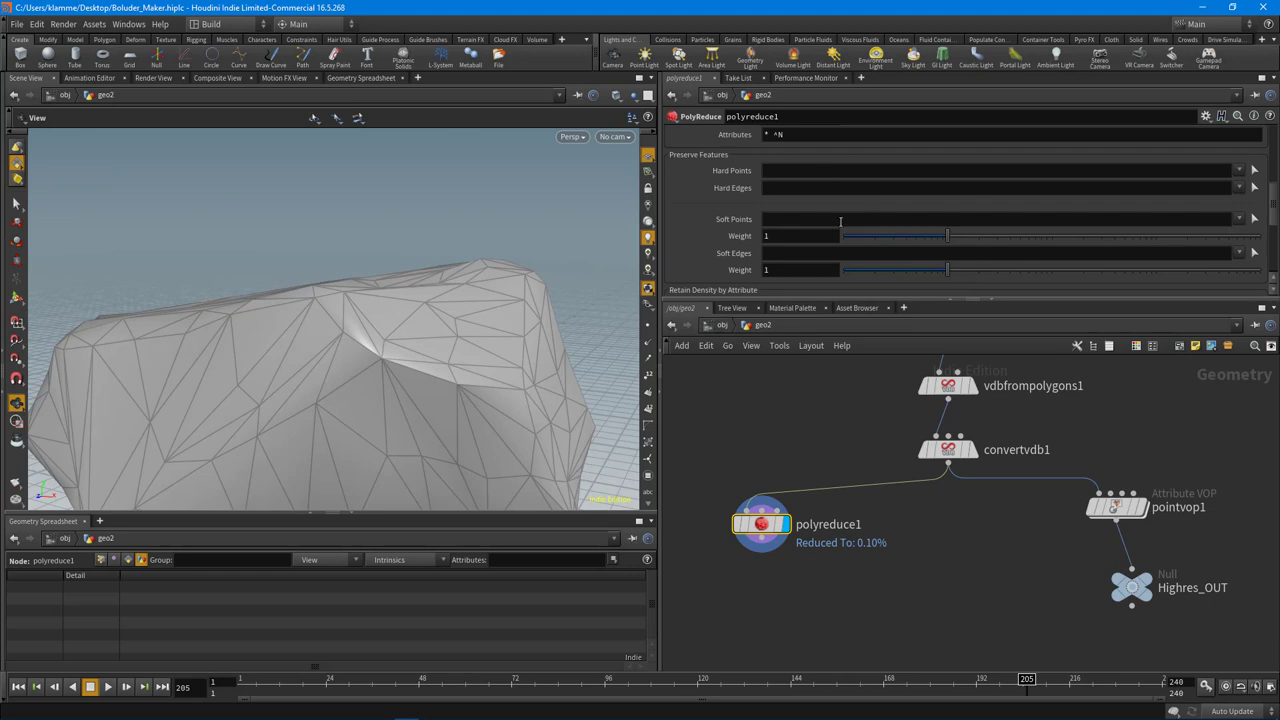
{"action": "scroll", "coordinate": [860, 215], "scroll_direction": "up", "scroll_amount": 5}
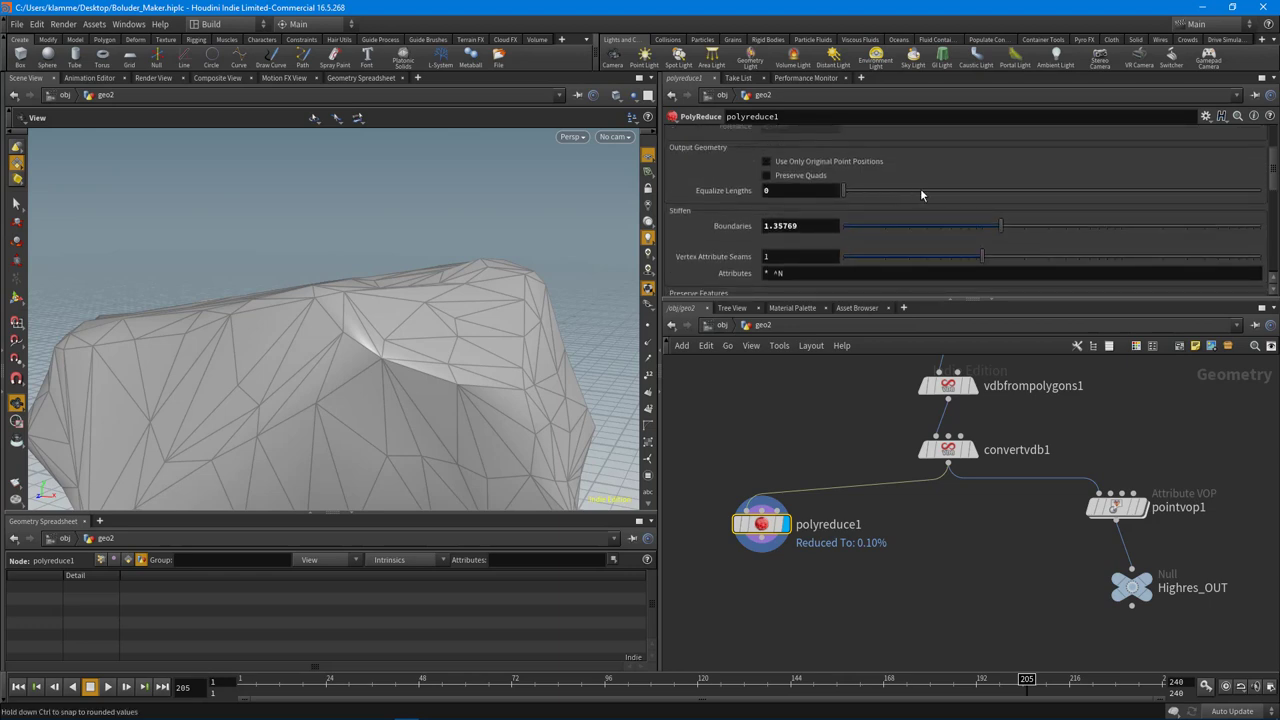
Try an Equalize Lengths value of 0.186 on polyreduce1 and inspect the reduced boulder mesh from several sides
{"action": "left_click", "coordinate": [920, 190]}
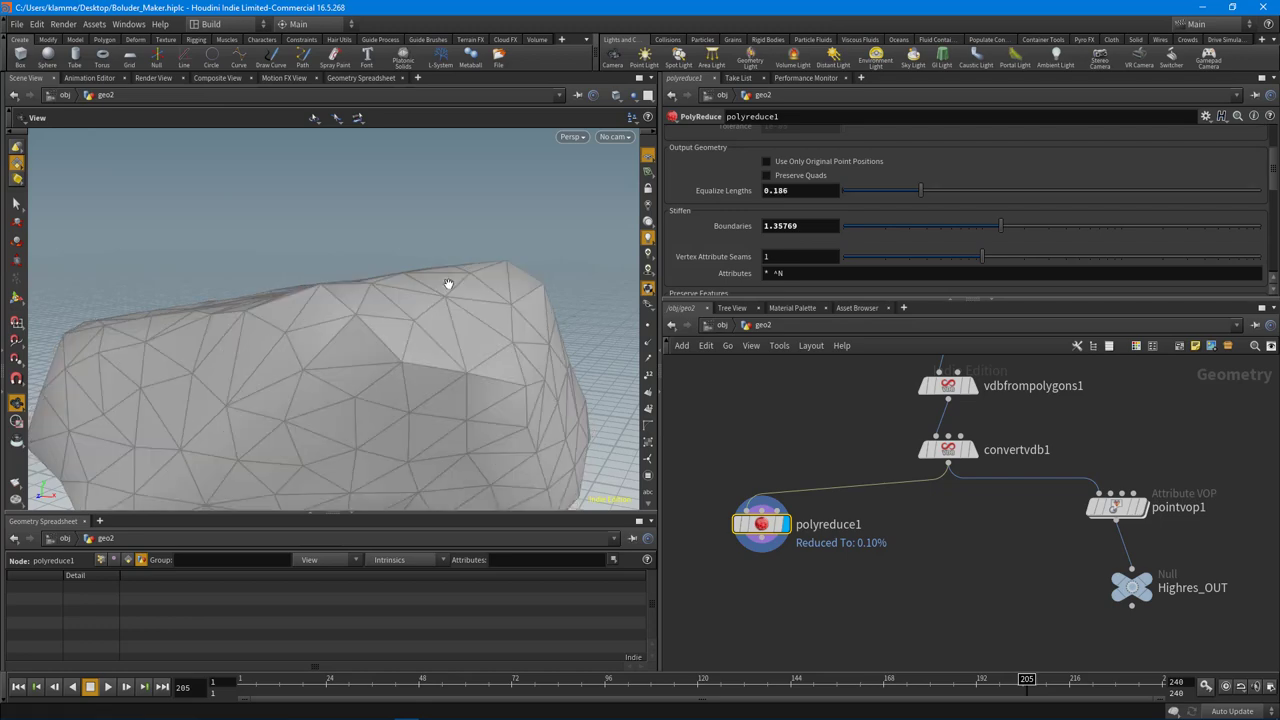
{"action": "left_click_drag", "start_coordinate": [385, 304], "coordinate": [431, 329]}
{"action": "right_click_drag", "start_coordinate": [431, 329], "coordinate": [300, 372]}
{"action": "left_click_drag", "start_coordinate": [300, 372], "coordinate": [423, 291]}
{"action": "middle_click_drag", "start_coordinate": [300, 348], "coordinate": [380, 354]}
{"action": "left_click_drag", "start_coordinate": [380, 354], "coordinate": [299, 352]}
Set Equalize Lengths on polyreduce1 to .05 and check the reduced mesh from another angle
{"action": "left_click", "coordinate": [831, 191]}
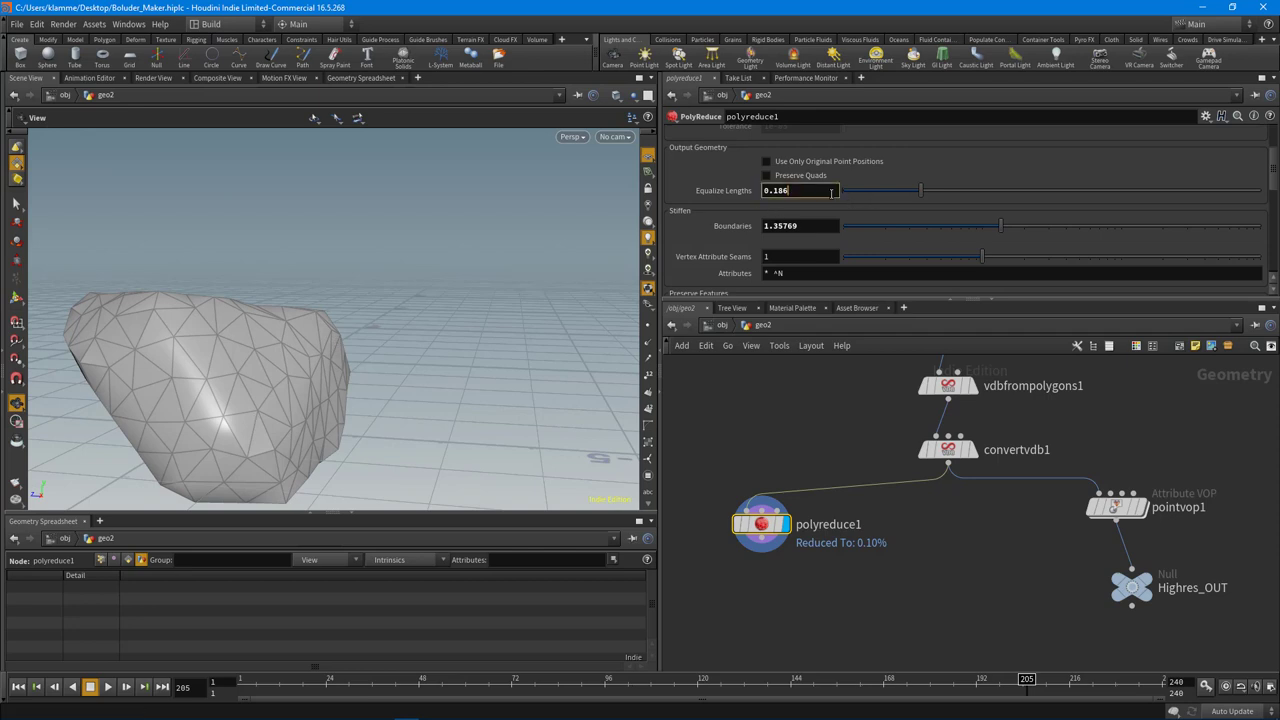
{"action": "double_click", "coordinate": [831, 191]}
{"action": "type", "text": ".05"}
{"action": "key", "text": "Return"}
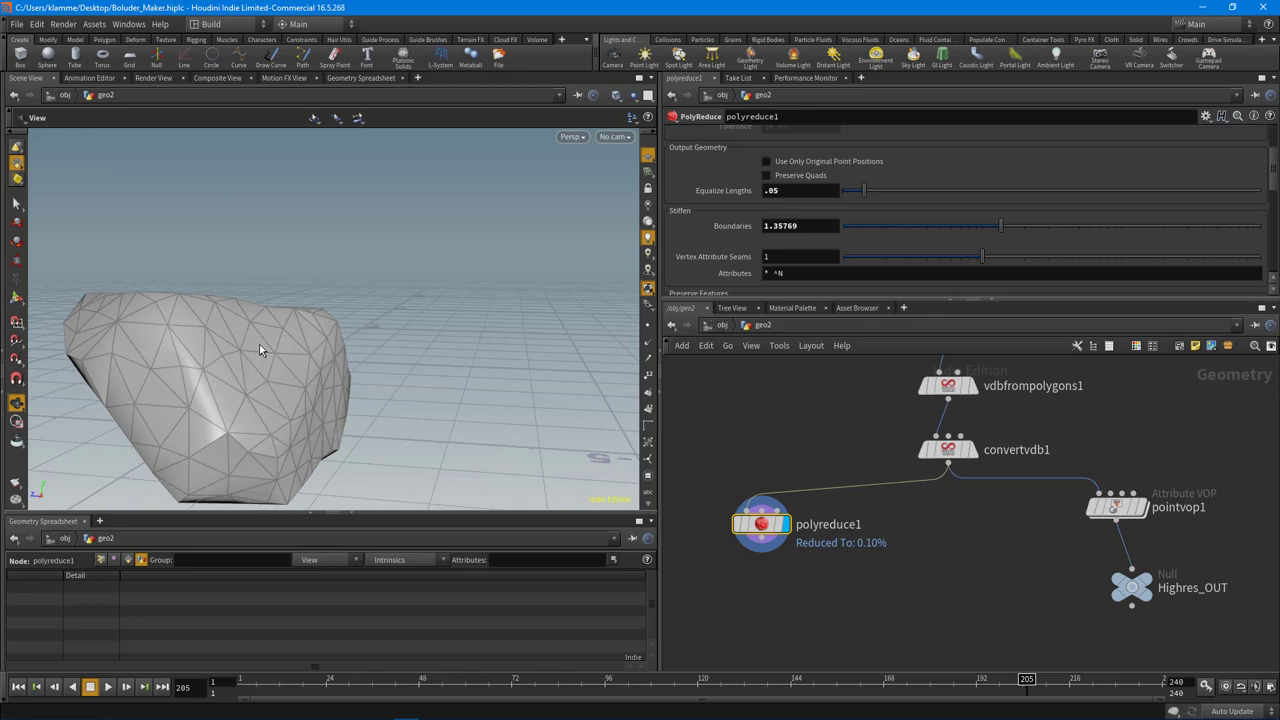
{"action": "left_click_drag", "start_coordinate": [365, 329], "coordinate": [440, 270]}
Display convertvdb1 and pointvop1 in turn without the wireframe overlay to compare the smooth and noise-displaced boulders
{"action": "middle_click_drag", "start_coordinate": [1062, 543], "coordinate": [1061, 594]}
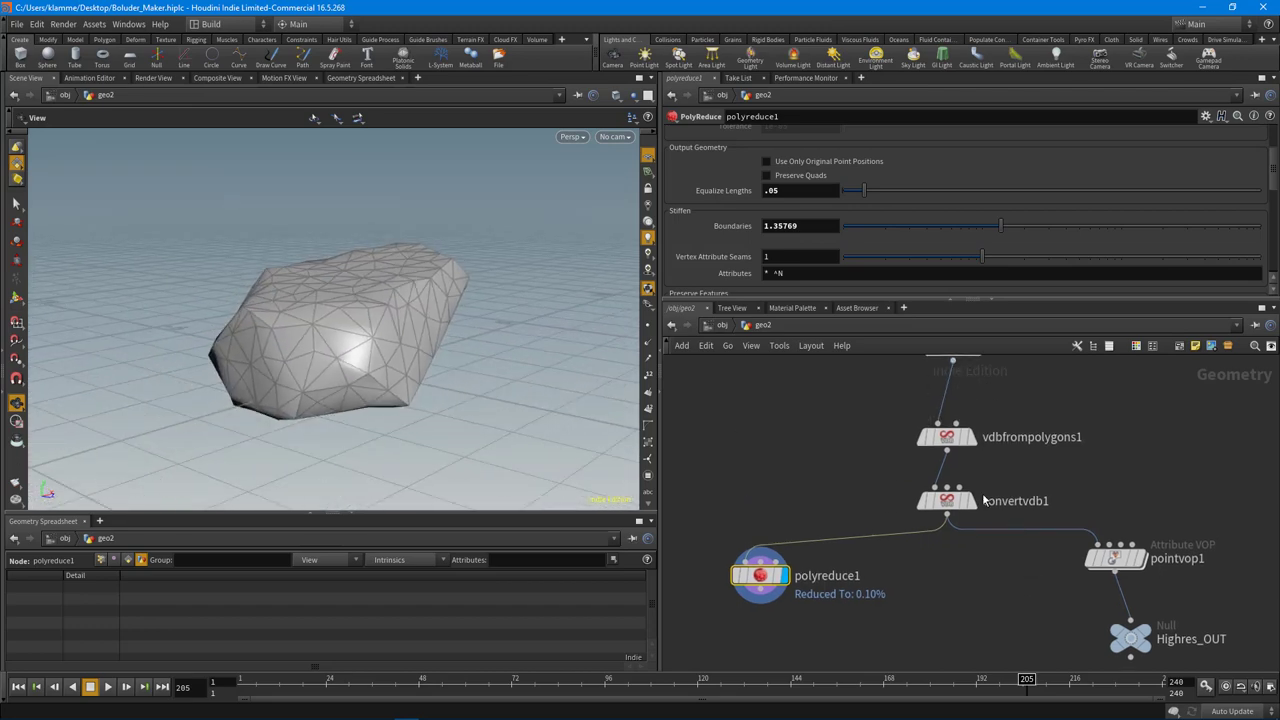
{"action": "left_click", "coordinate": [970, 500]}
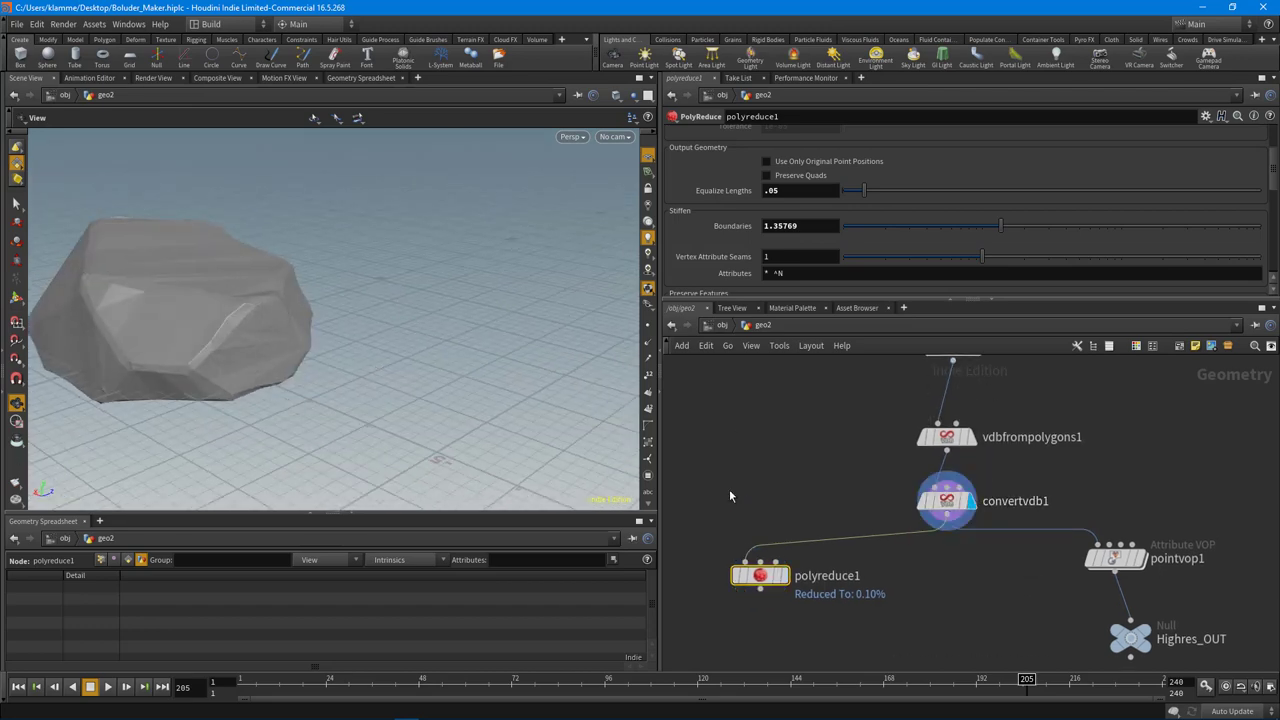
{"action": "left_click", "coordinate": [1140, 557]}
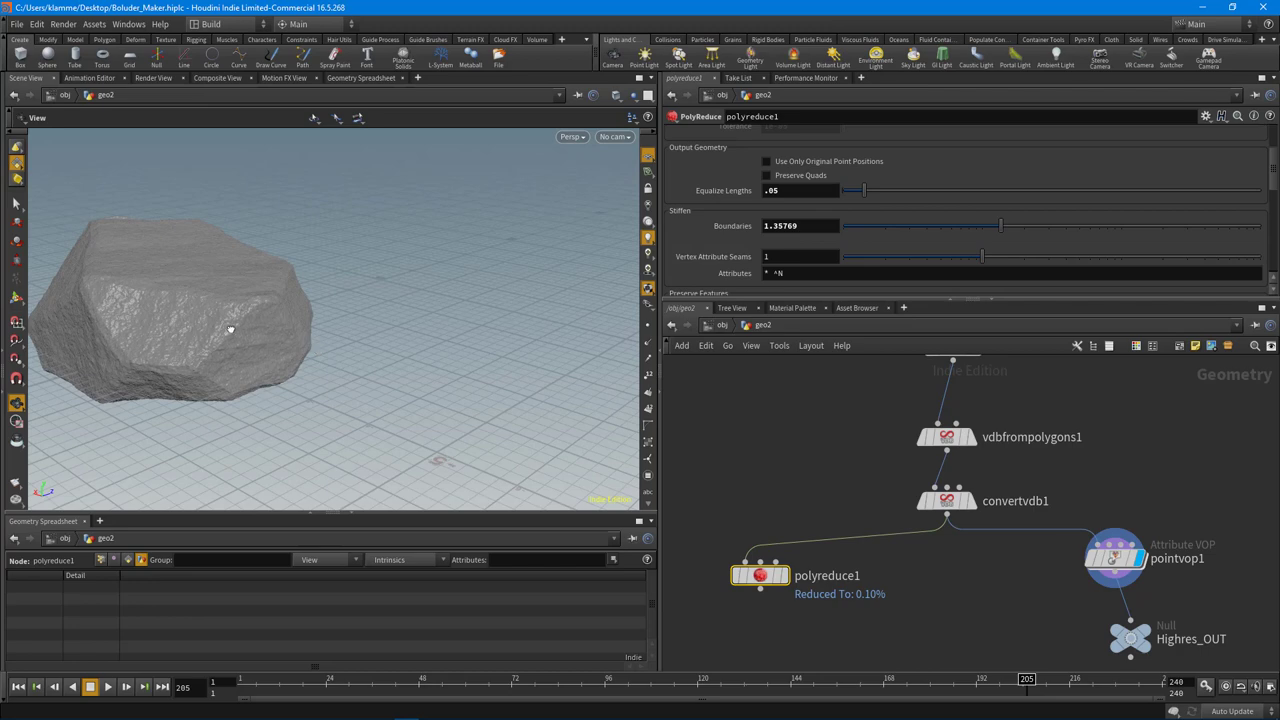
{"action": "mouse_move", "coordinate": [231, 329]}
{"action": "left_mouse_down"}
{"action": "mouse_move", "coordinate": [394, 360]}
{"action": "mouse_move", "coordinate": [283, 392]}
{"action": "mouse_move", "coordinate": [329, 352]}
{"action": "mouse_move", "coordinate": [329, 309]}
{"action": "mouse_move", "coordinate": [397, 306]}
{"action": "mouse_move", "coordinate": [457, 360]}
{"action": "mouse_move", "coordinate": [380, 354]}
{"action": "mouse_move", "coordinate": [323, 431]}
{"action": "mouse_move", "coordinate": [380, 363]}
{"action": "mouse_move", "coordinate": [341, 374]}
{"action": "left_mouse_up"}
{"action": "key", "text": "shift+w"}
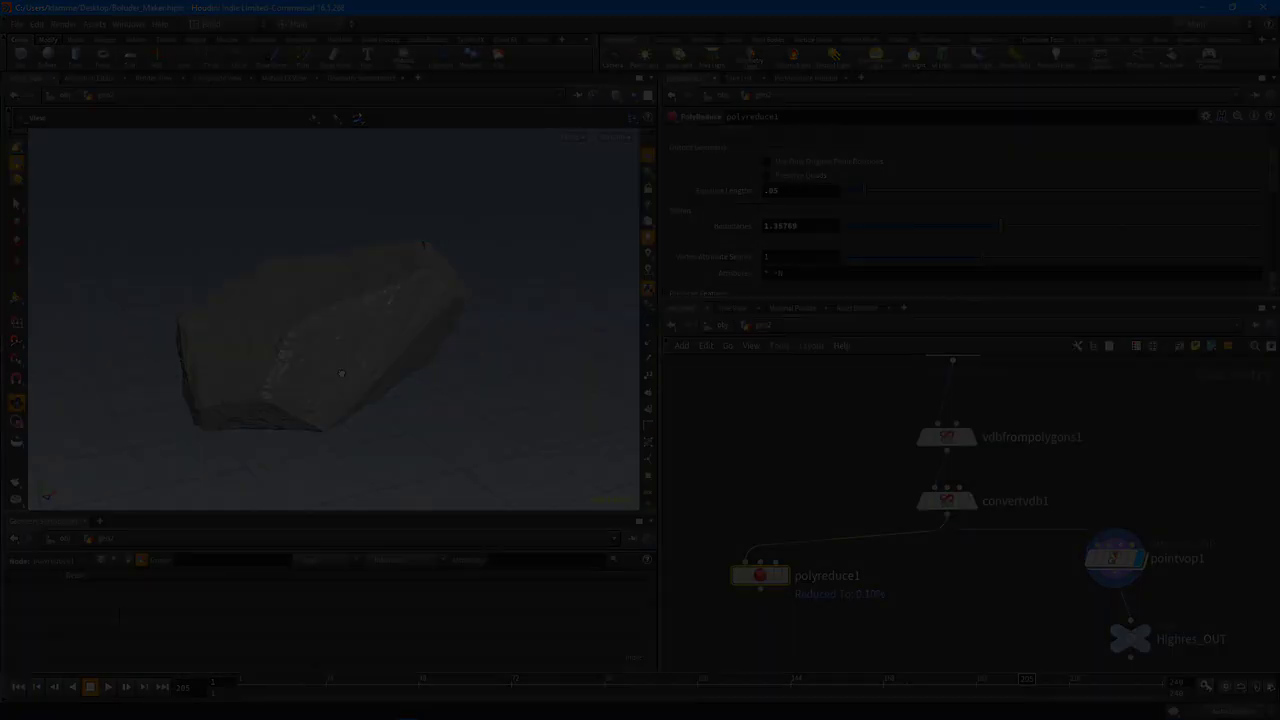